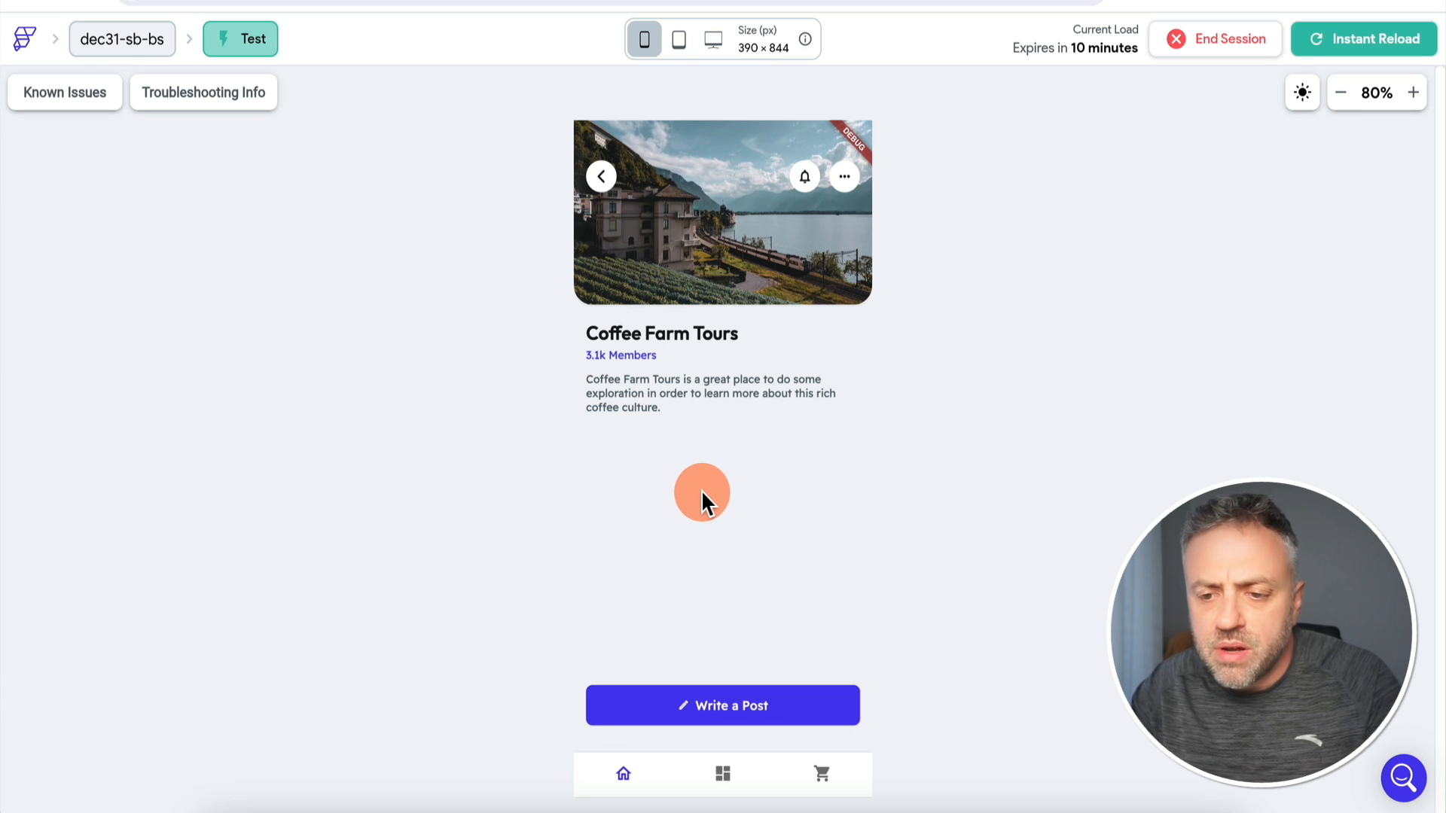
# Write two test posts in the Coffee Farm Tours group of the test app
pyautogui.click(736, 706)
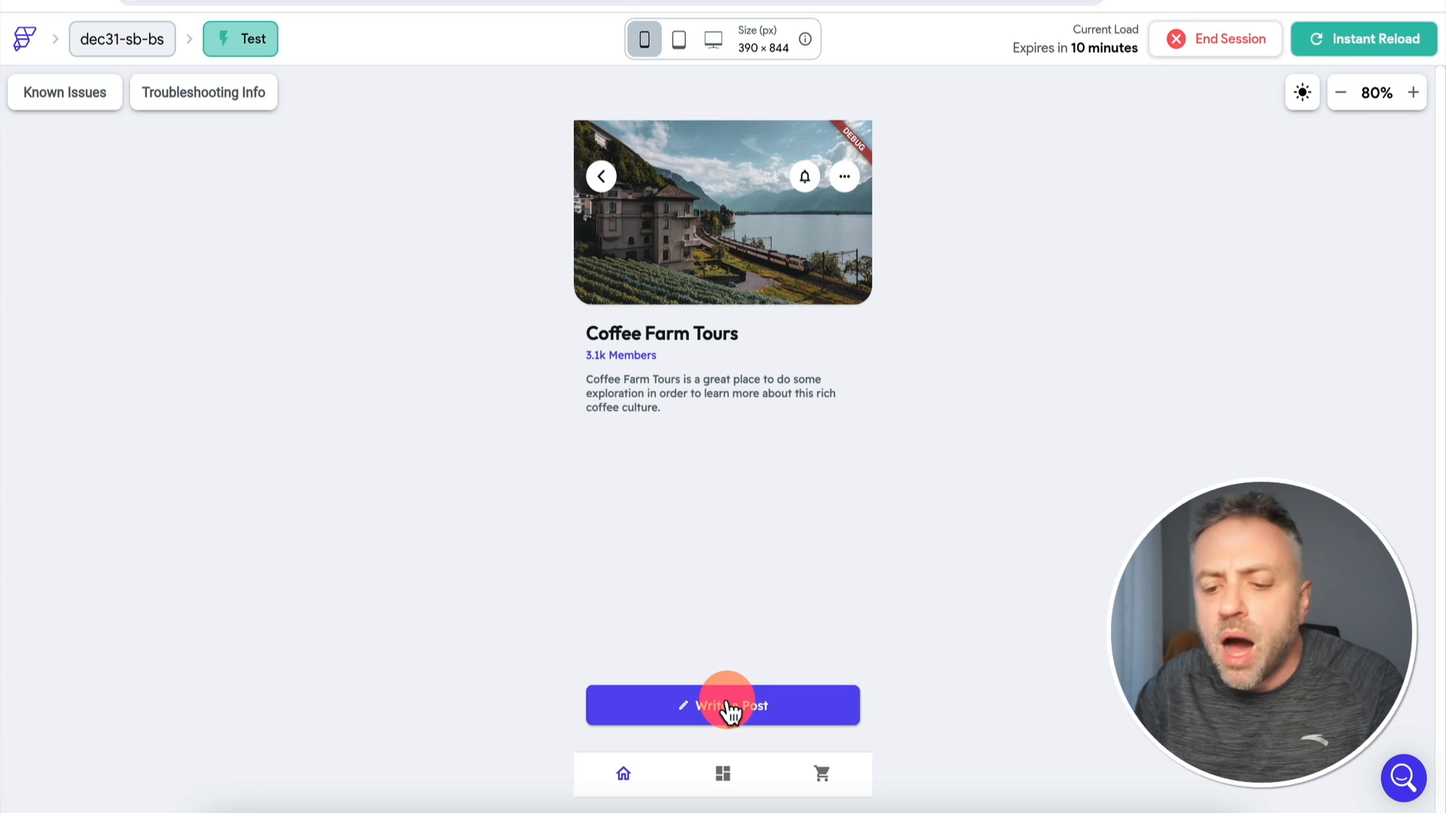
pyautogui.click(730, 710)
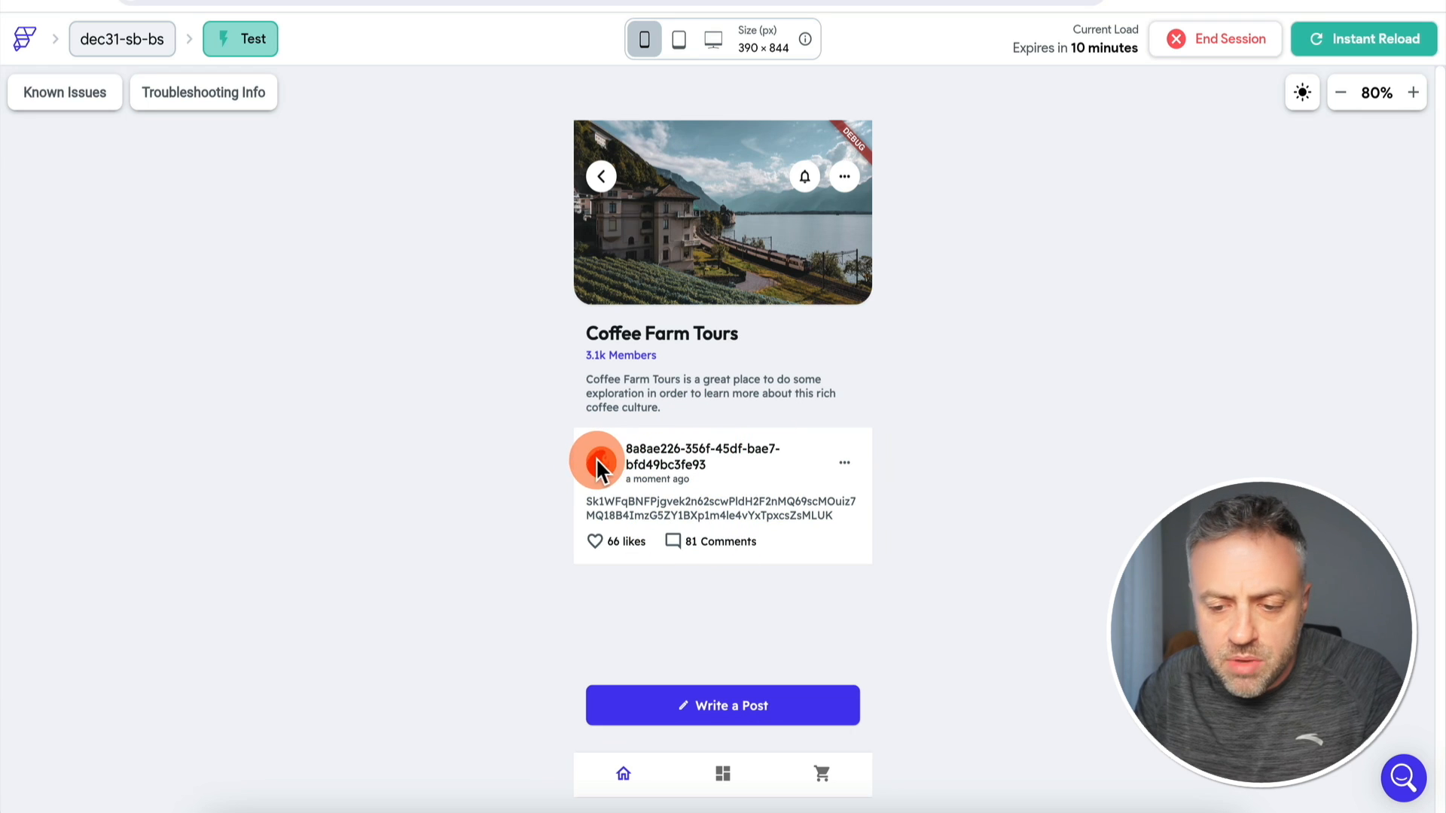
pyautogui.click(729, 701)
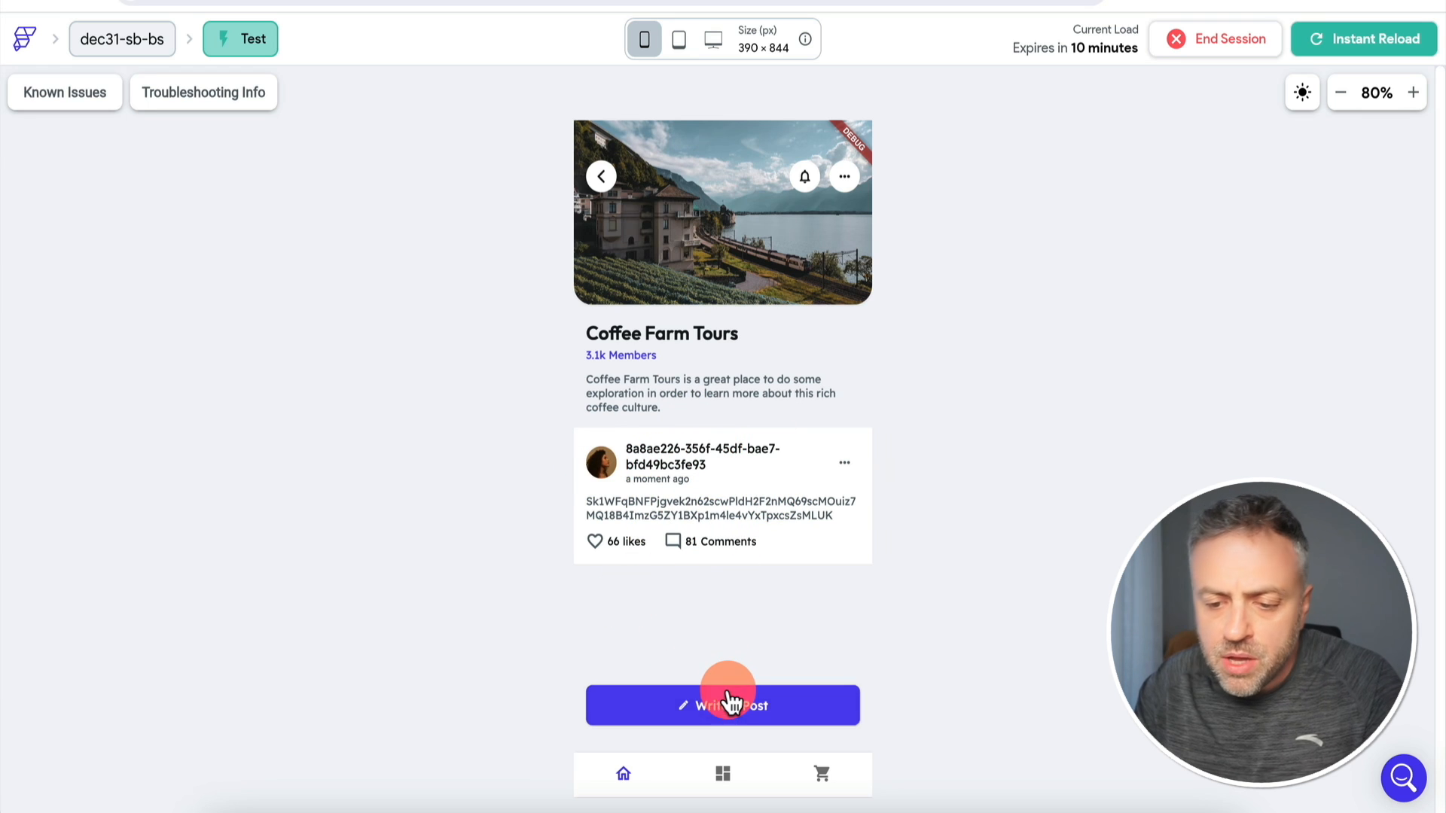
pyautogui.scroll(-1, 694, 512)
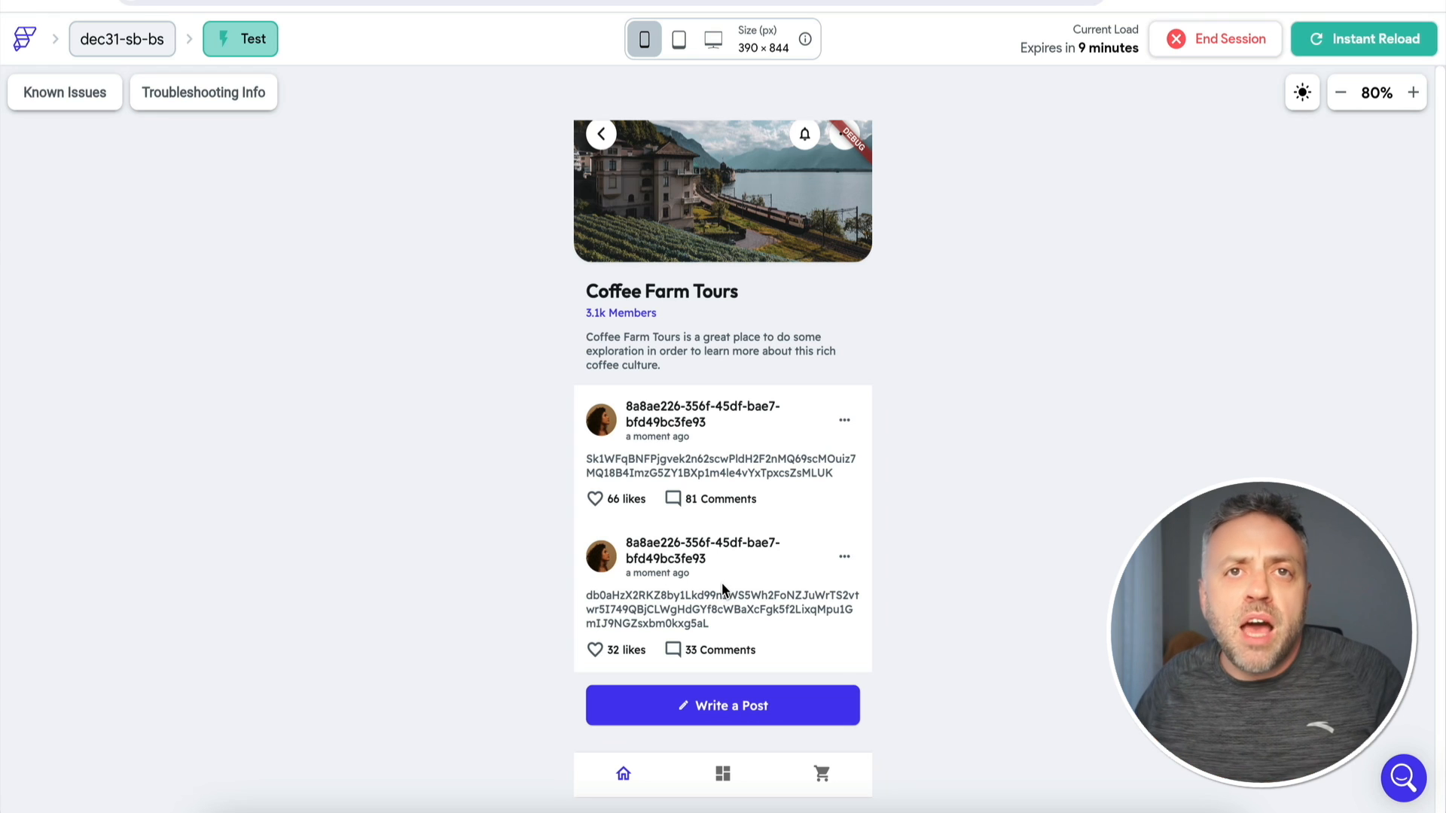
# Switch to Supabase and examine the a_user_posts rows, including the post content, comment and like columns
pyautogui.click(708, 434)
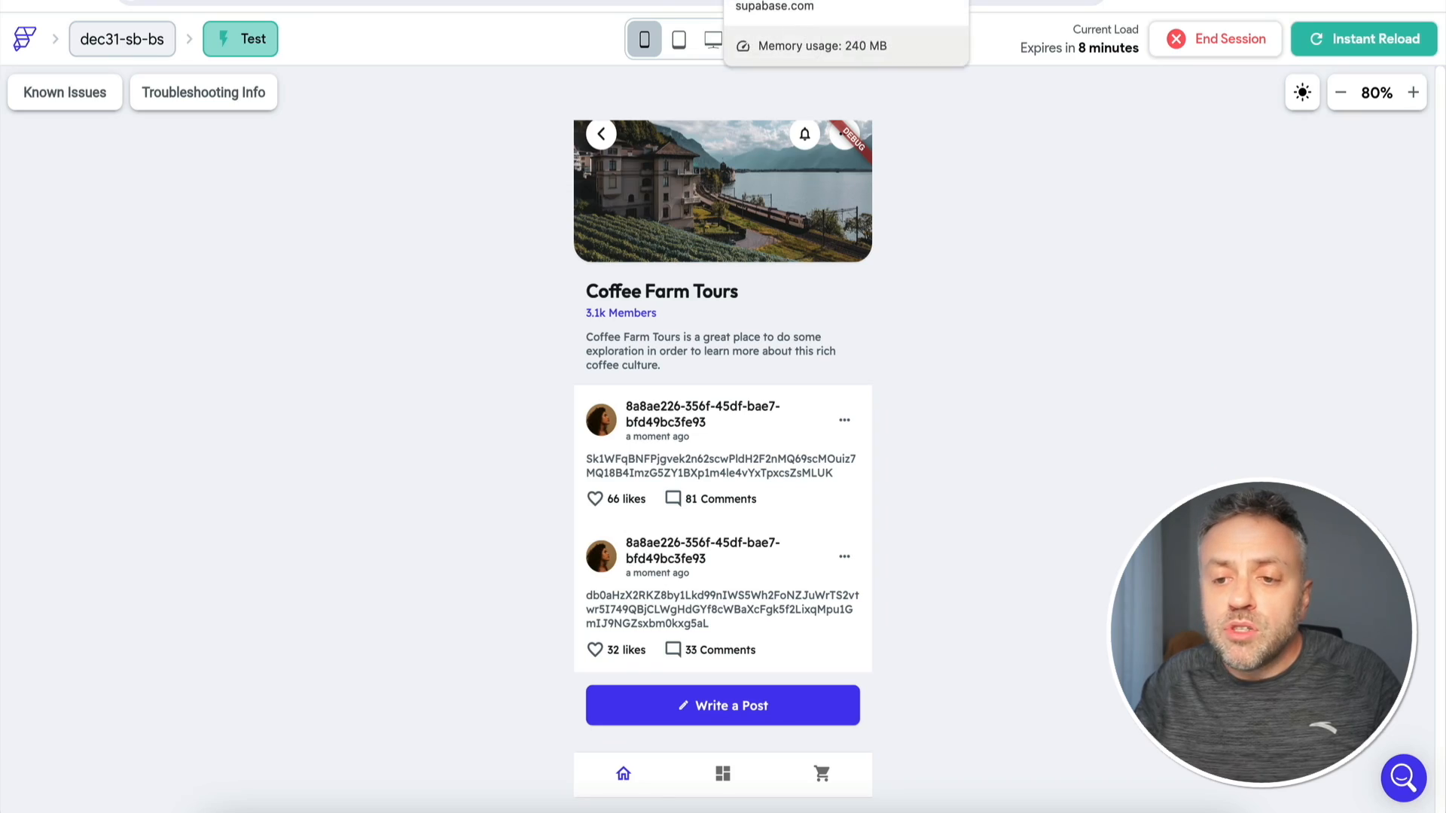
pyautogui.click(783, 0)
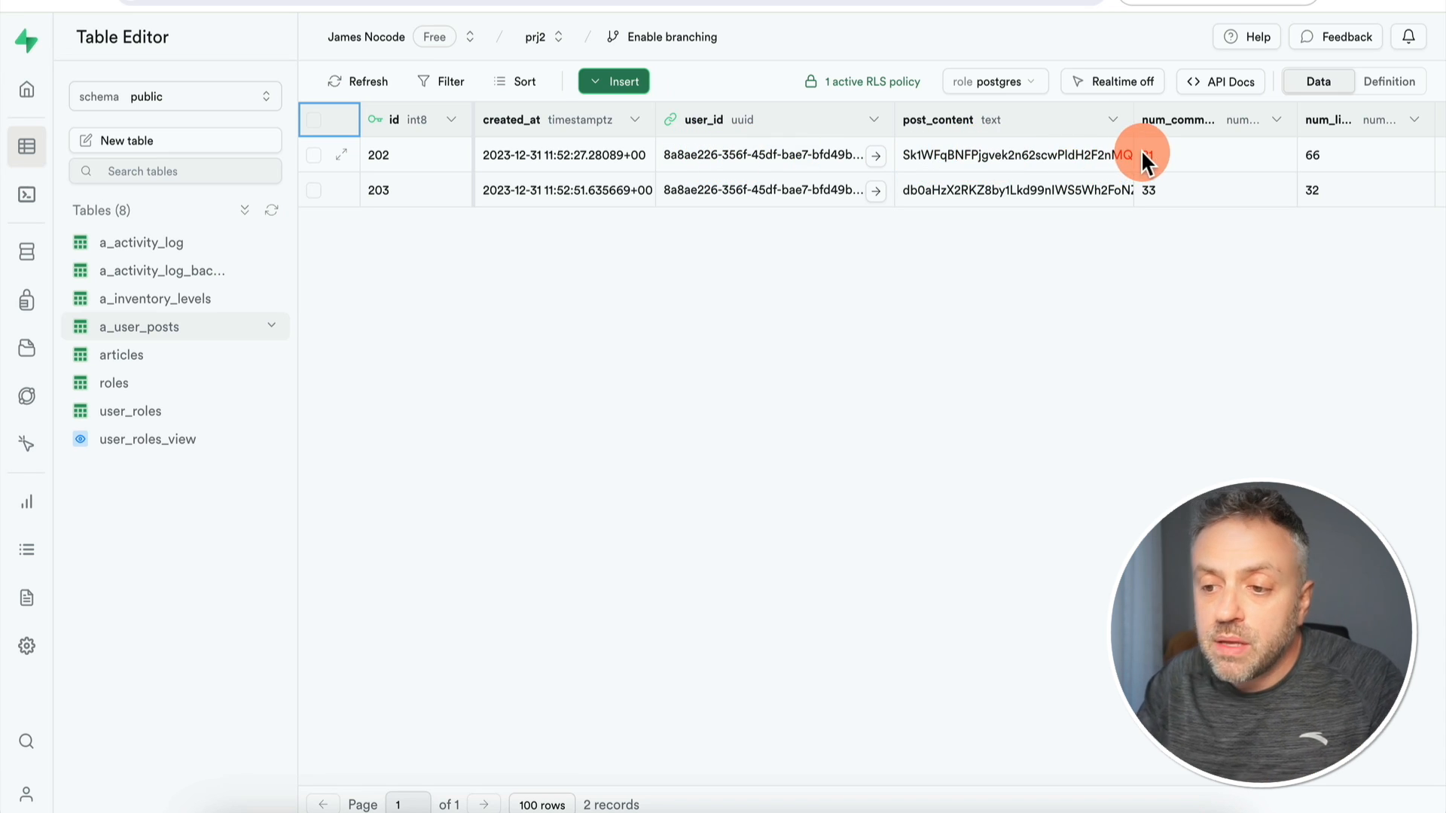
pyautogui.hscroll(2, 1195, 149)
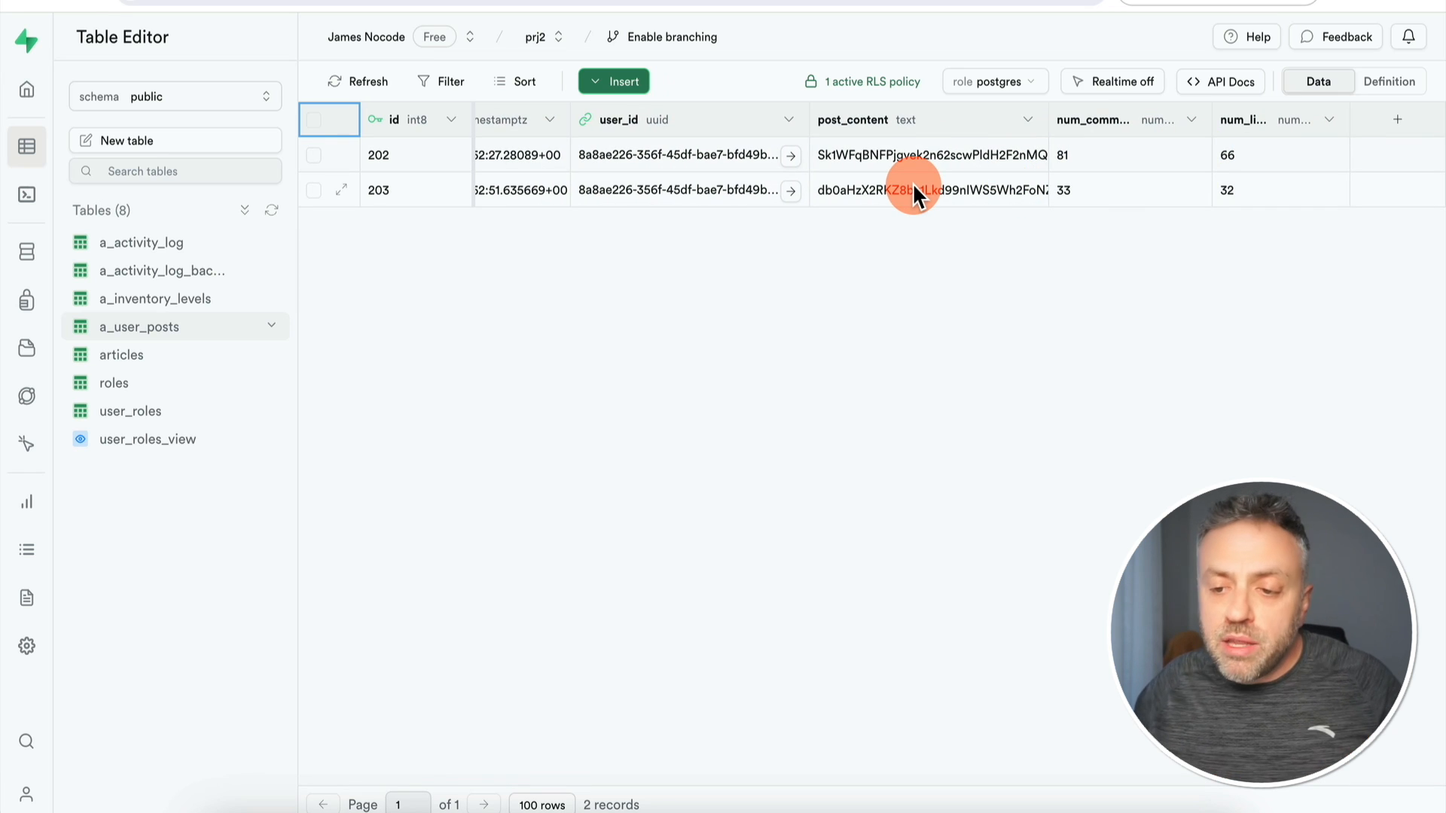
pyautogui.hscroll(-2, 766, 320)
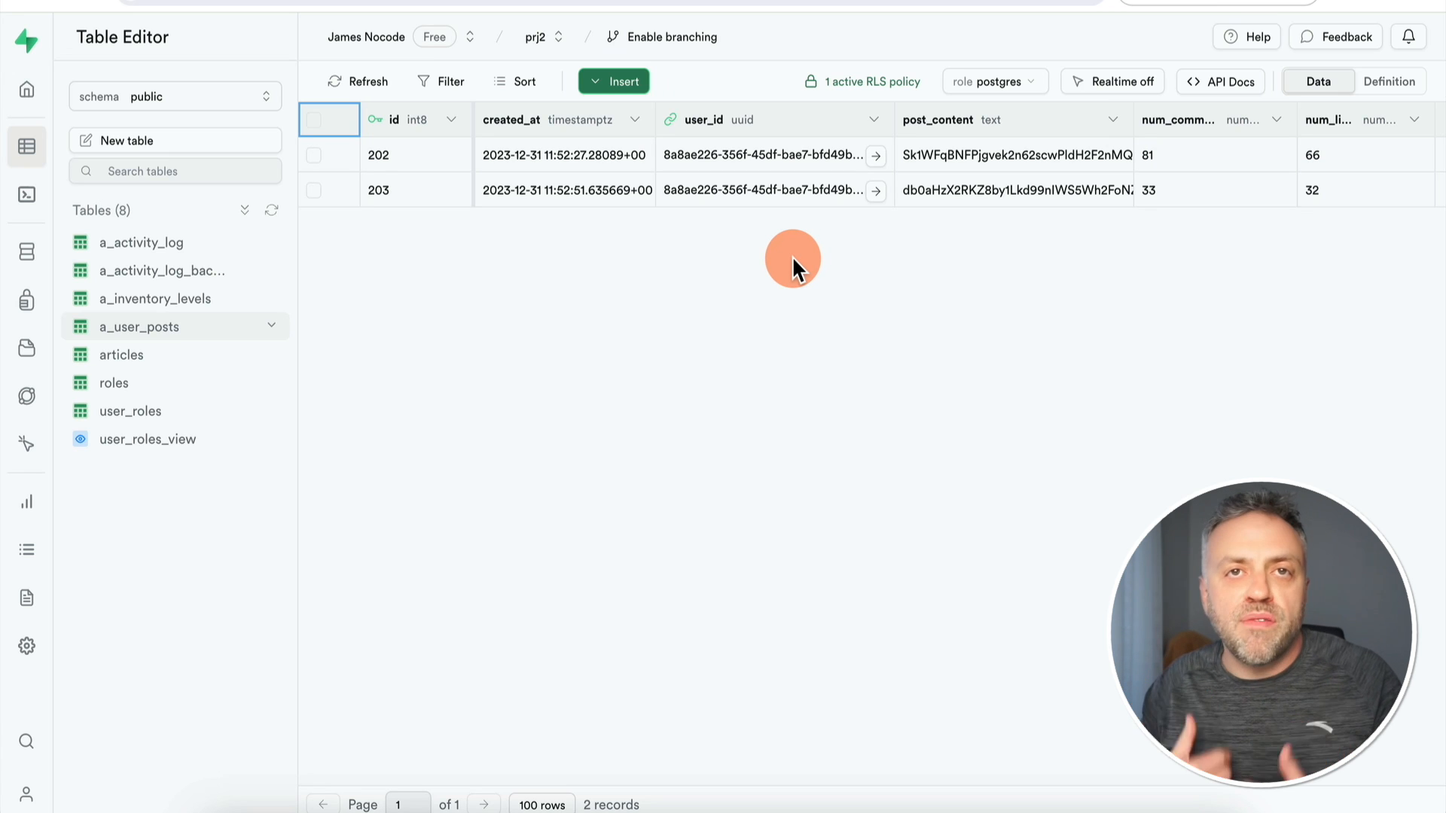
# Switch to the SupabaseDemo workflow in BuildShip and review the API access request for adding a Supabase account, closing it without authorizing
pyautogui.click(469, 6)
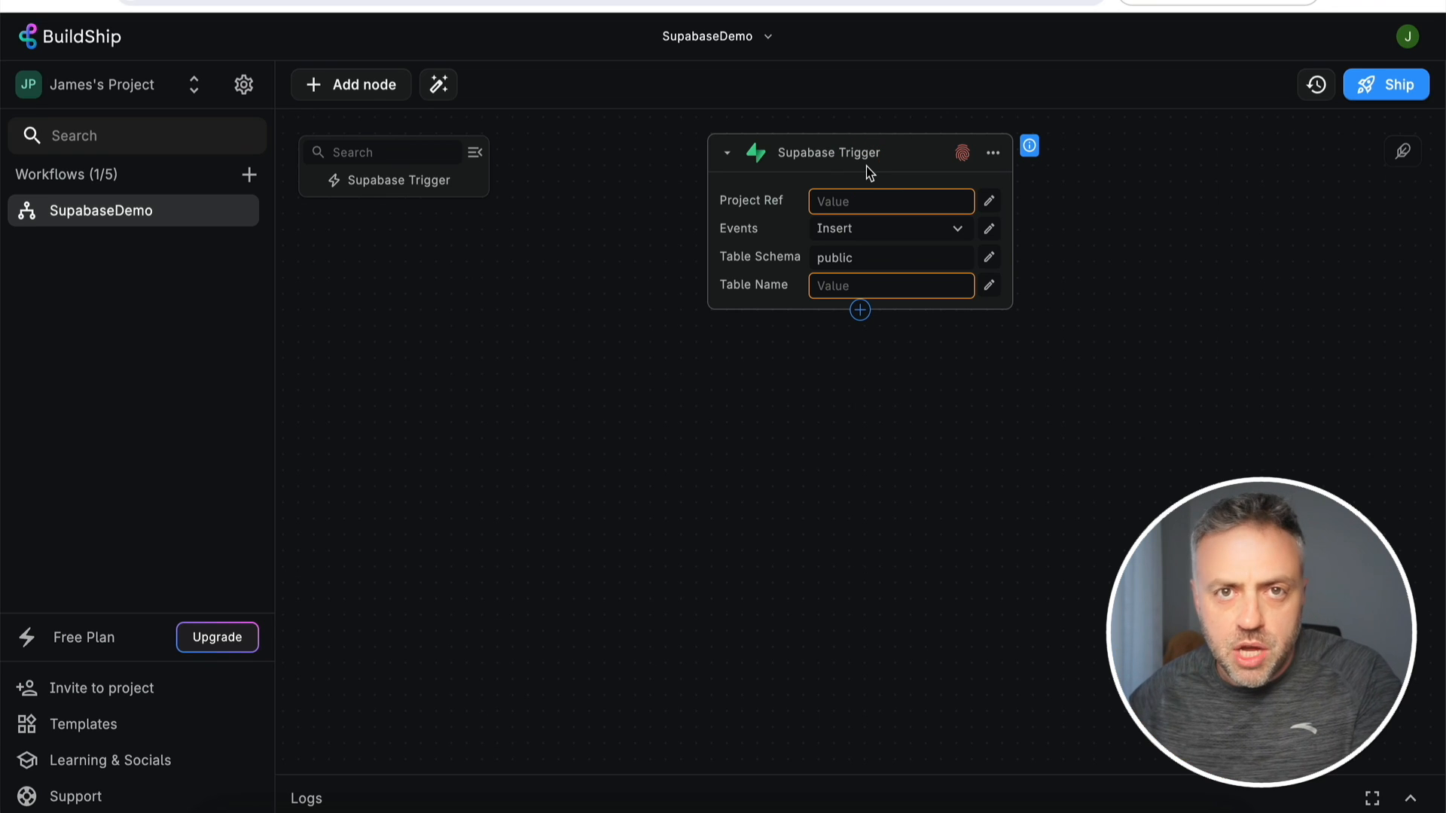
pyautogui.click(816, 697)
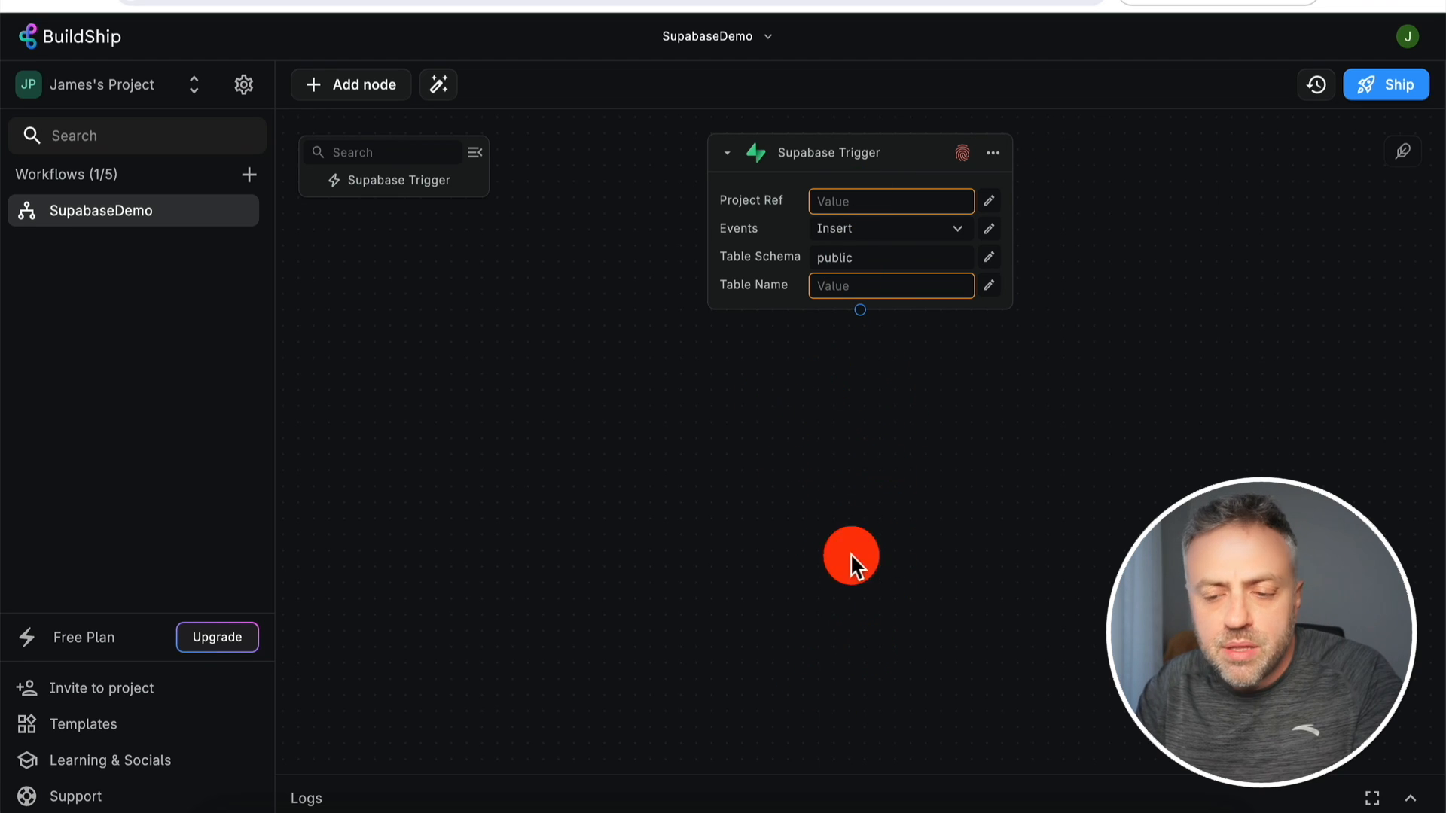
pyautogui.click(964, 155)
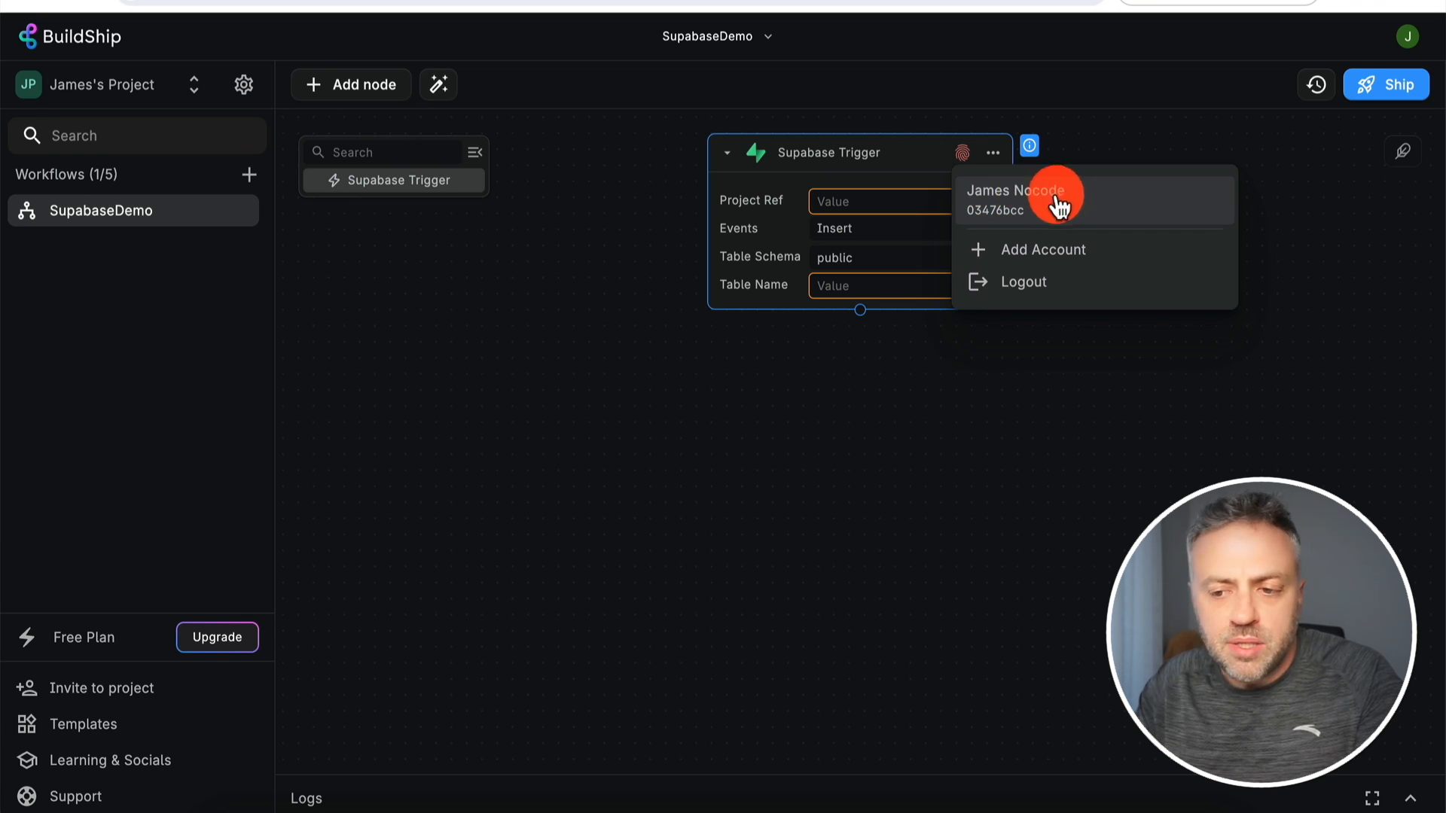
pyautogui.click(1049, 253)
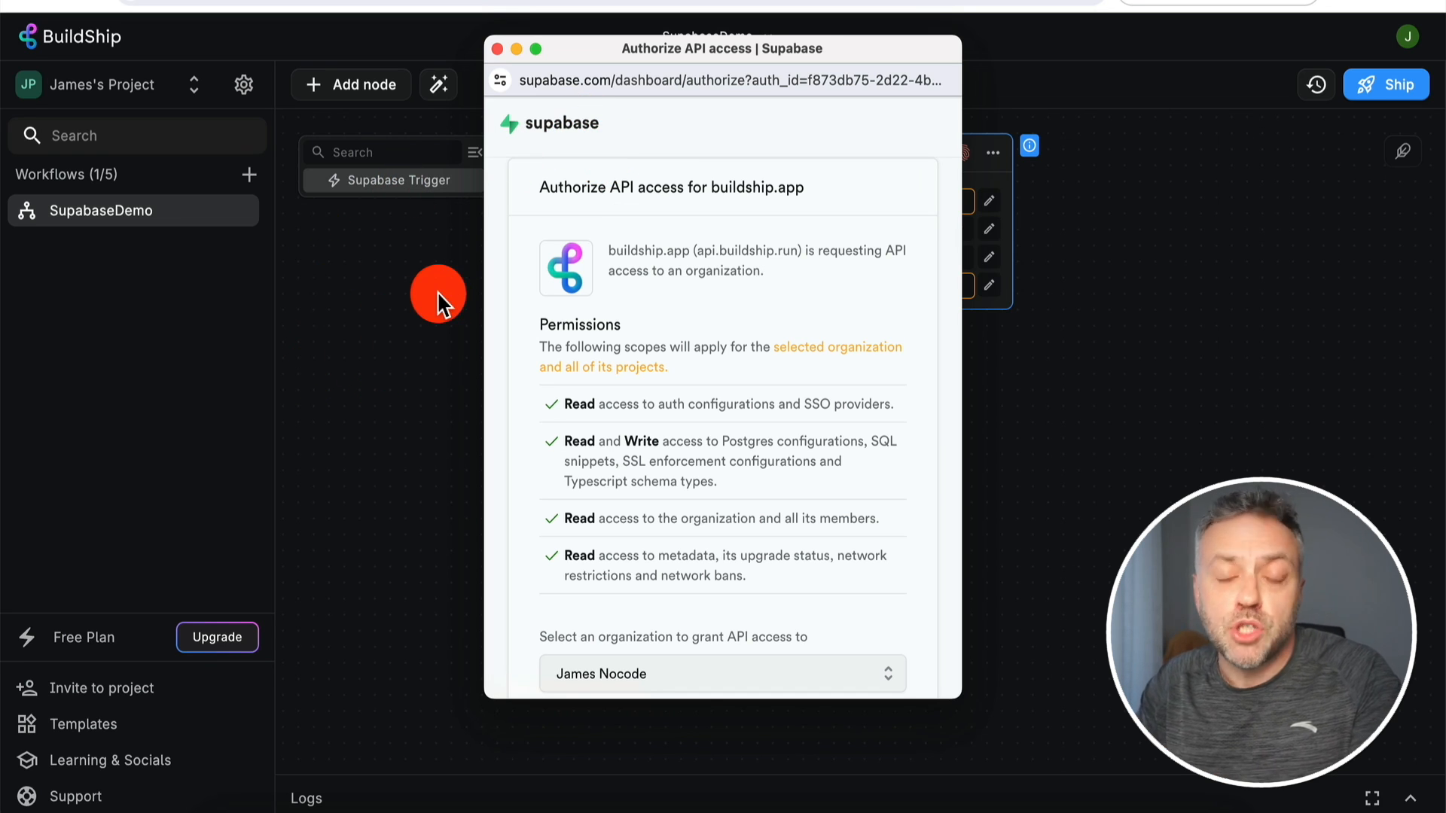
pyautogui.scroll(-2, 748, 366)
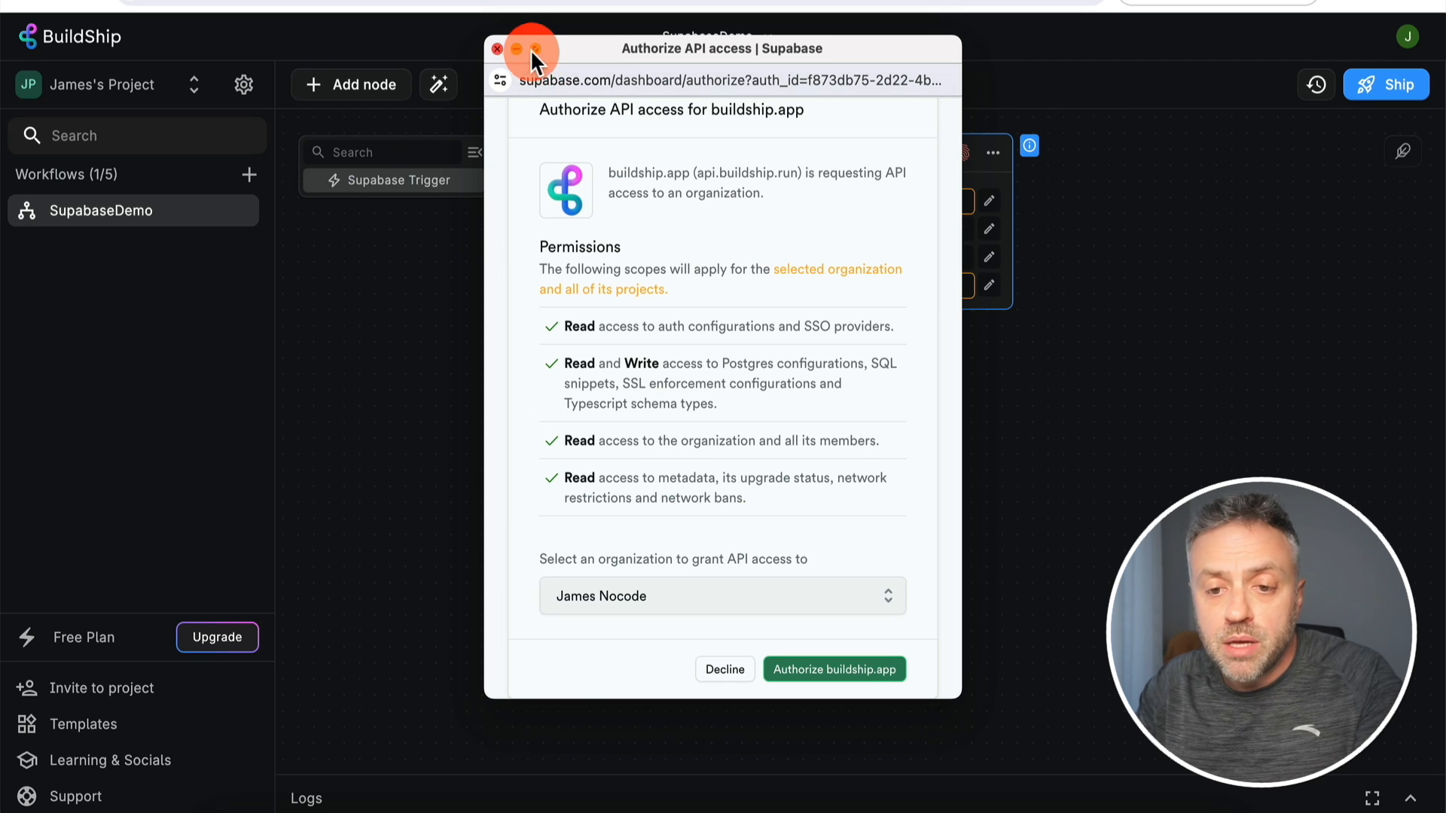
pyautogui.click(496, 48)
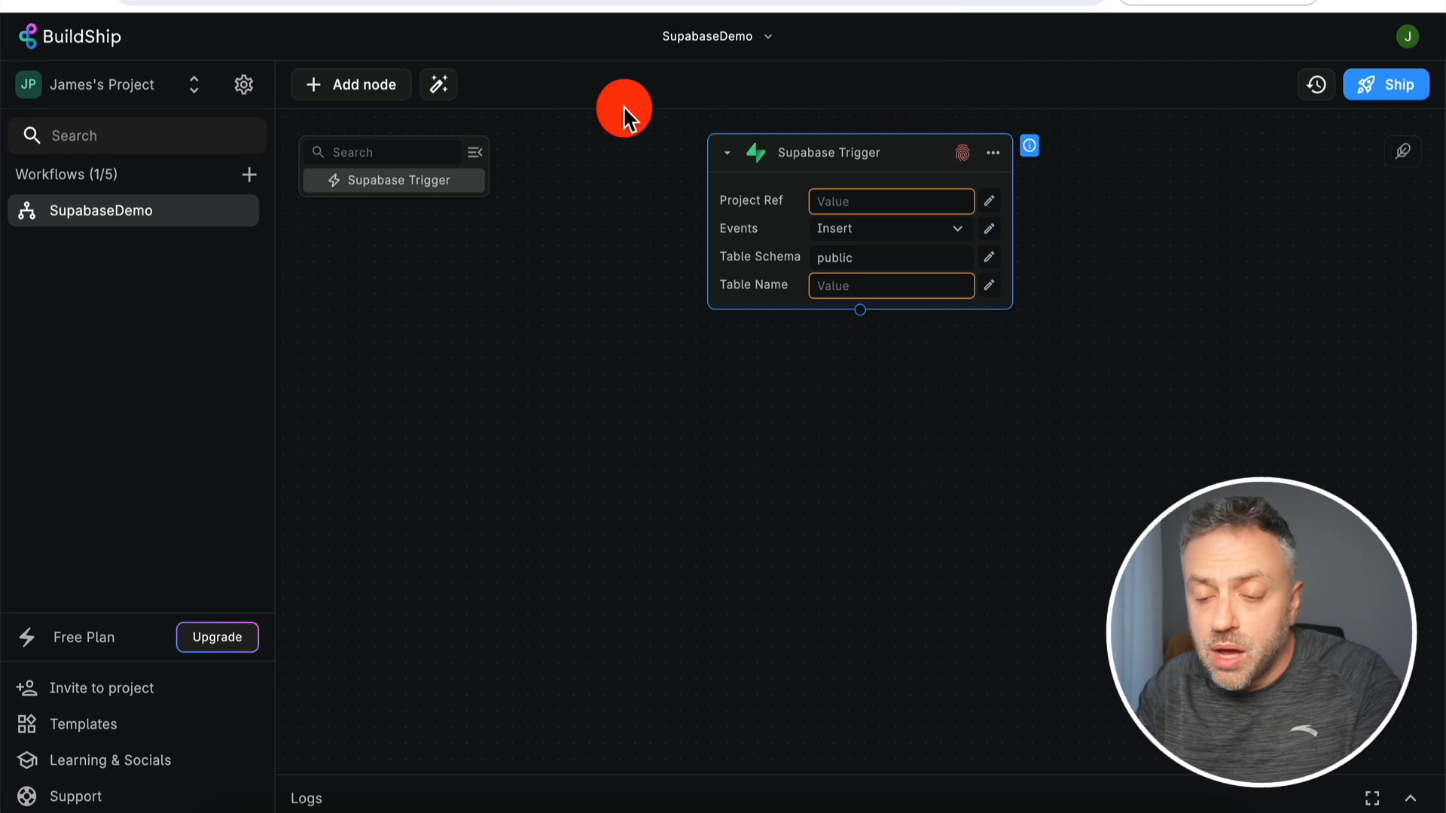
# Authenticate the Supabase Trigger with the already connected Supabase account
pyautogui.click(964, 159)
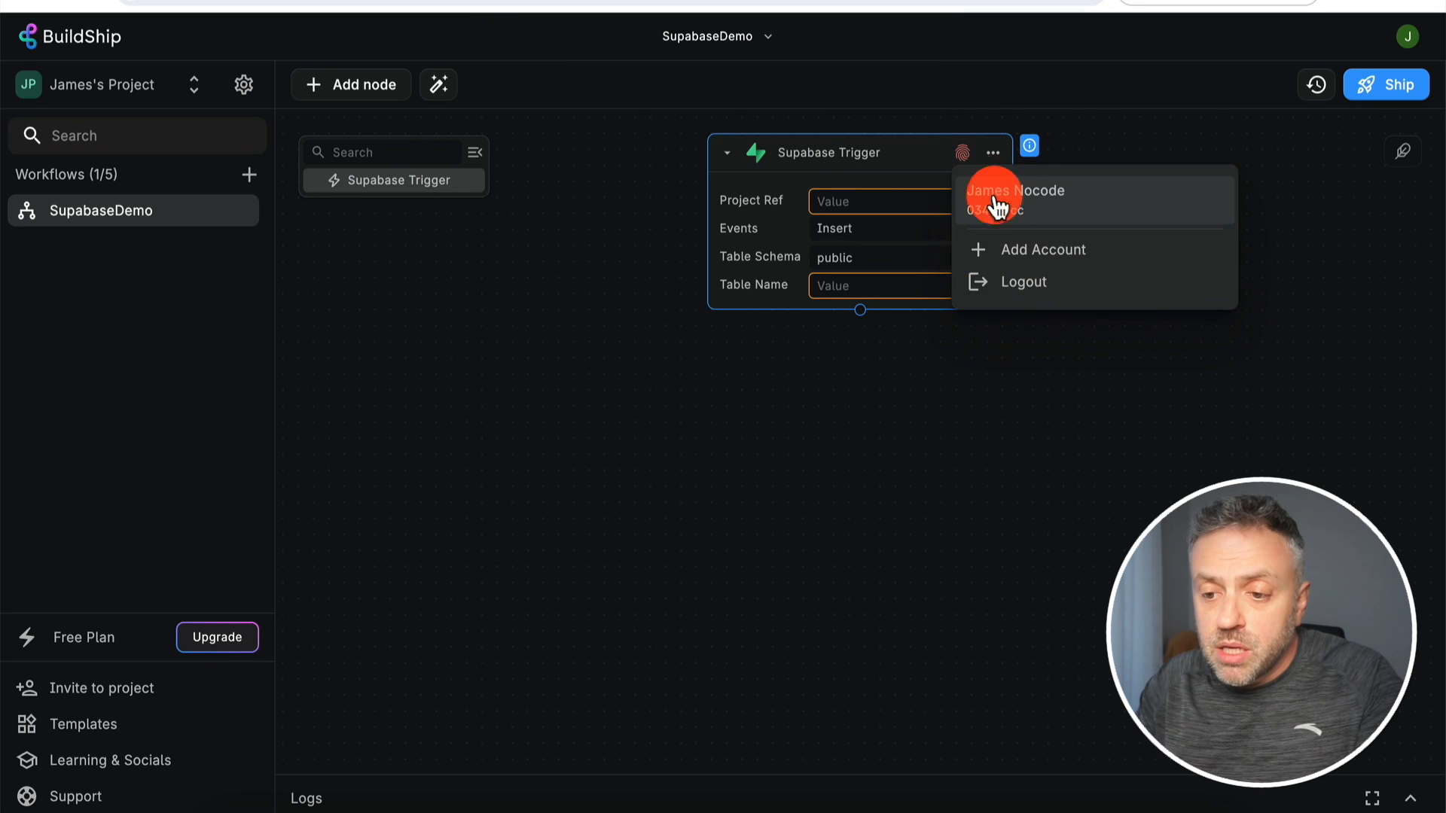
pyautogui.click(1048, 203)
pyautogui.click(1106, 120)
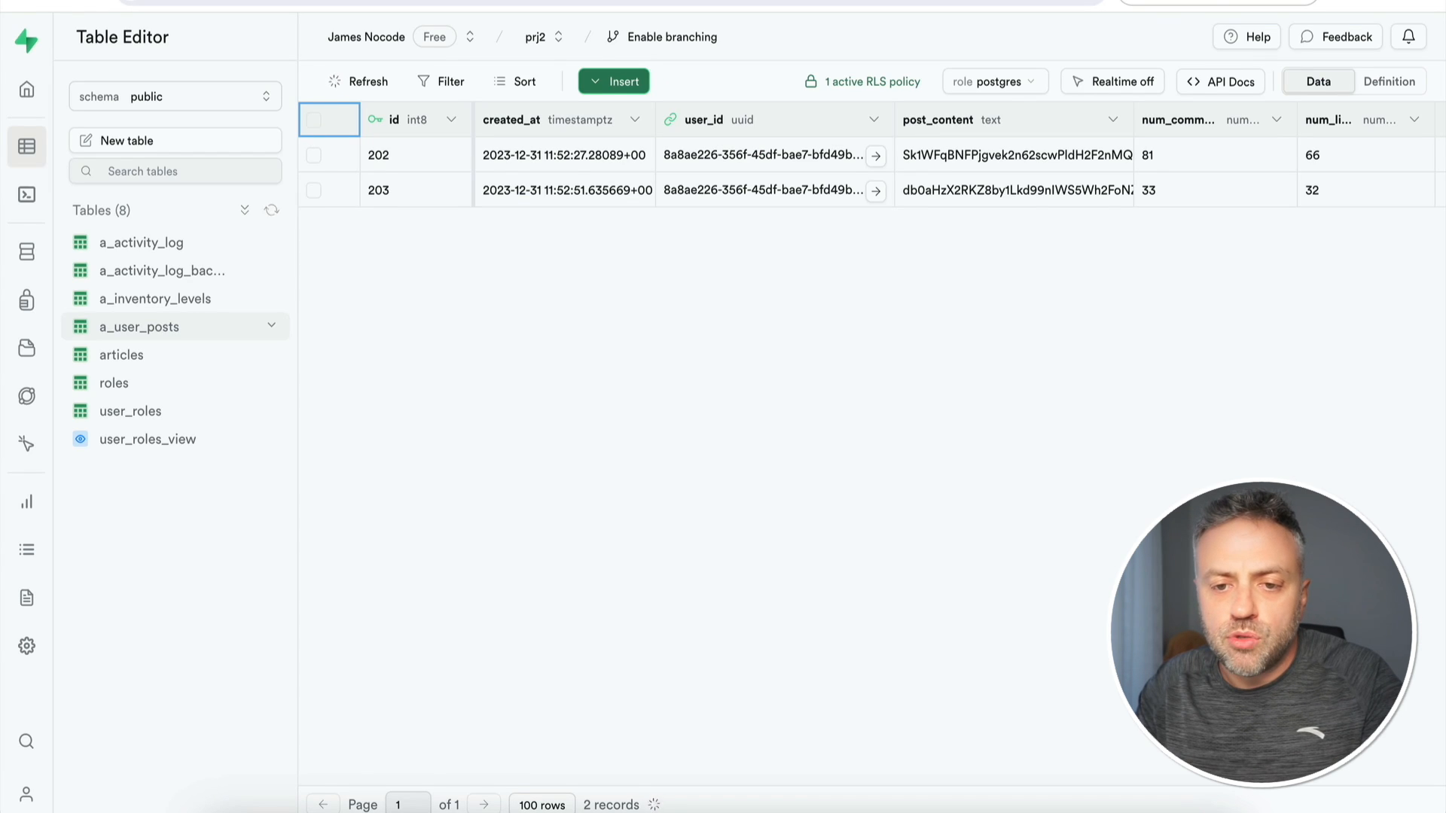
# Copy the project's reference ID from the Supabase project settings into the BuildShip trigger's Project Ref
pyautogui.click(27, 646)
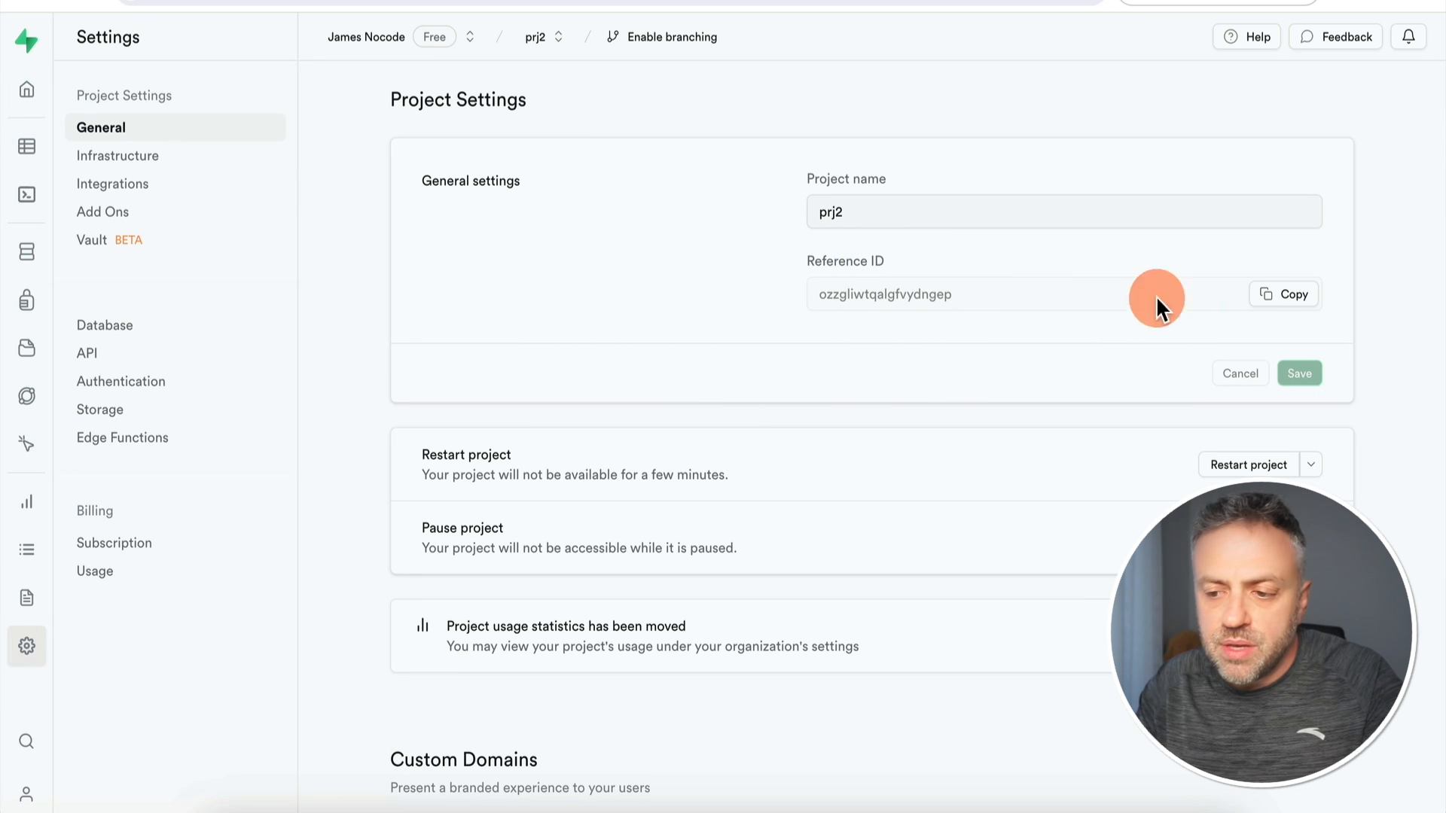
pyautogui.click(1289, 295)
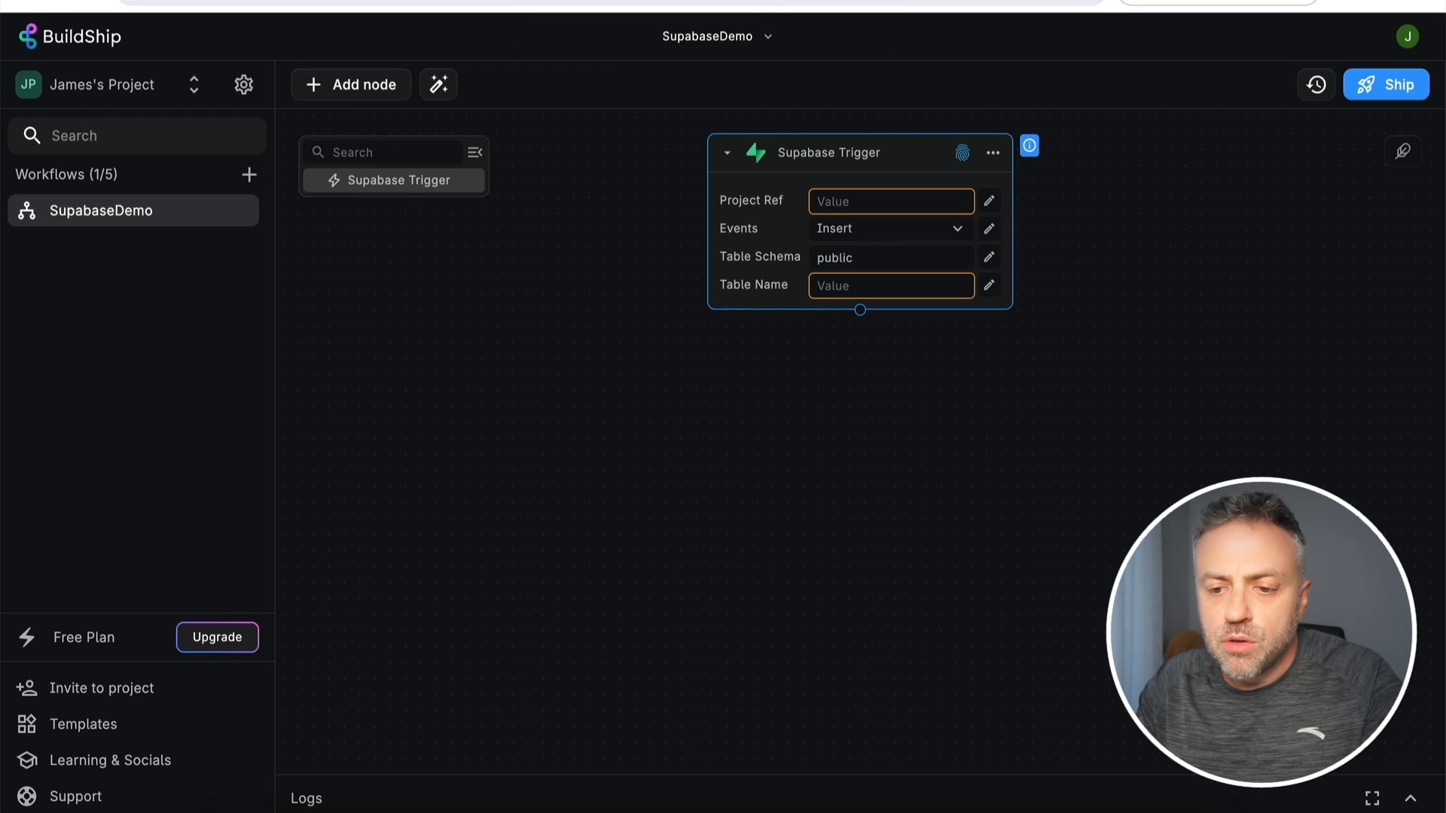
pyautogui.click(866, 202)
pyautogui.hotkey('ctrl', 'v')
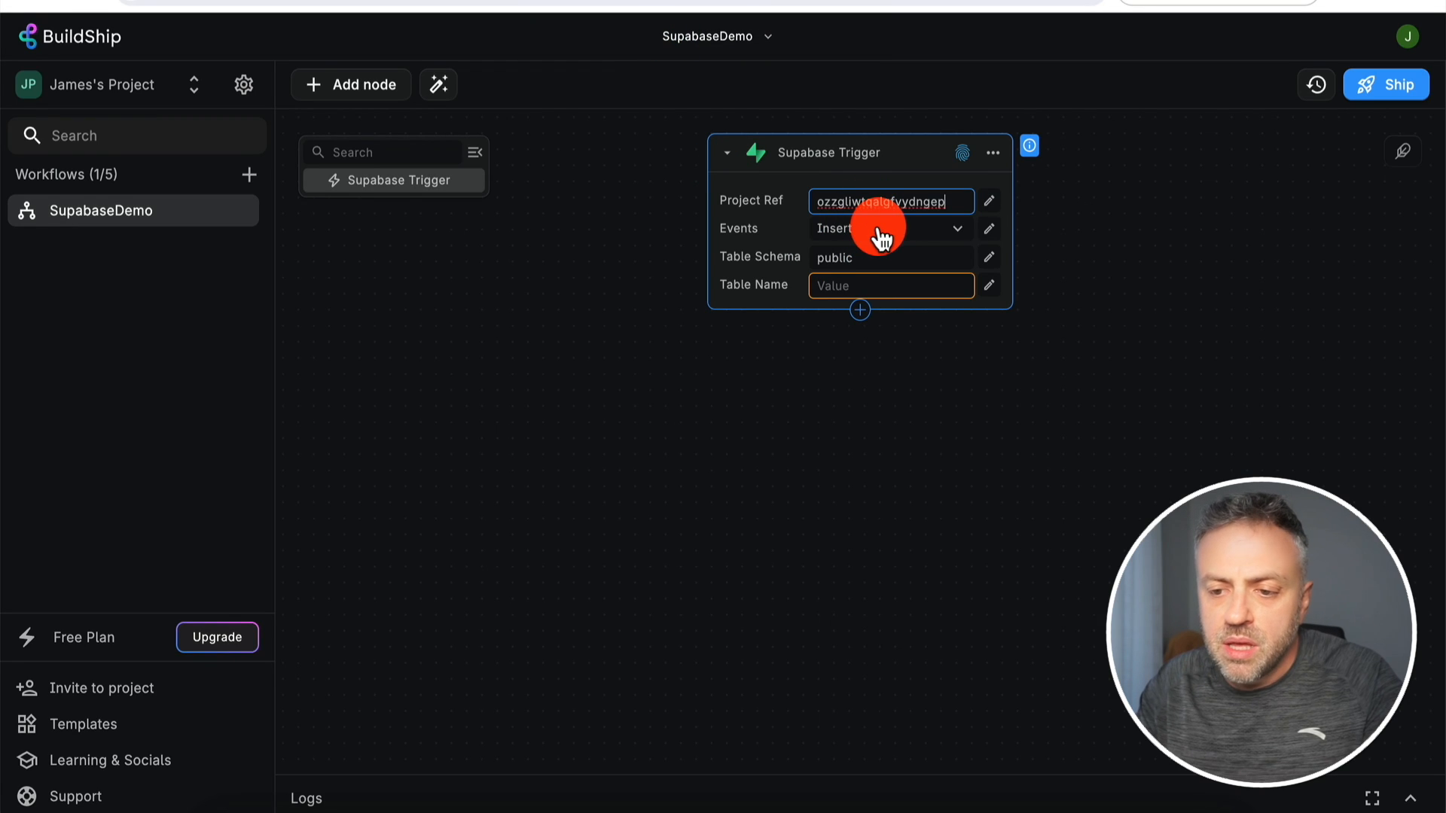
# Add Update and Delete to the Supabase Trigger's events alongside Insert
pyautogui.click(879, 232)
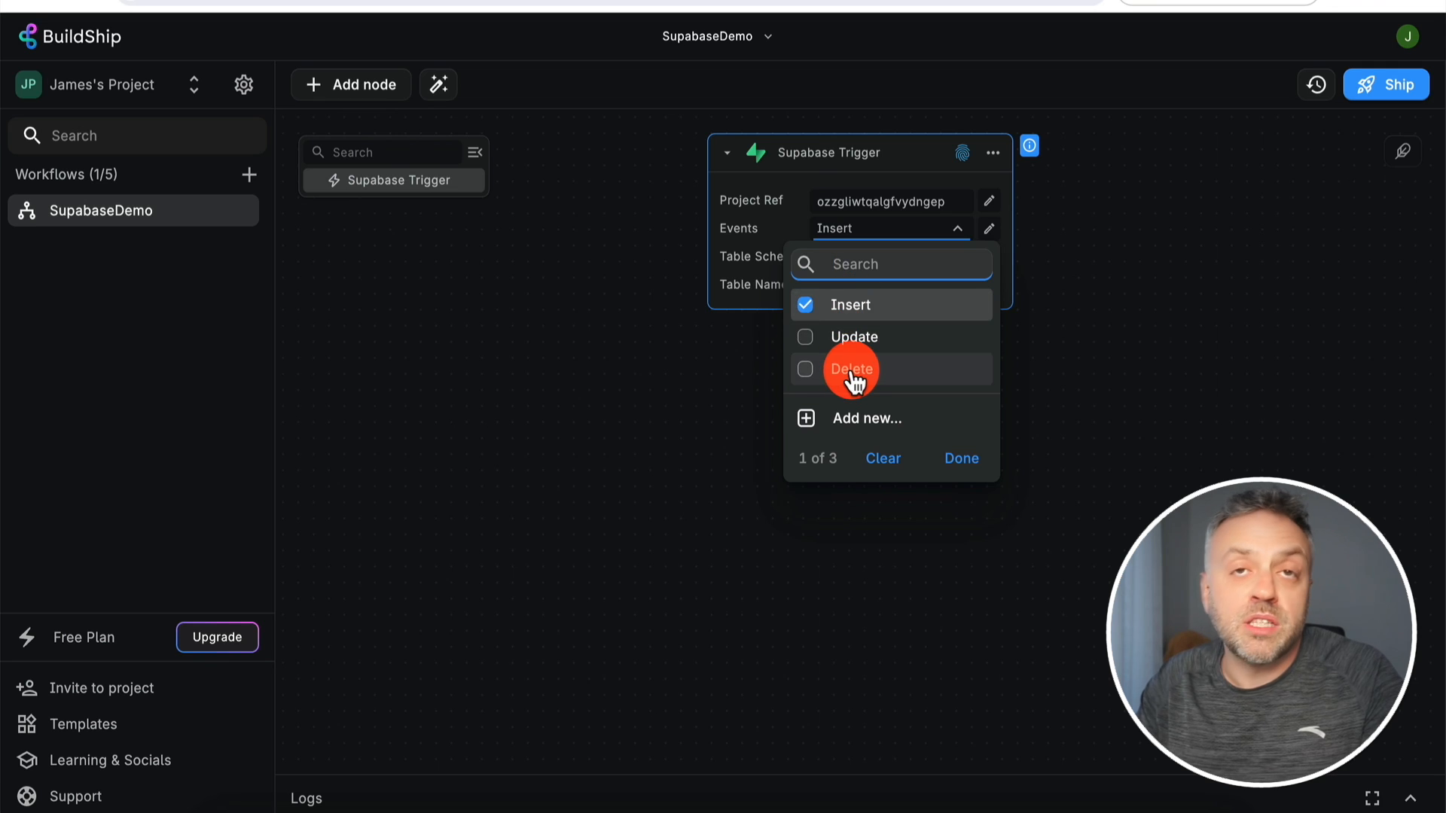
pyautogui.click(806, 340)
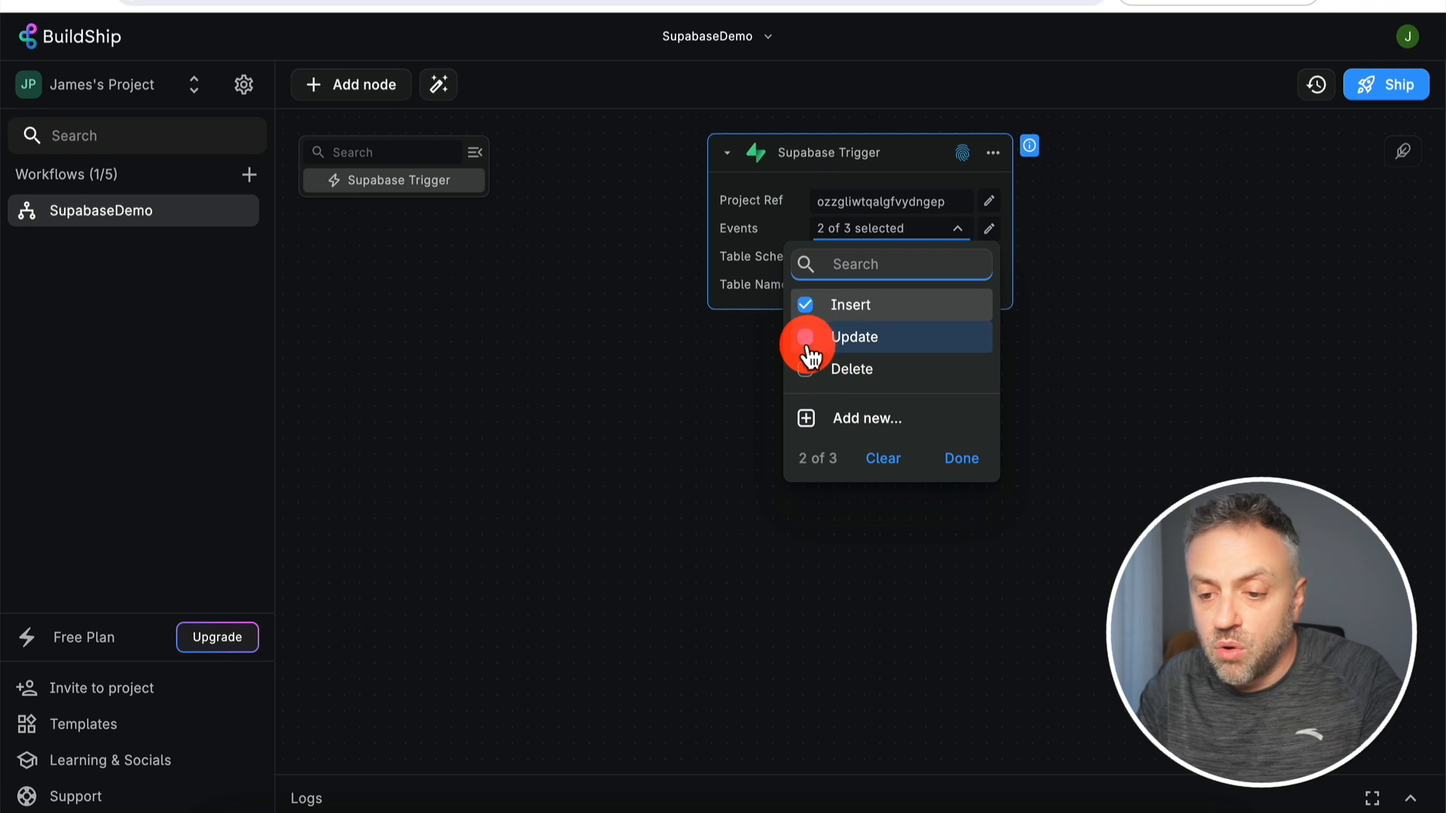
pyautogui.click(808, 376)
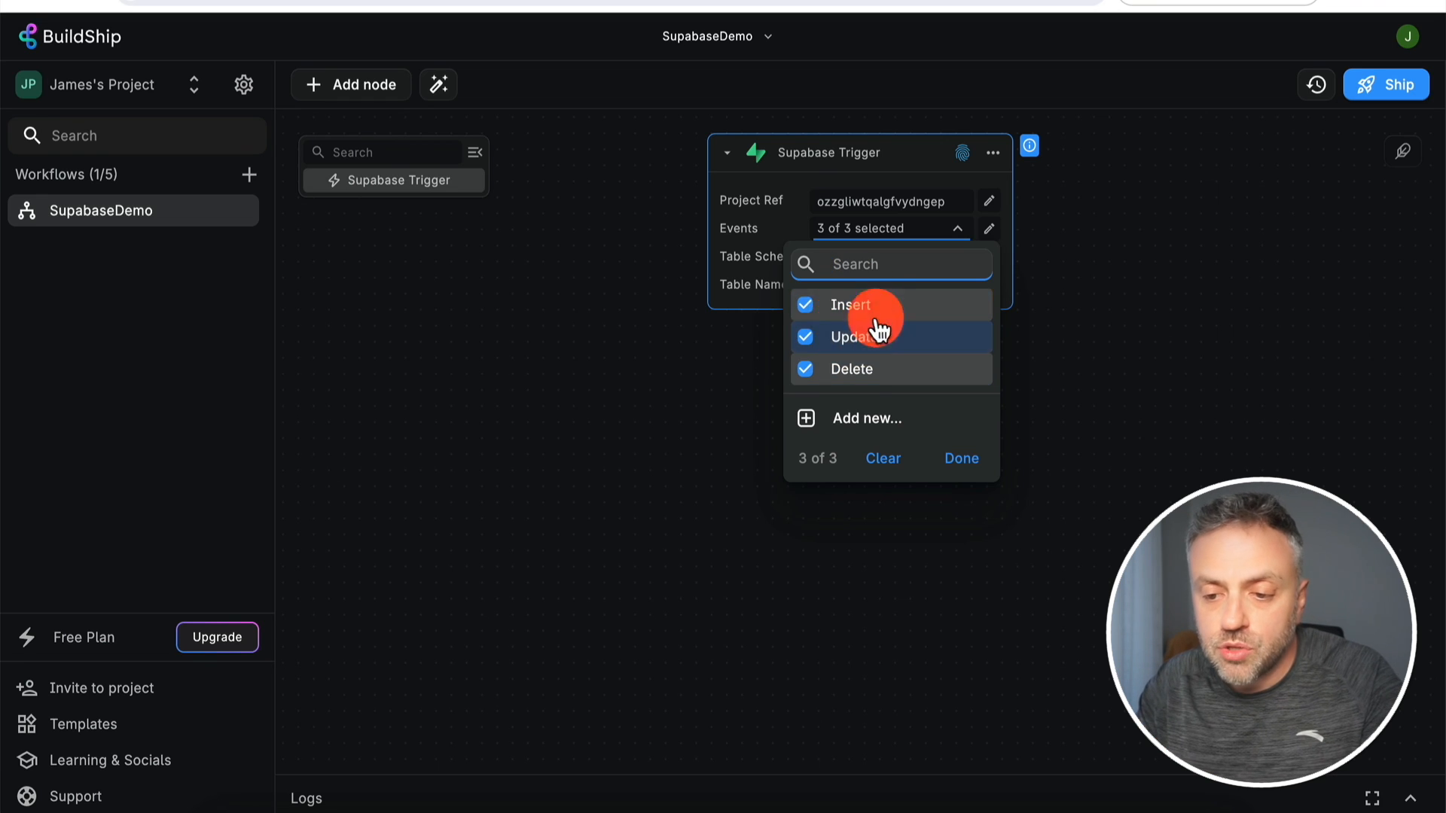
pyautogui.click(963, 458)
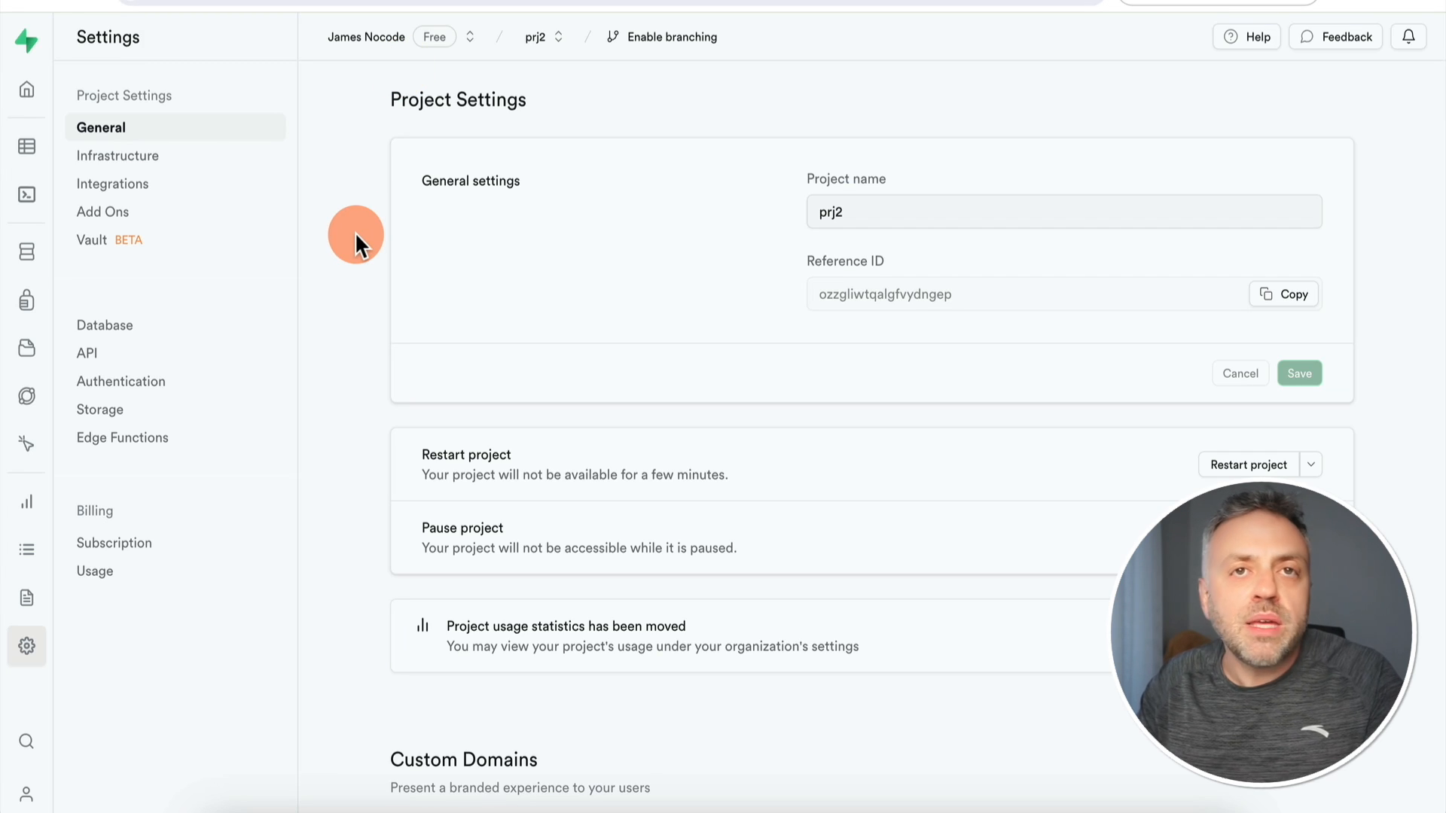
# Look up the posts table in Supabase and set the BuildShip trigger's Table Name to a_user_posts
pyautogui.click(28, 148)
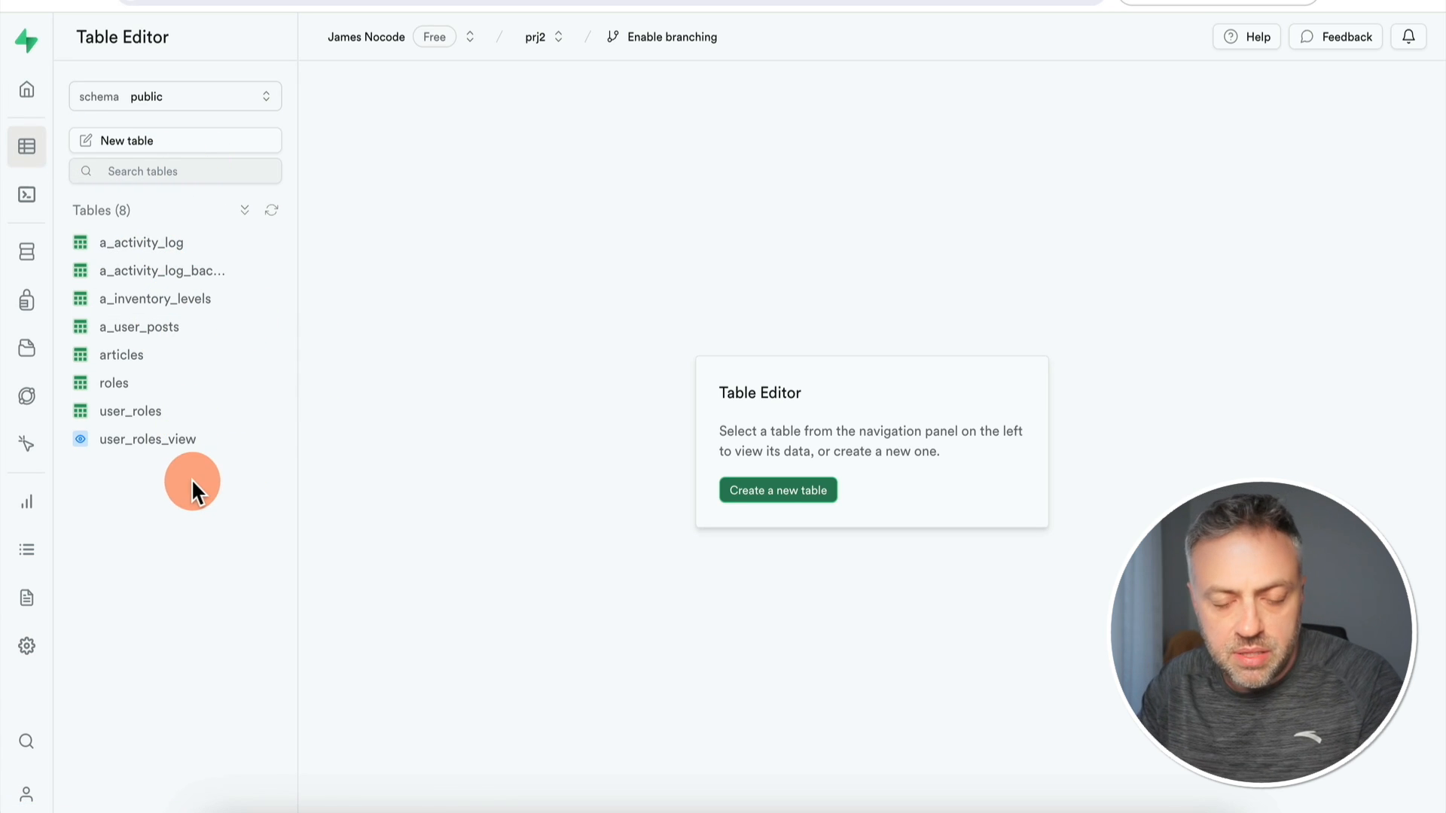
pyautogui.click(145, 332)
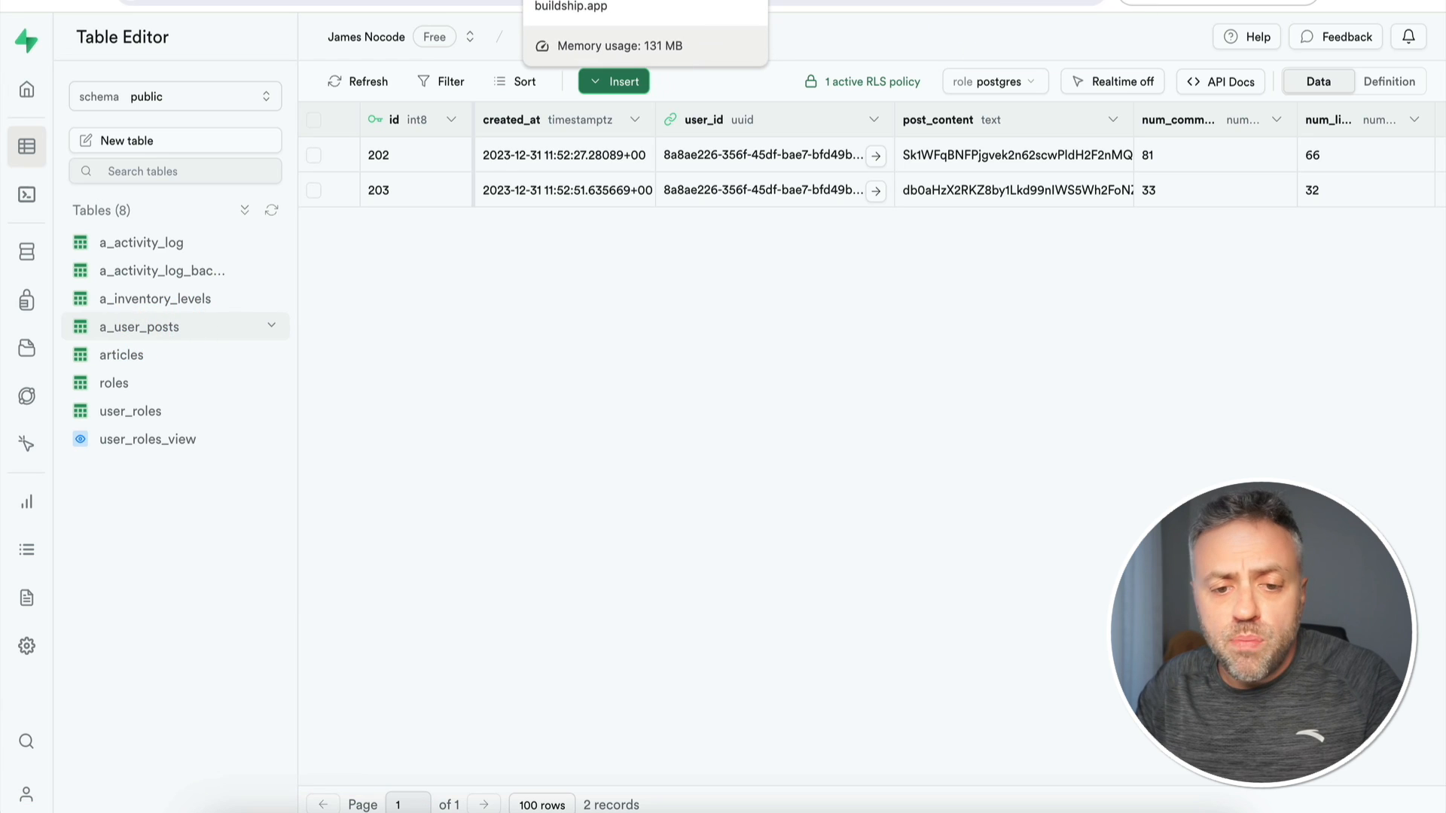
pyautogui.click(587, 0)
pyautogui.click(860, 286)
pyautogui.write('a_use')
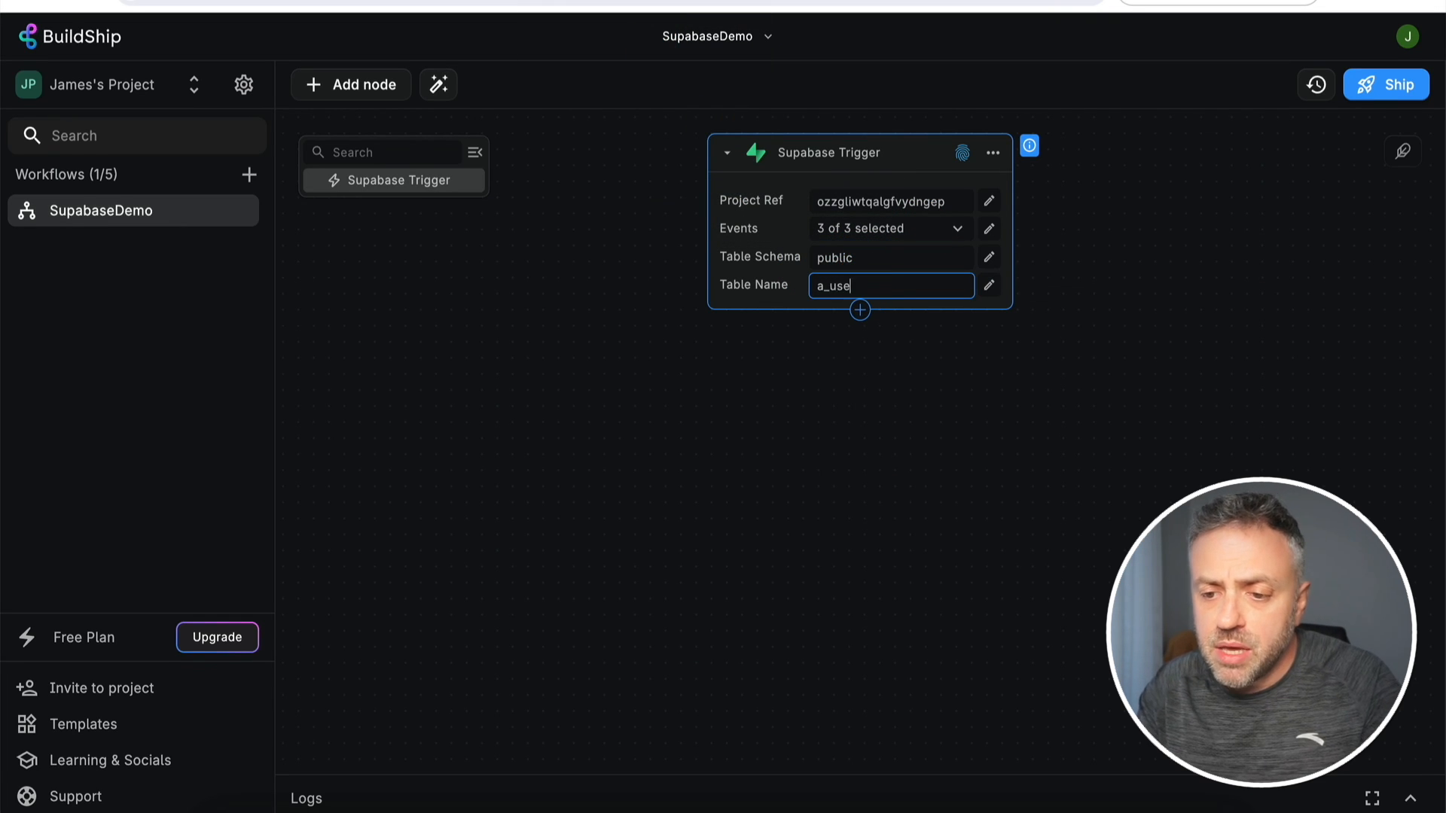
pyautogui.write('r_posts')
pyautogui.click(784, 152)
pyautogui.click(801, 201)
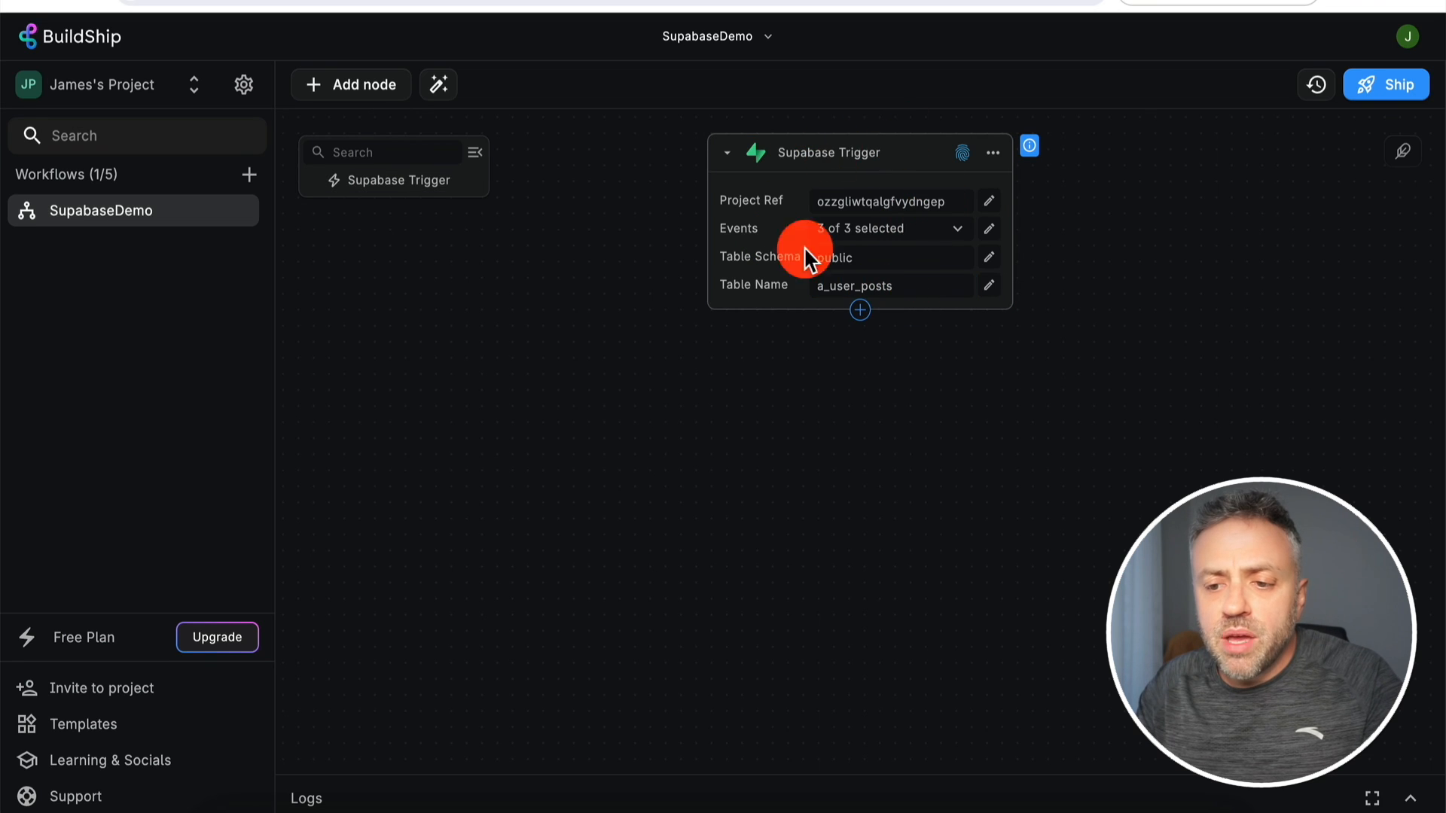
pyautogui.click(1281, 234)
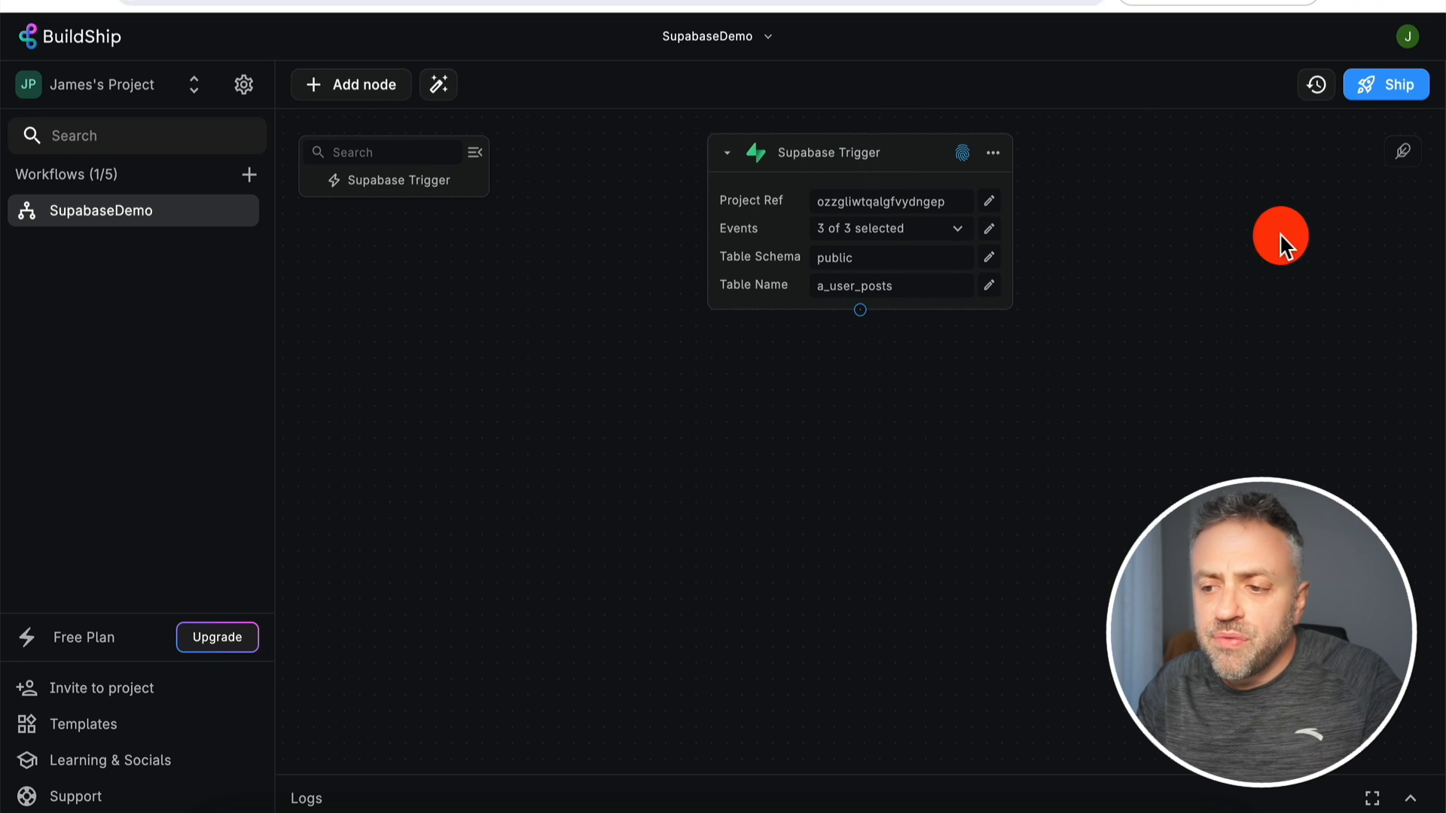
# Ship the SupabaseDemo workflow and refresh its execution logs
pyautogui.click(1393, 85)
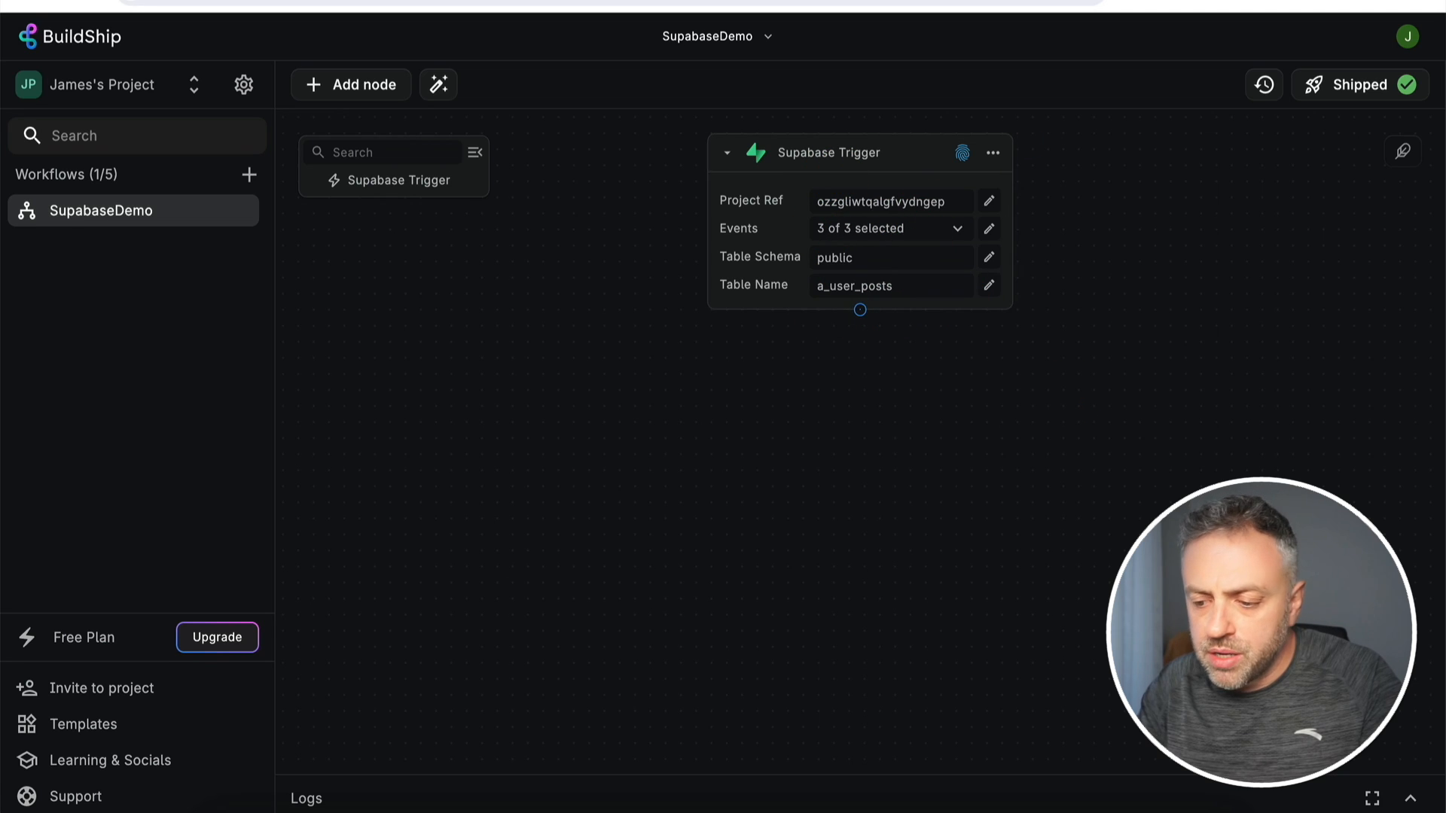
pyautogui.click(1410, 798)
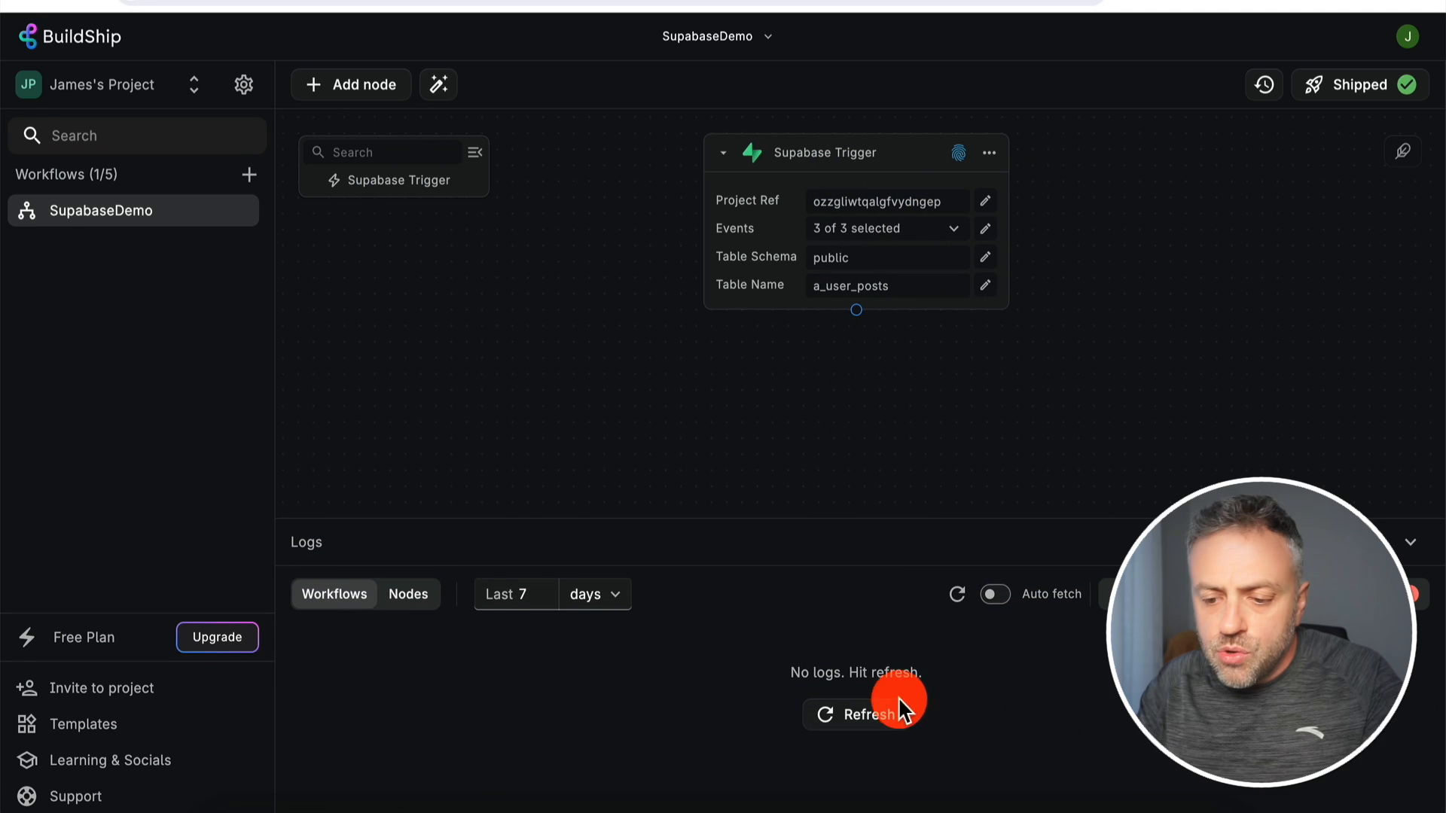
pyautogui.click(865, 716)
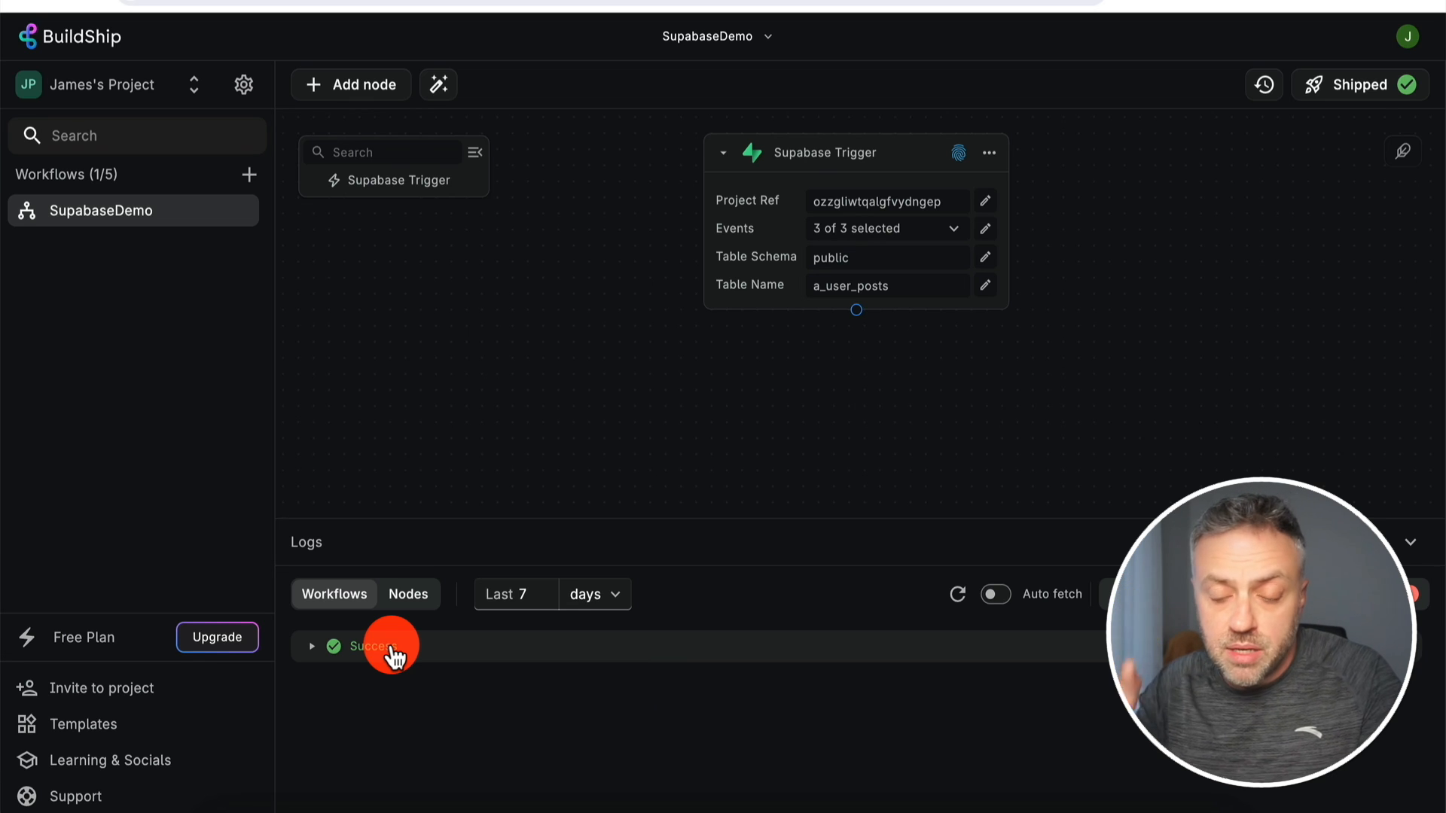
# Expand the successful run's log and its request entry to examine the body sent by Supabase
pyautogui.click(311, 647)
pyautogui.scroll(-1, 397, 740)
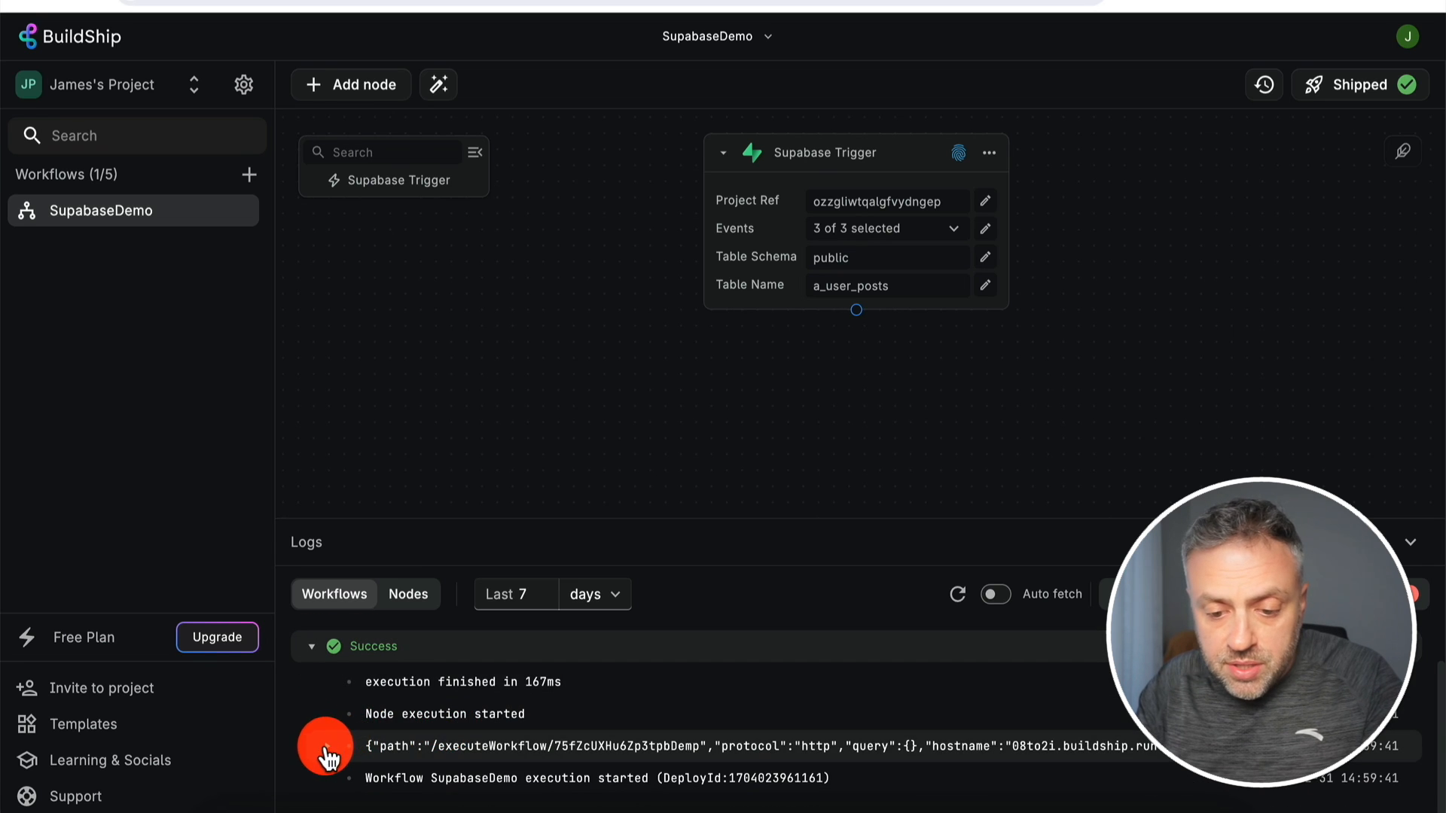
pyautogui.click(327, 745)
pyautogui.scroll(-5, 336, 723)
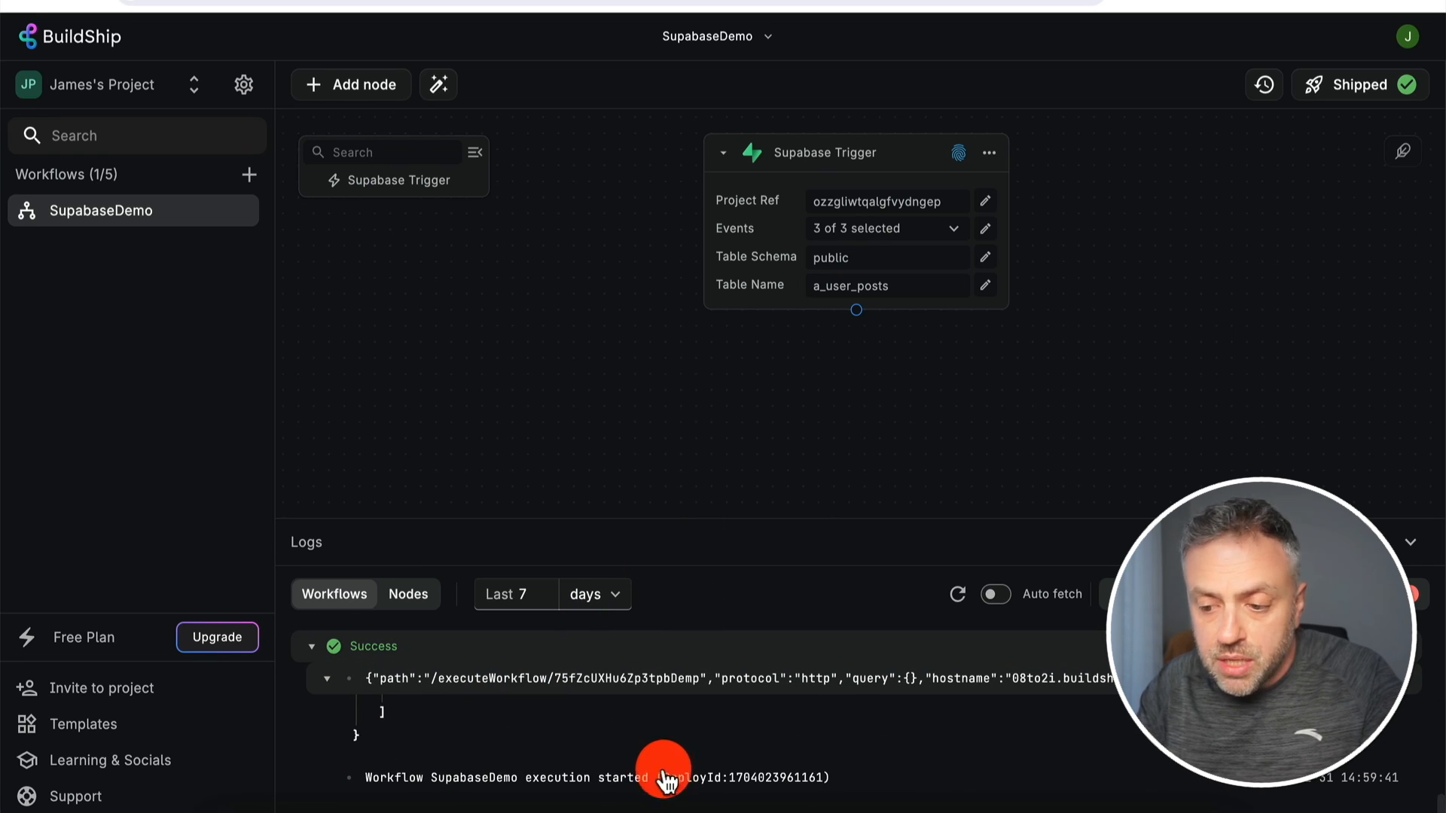
pyautogui.scroll(5, 659, 697)
pyautogui.scroll(3, 659, 693)
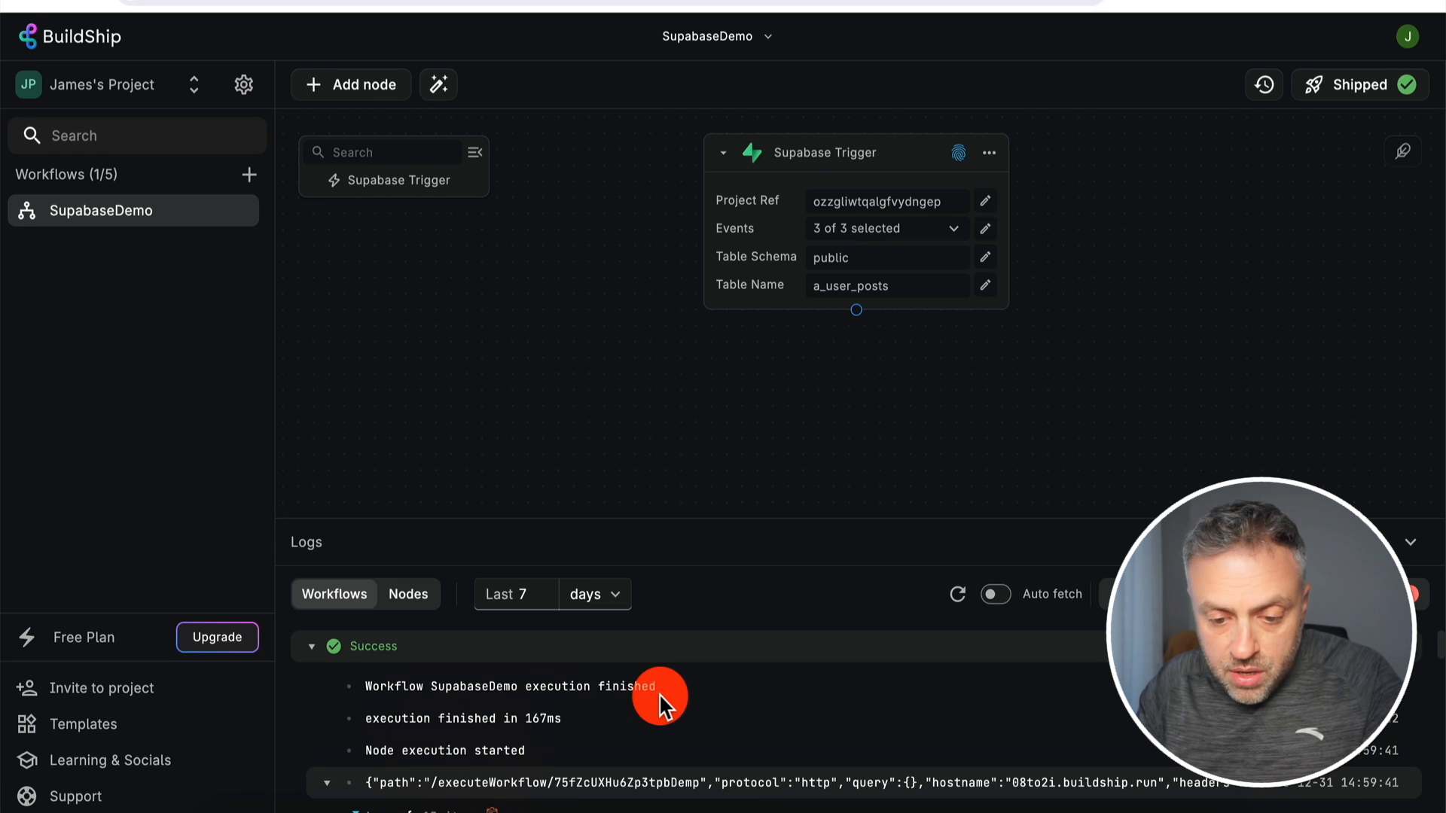
pyautogui.scroll(-3, 660, 698)
pyautogui.scroll(1, 661, 702)
pyautogui.scroll(1, 662, 704)
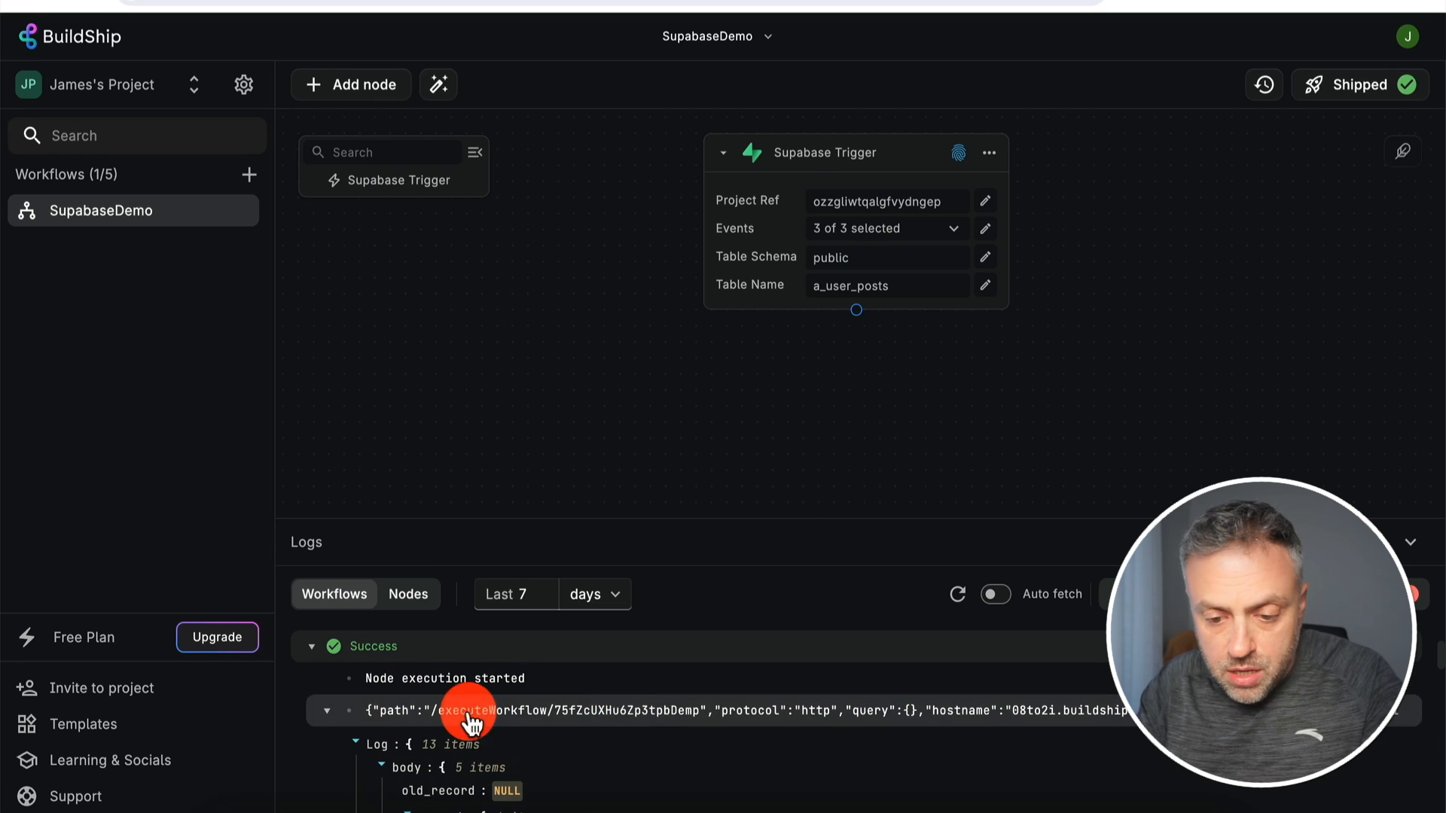
# Examine the inserted post's record fields in the body of the logged request
pyautogui.scroll(-2, 555, 688)
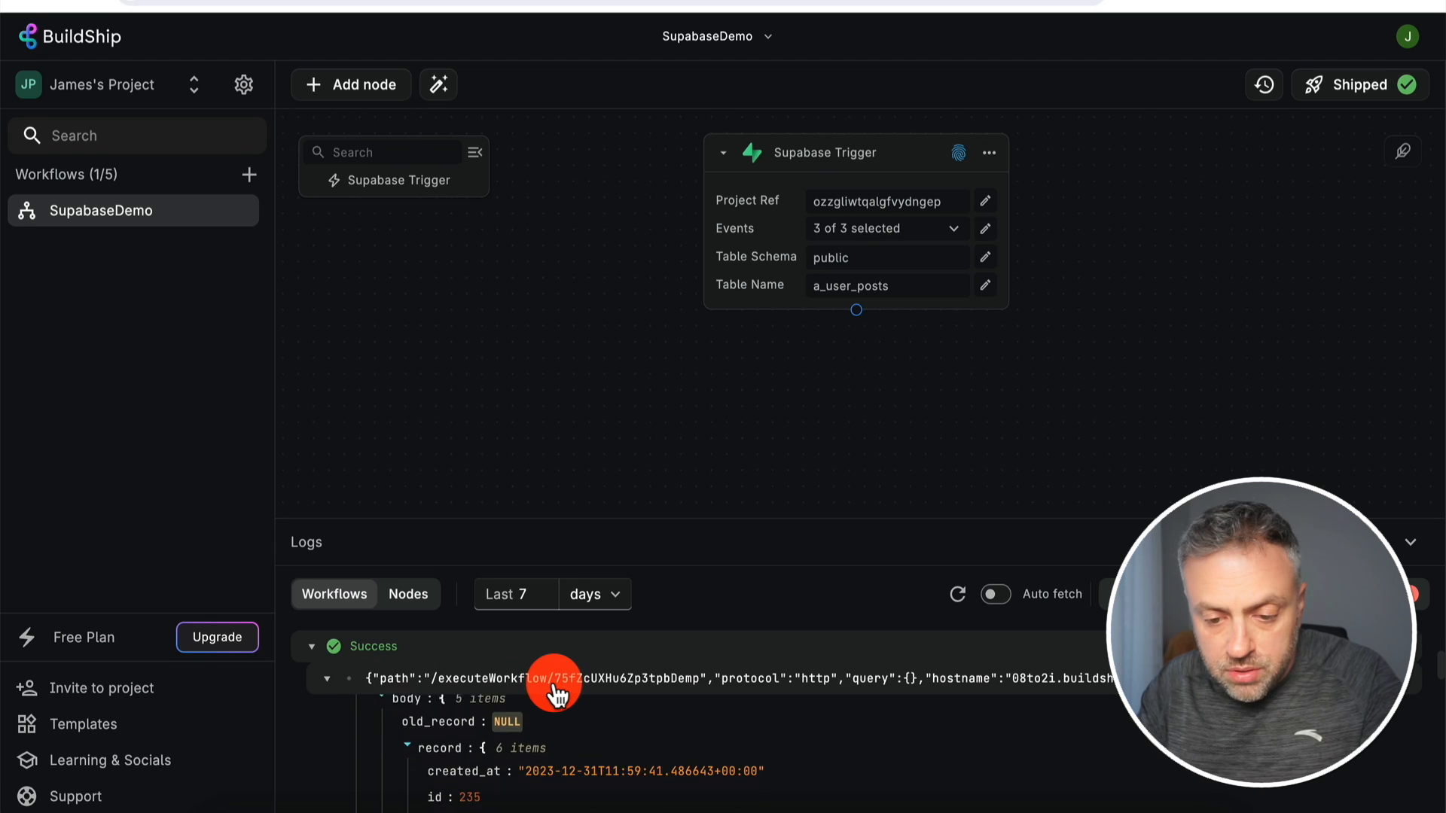
pyautogui.scroll(1, 459, 700)
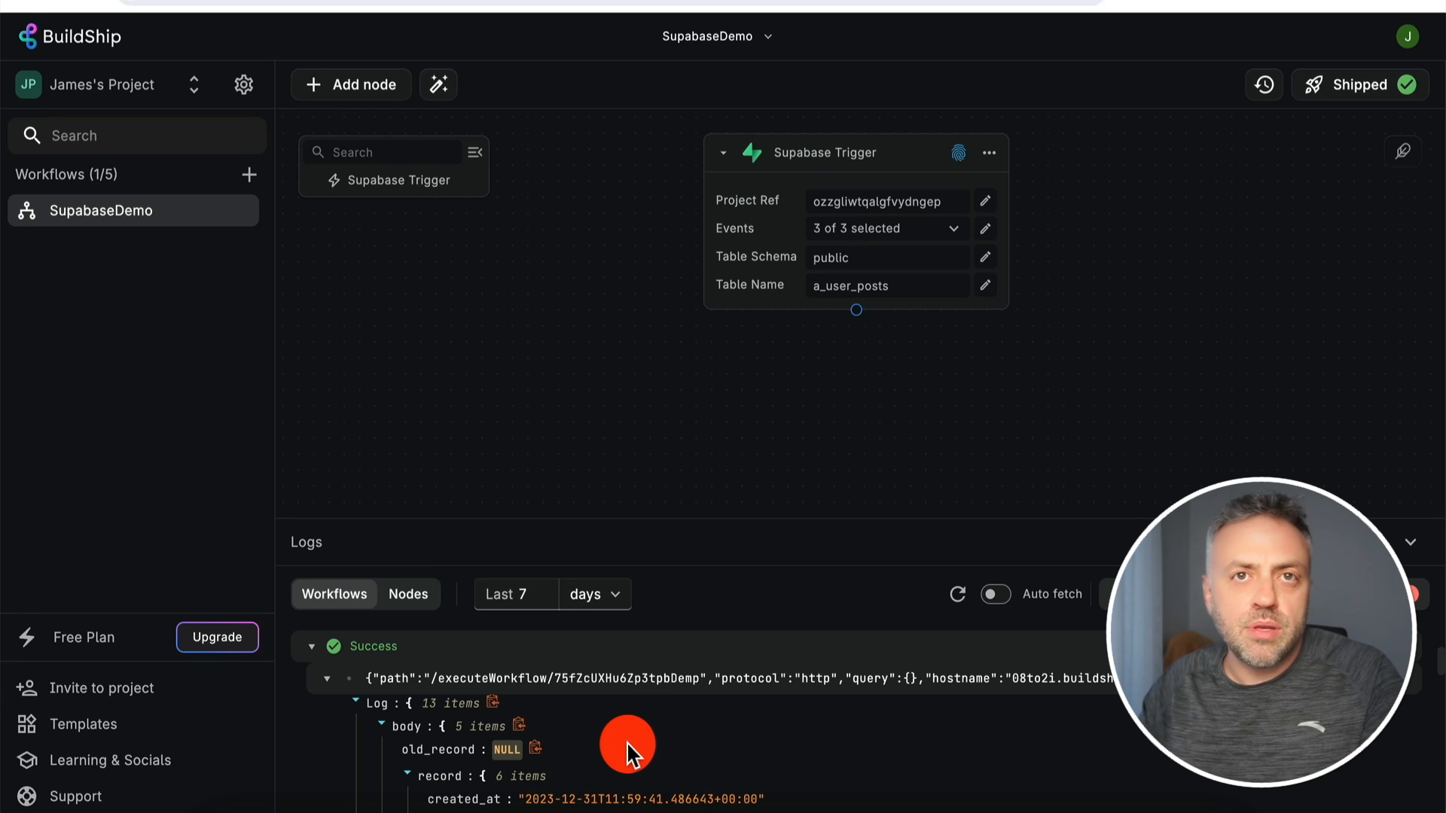
pyautogui.scroll(-1, 534, 743)
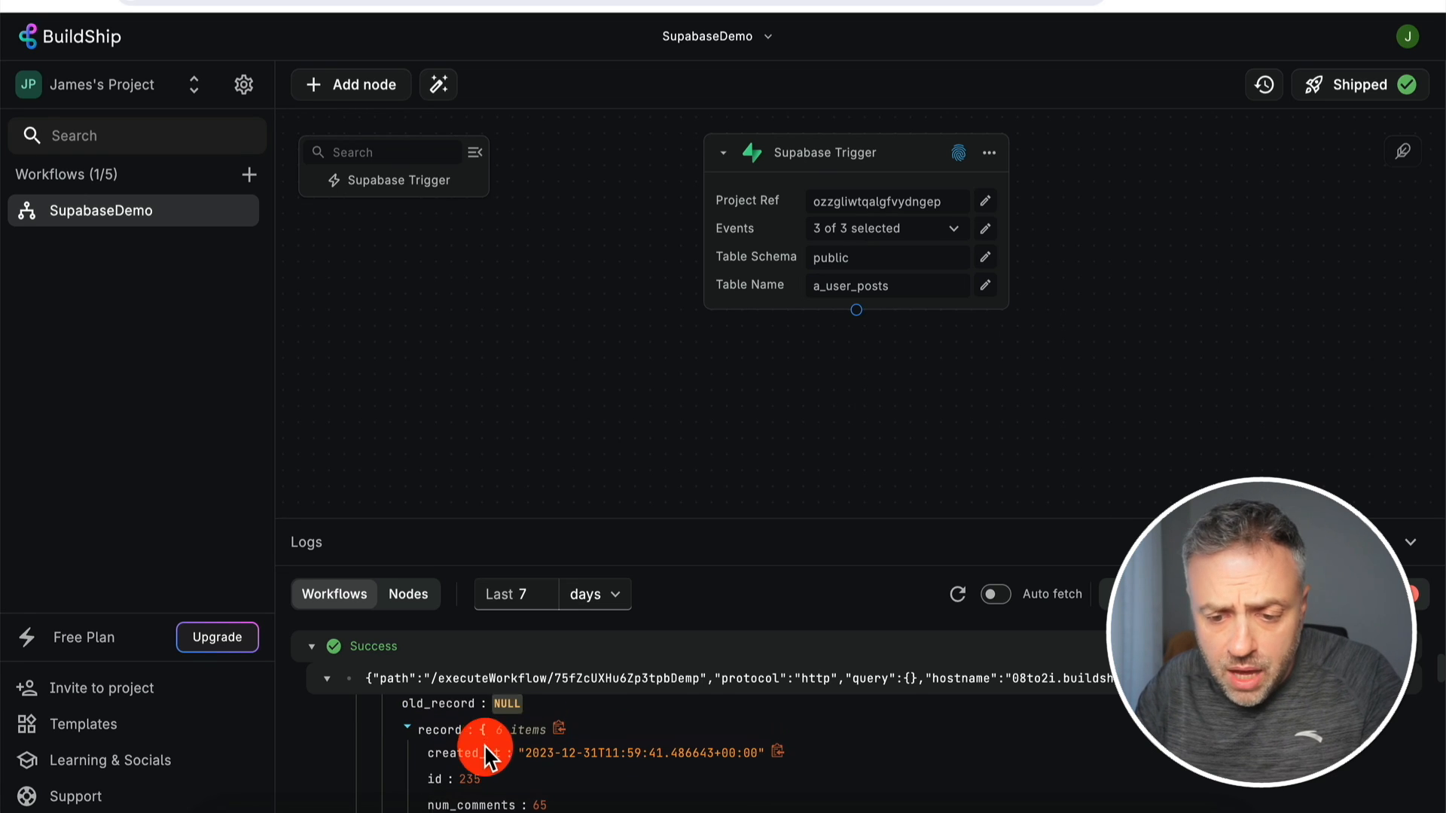
pyautogui.scroll(-2, 503, 742)
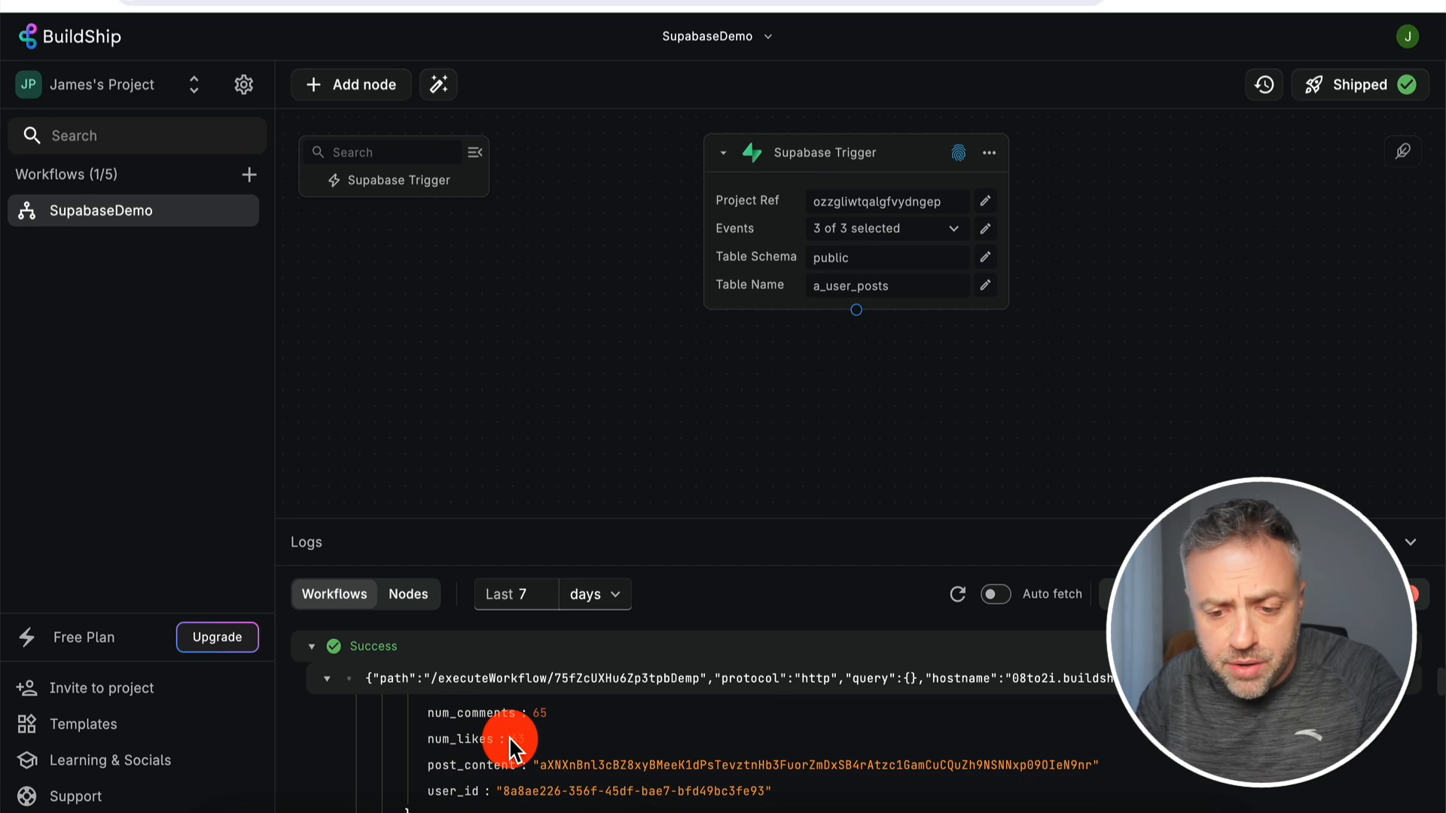
pyautogui.scroll(1, 606, 747)
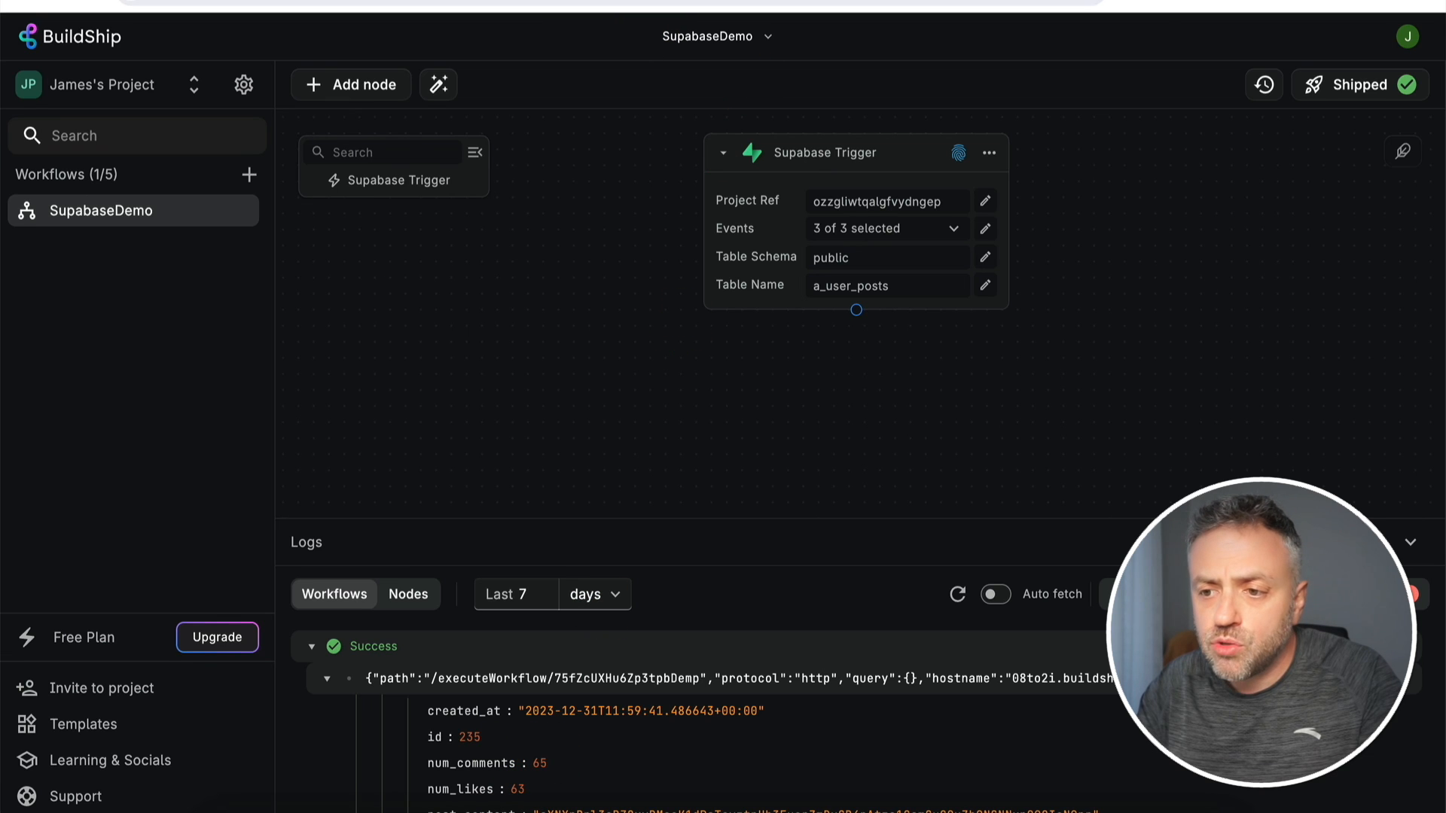
# Switch to the FlutterFlow test app to view the latest posts, and to Supabase to view the a_activity_log table
pyautogui.click(1190, 0)
pyautogui.scroll(-3, 701, 508)
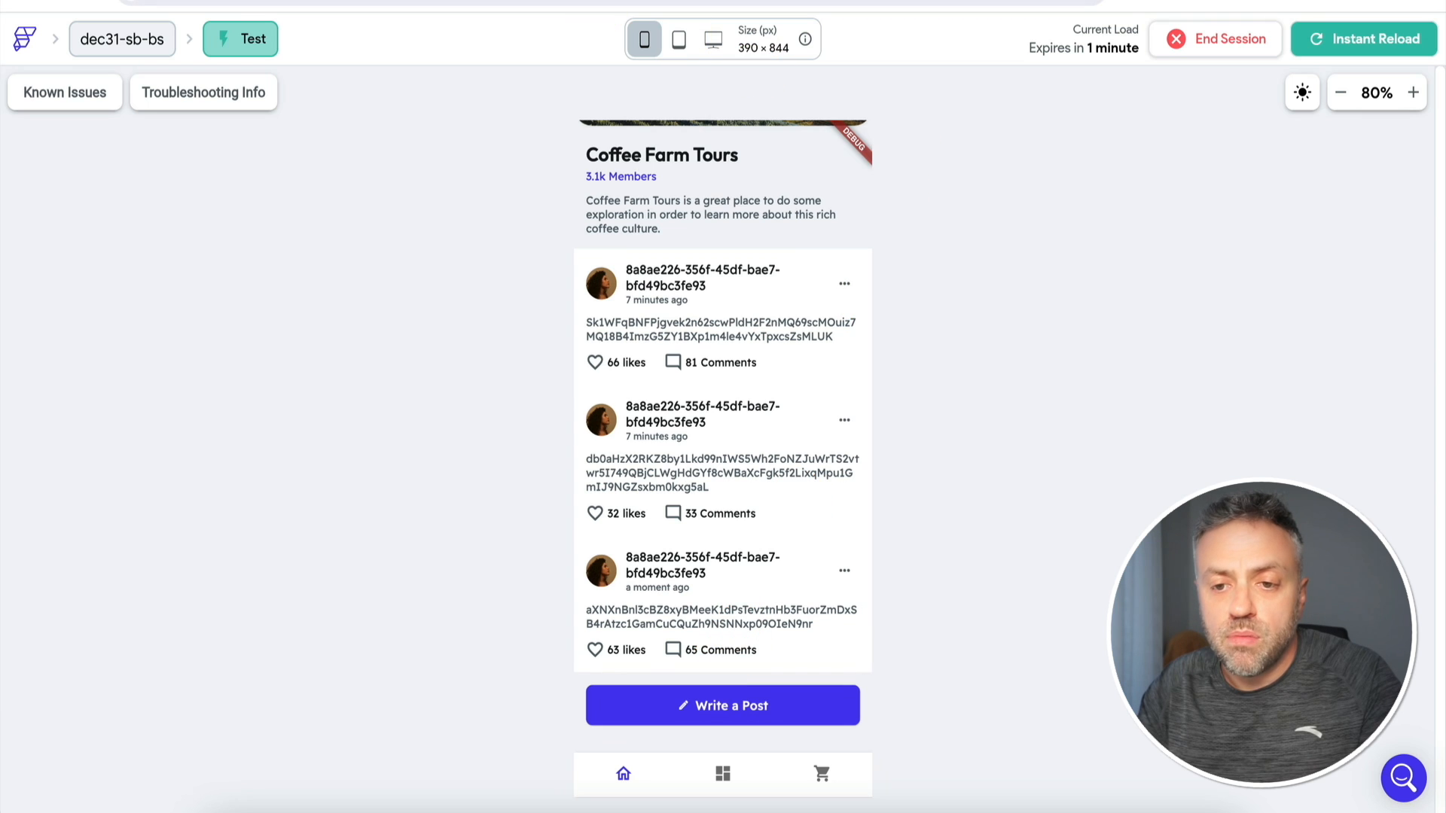
pyautogui.click(597, 6)
pyautogui.scroll(-1, 559, 722)
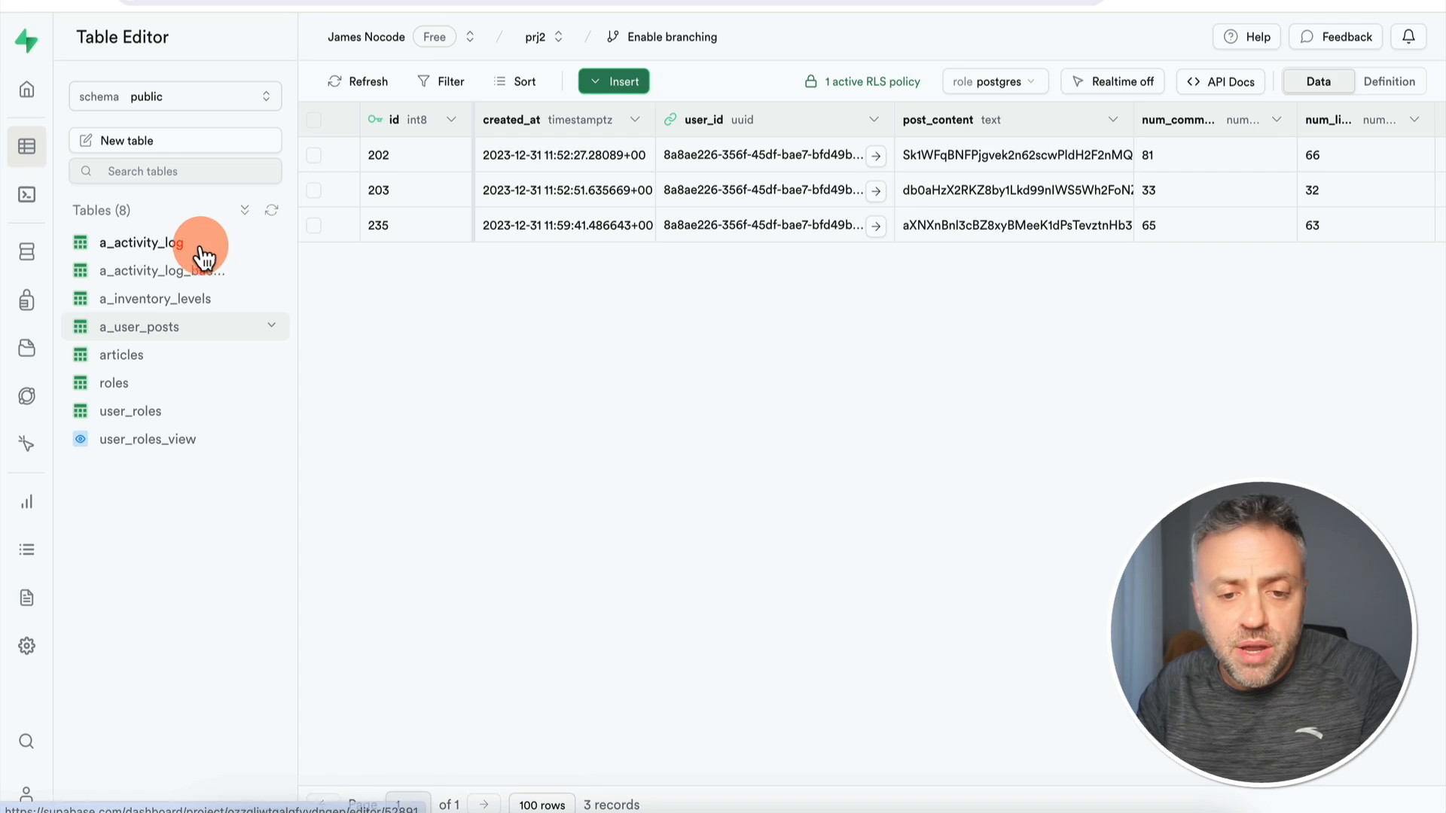
pyautogui.click(153, 250)
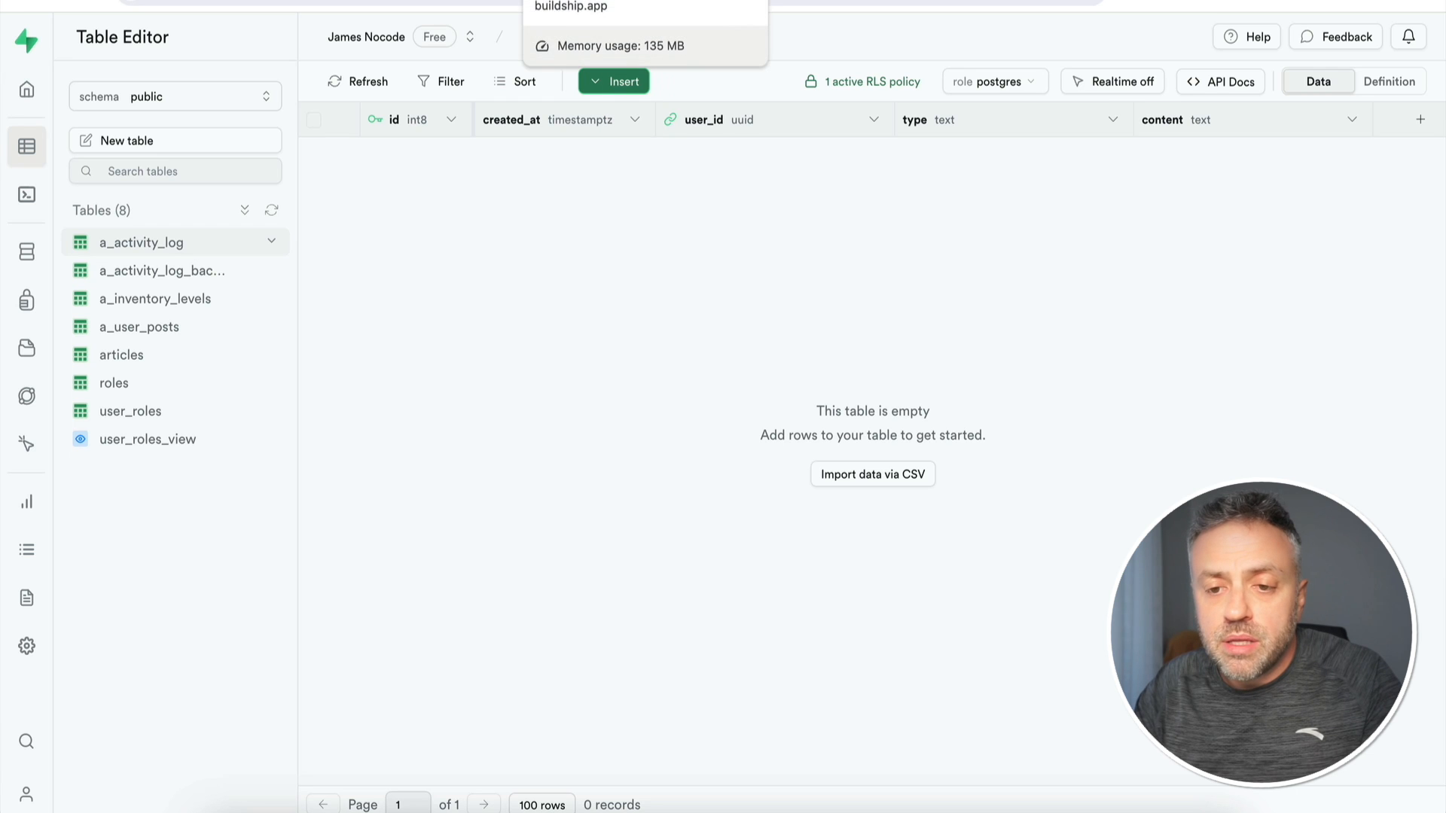
# Switch to BuildShip and review the Supabase nodes that can be added after the Supabase Trigger
pyautogui.click(587, 0)
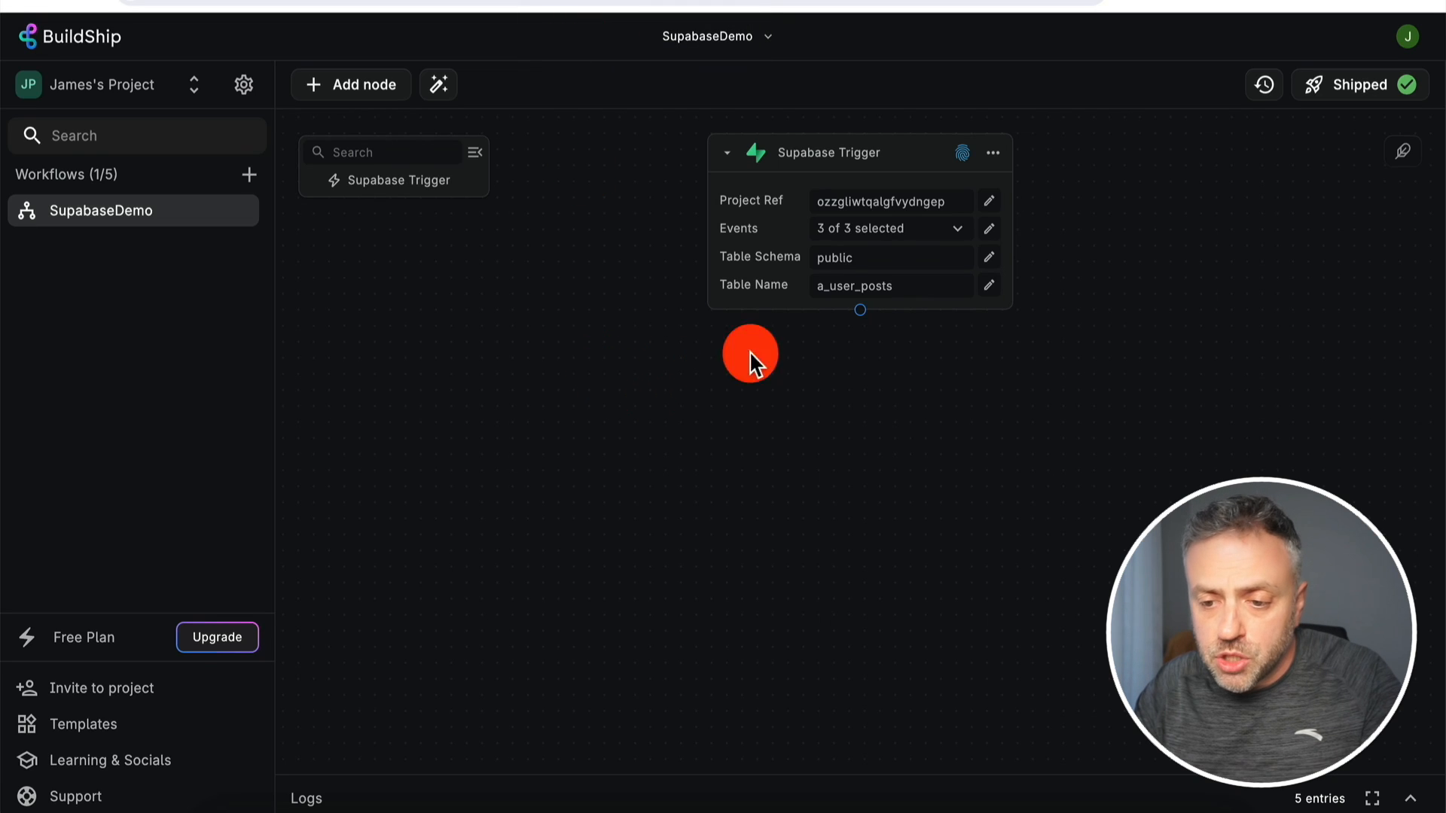
pyautogui.click(860, 310)
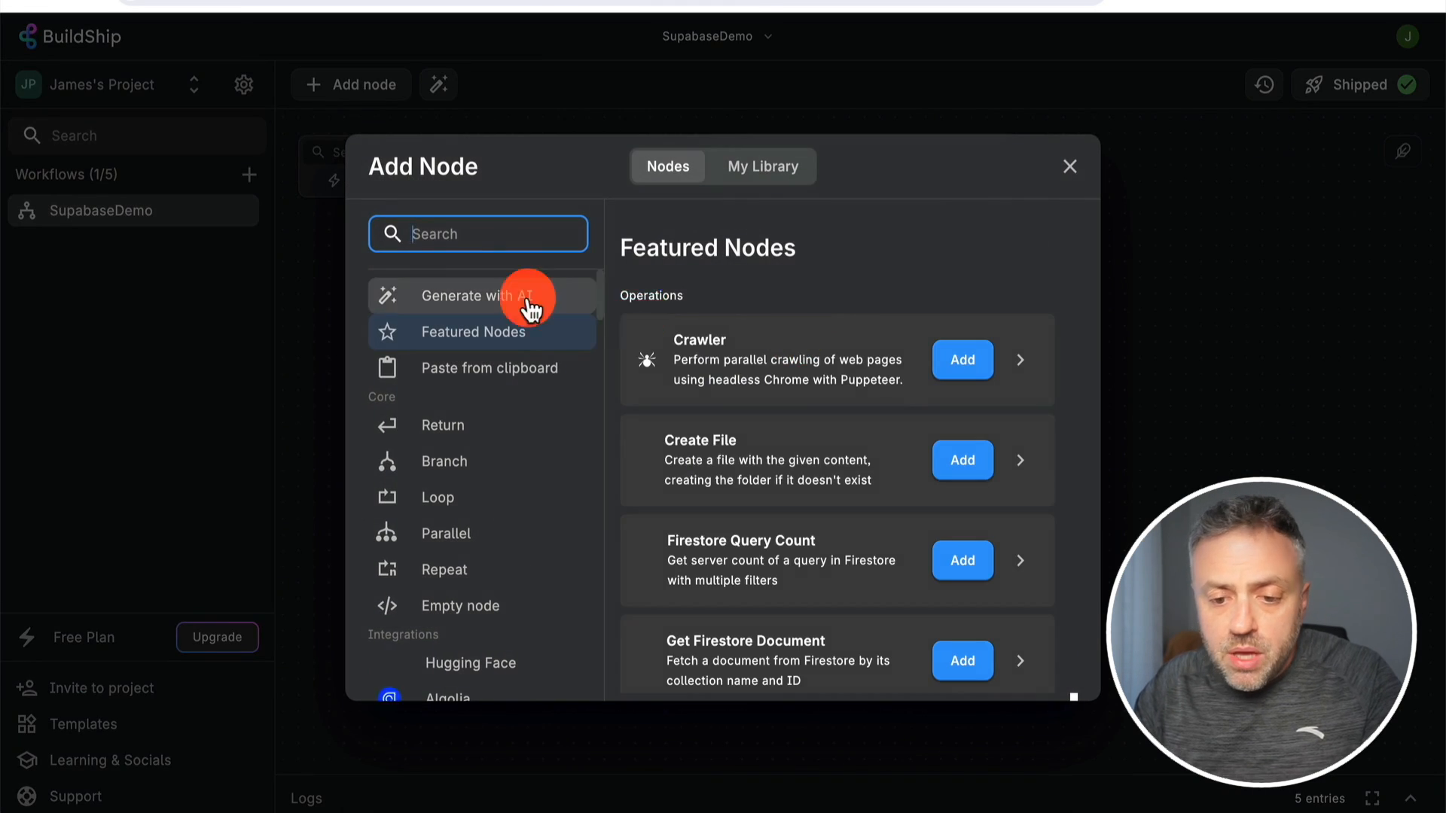
pyautogui.scroll(-6, 462, 500)
pyautogui.scroll(-3, 467, 501)
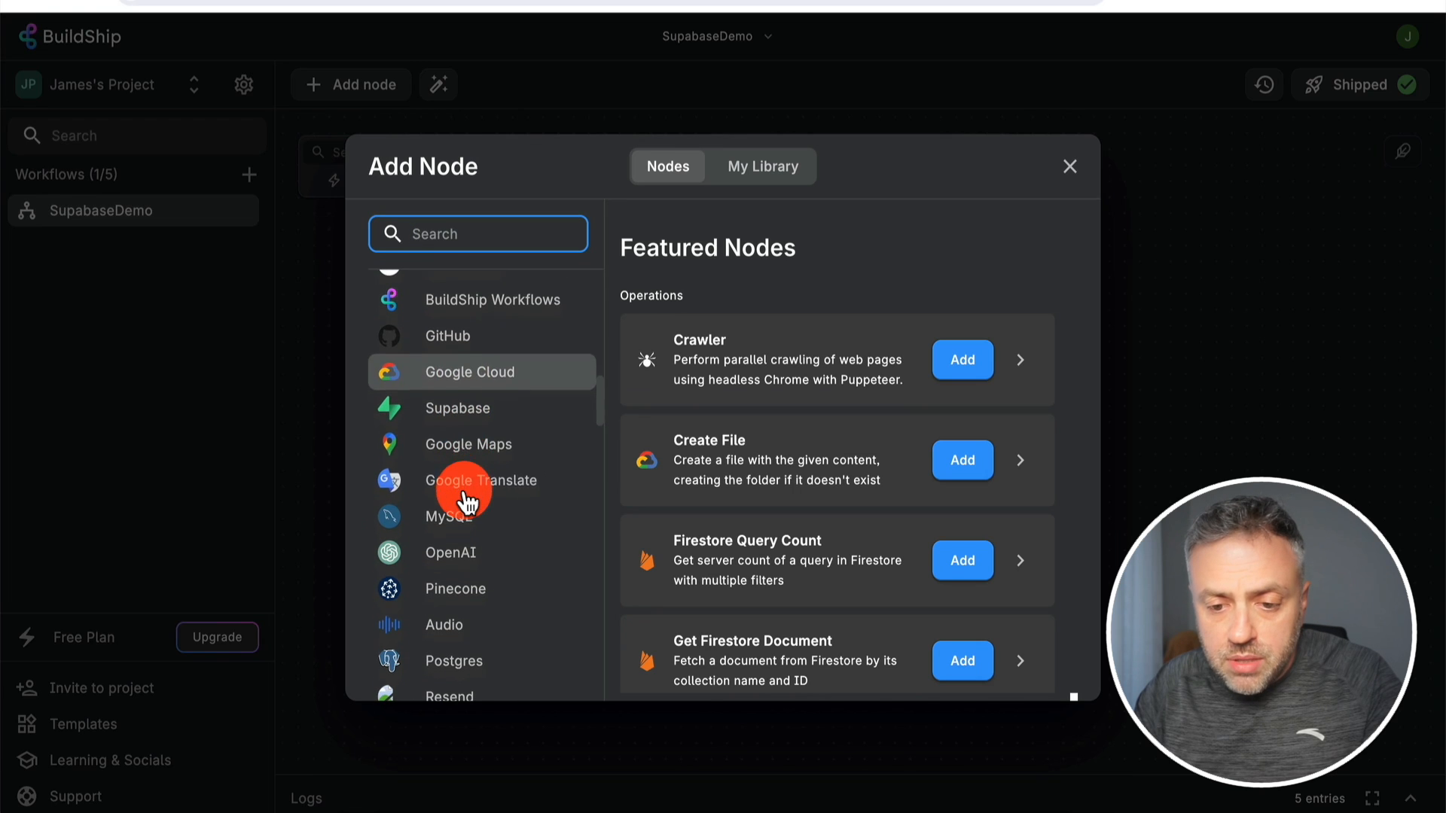
pyautogui.click(489, 414)
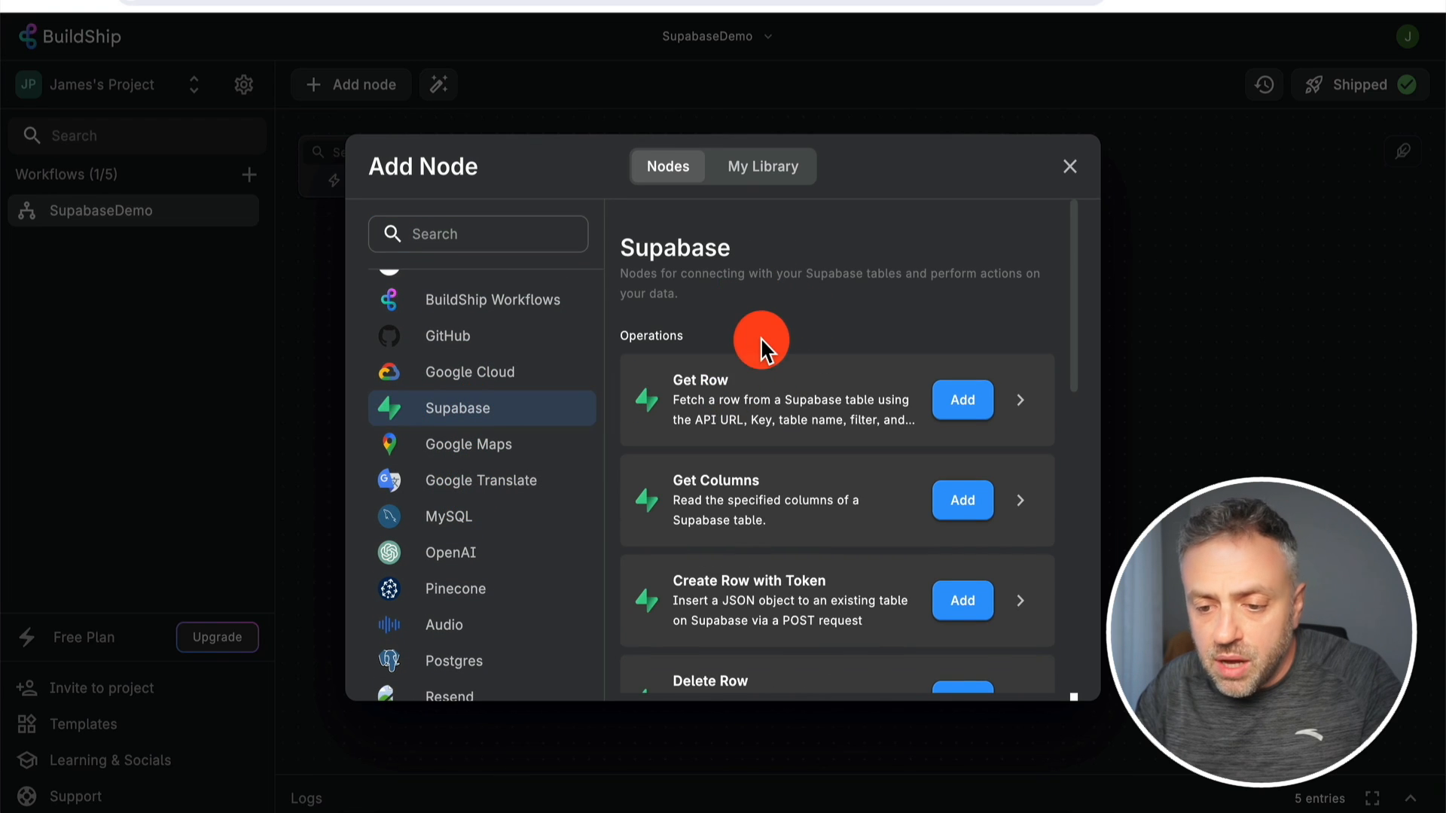
pyautogui.scroll(-4, 761, 345)
pyautogui.scroll(5, 762, 344)
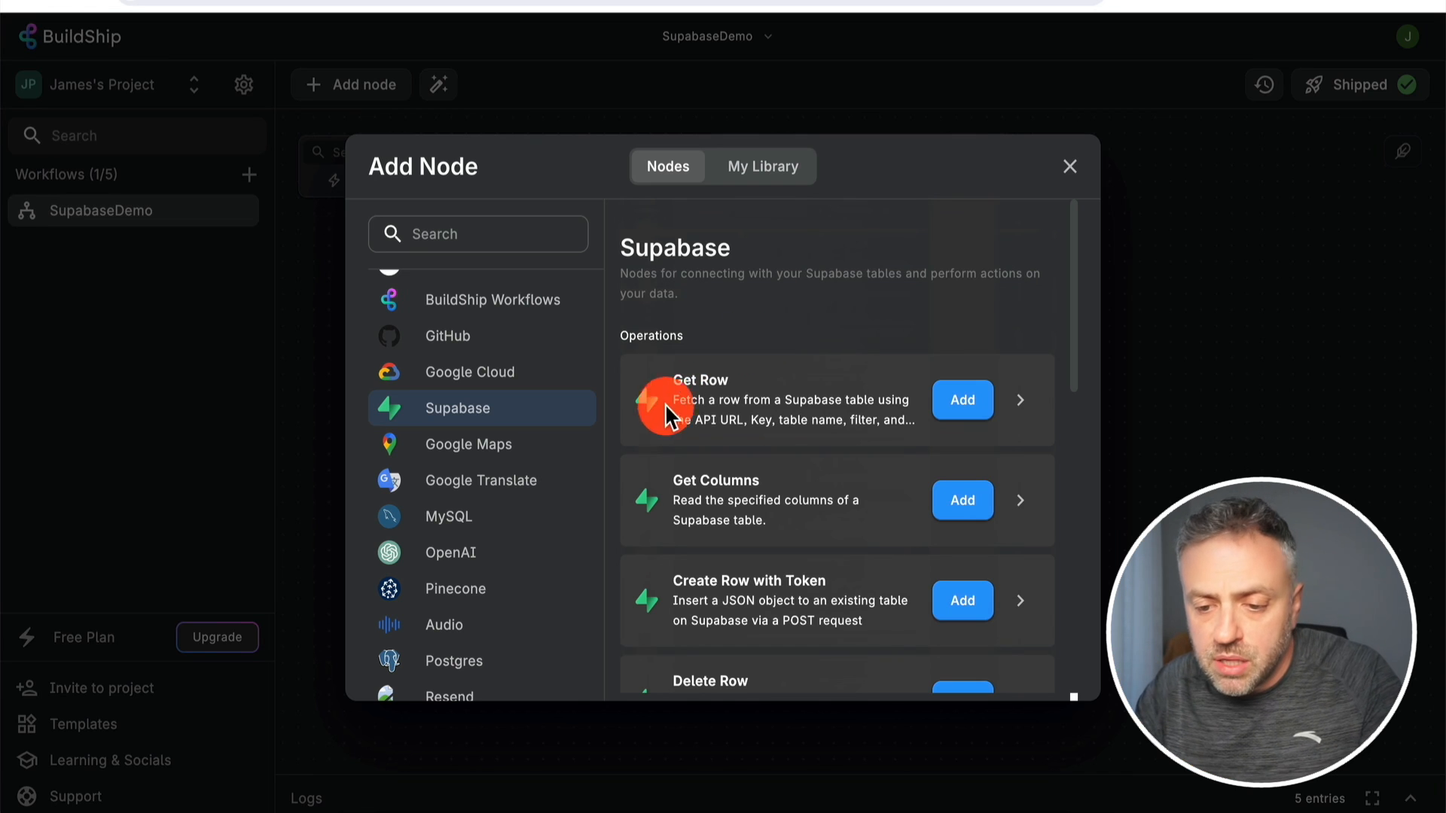
pyautogui.scroll(-3, 717, 496)
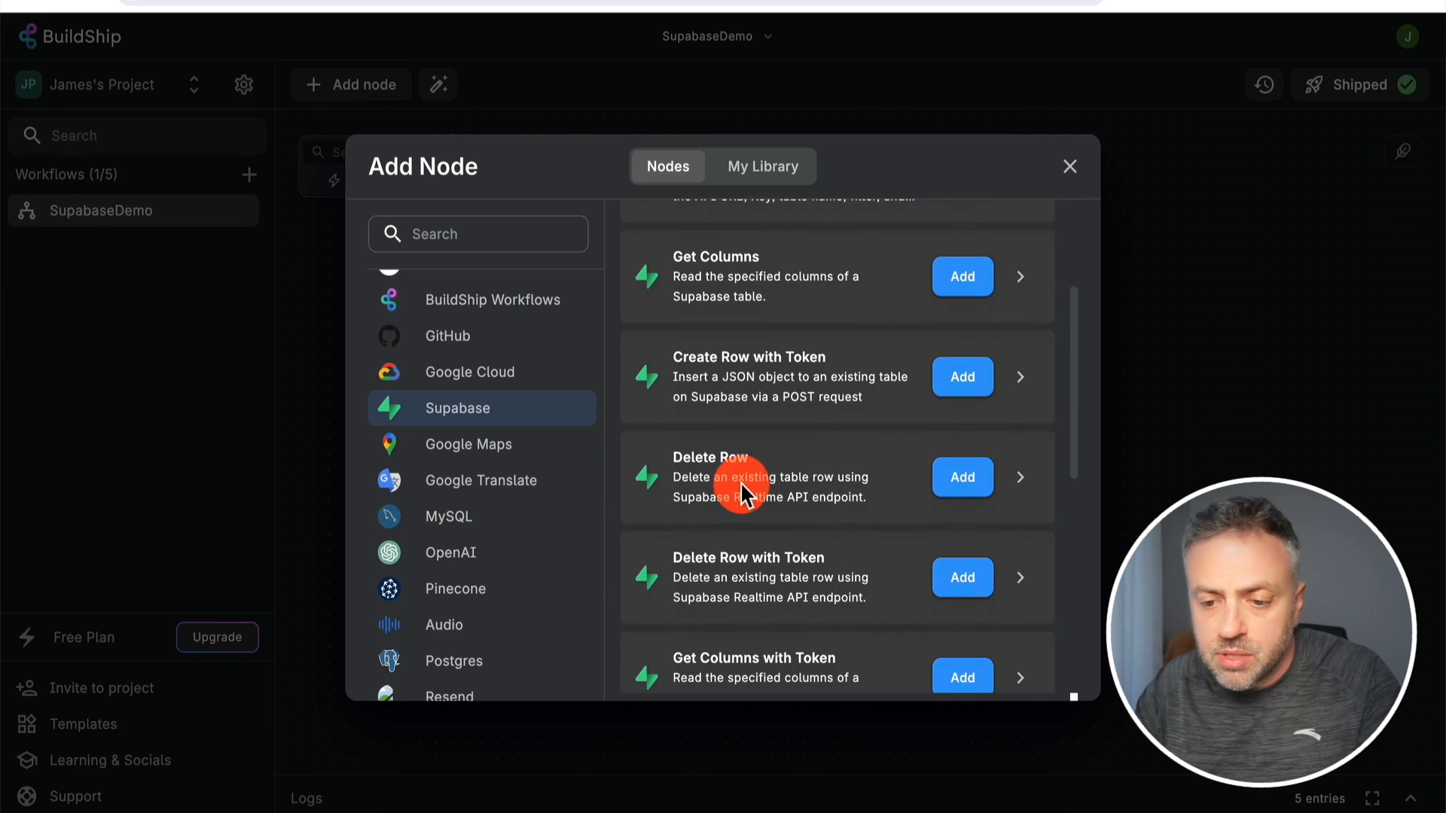
pyautogui.scroll(-3, 715, 550)
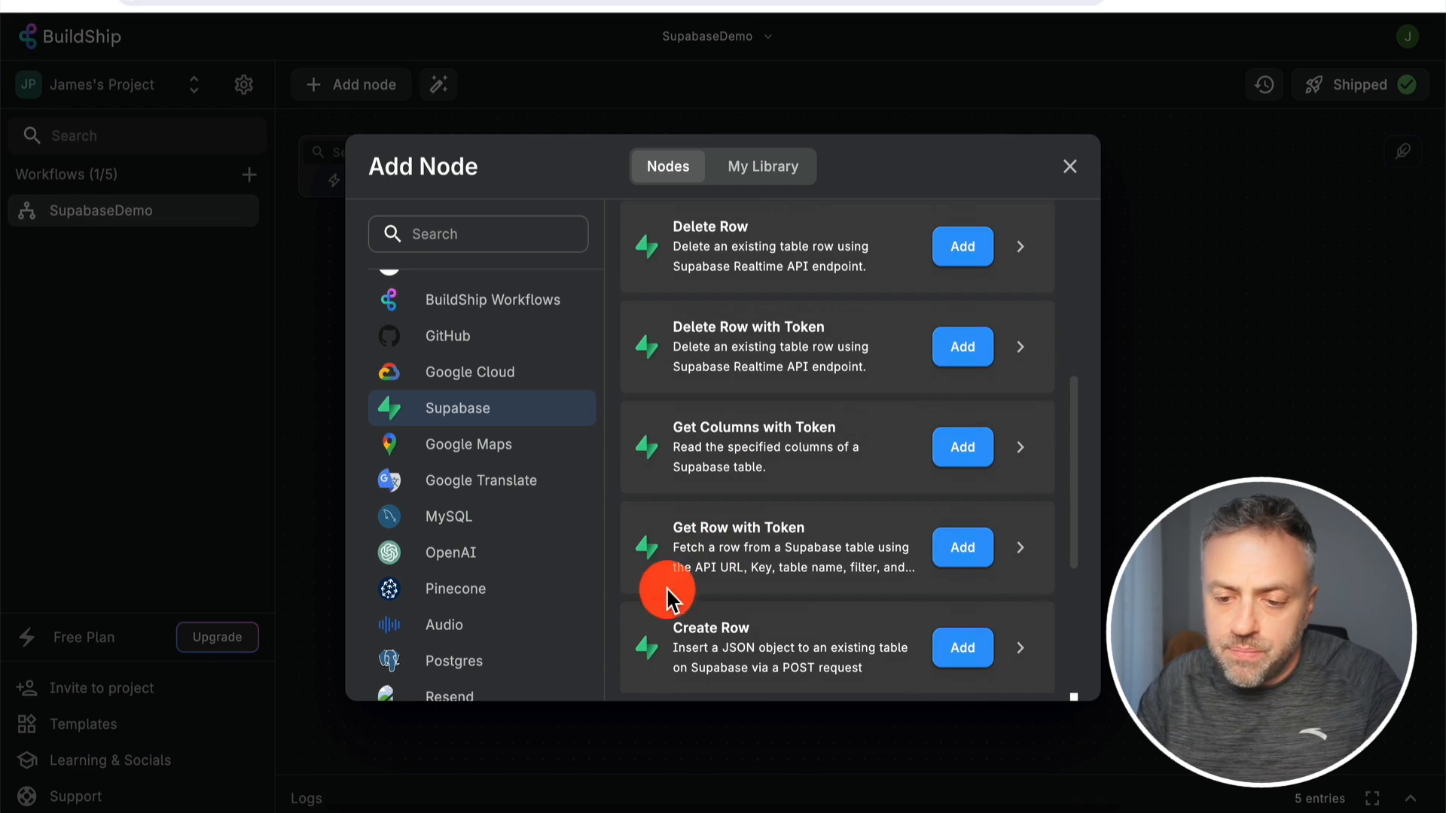
pyautogui.scroll(-3, 722, 636)
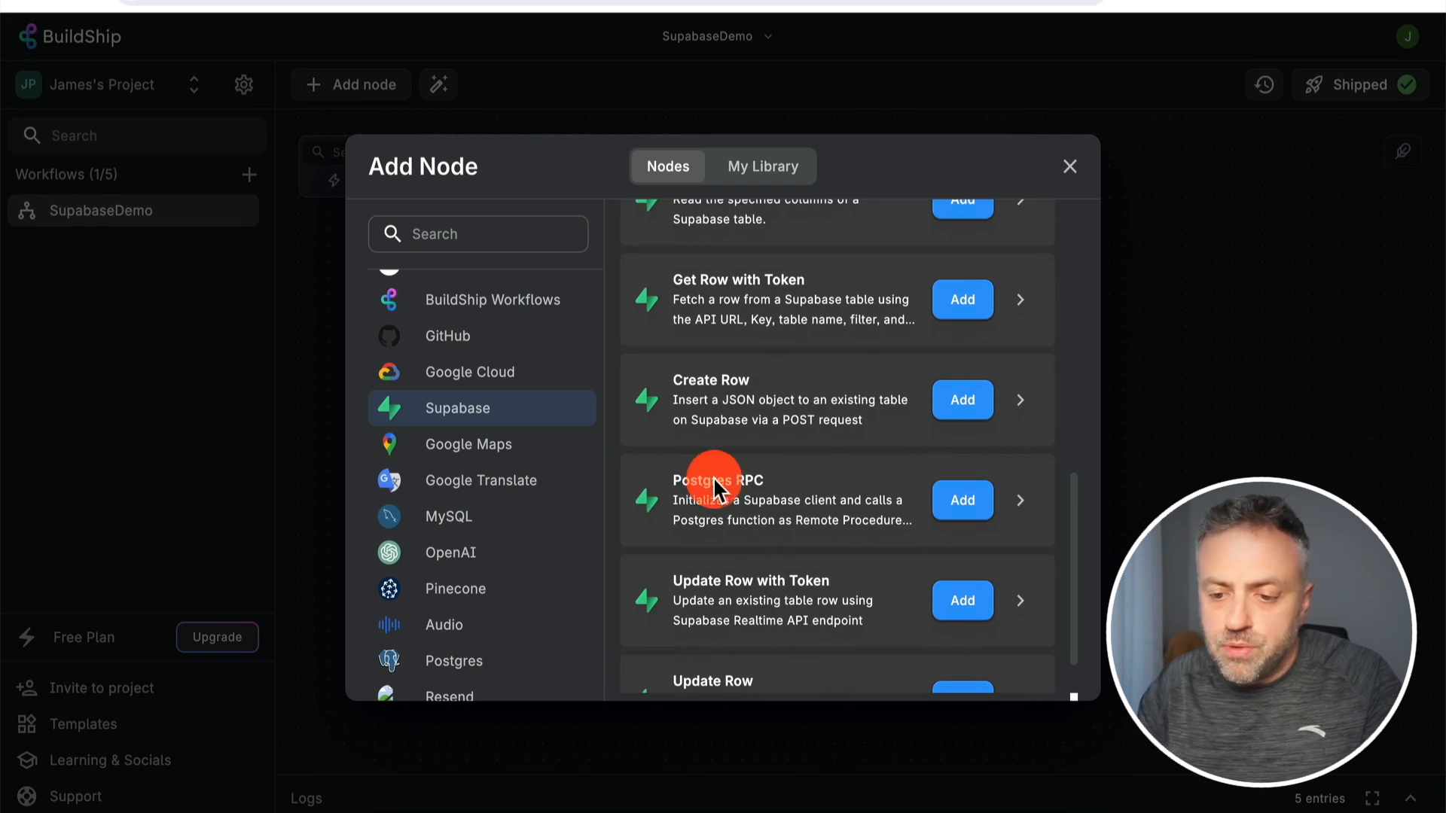
pyautogui.scroll(-1, 810, 576)
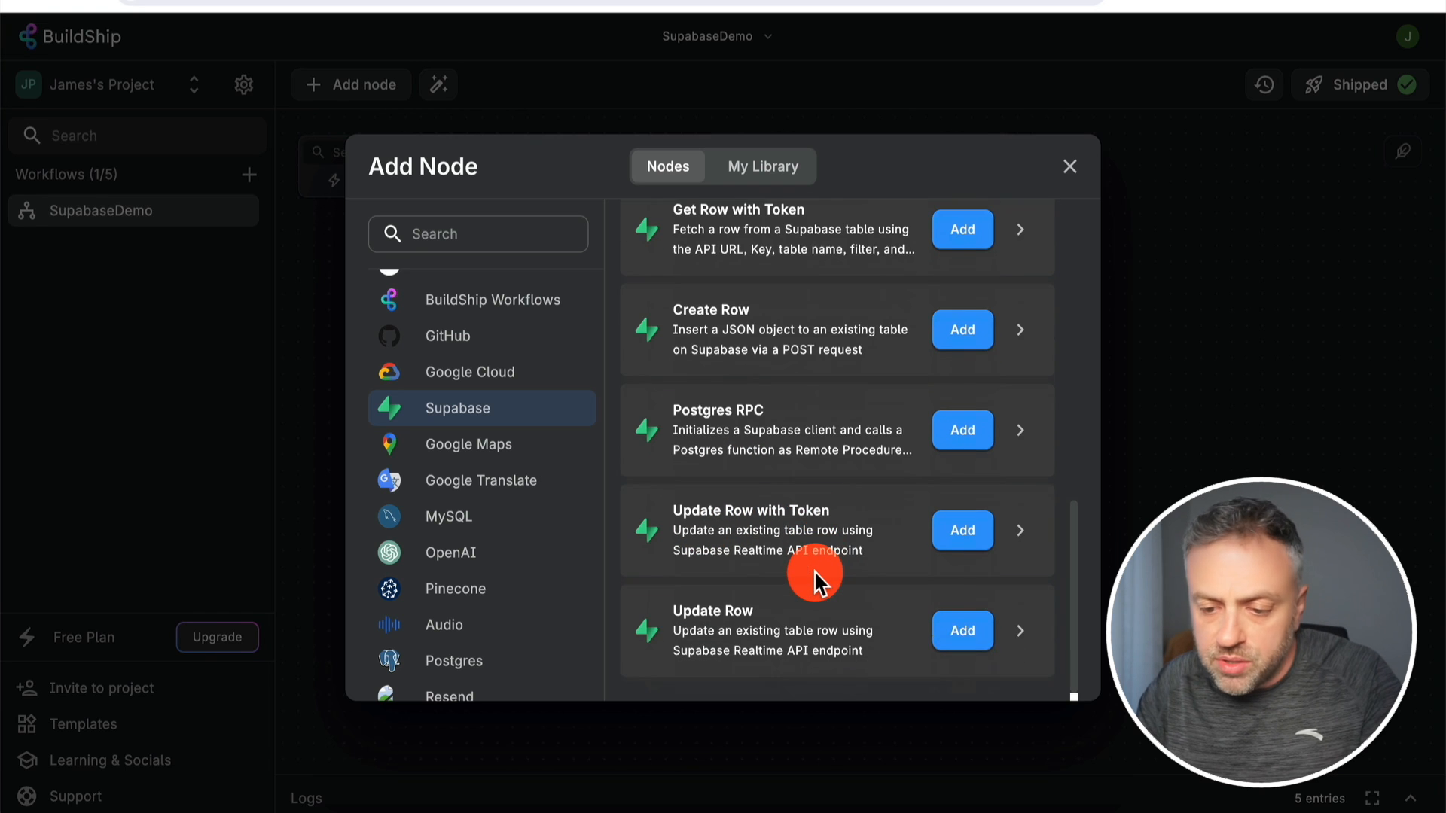
# Add the Supabase Create Row node below the Supabase Trigger
pyautogui.scroll(10, 817, 580)
pyautogui.scroll(-3, 817, 580)
pyautogui.scroll(-3, 817, 580)
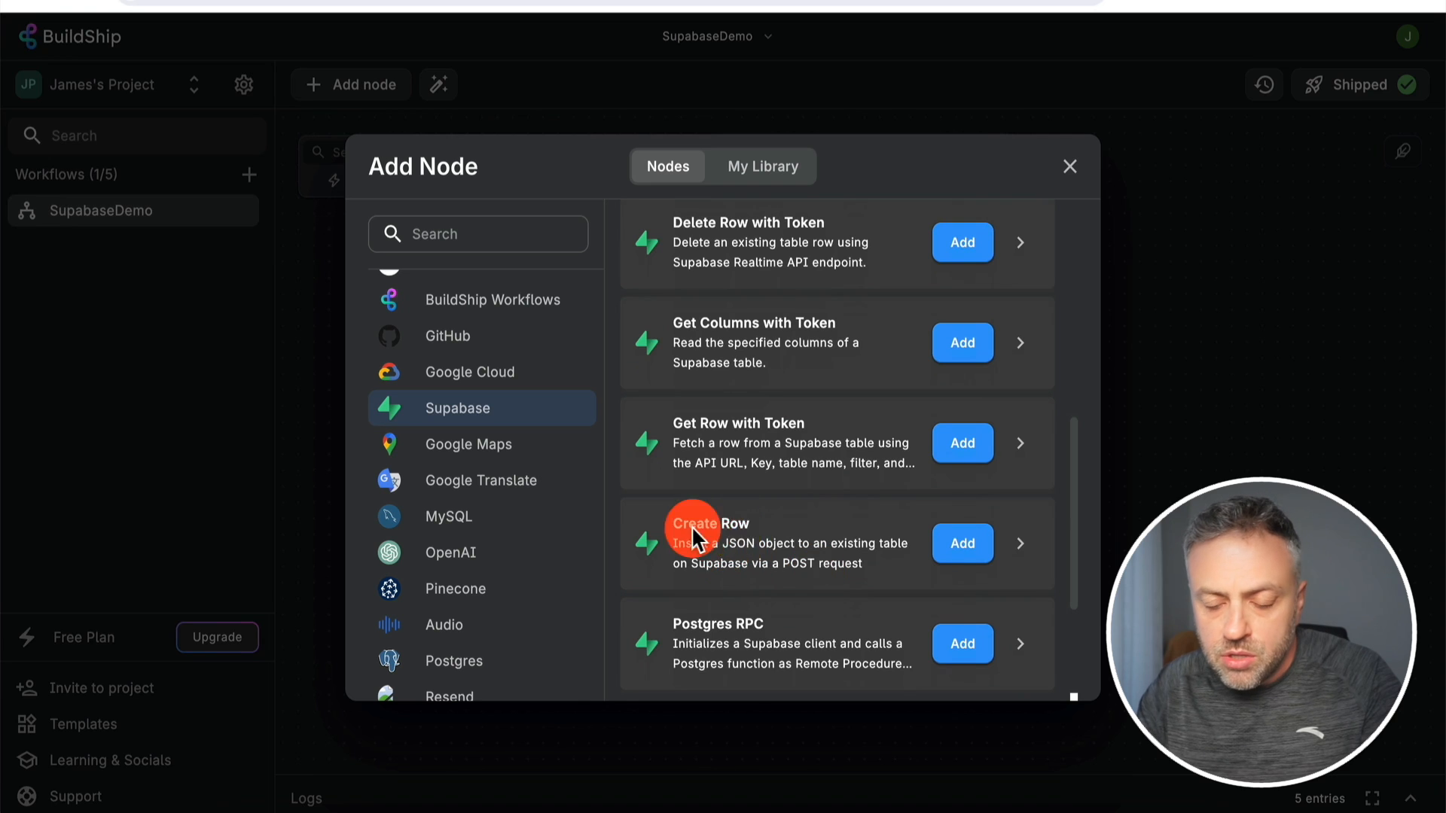
pyautogui.click(964, 546)
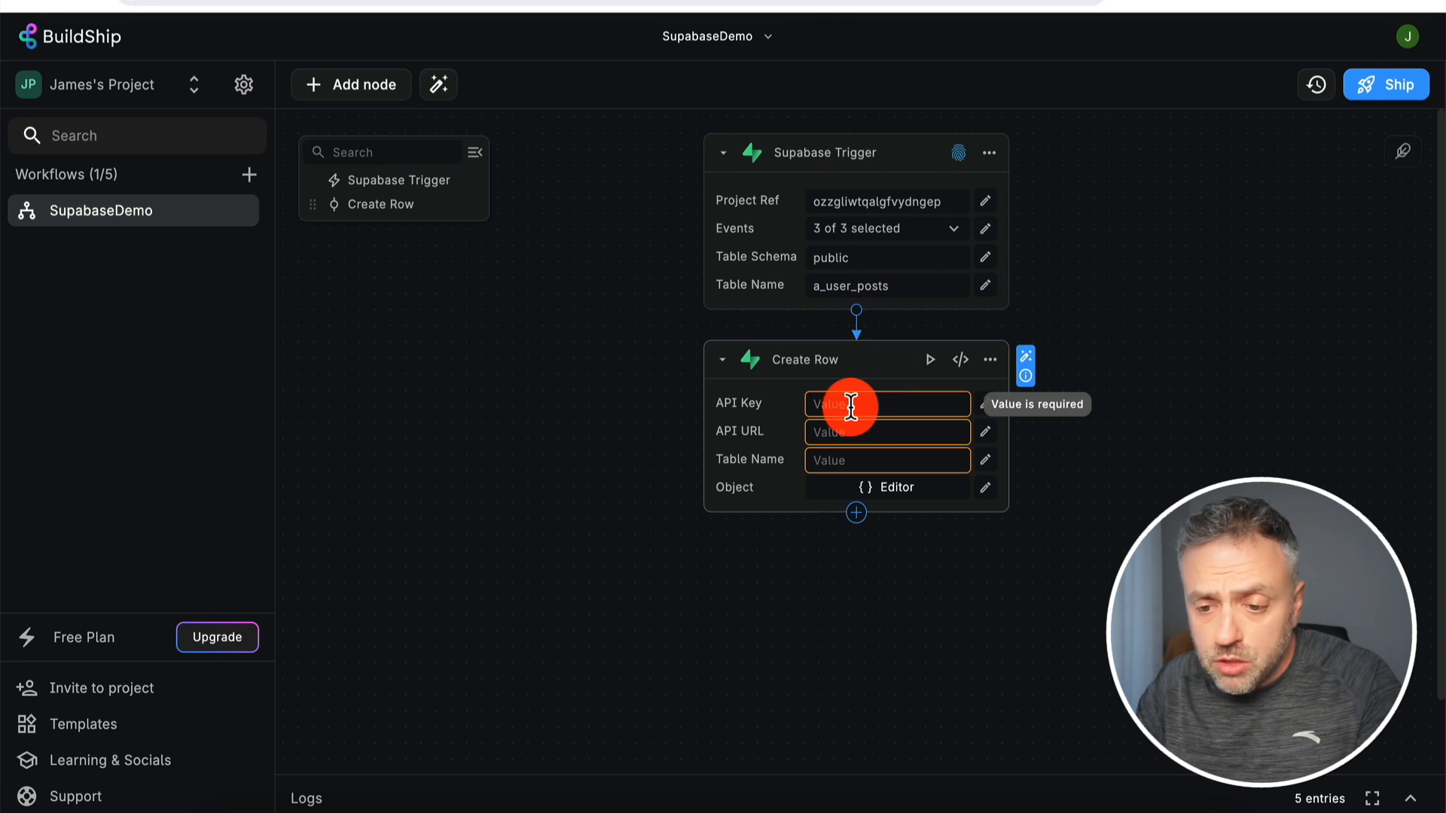
# Copy the project URL and the anon public API key from Supabase's API settings into the Create Row node's API URL and API Key
pyautogui.moveTo(744, 407)
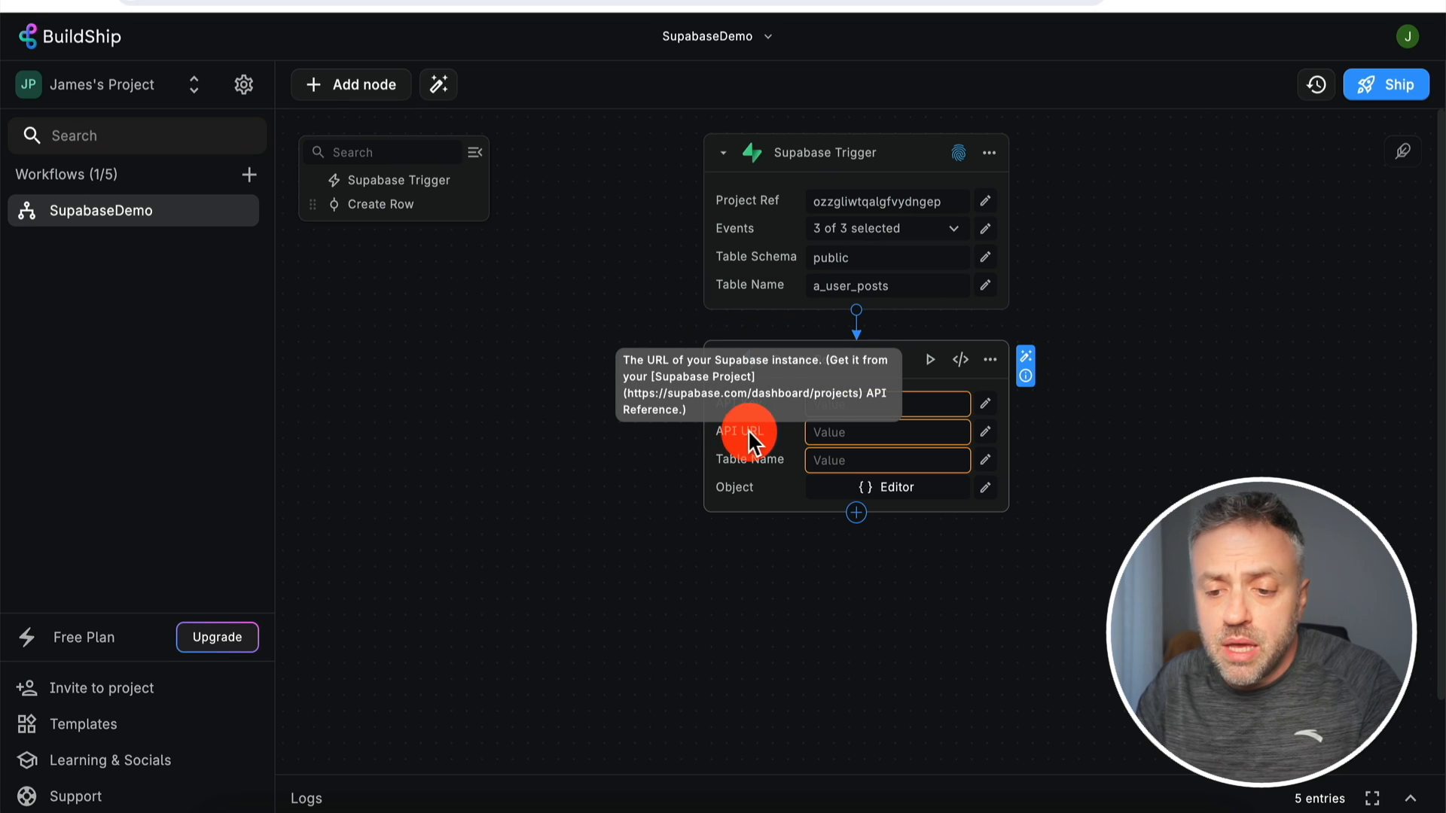
pyautogui.moveTo(763, 467)
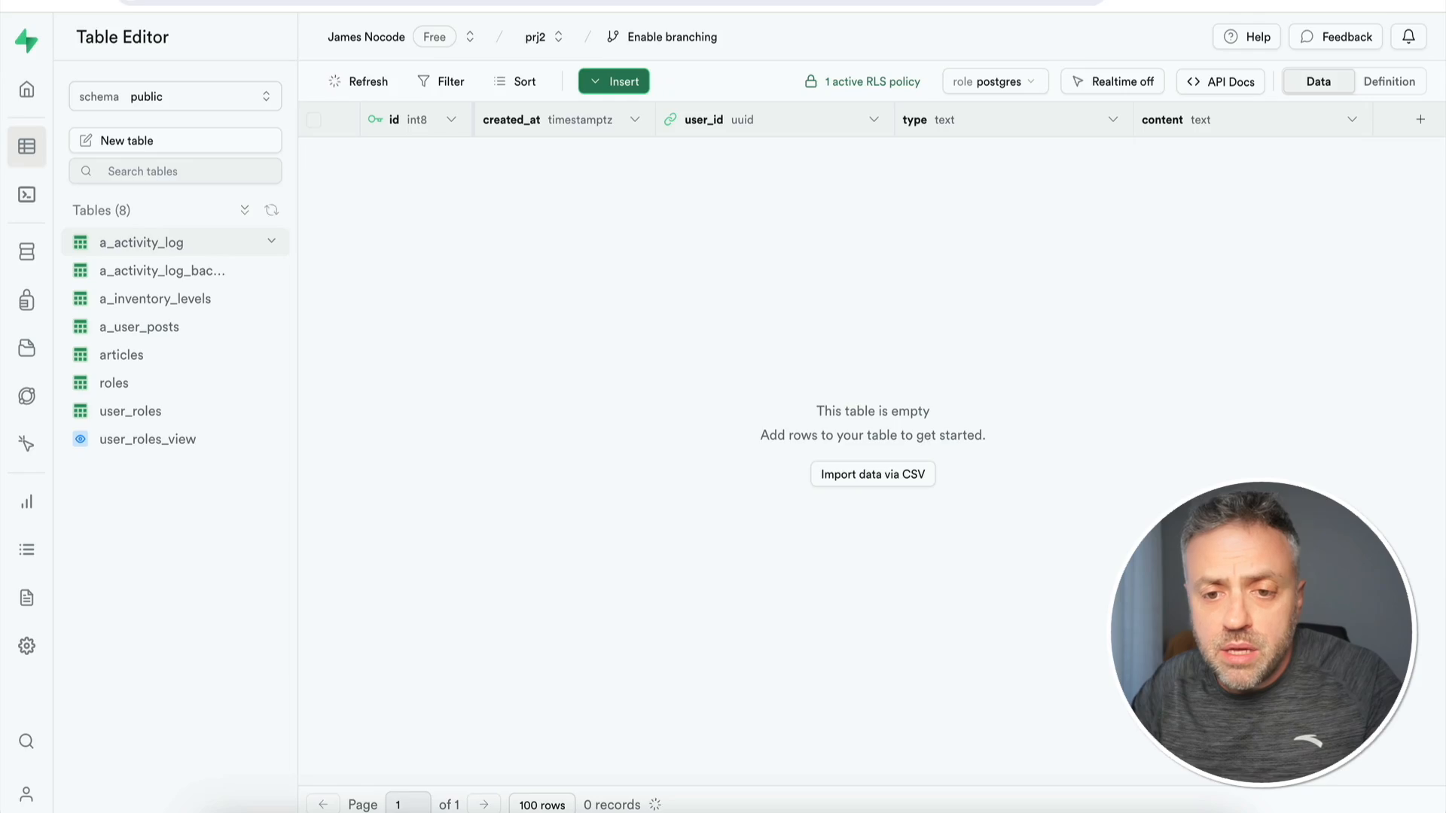
pyautogui.click(27, 646)
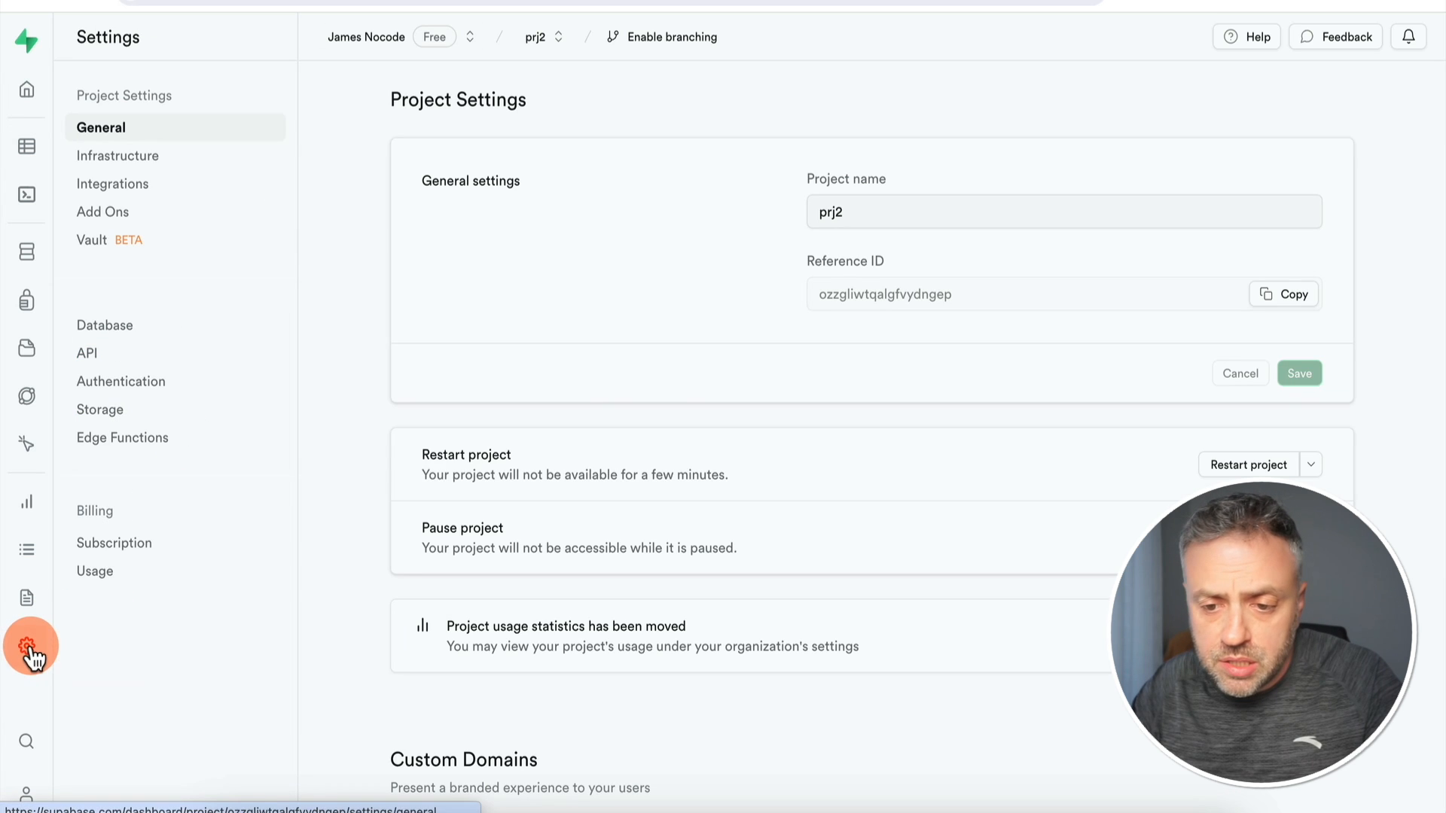
pyautogui.click(111, 354)
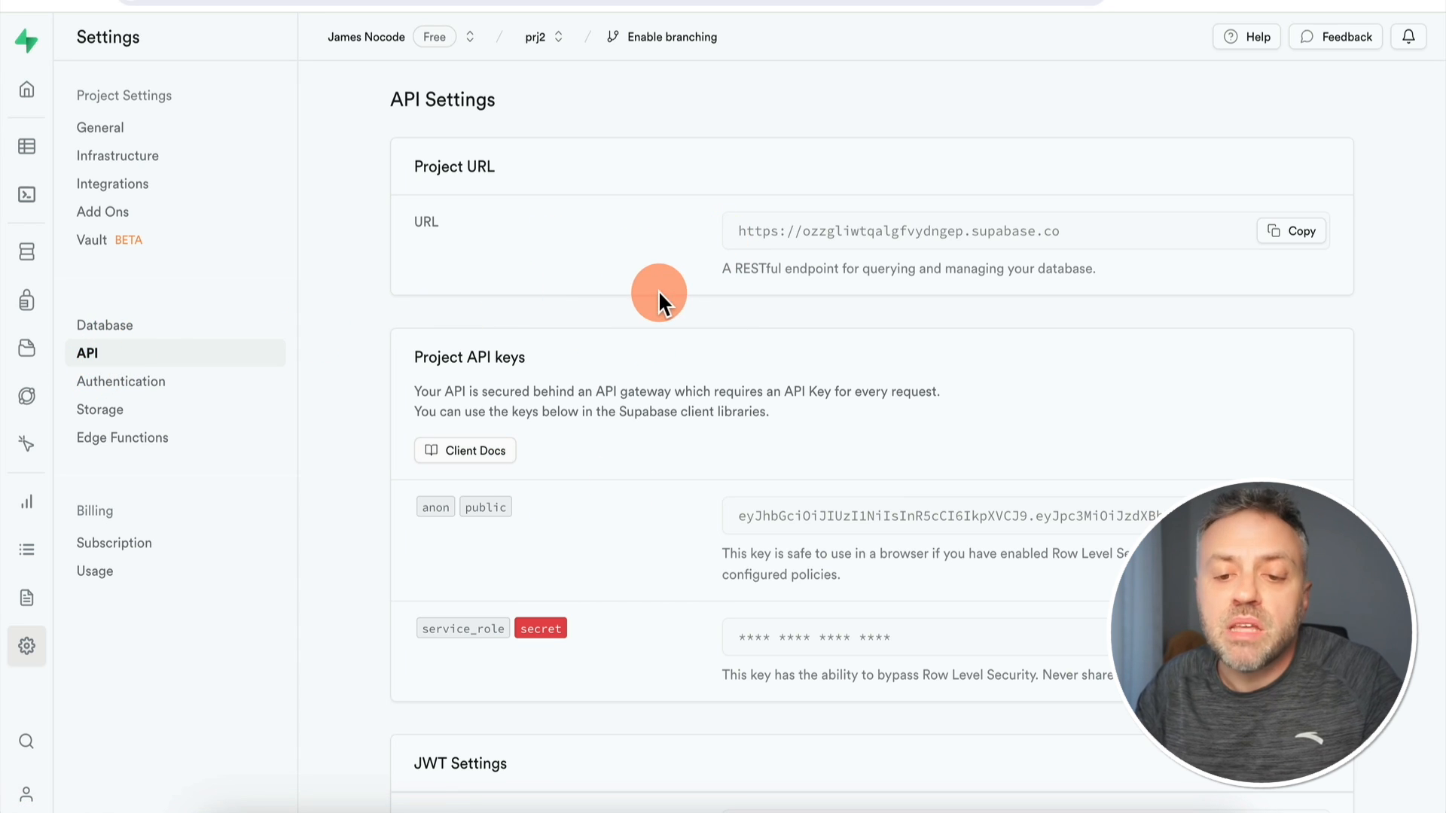
pyautogui.click(1292, 231)
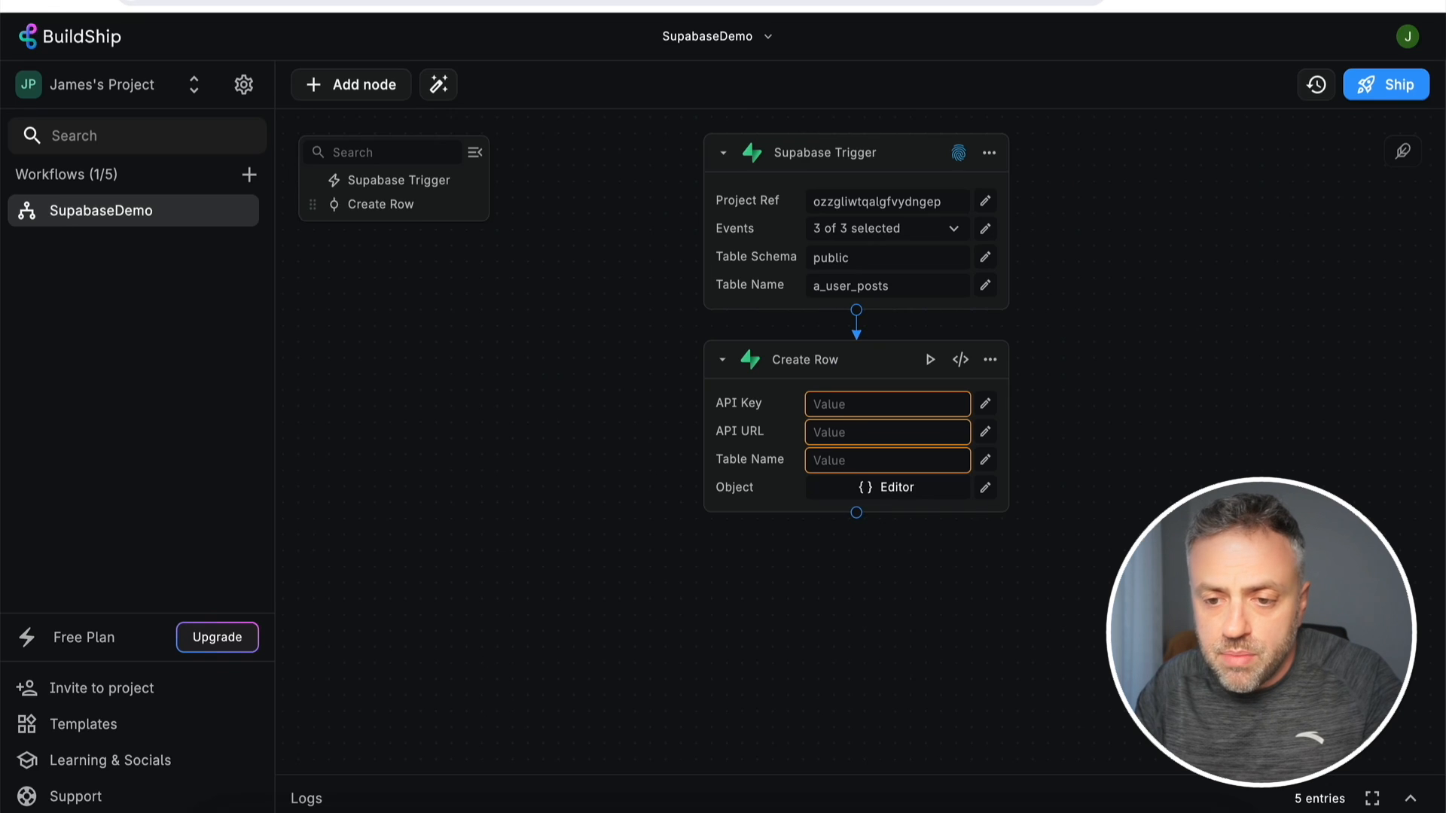
pyautogui.click(846, 432)
pyautogui.hotkey('ctrl', 'v')
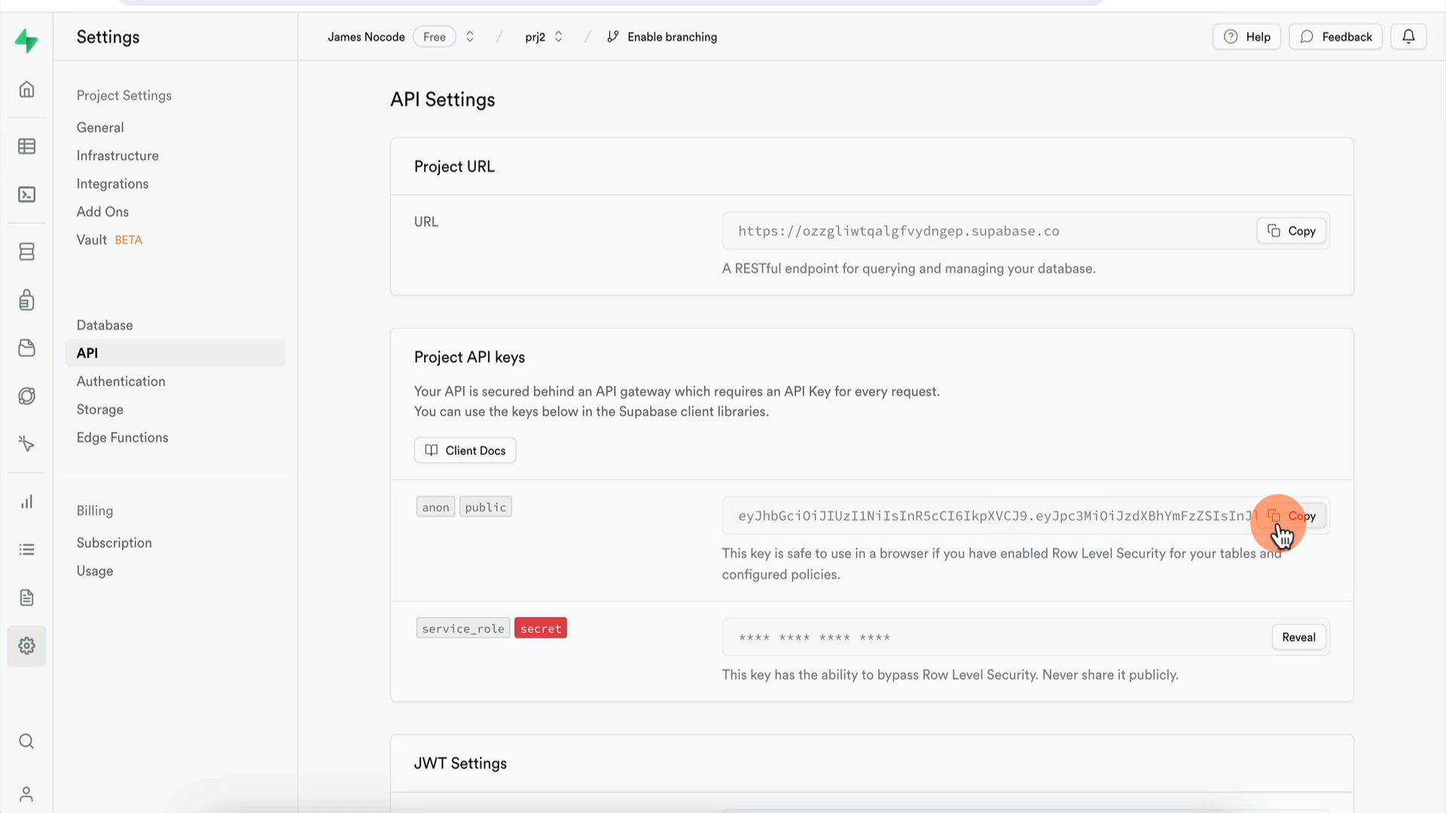
pyautogui.click(833, 401)
pyautogui.hotkey('ctrl', 'v')
# Look up the activity log table in Supabase and set the Create Row node's Table Name to a_activity_log
pyautogui.click(852, 461)
pyautogui.click(283, 1)
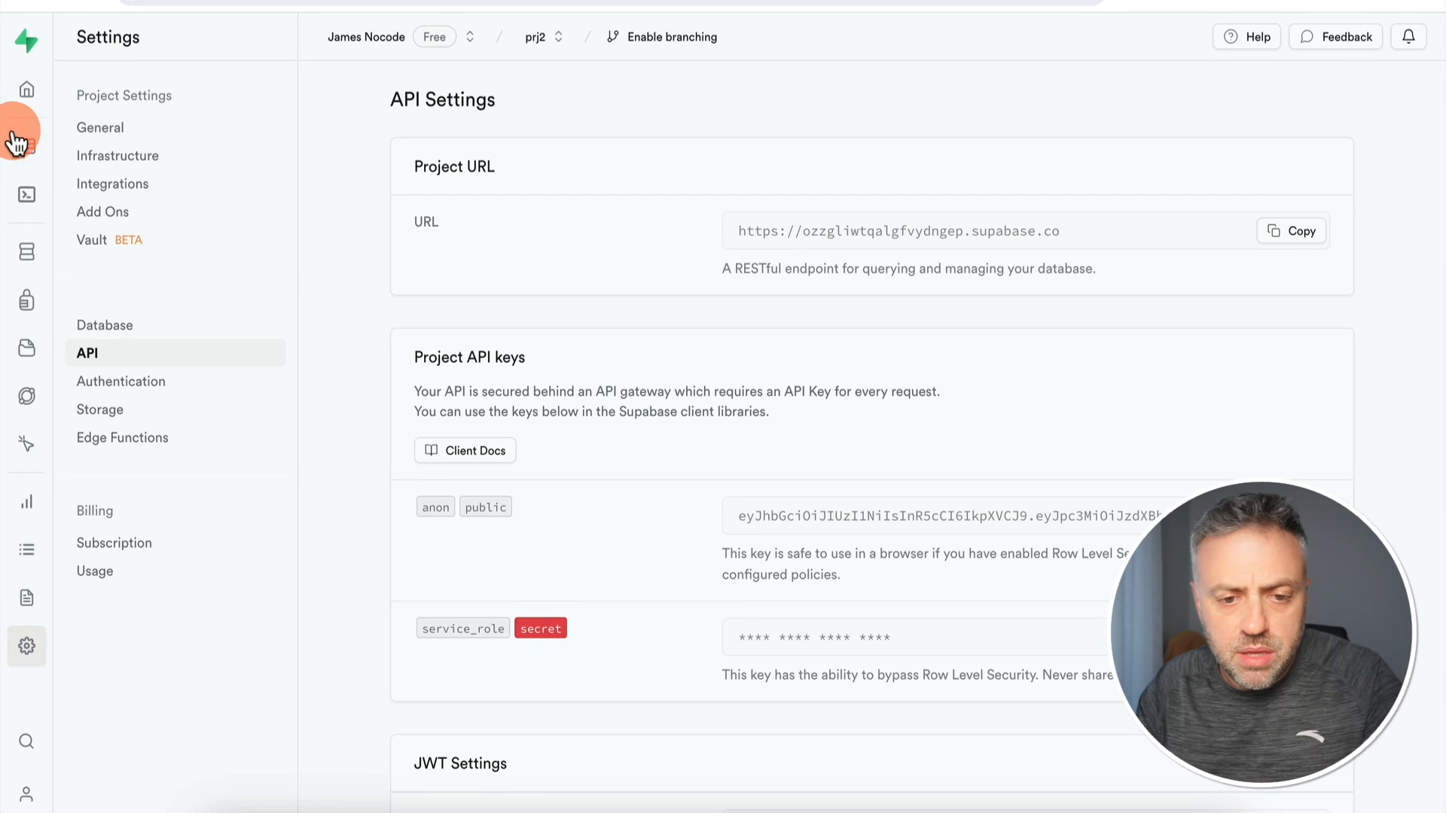
pyautogui.click(27, 144)
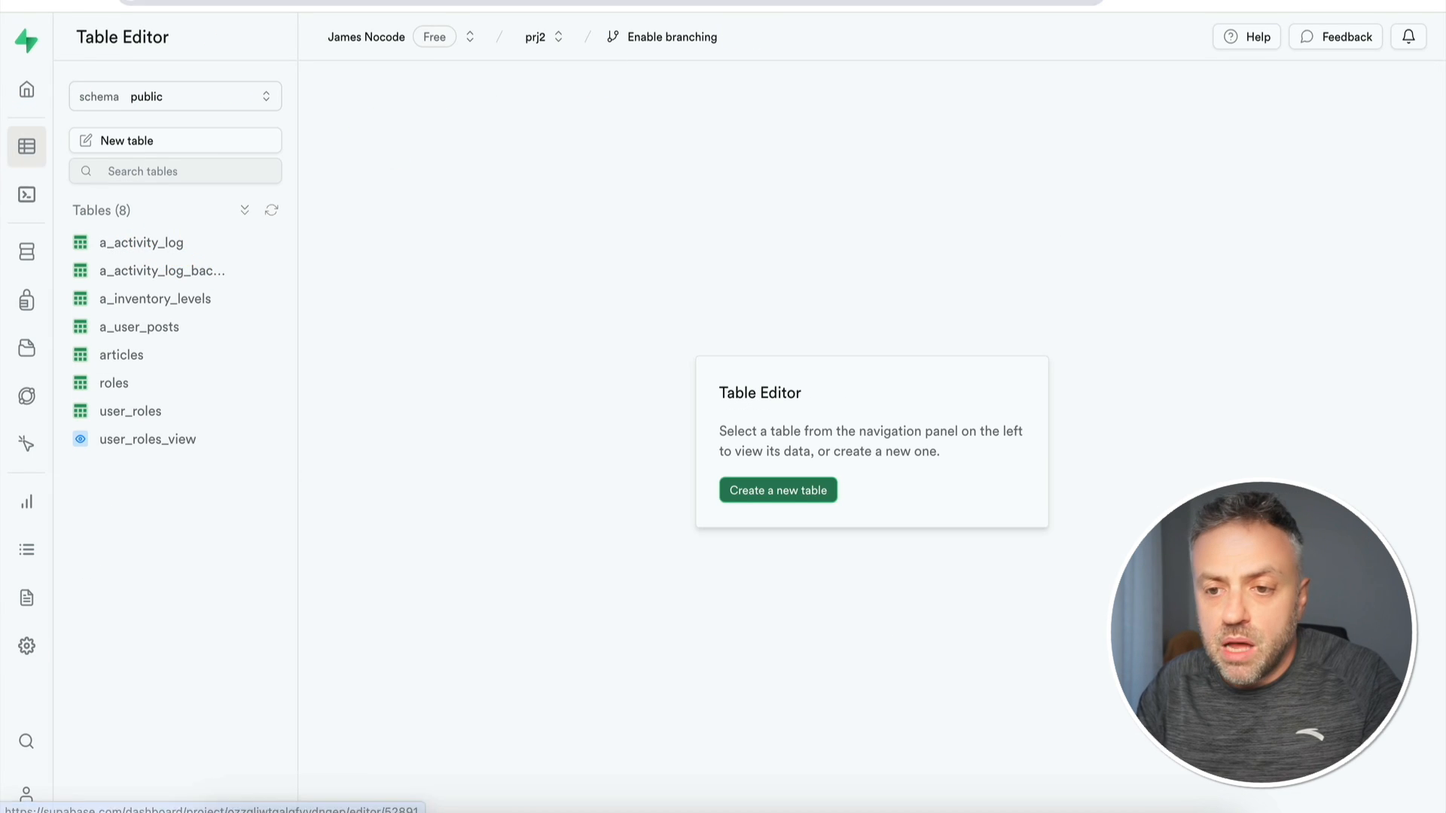
pyautogui.click(422, 1)
pyautogui.write('a_ac')
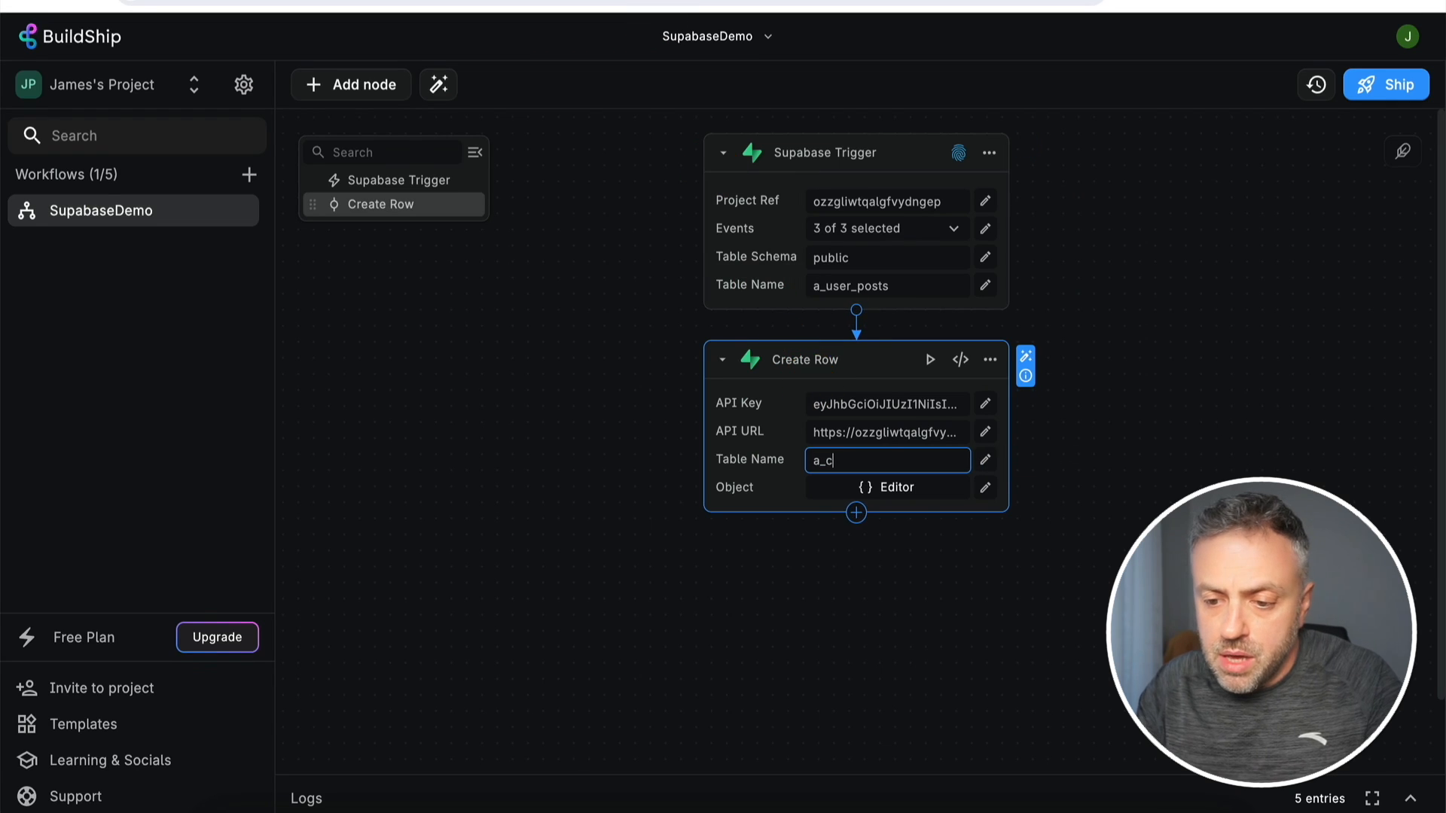
pyautogui.write('tivity_log')
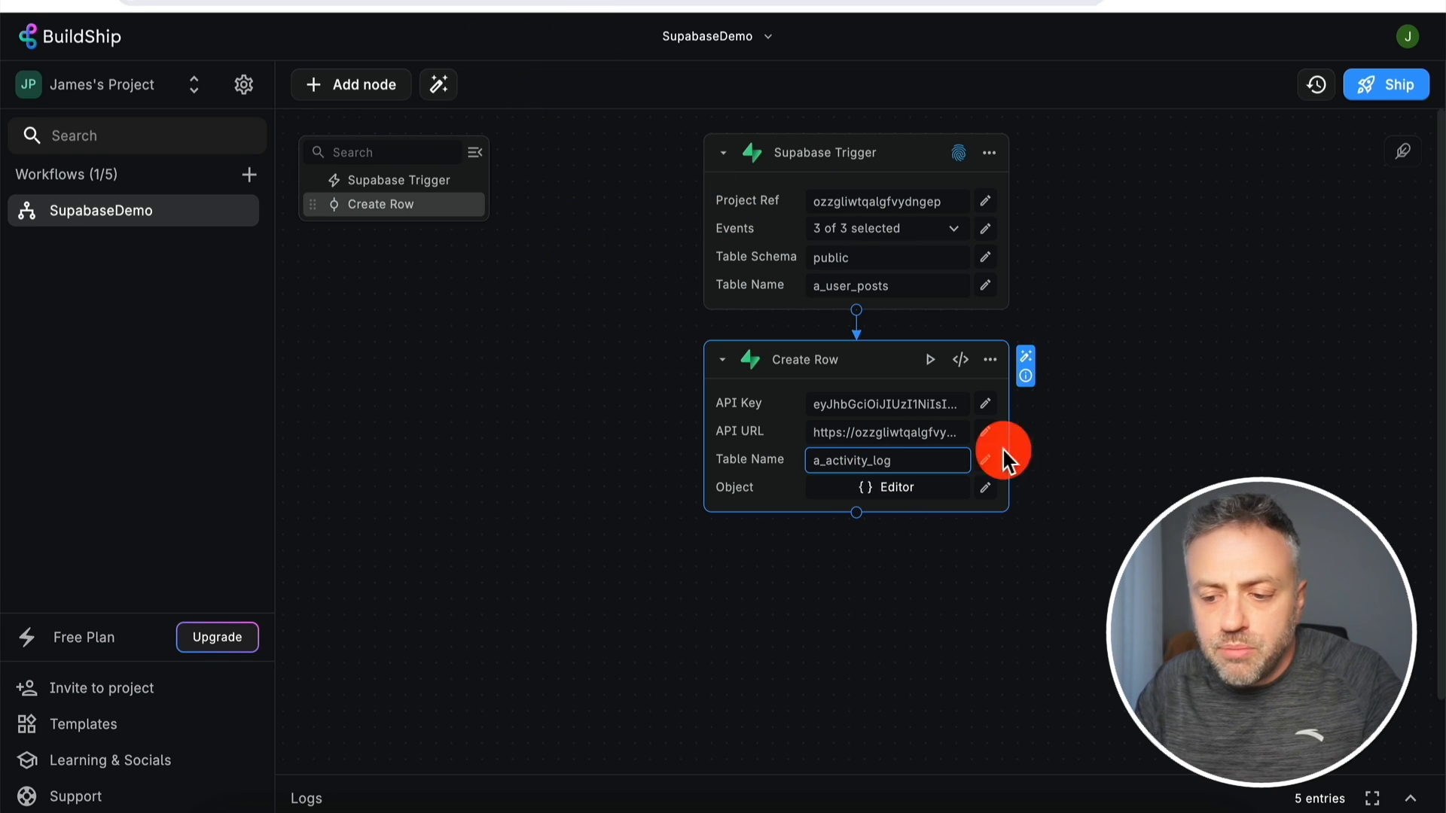
# Copy the record object from the request body in the successful run's log and paste it into the Create Row node's Object value
pyautogui.click(1415, 799)
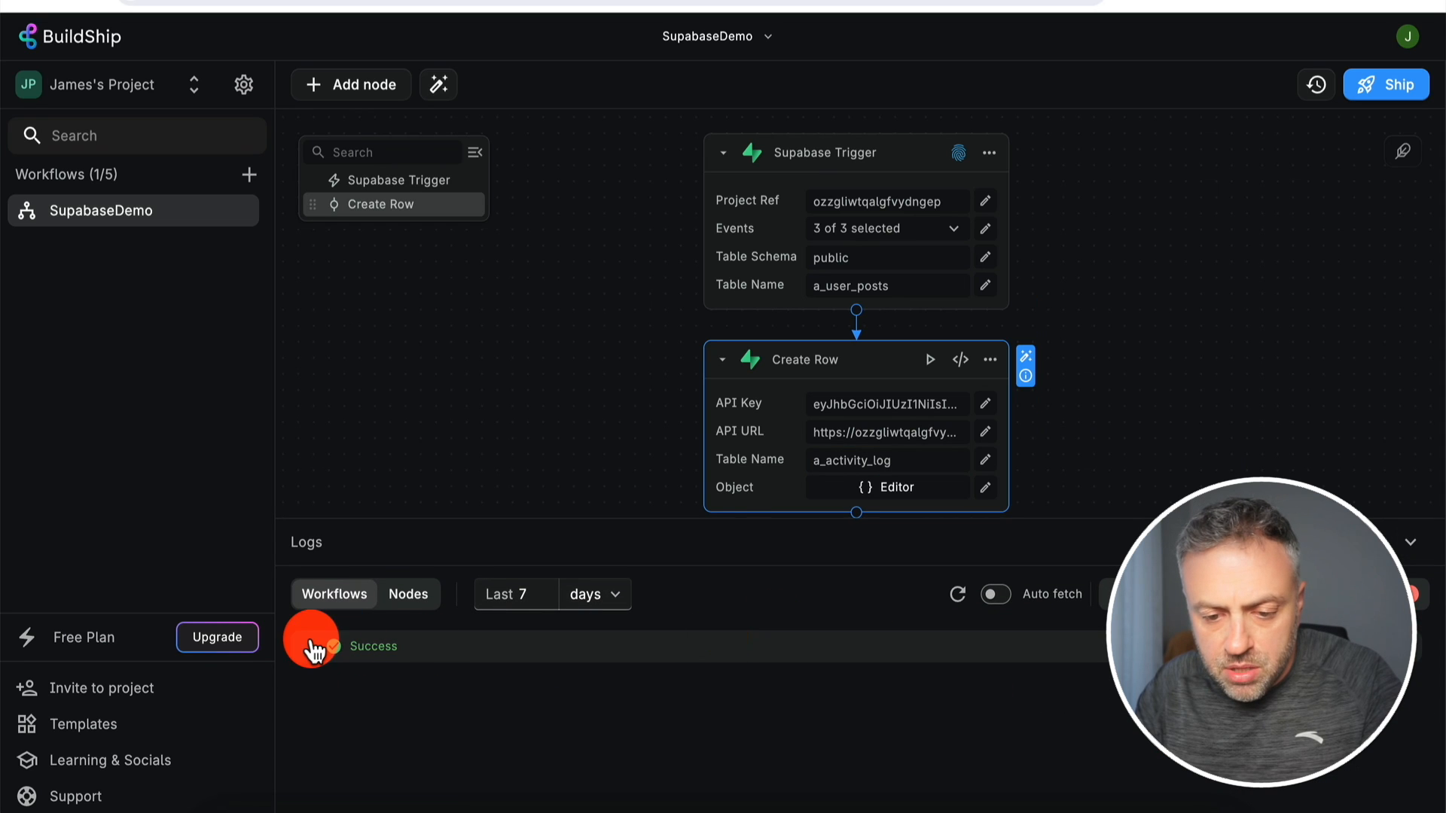
pyautogui.click(312, 647)
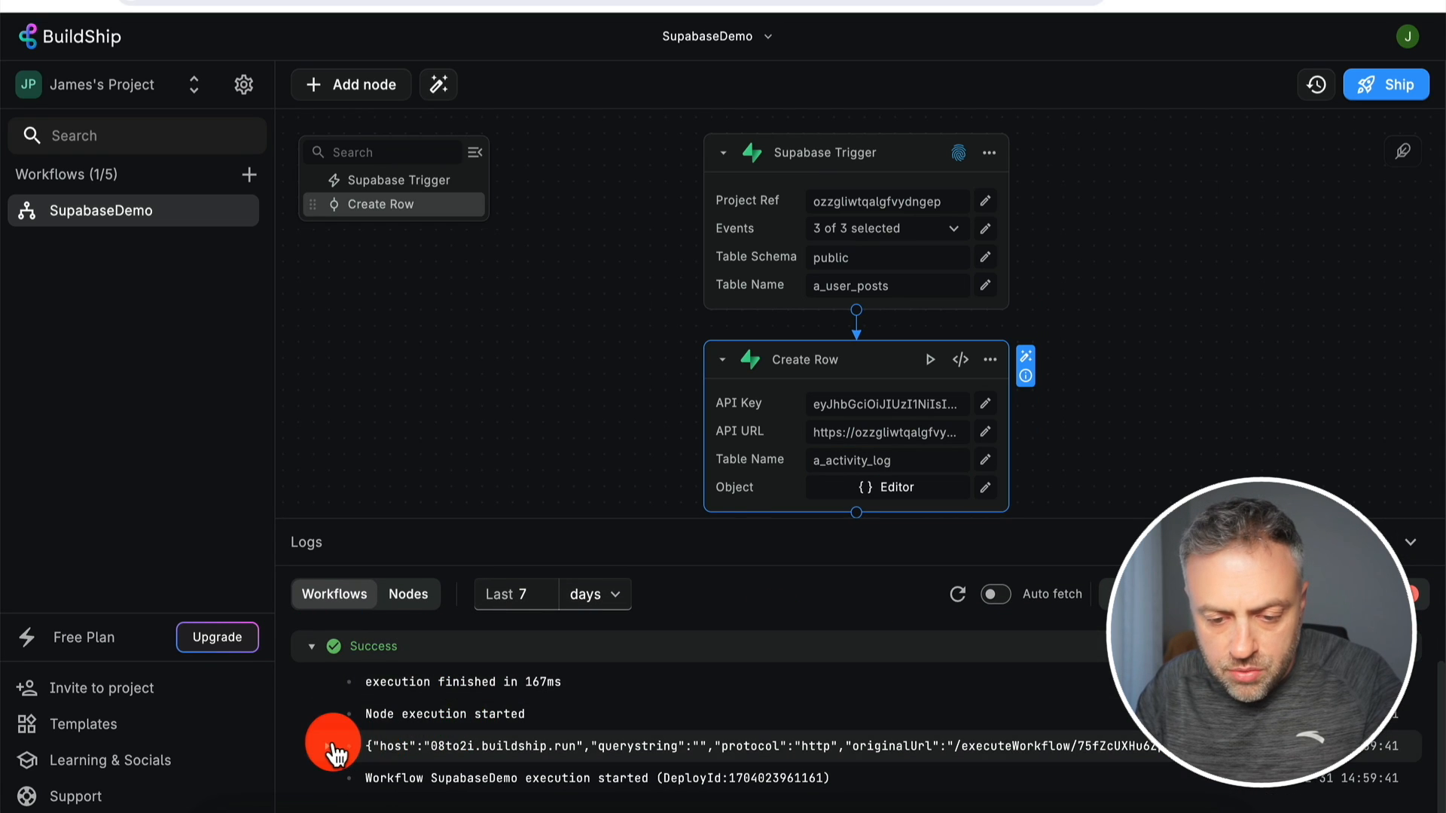
pyautogui.click(328, 747)
pyautogui.scroll(5, 658, 738)
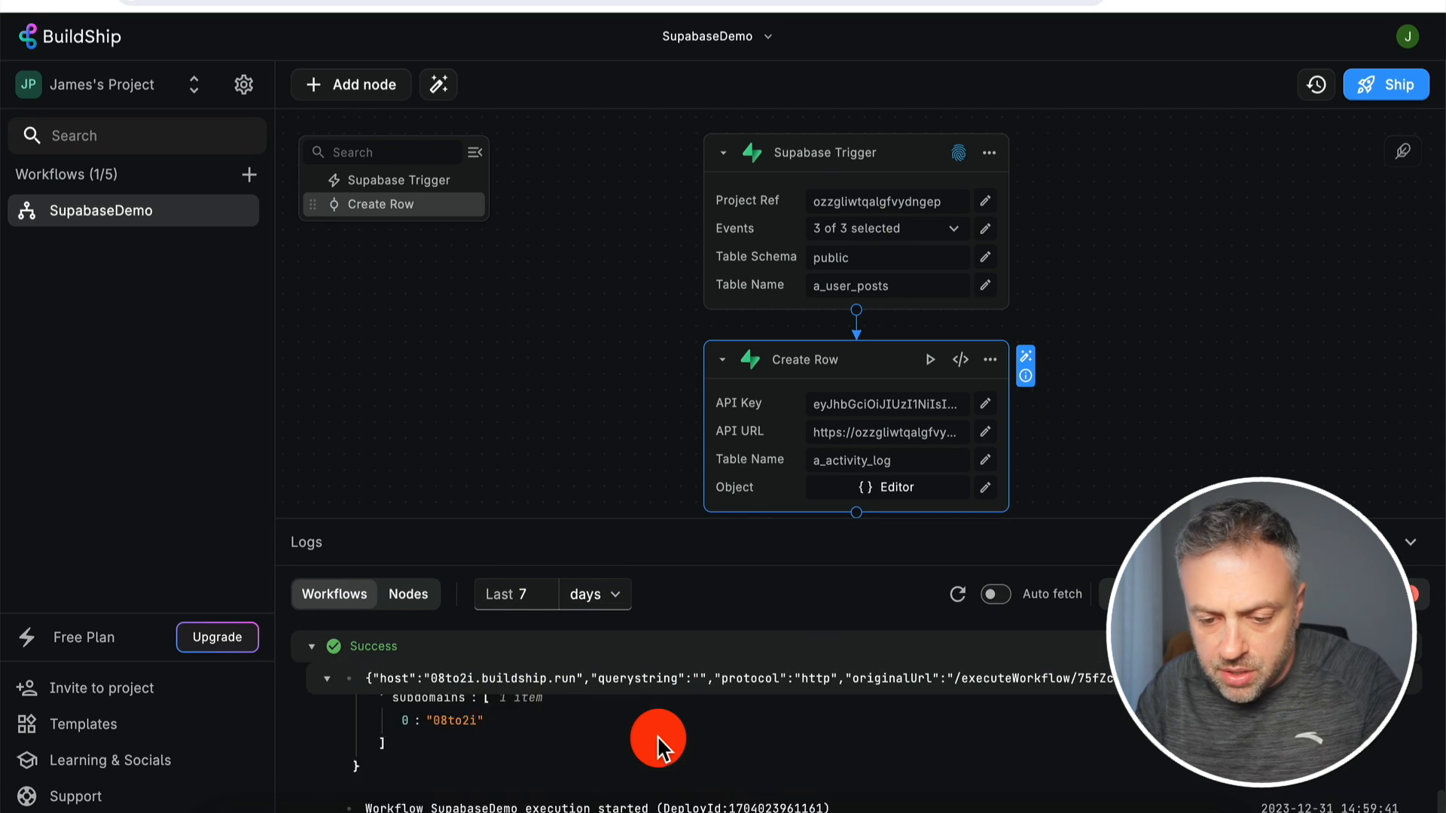
pyautogui.scroll(10, 656, 735)
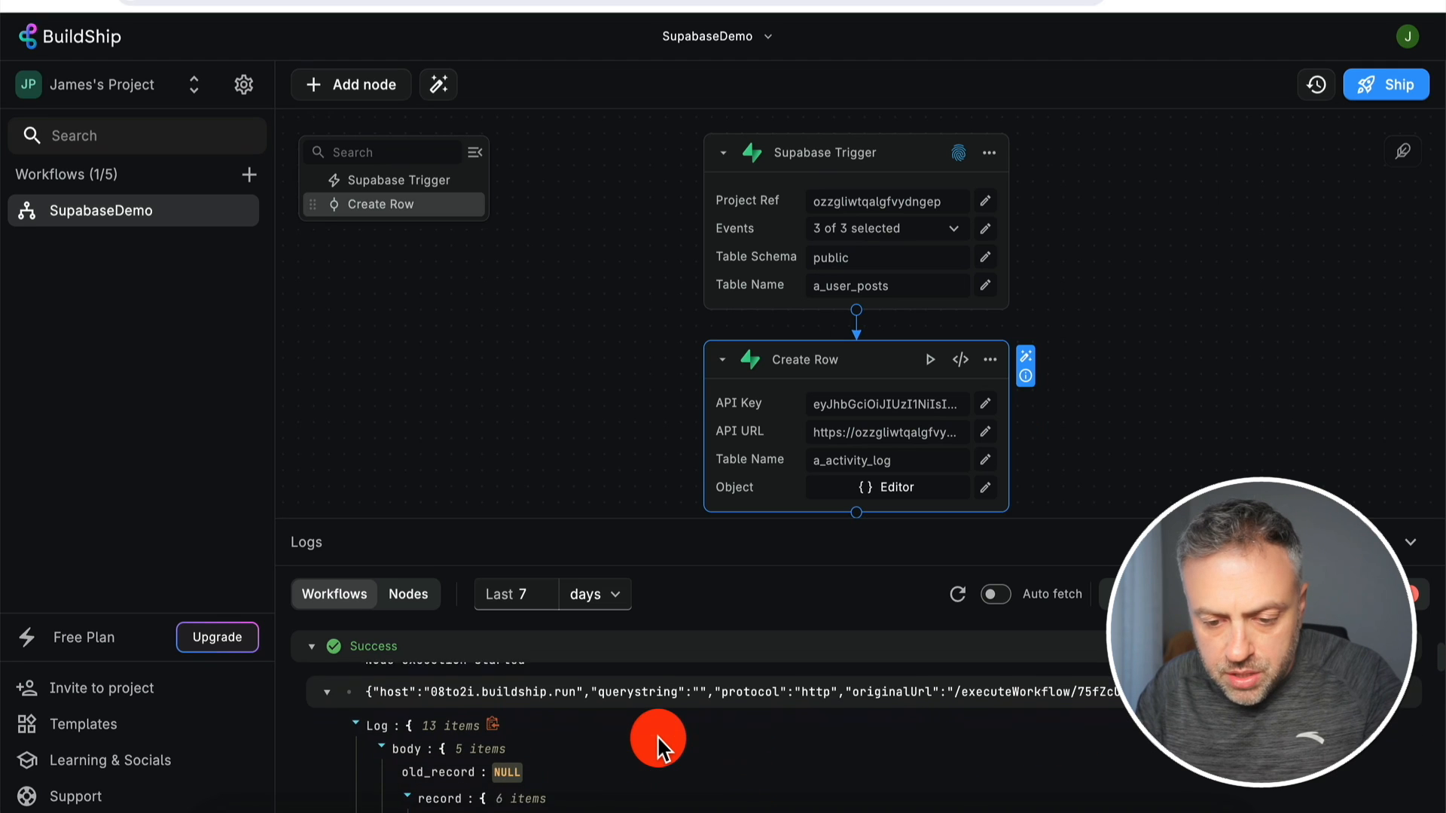
pyautogui.scroll(-2, 477, 774)
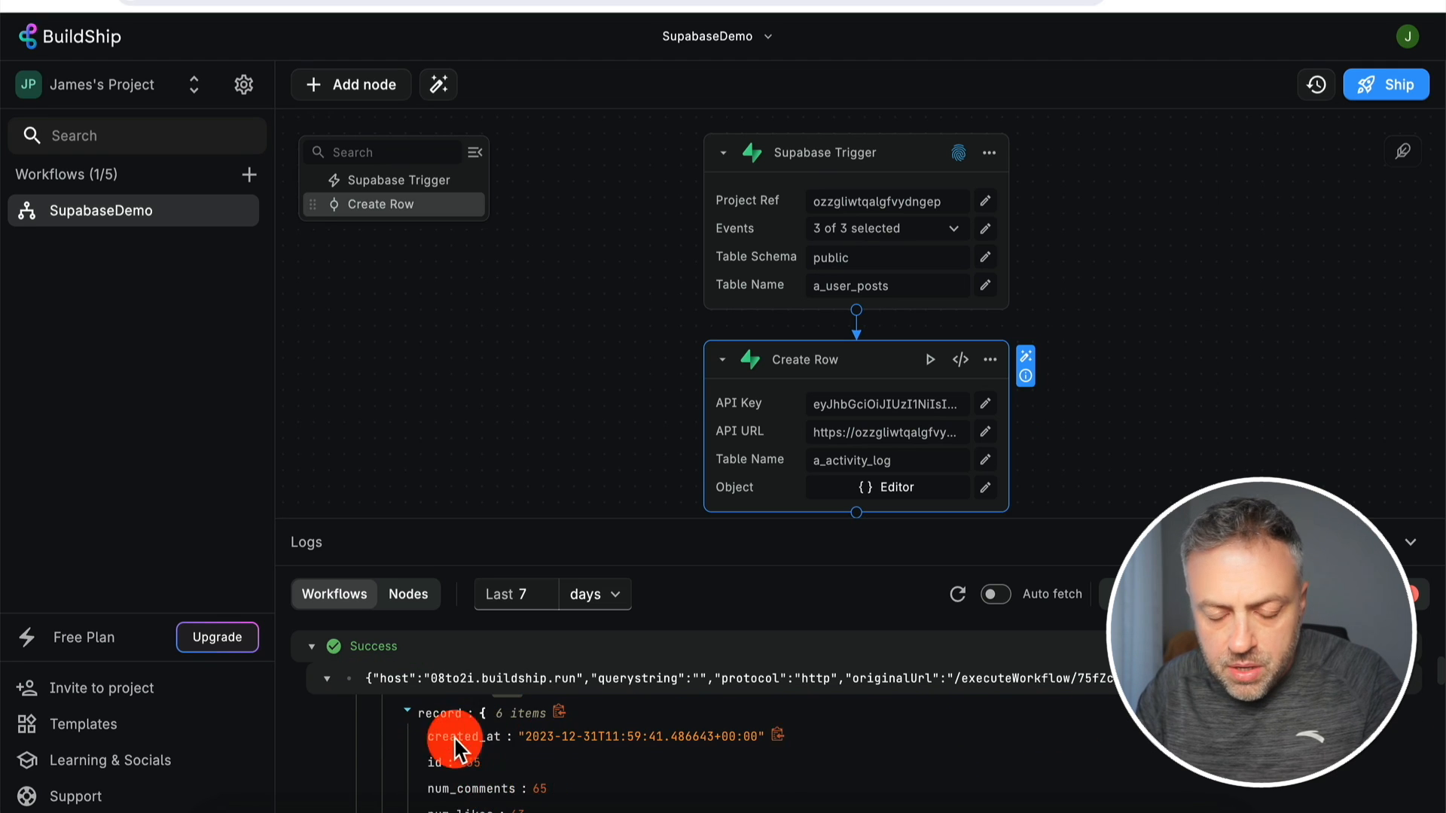
pyautogui.click(563, 721)
pyautogui.click(902, 486)
pyautogui.click(1016, 527)
pyautogui.hotkey('ctrl', 'v')
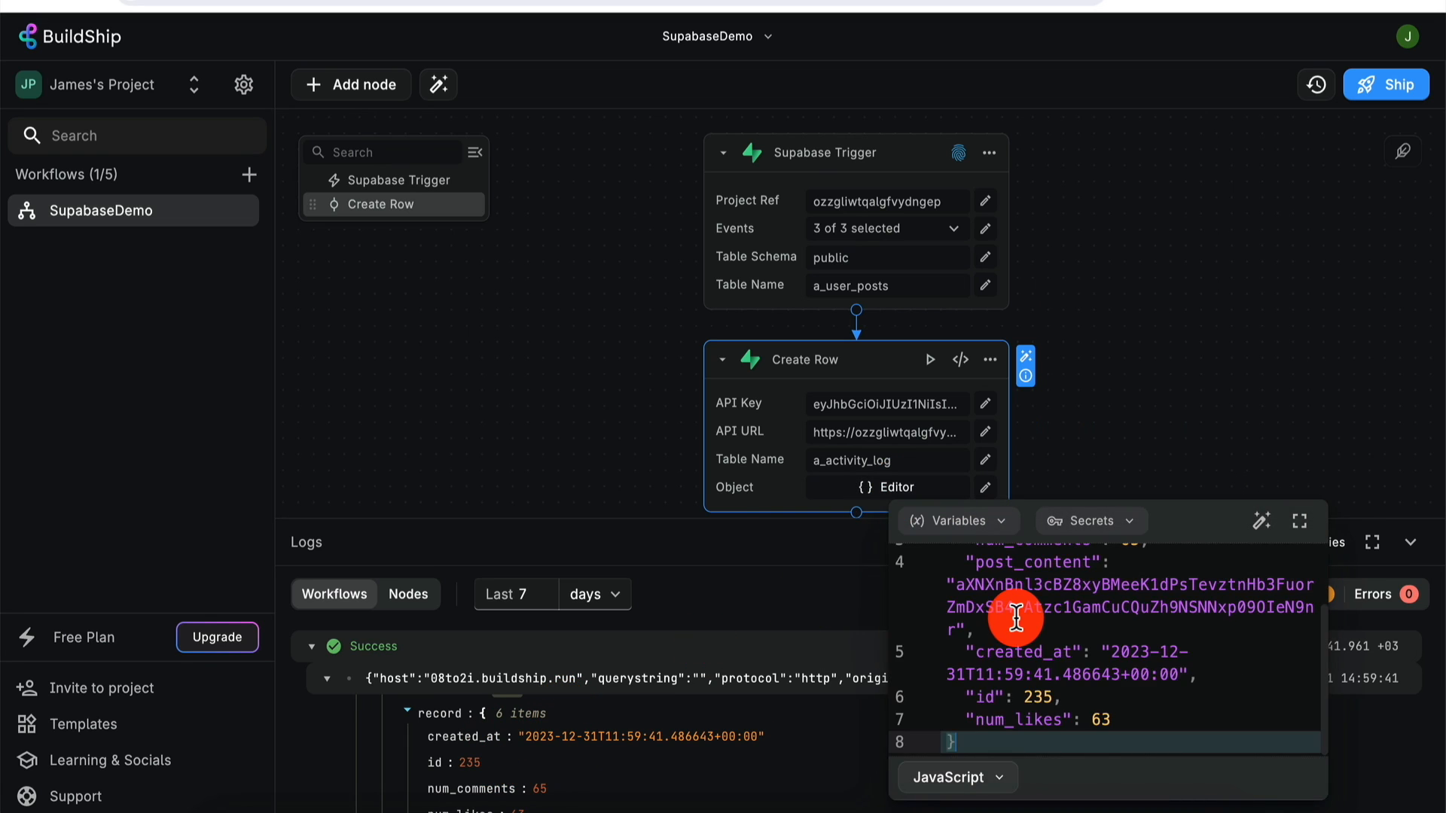
# Strip the pasted Object value down to user_id by deleting num_comments, post_content, created_at, id and num_likes
pyautogui.scroll(3, 1017, 622)
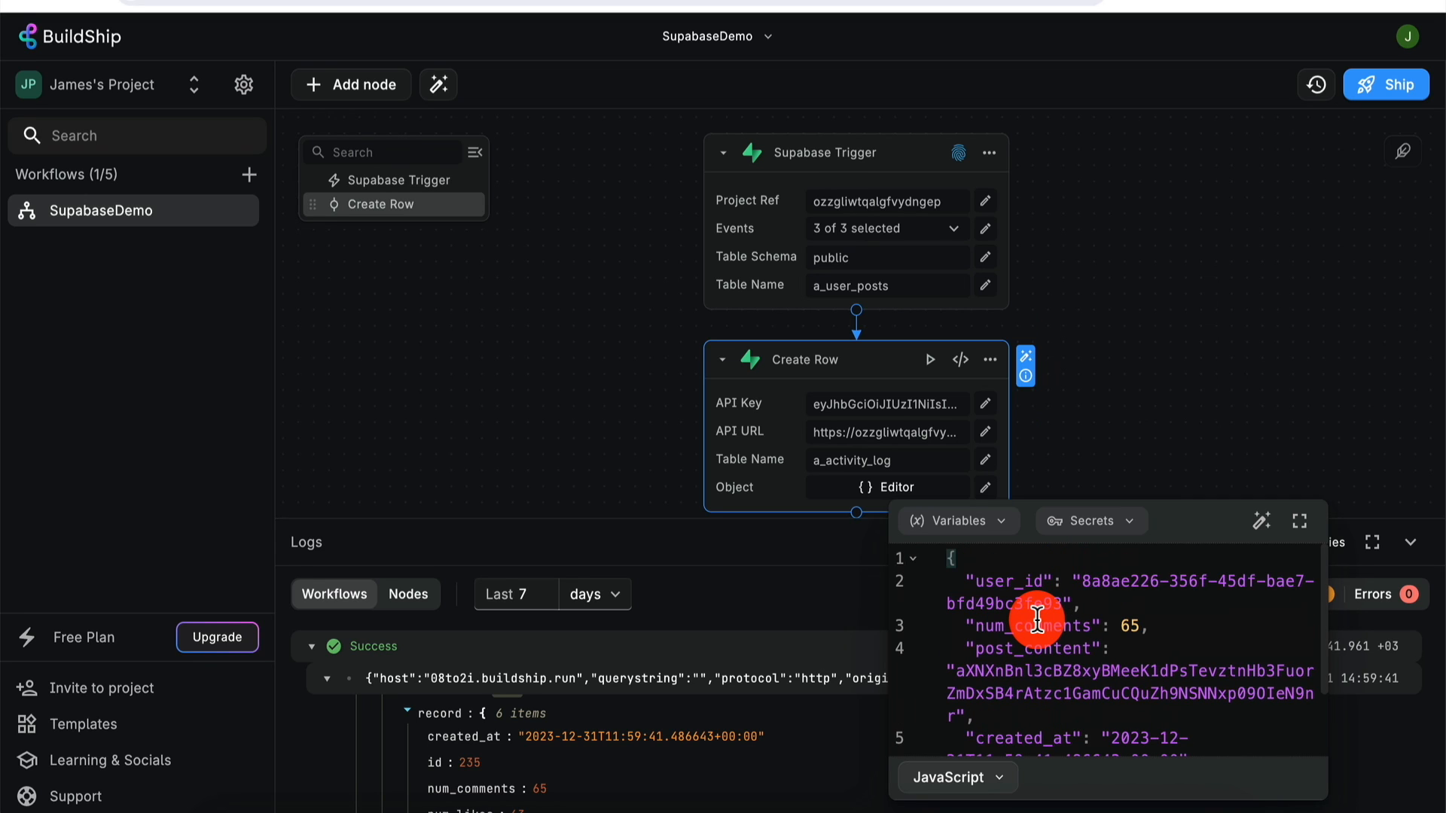
pyautogui.click(1037, 622)
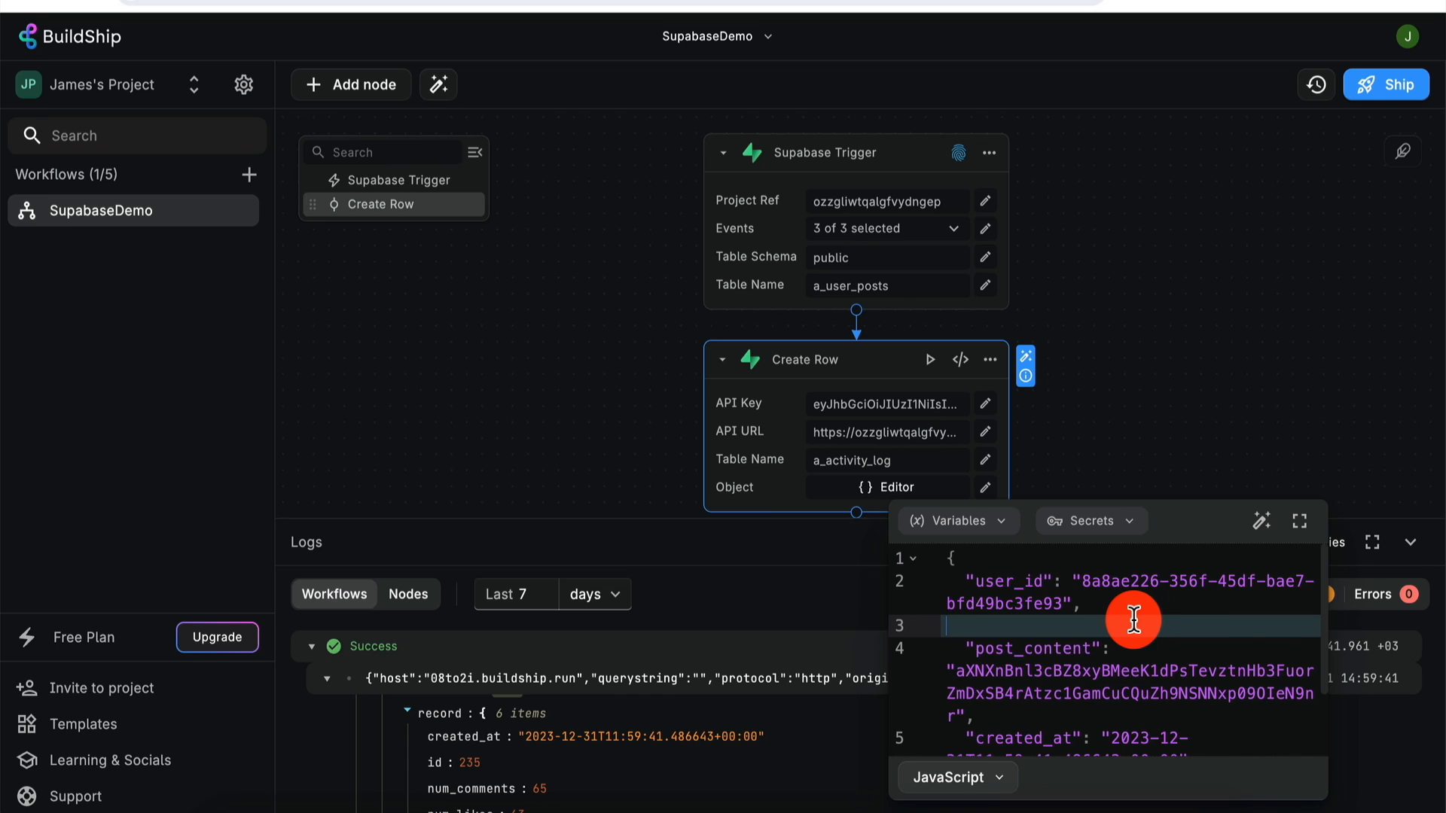
pyautogui.hotkey('ctrl', 'a')
pyautogui.hotkey('shift', 'Up')
pyautogui.press('BackSpace')
pyautogui.click(1129, 631)
pyautogui.press('super+BackSpace')
pyautogui.press('BackSpace')
pyautogui.press('Return')
# Add the keys "type" and "content" with empty string values below user_id in the Object value
pyautogui.write('"')
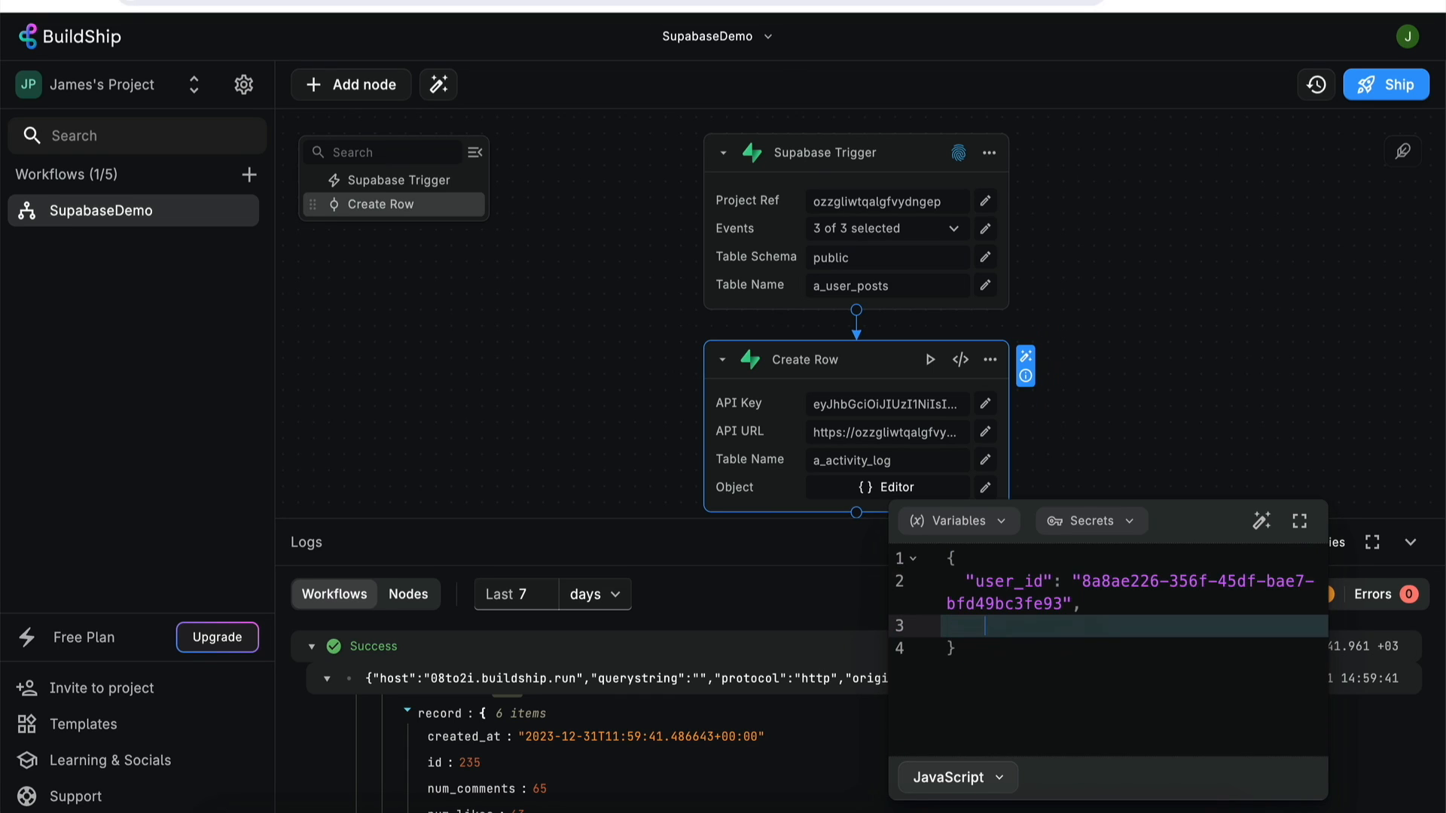
pyautogui.write('type":"",')
pyautogui.press('Return')
pyautogui.write('"content":"')
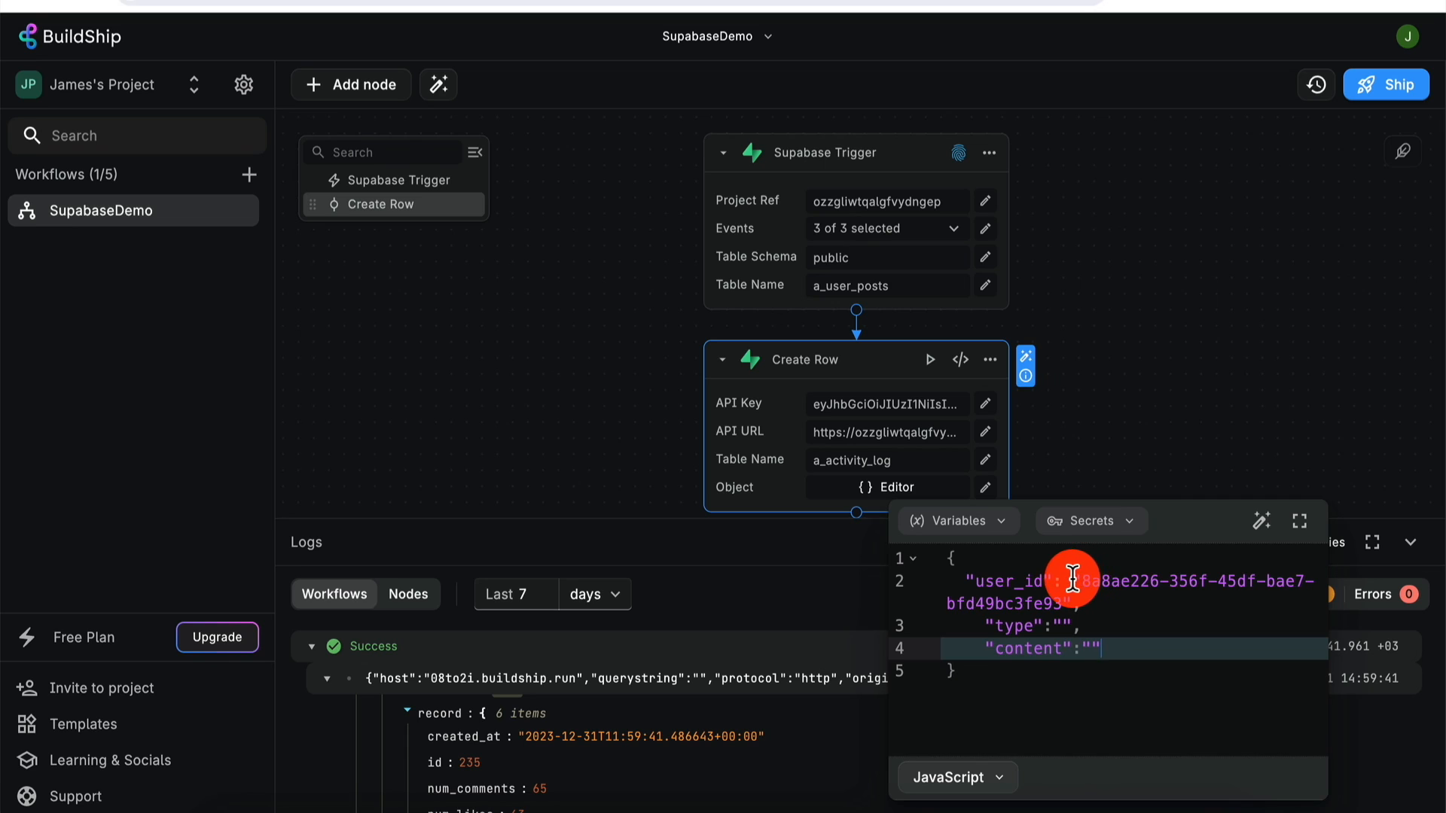
# Replace the hard-coded user_id value with the request body's record variable followed by .user_id, checking the field name in the log
pyautogui.moveTo(1075, 581); pyautogui.dragTo(1073, 609)
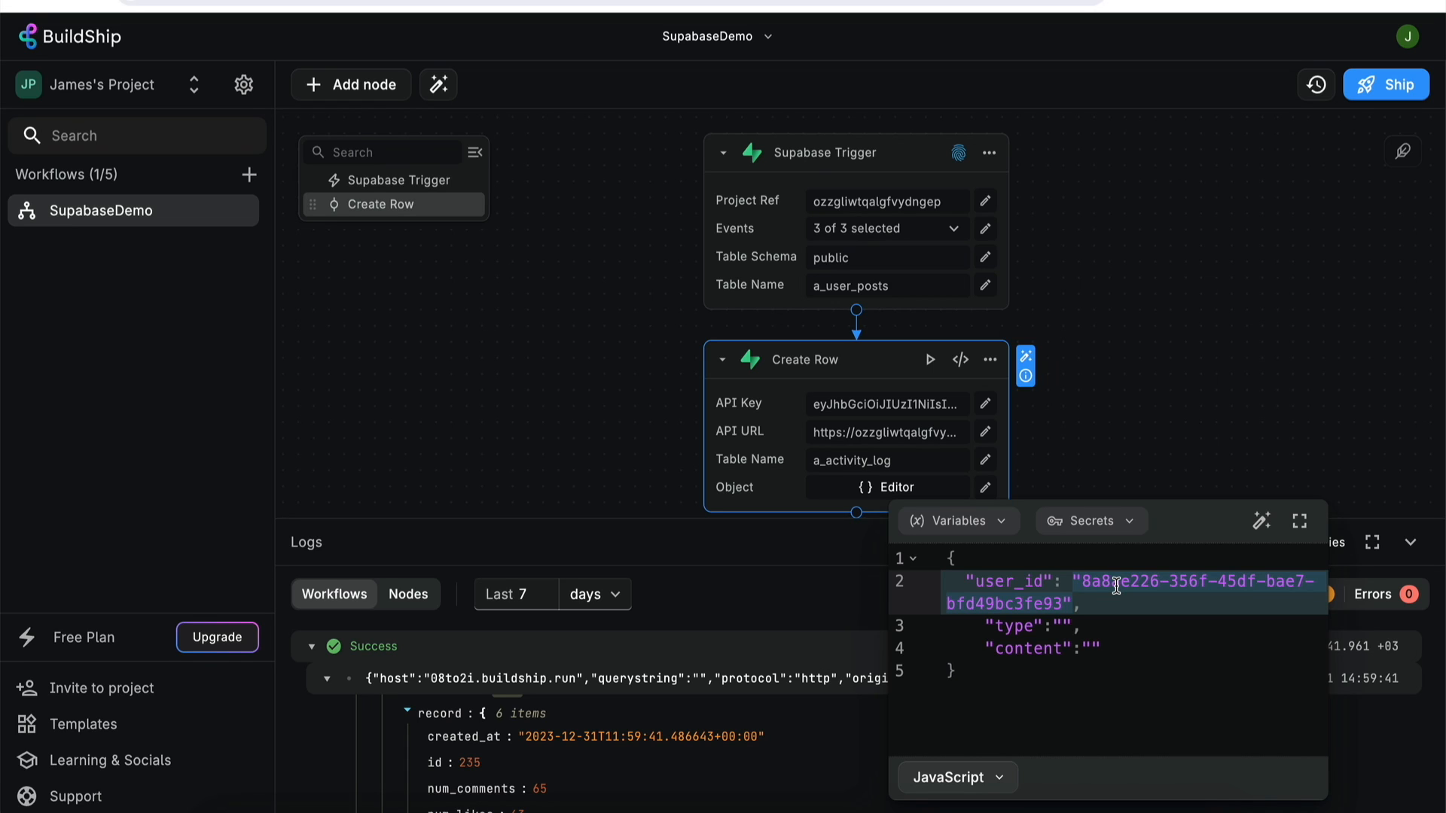
pyautogui.press('BackSpace')
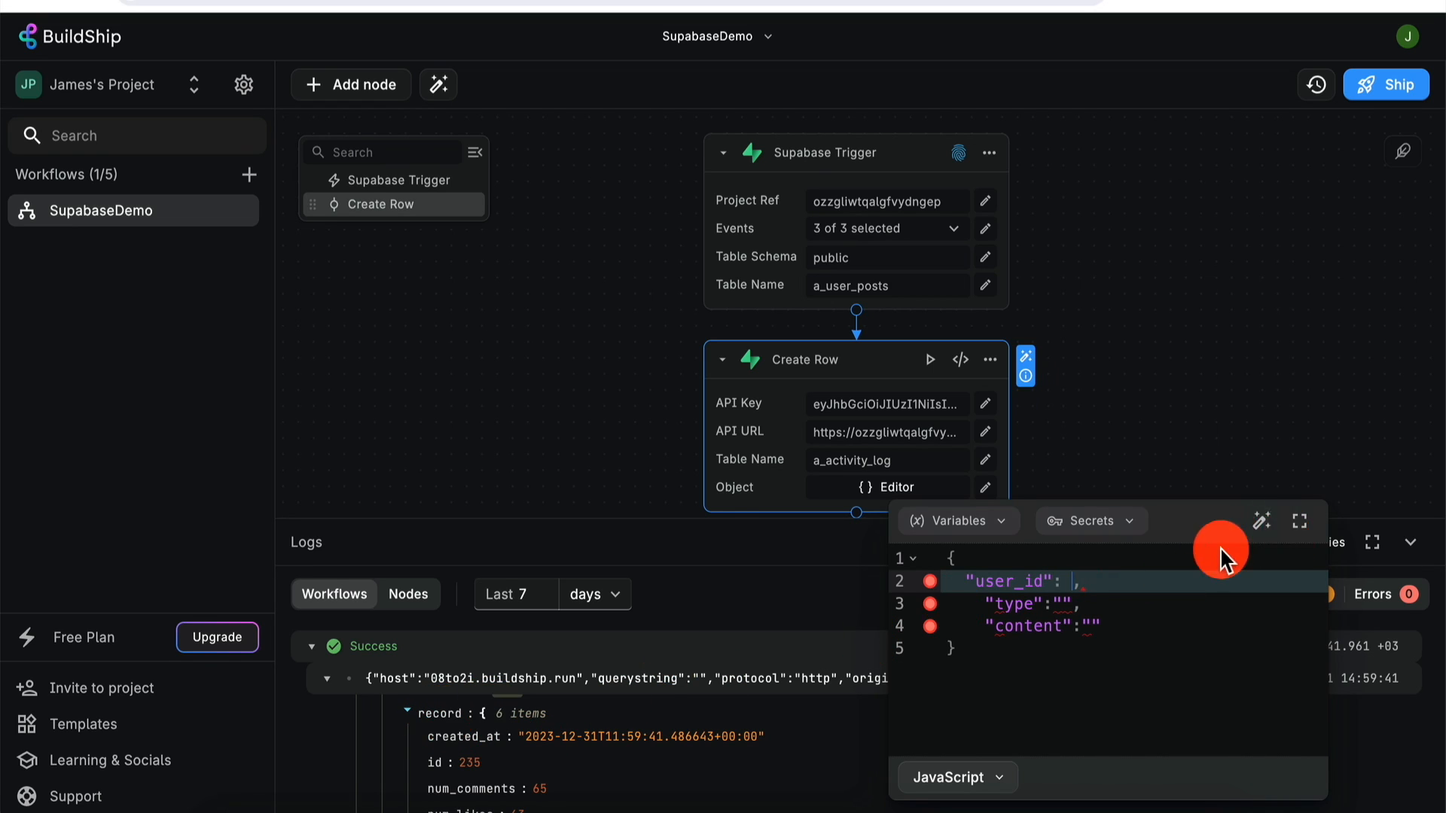
pyautogui.write('rec')
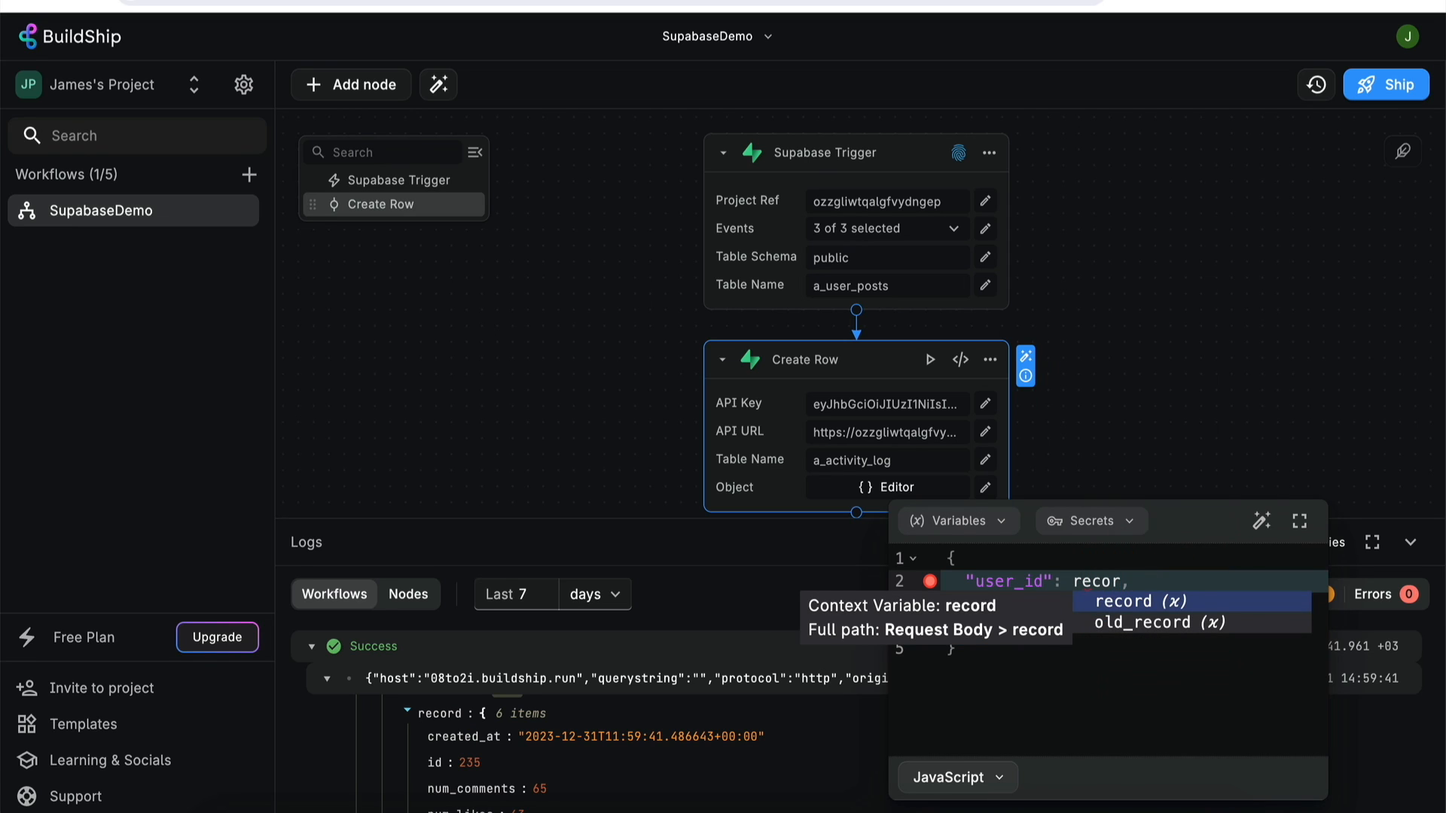
pyautogui.write('or')
pyautogui.press('Return')
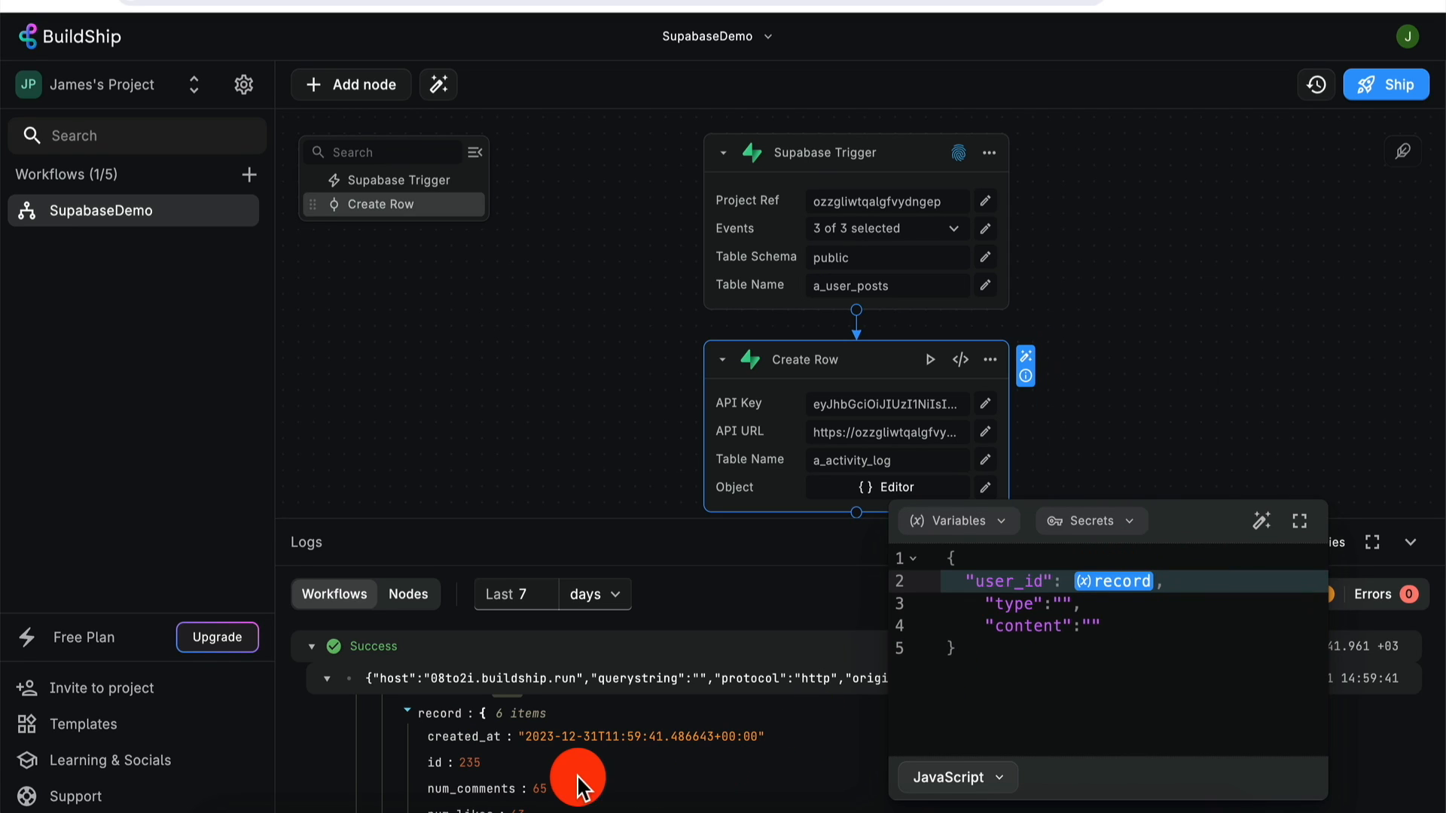
pyautogui.click(649, 791)
pyautogui.scroll(-1, 649, 791)
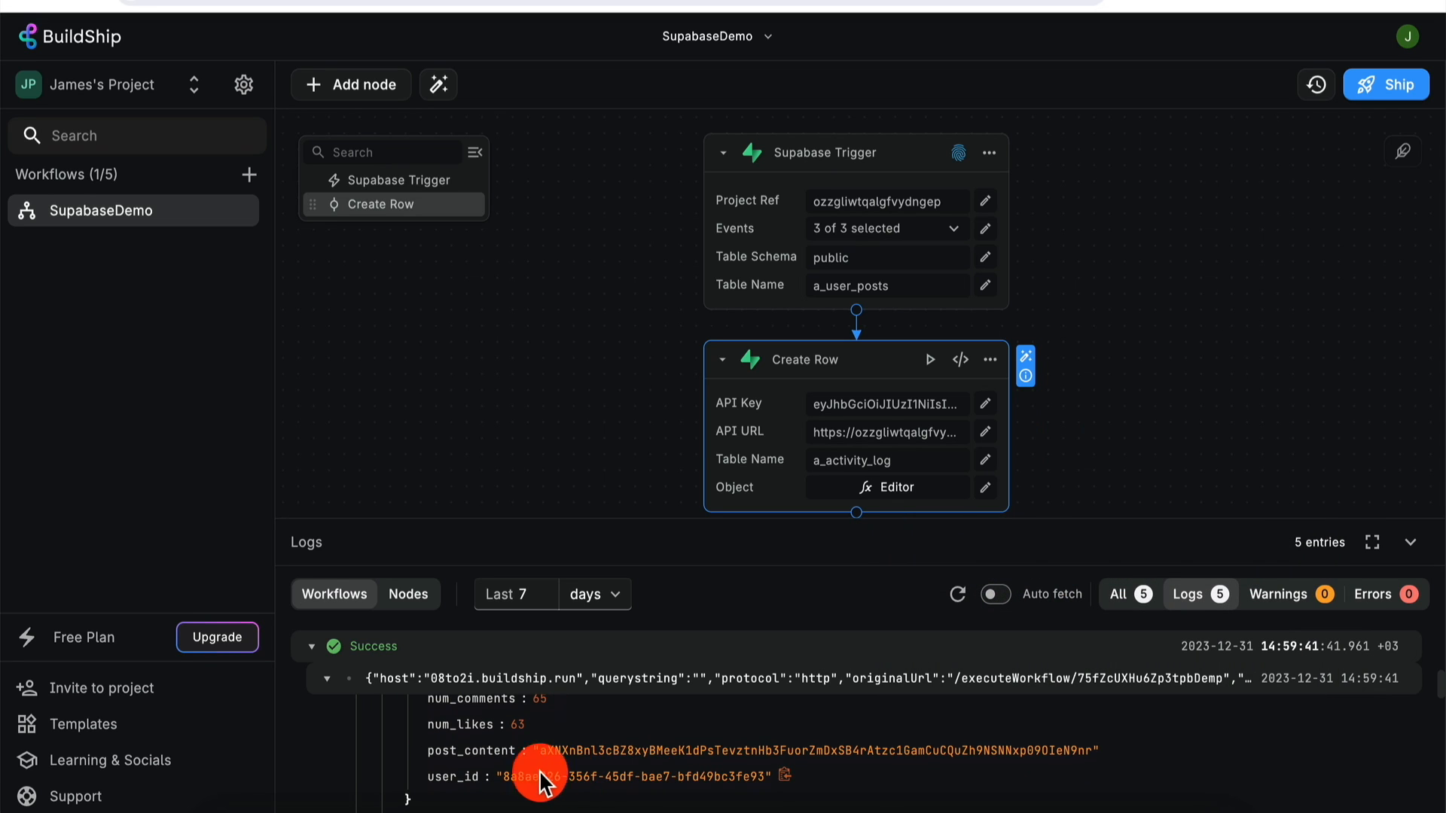
pyautogui.scroll(1, 471, 787)
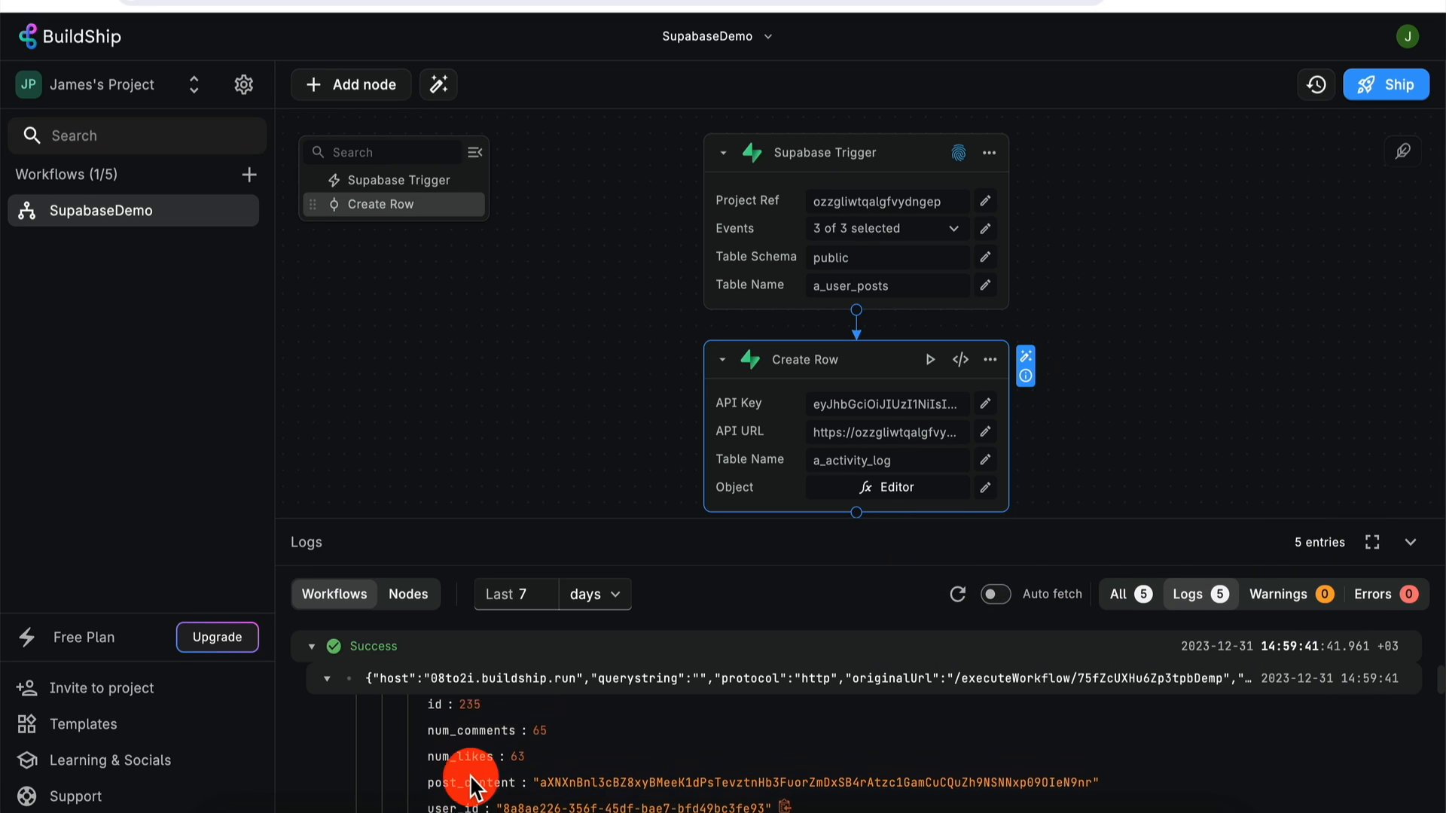
pyautogui.click(927, 489)
pyautogui.click(1156, 587)
pyautogui.write('.use')
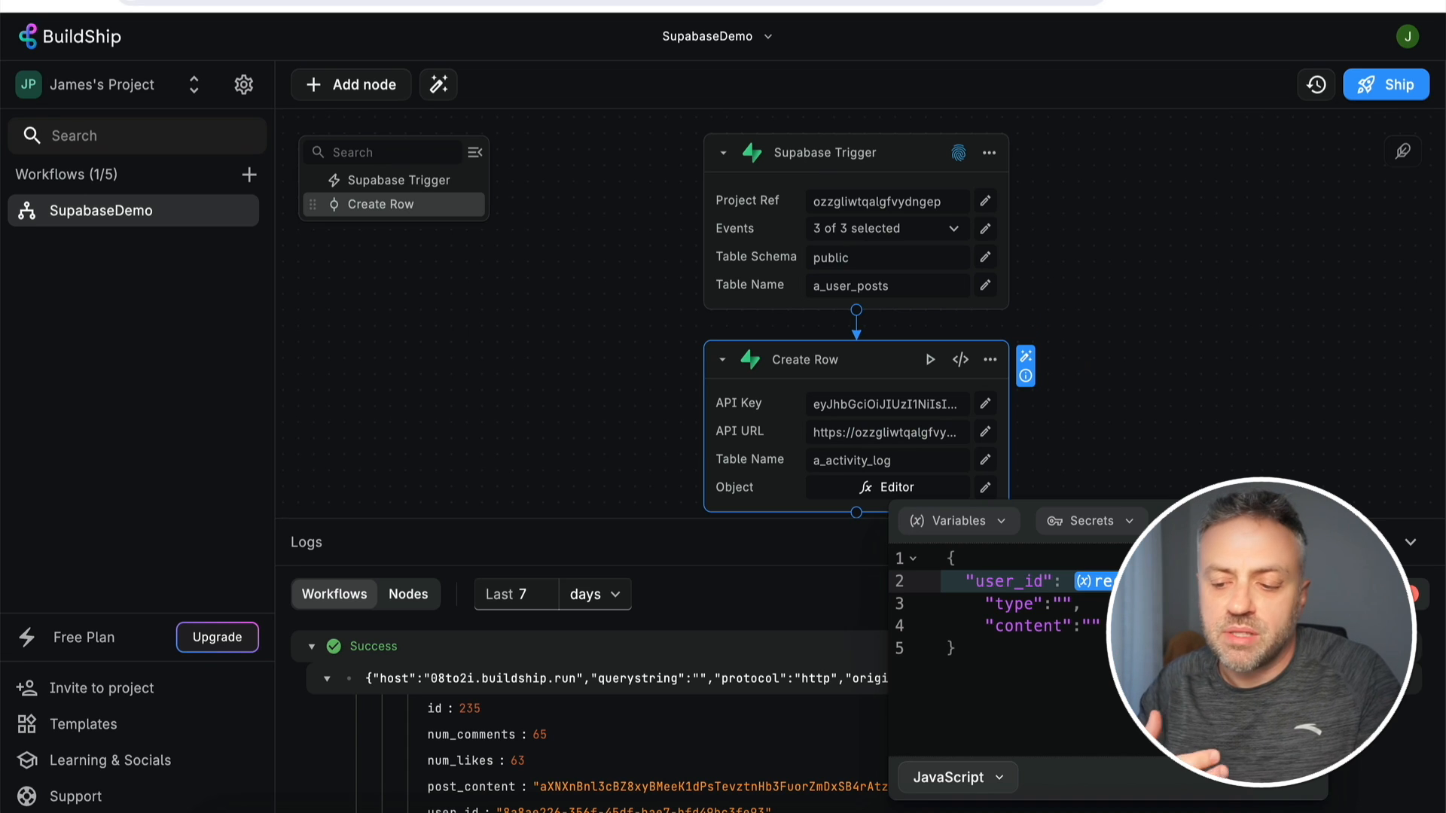
# Set the Object's type value to "Add comment"
pyautogui.click(1093, 604)
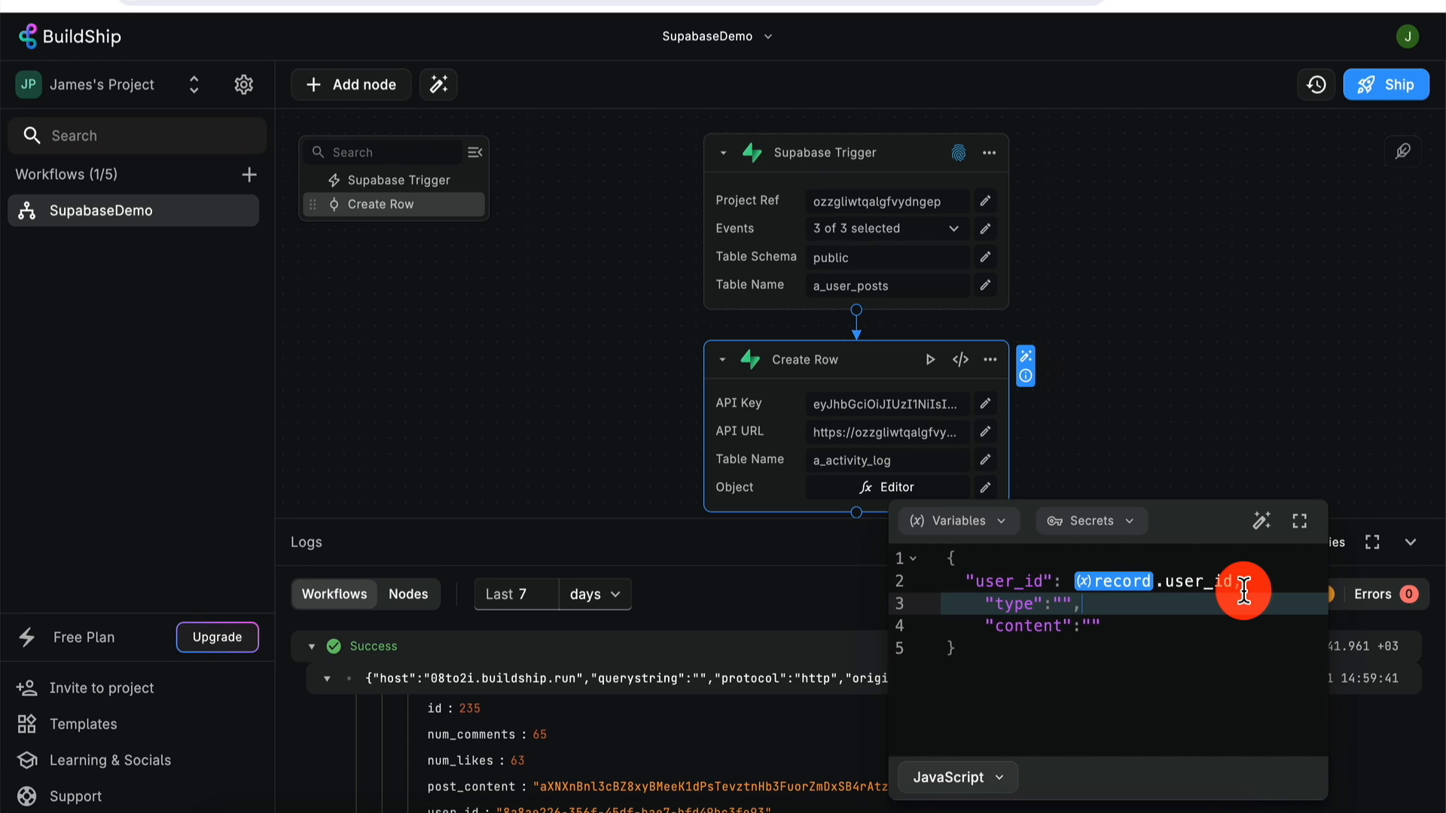
pyautogui.press('Left')
pyautogui.press('Left')
pyautogui.write('Add comment')
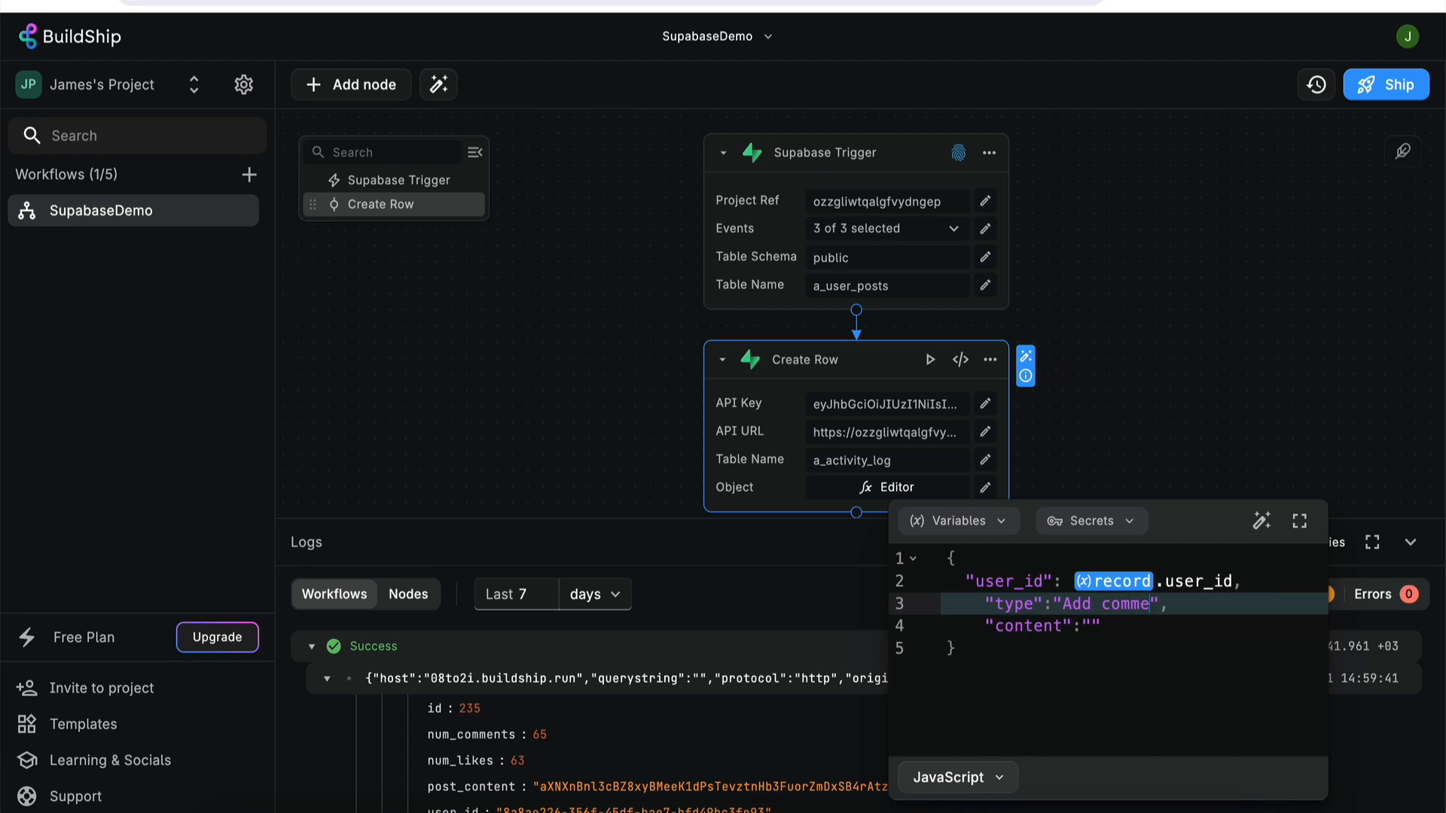
# Set the Object's content value to the record variable followed by .post_content
pyautogui.press('Down')
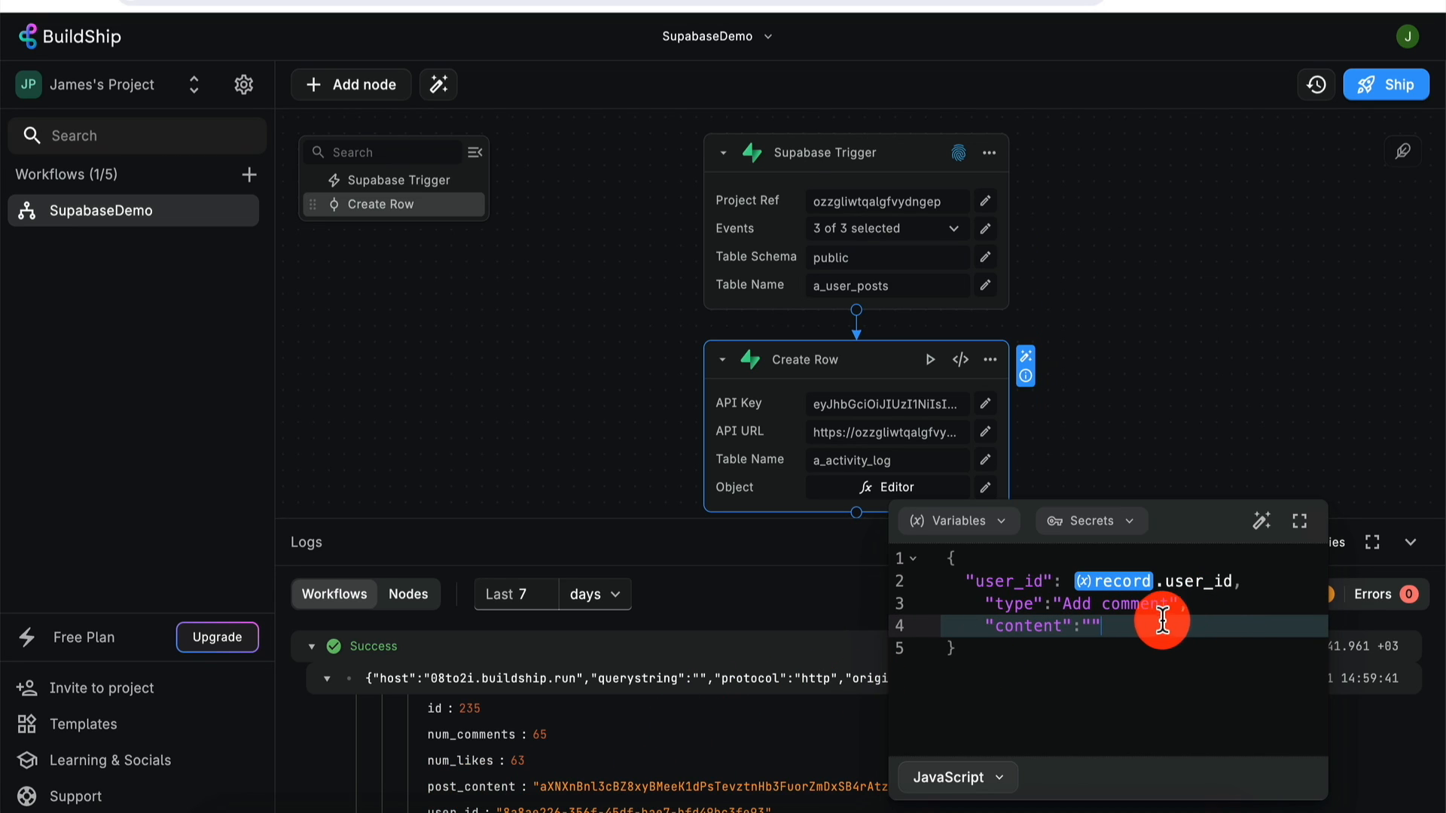
pyautogui.press('BackSpace')
pyautogui.press('BackSpace')
pyautogui.write('reco')
pyautogui.press('Return')
pyautogui.write('.post_content')
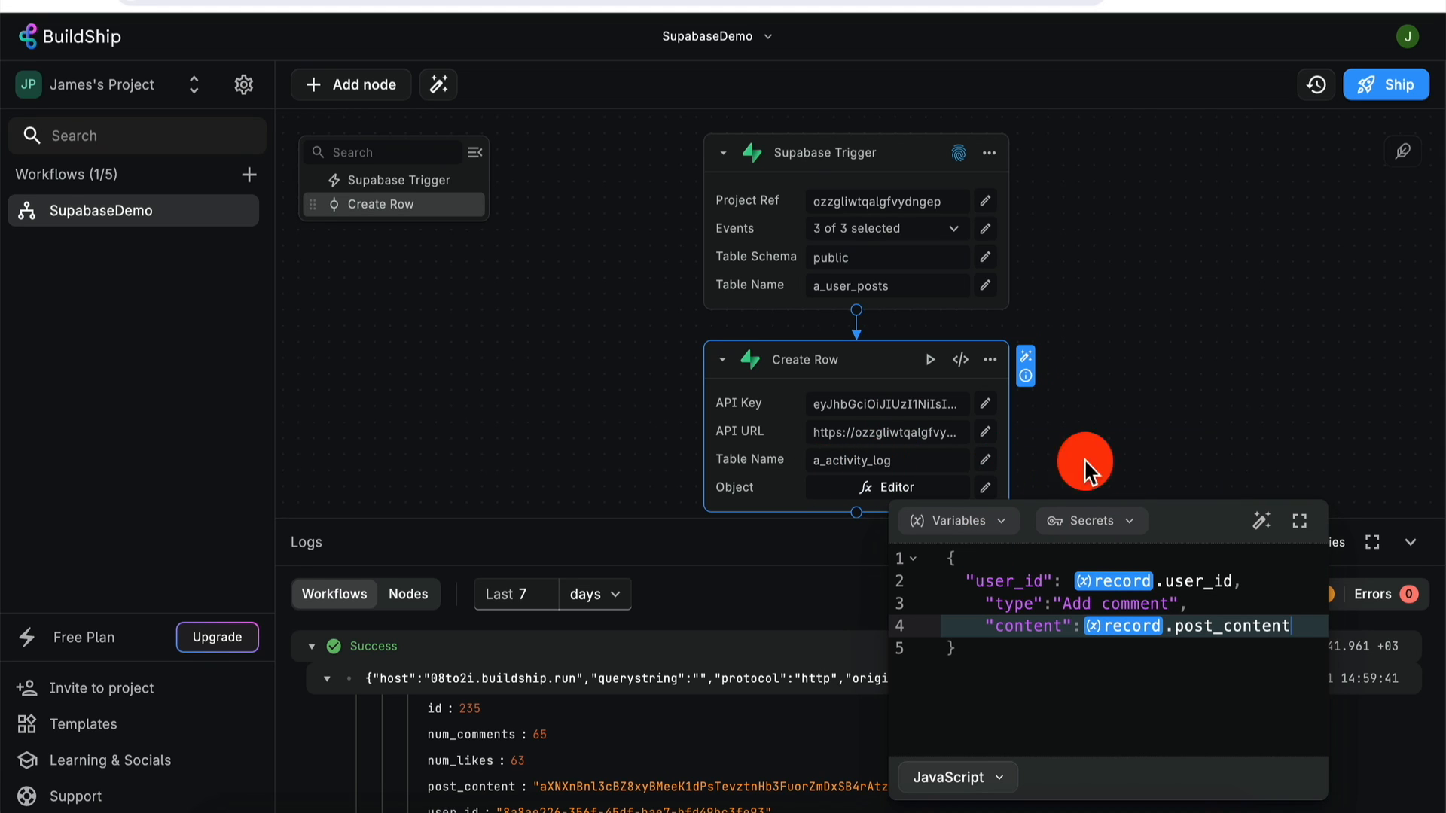
# Close the Object editor, collapse the logs and ship the SupabaseDemo workflow
pyautogui.click(1213, 401)
pyautogui.click(1410, 542)
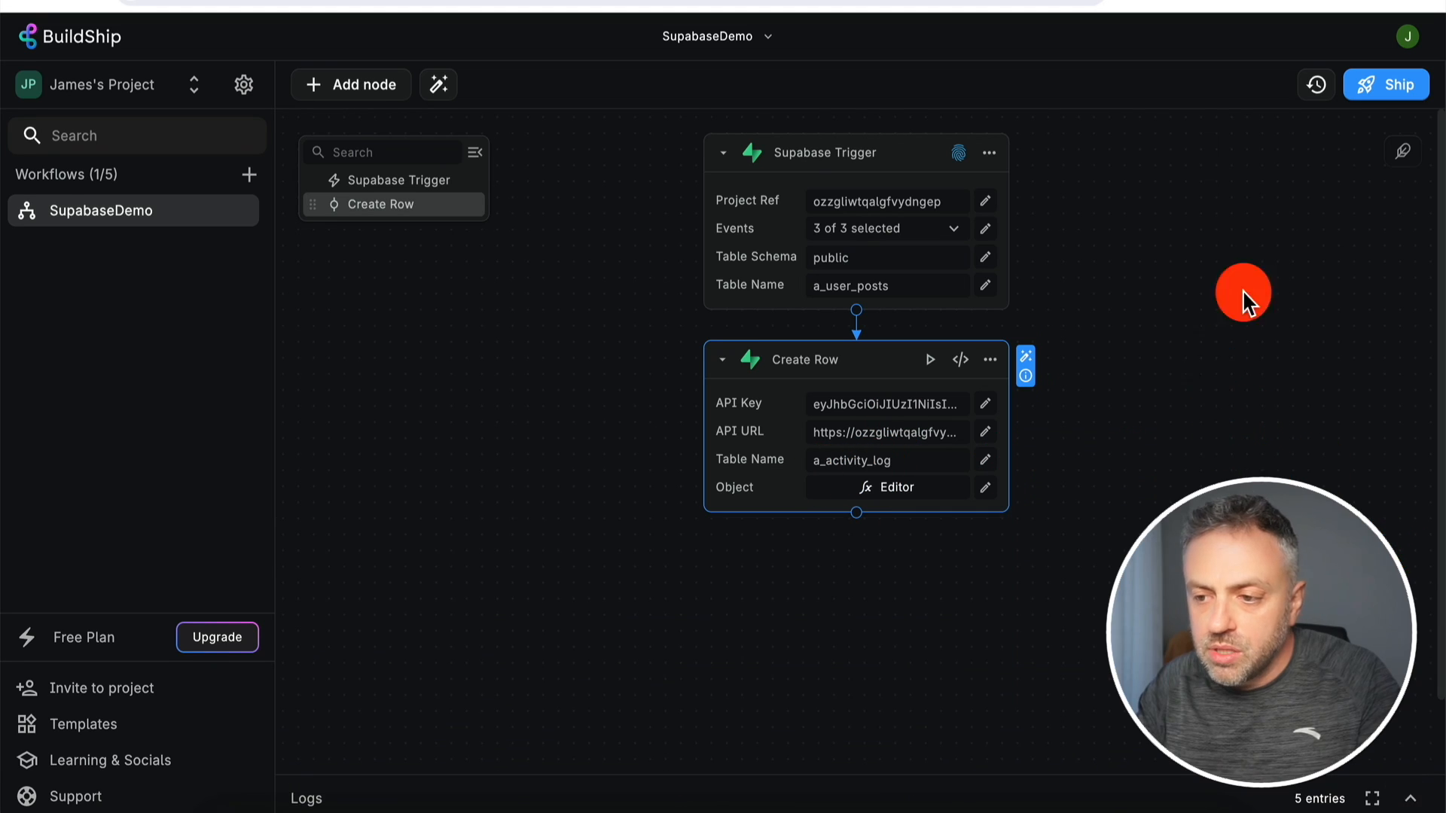
pyautogui.click(1393, 86)
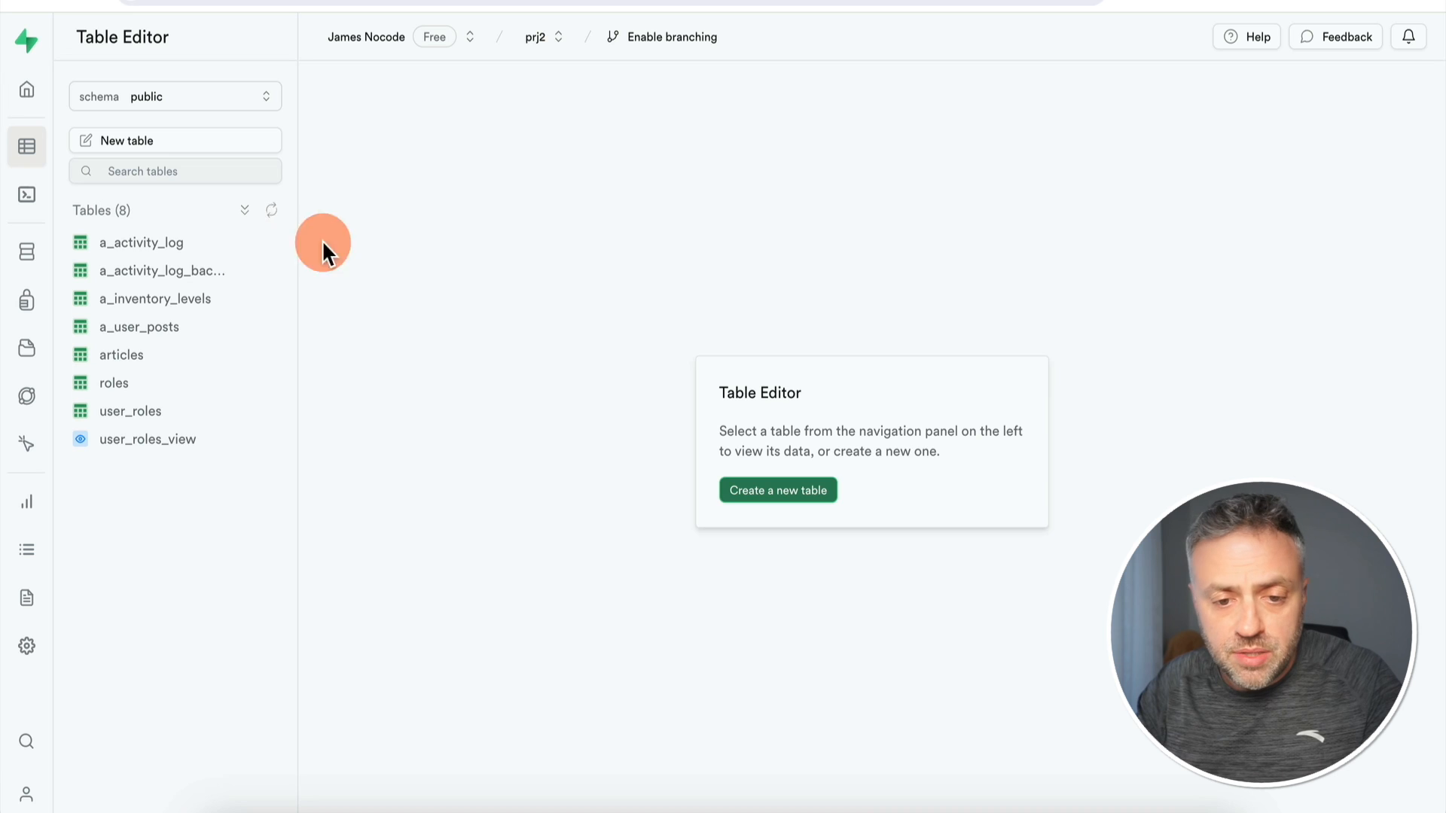
# Open the a_activity_log table in Supabase, and write a new post in the FlutterFlow test app's Coffee Farm Tours page
pyautogui.click(144, 242)
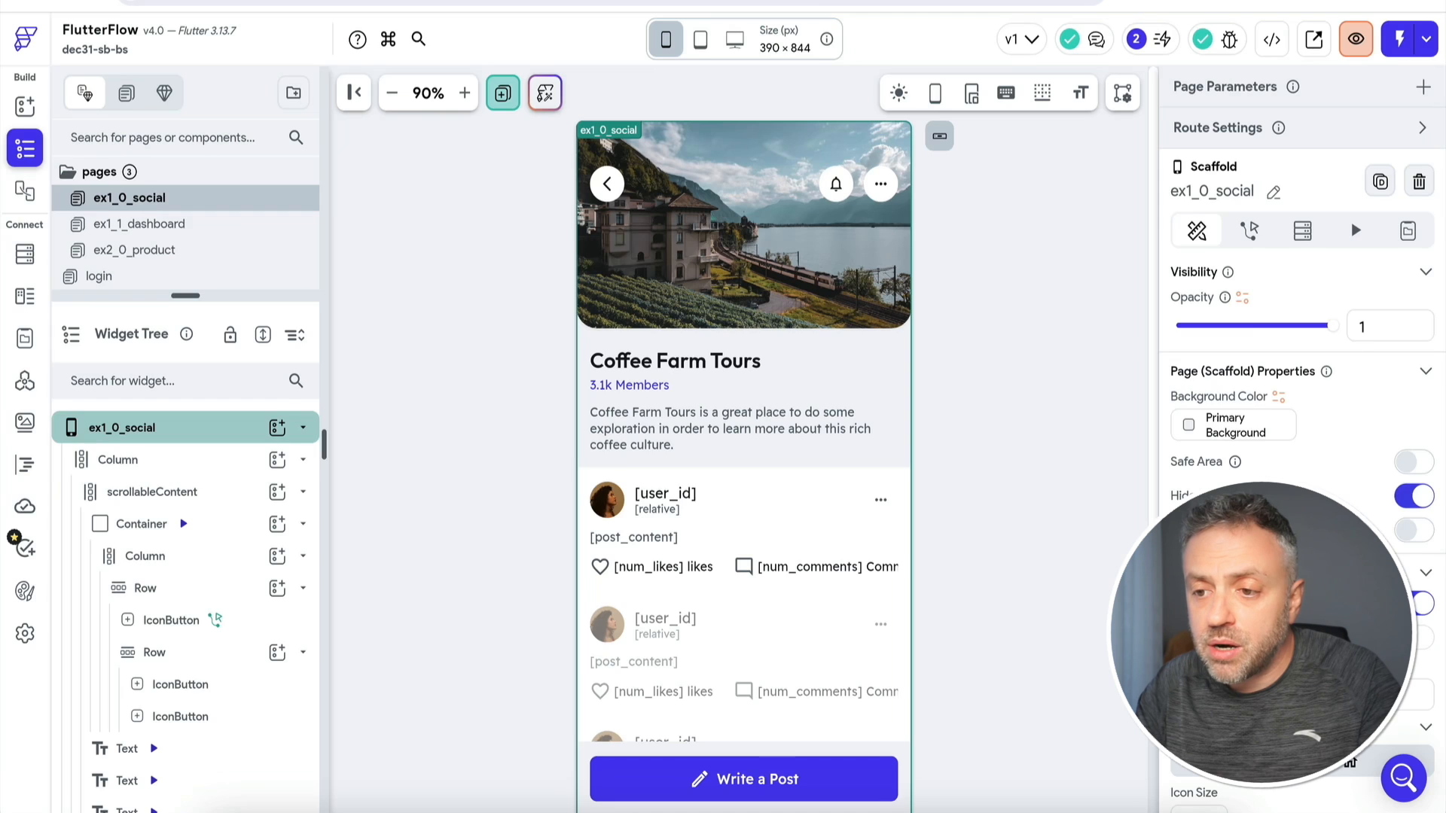
pyautogui.click(719, 423)
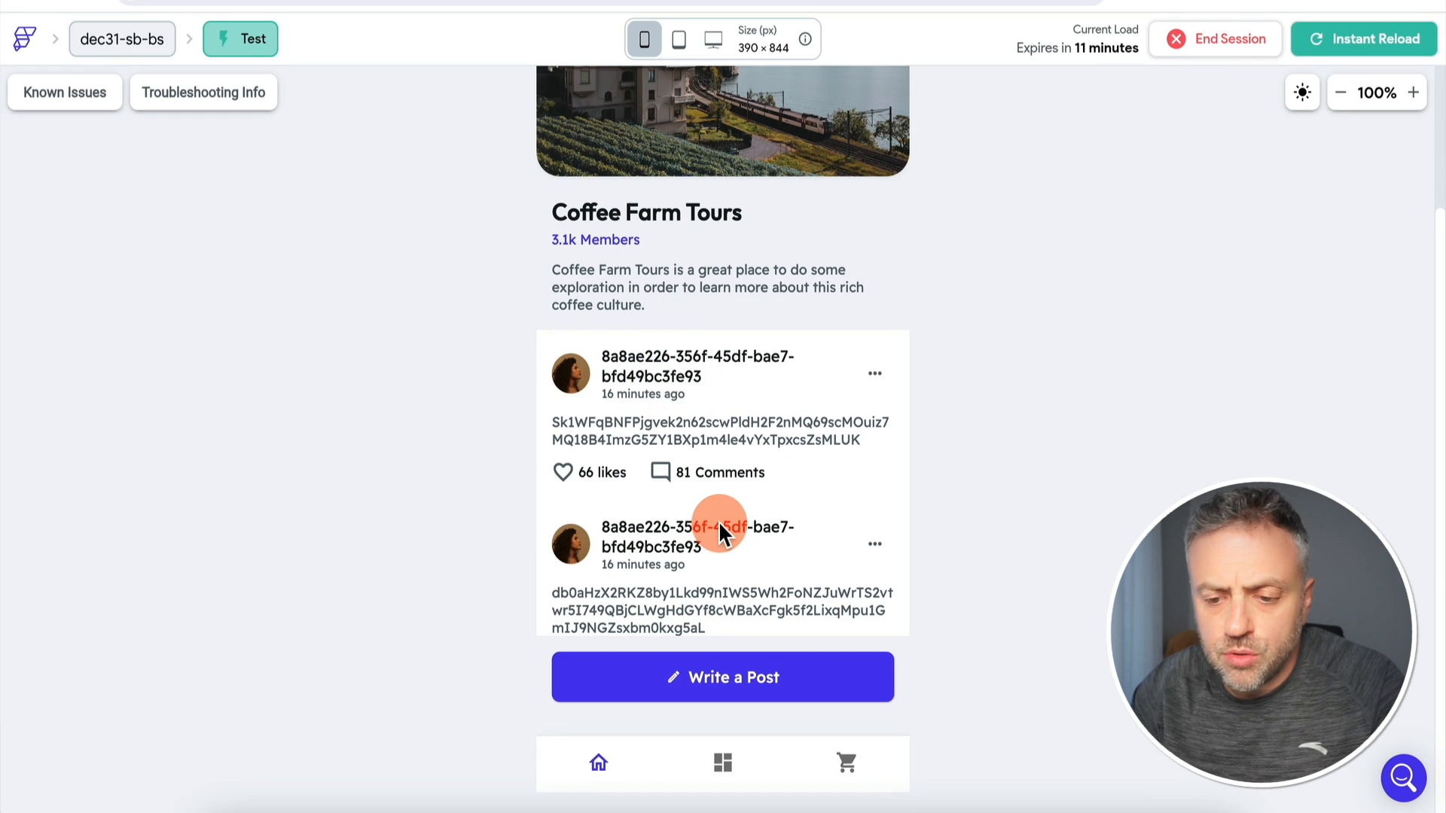
pyautogui.scroll(-3, 717, 521)
pyautogui.click(719, 681)
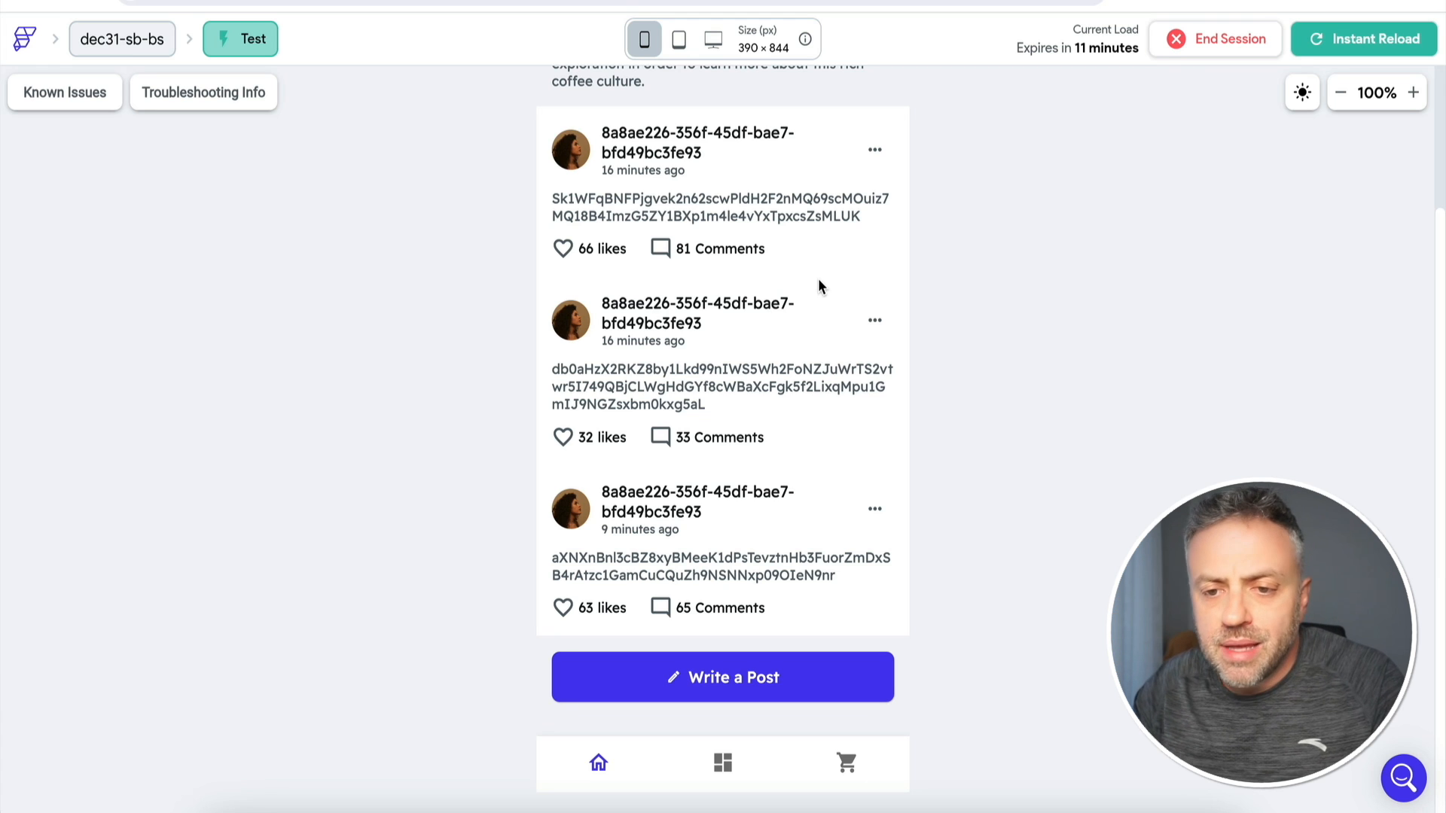
pyautogui.click(499, 55)
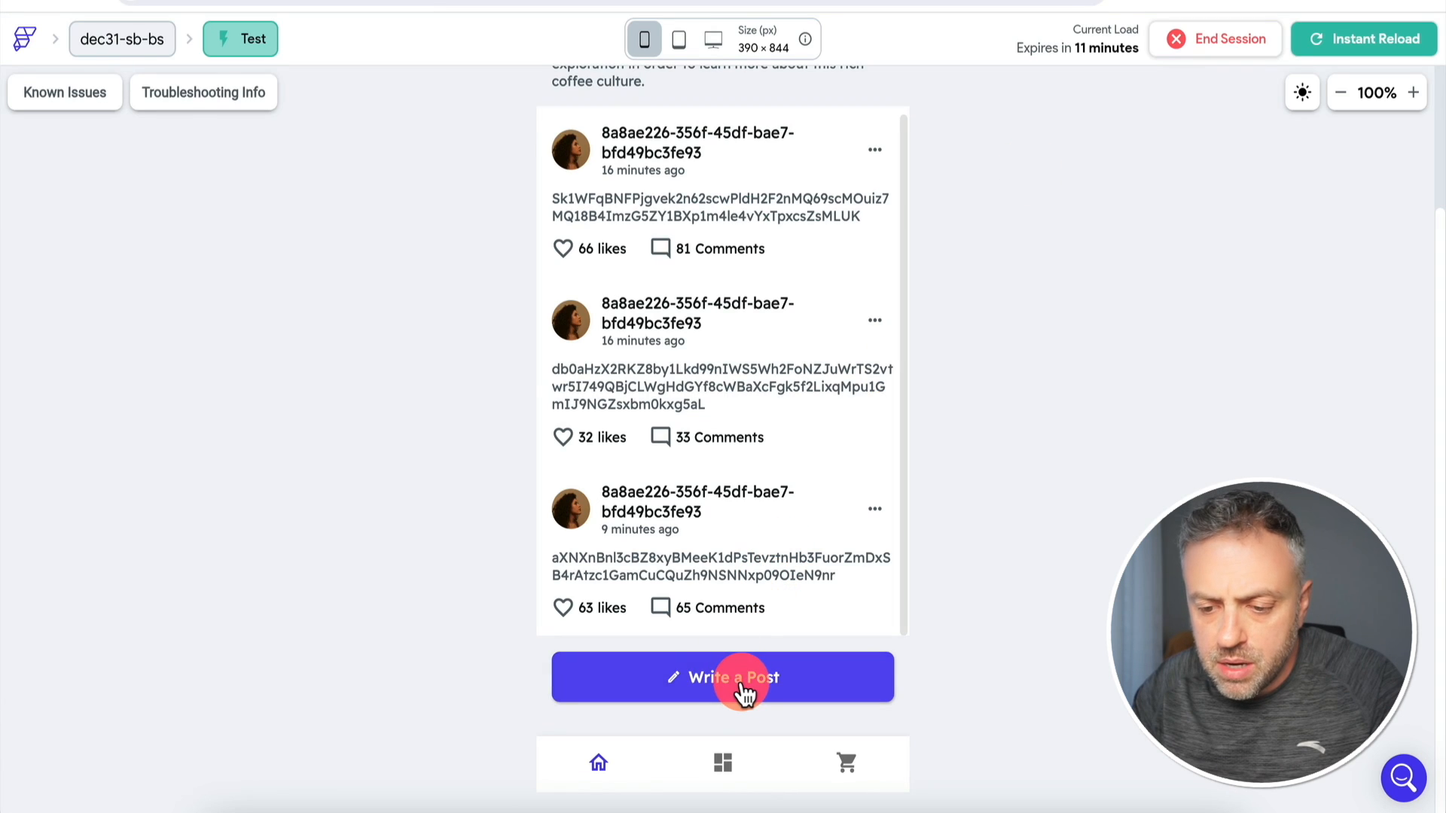
pyautogui.click(742, 676)
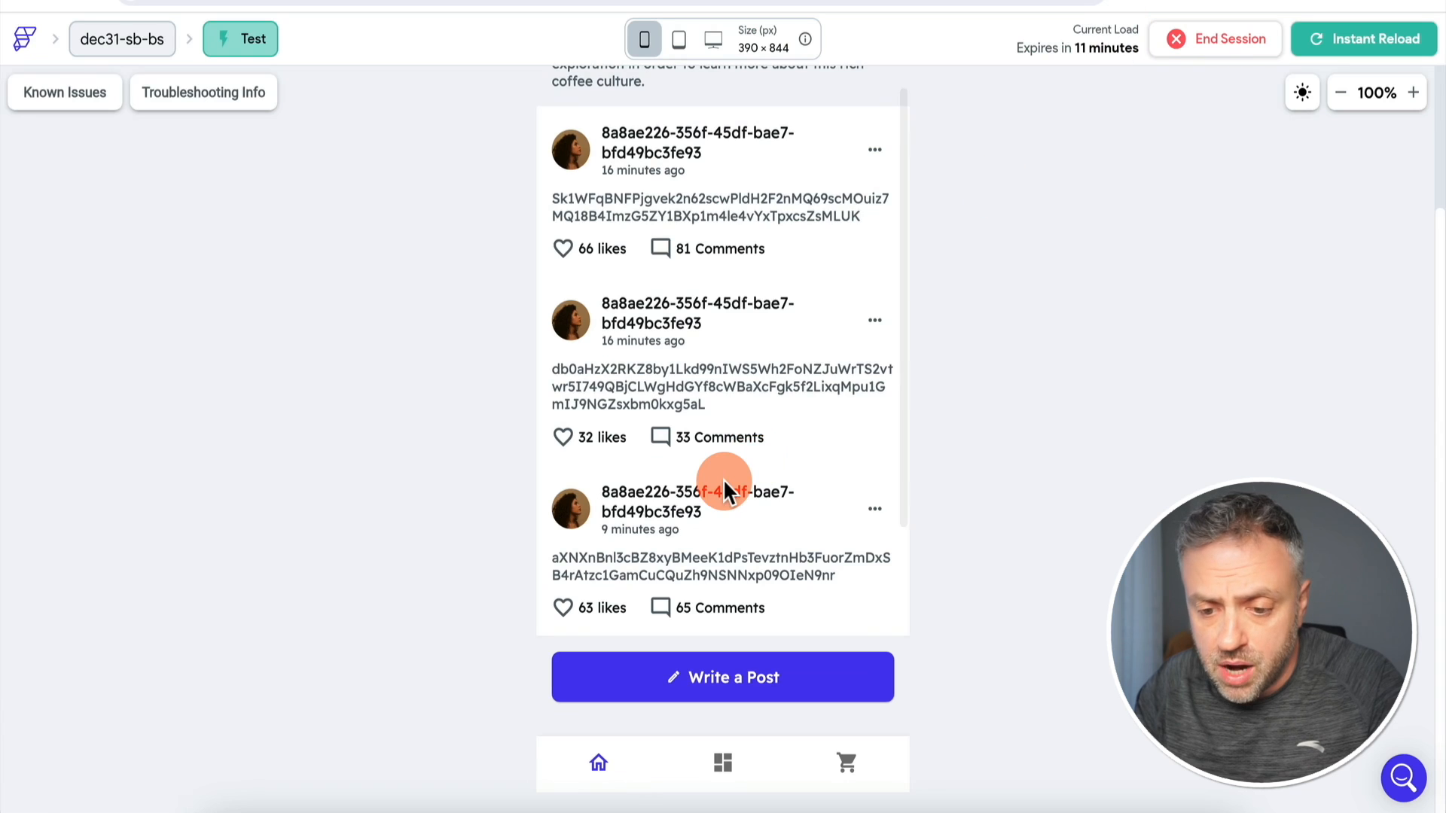
# Check the post feed in the test app and inspect the content value of the row in Supabase's a_activity_log table
pyautogui.scroll(-3, 722, 478)
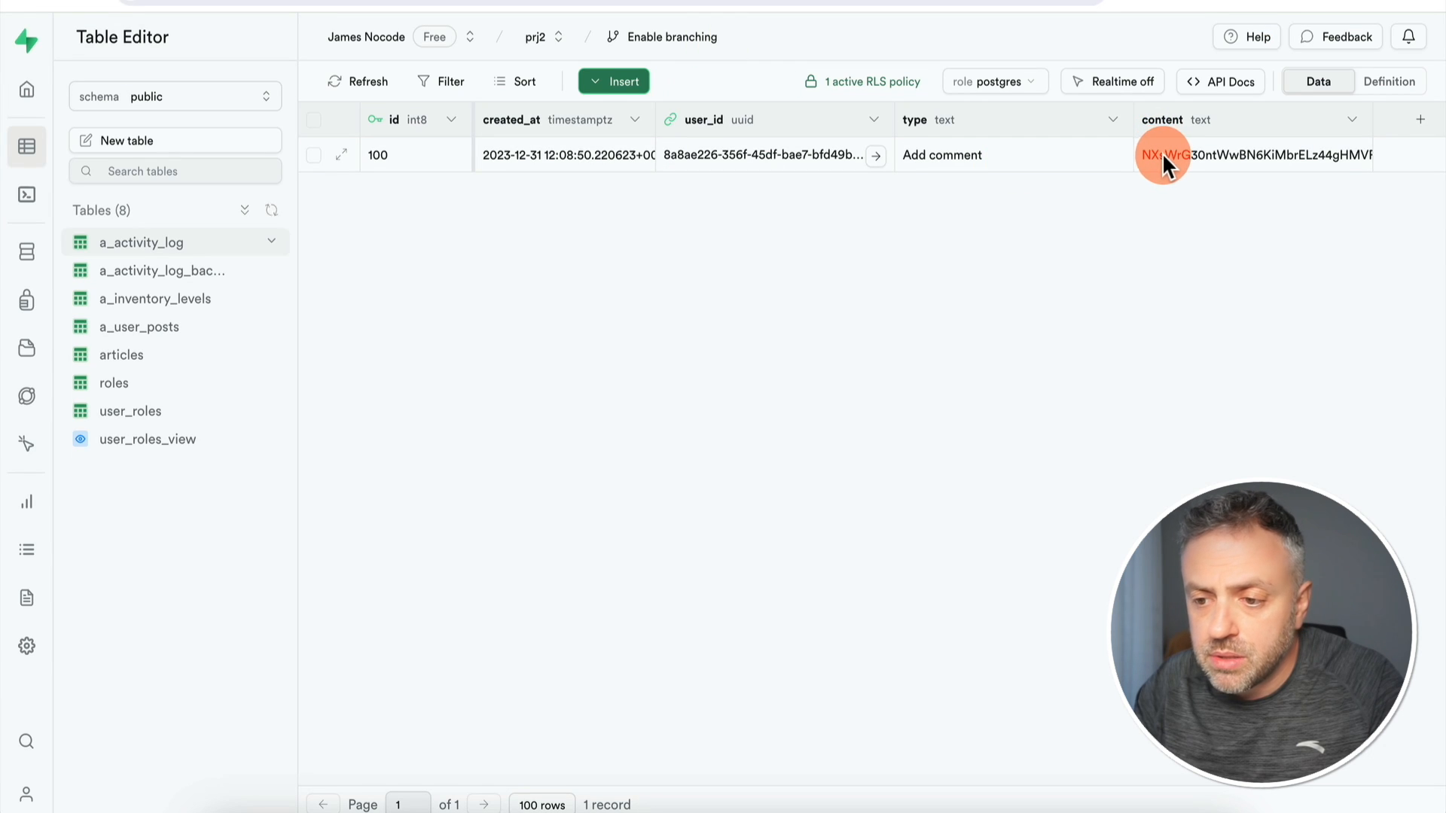
pyautogui.doubleClick(1171, 154)
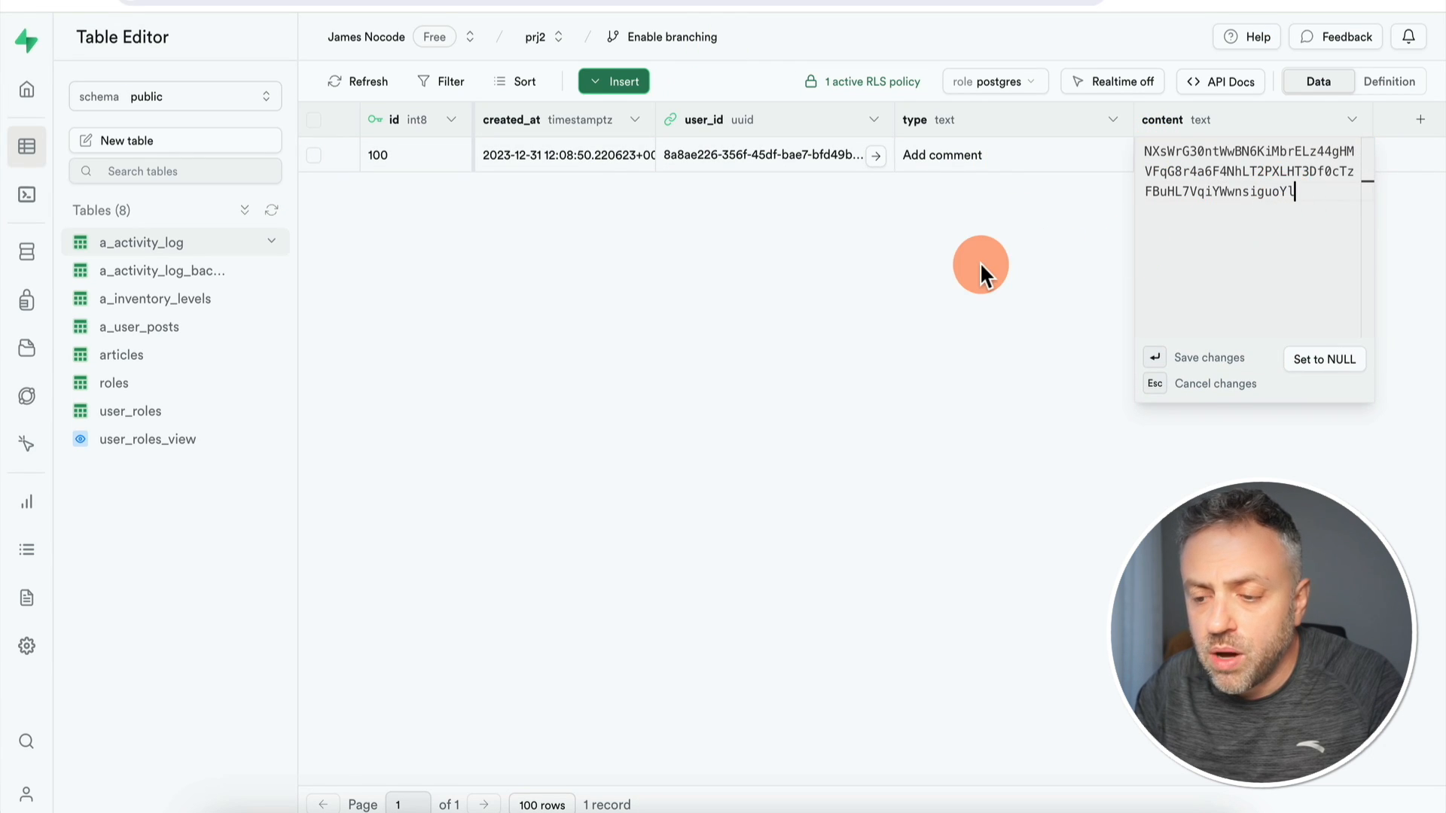
pyautogui.click(992, 263)
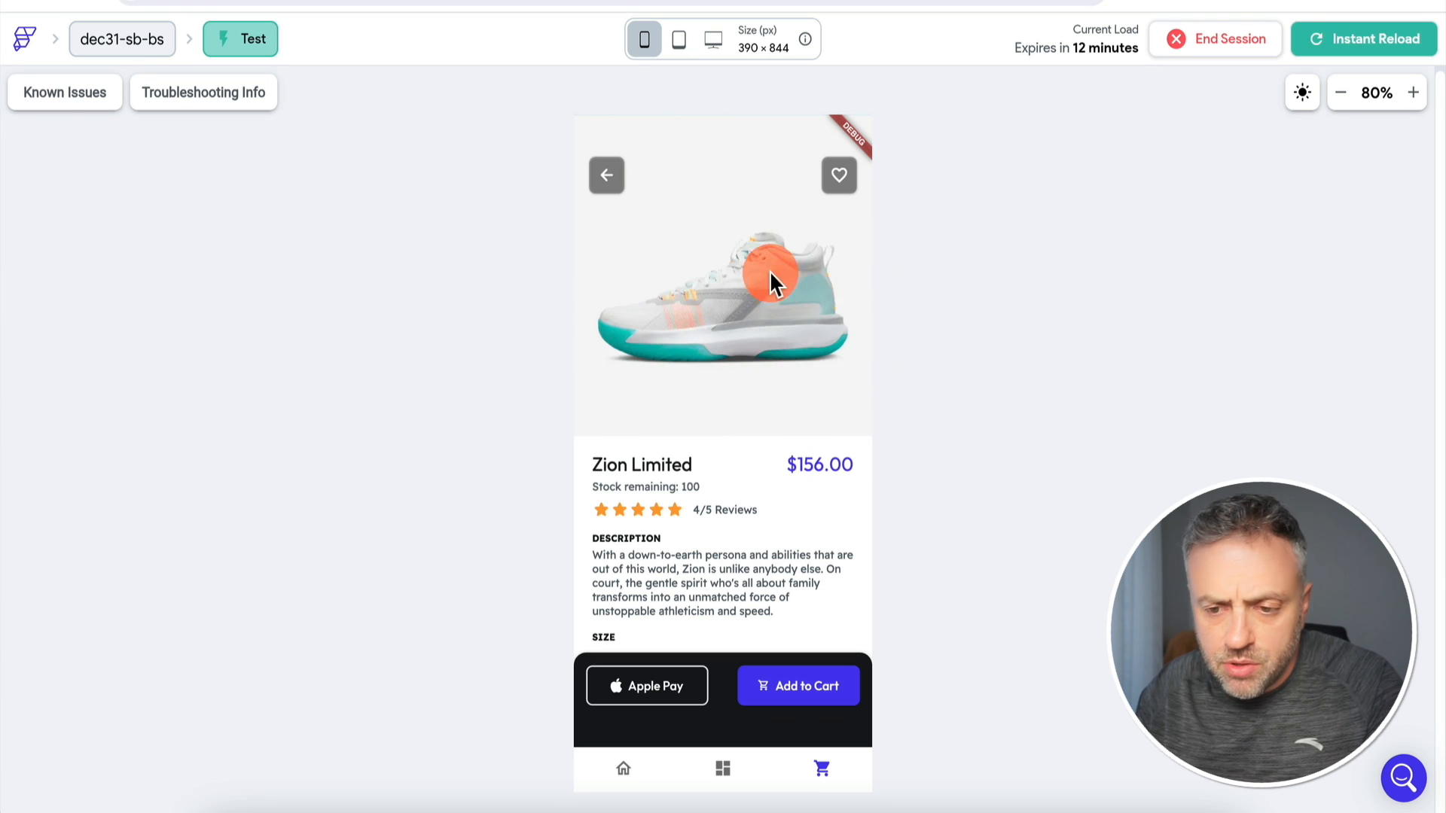
# Review the Zion Limited product page in the FlutterFlow test app and add the shoe to the cart several times
pyautogui.scroll(-3, 693, 330)
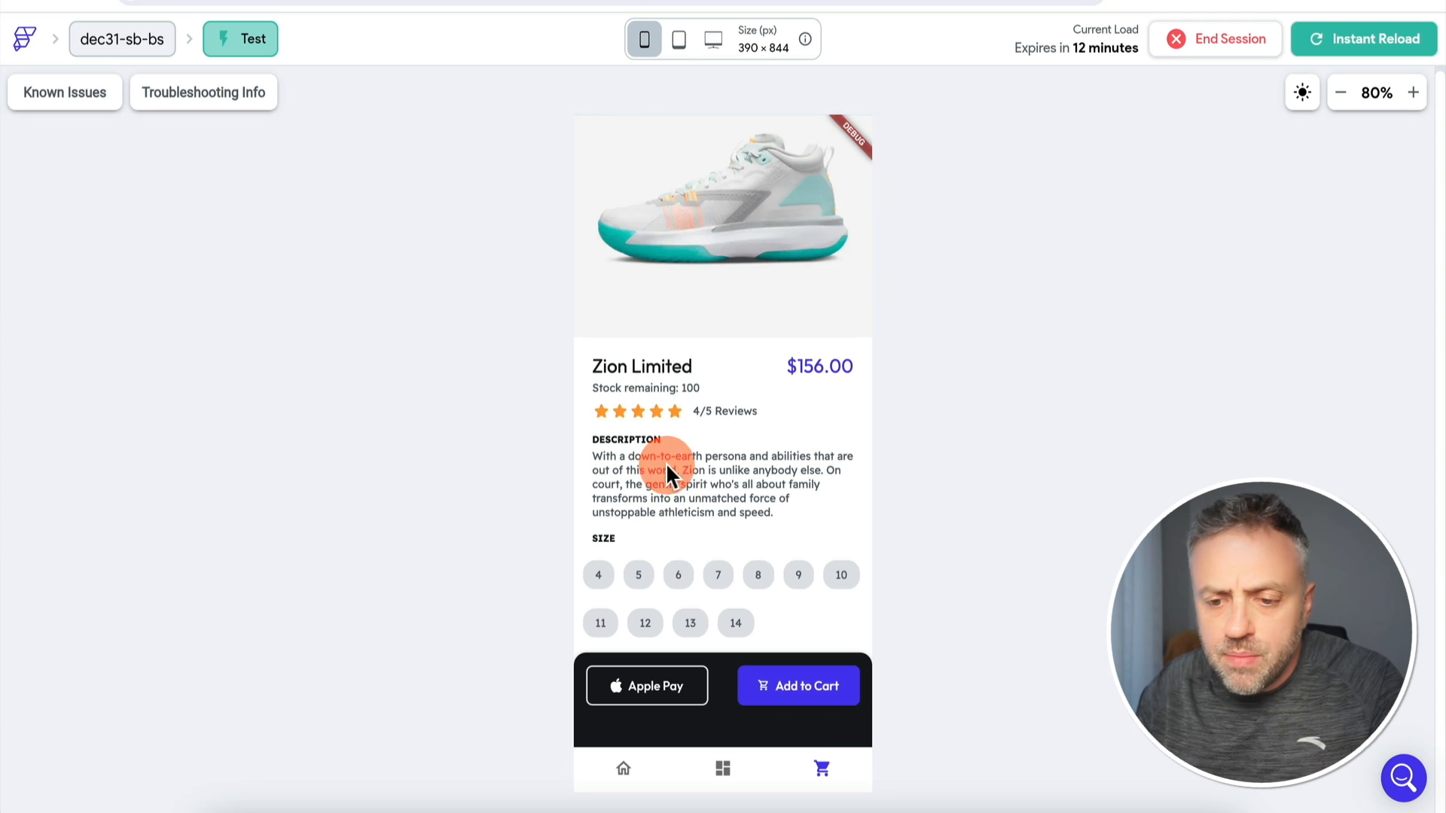
pyautogui.scroll(-1, 694, 487)
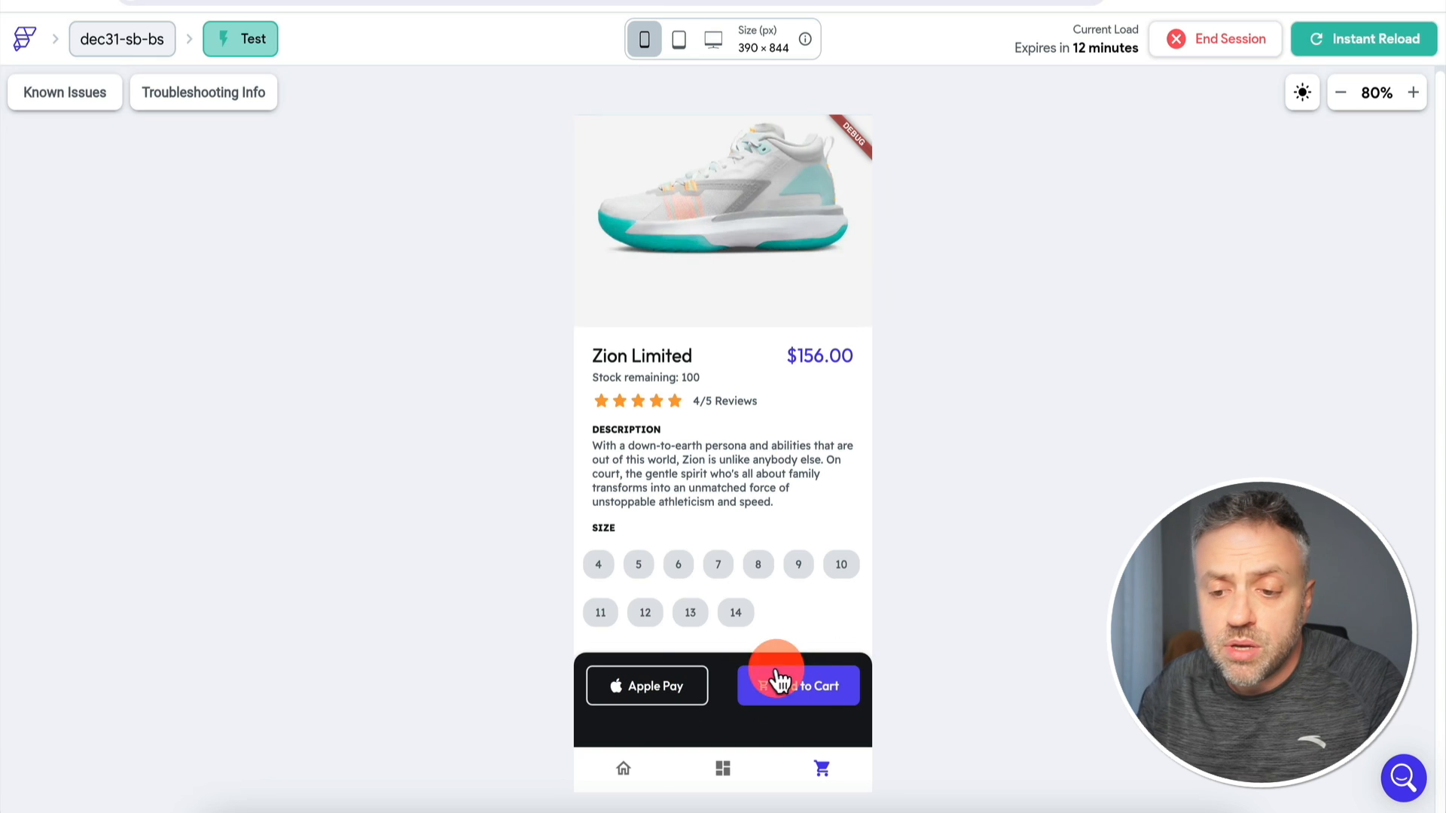
pyautogui.scroll(3, 789, 323)
pyautogui.scroll(-2, 789, 323)
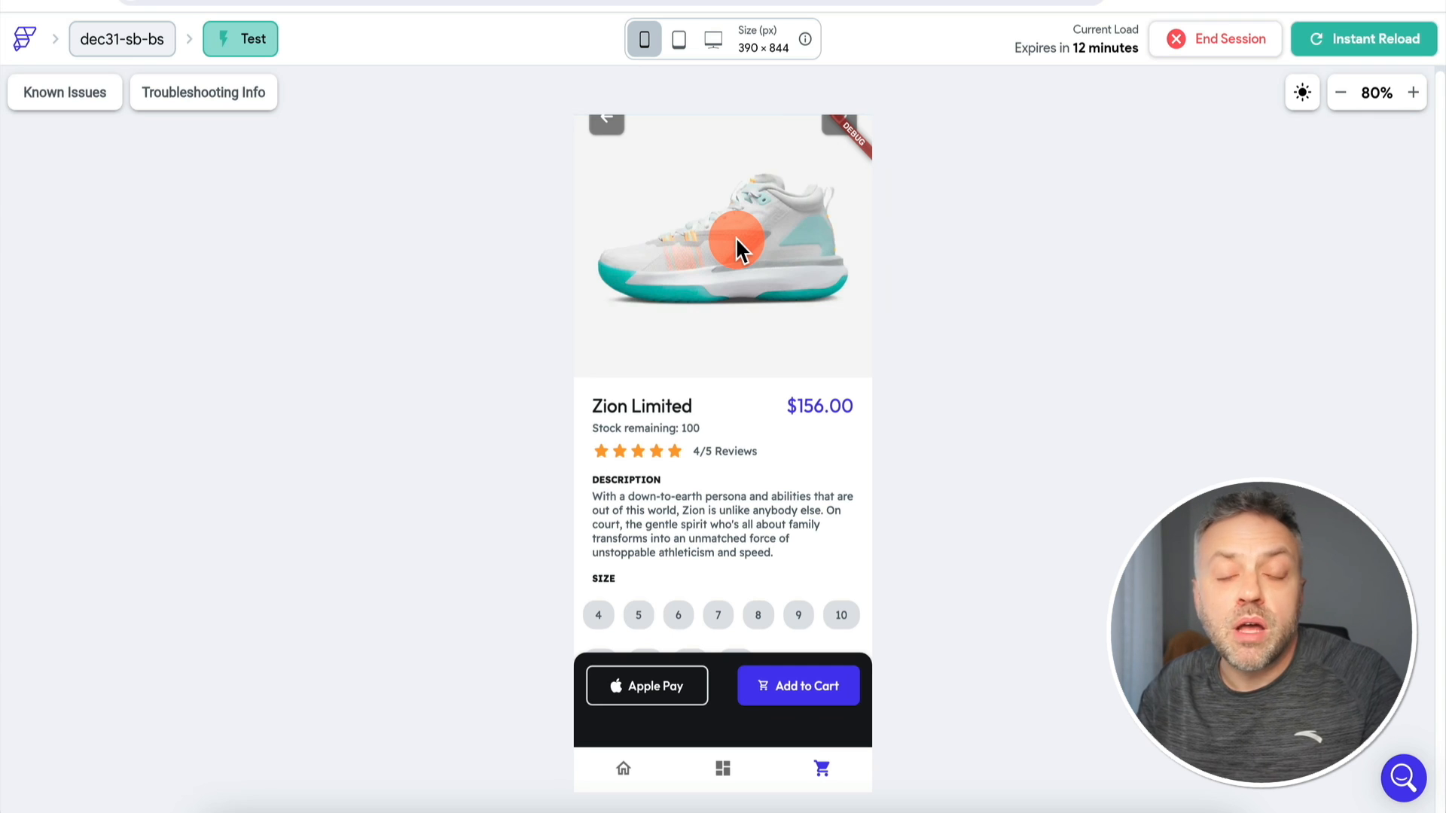
pyautogui.click(804, 689)
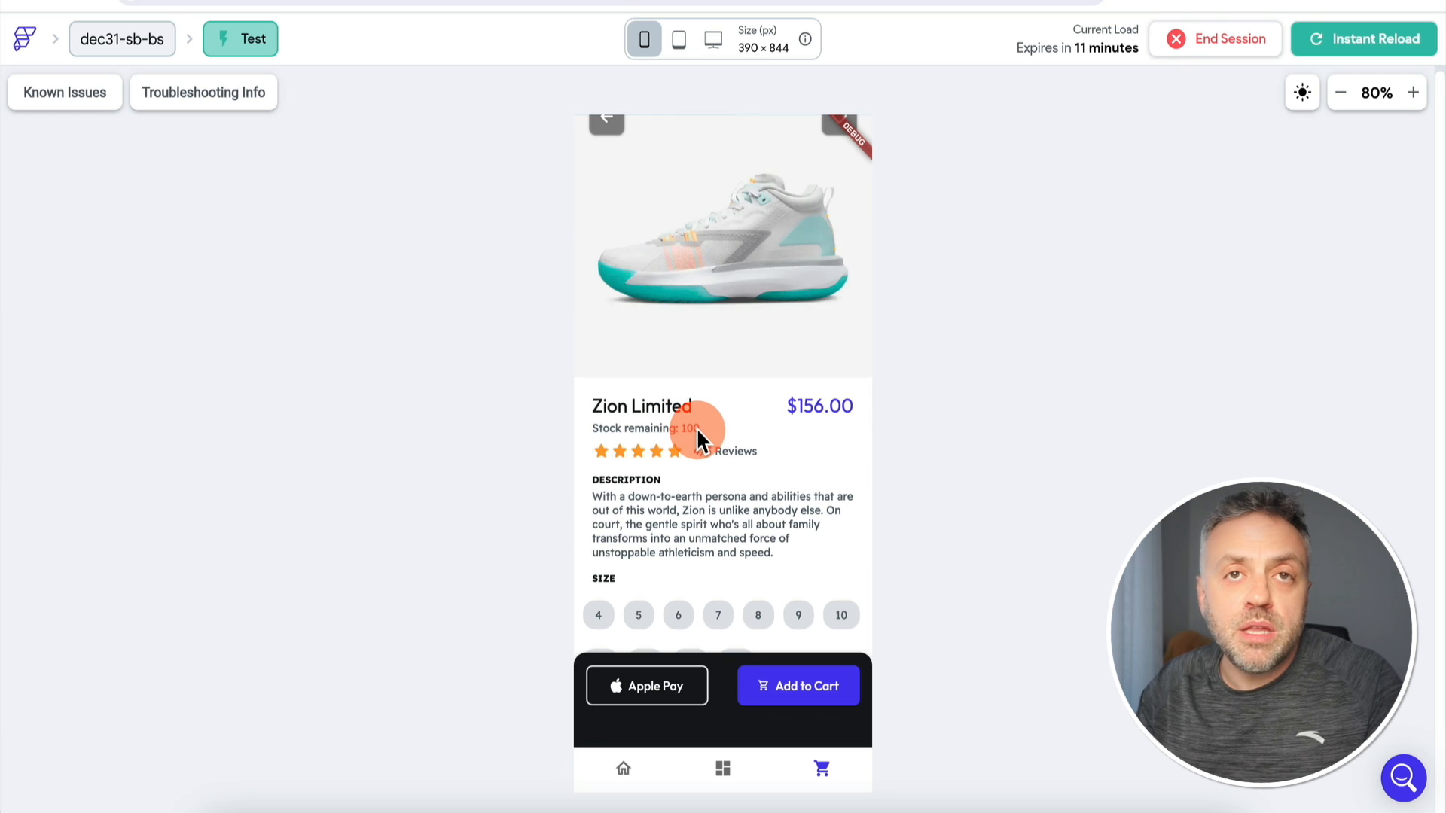
pyautogui.click(800, 689)
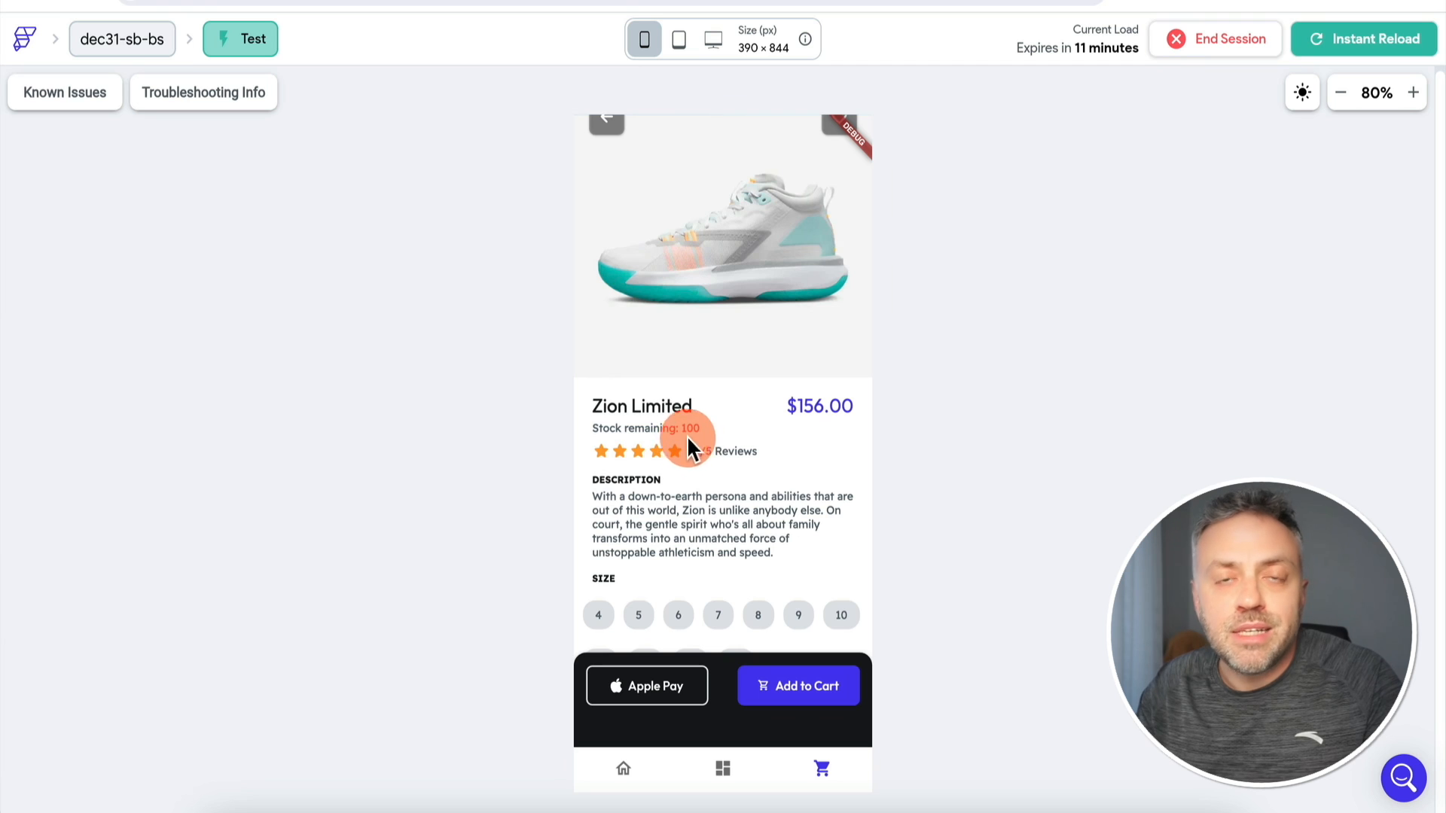
pyautogui.click(808, 692)
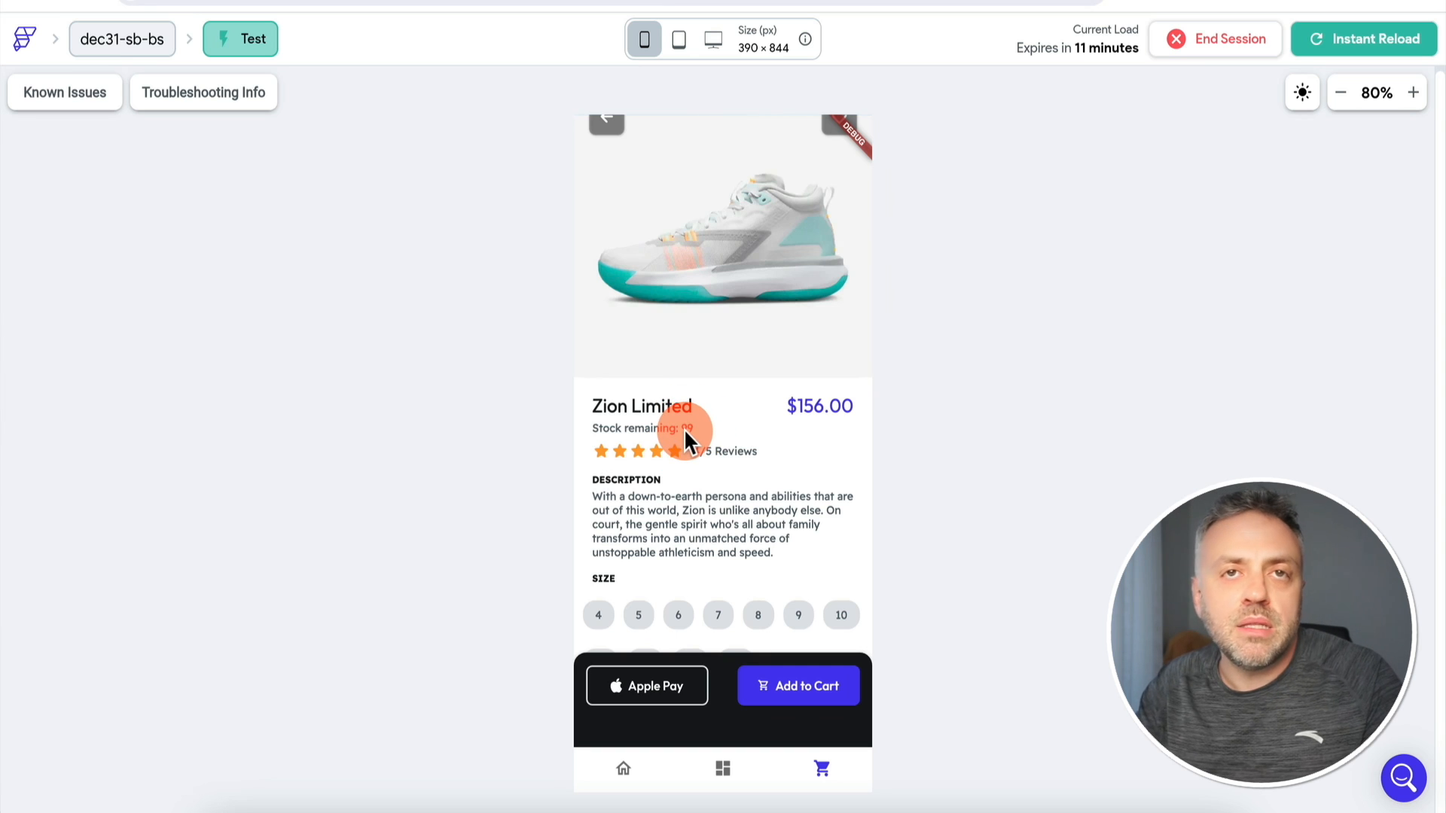
pyautogui.click(795, 662)
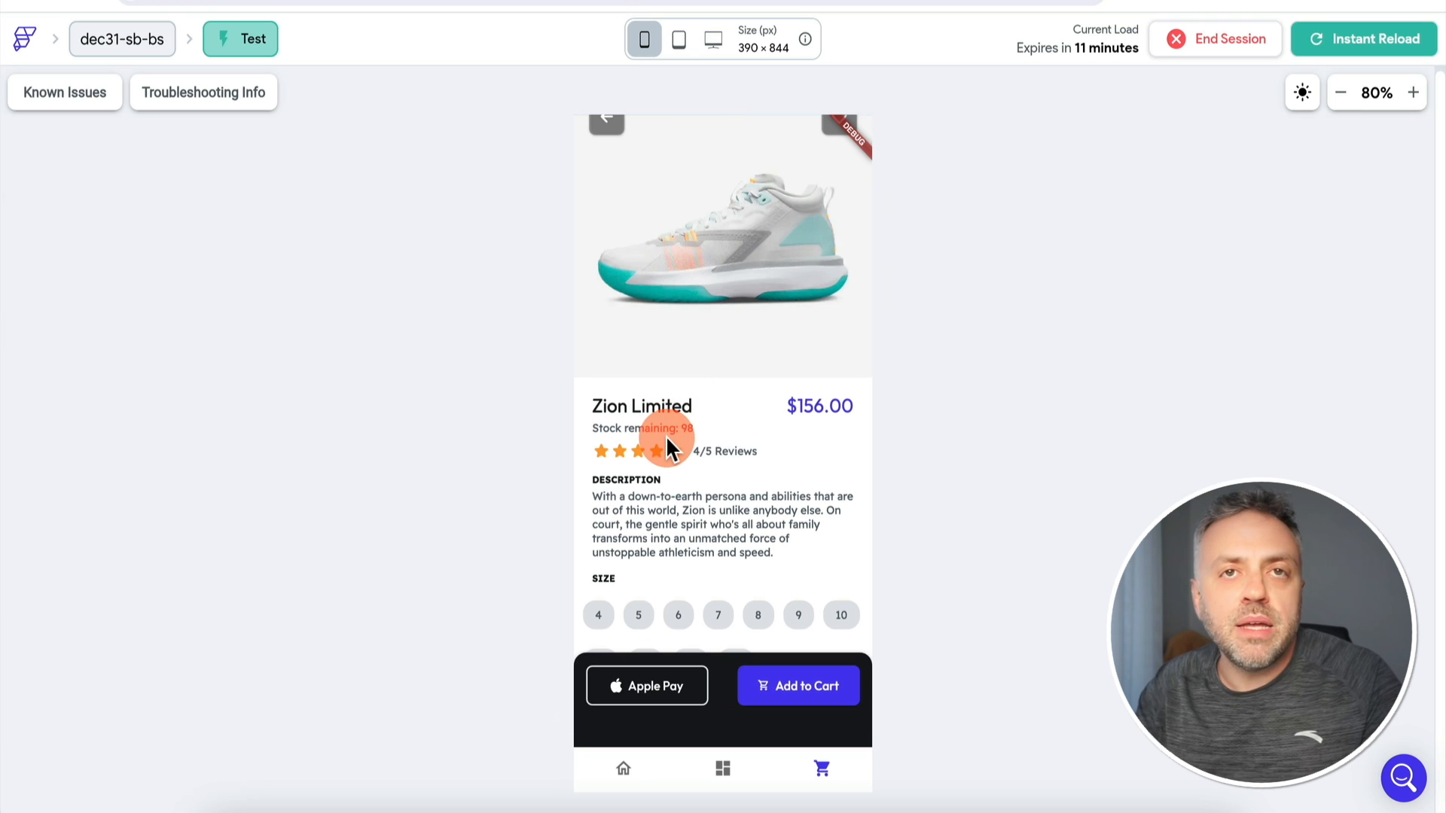
pyautogui.click(806, 687)
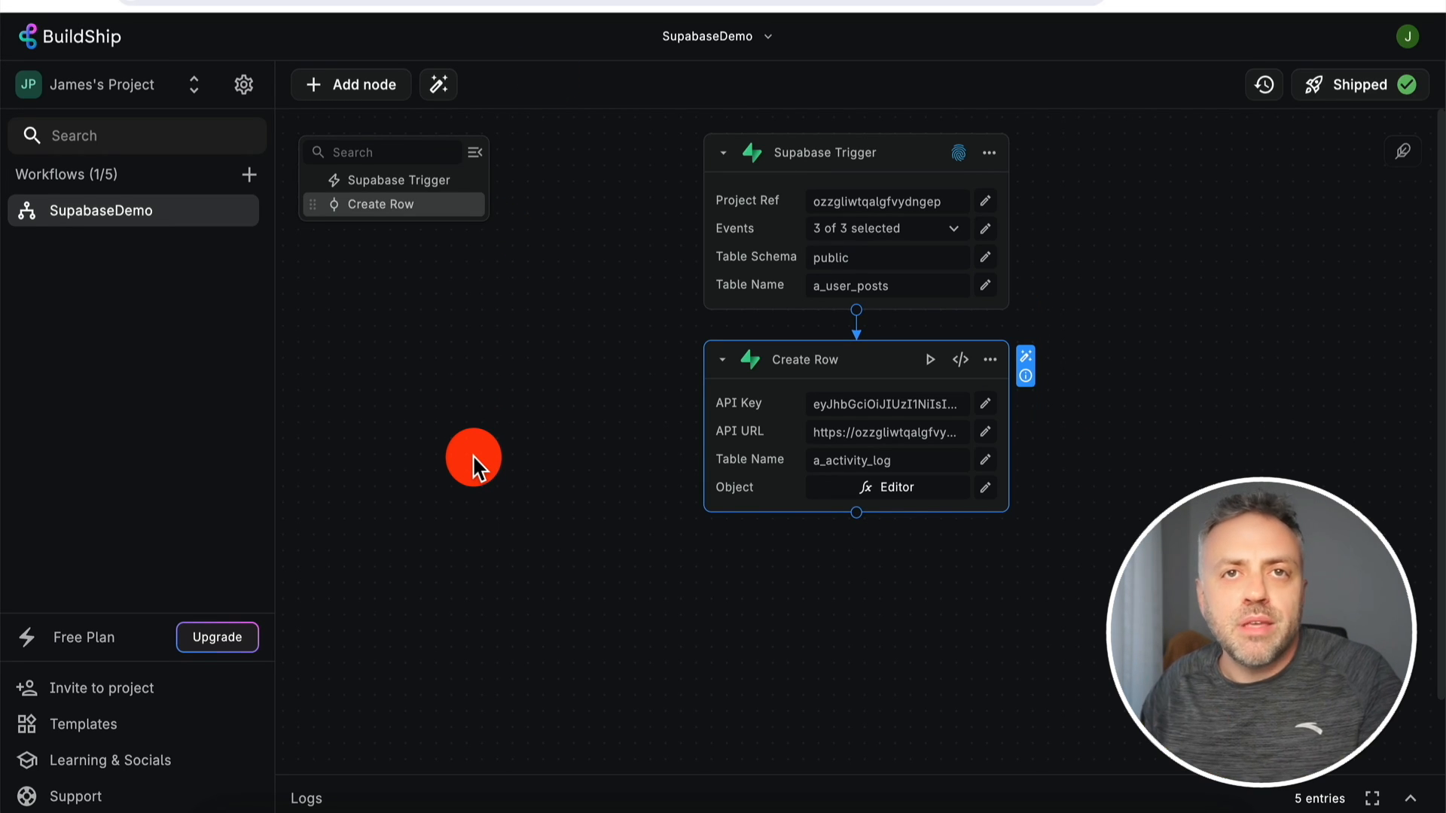
# Create a new workflow named StockNotifier
pyautogui.click(249, 174)
pyautogui.tripleClick(659, 414)
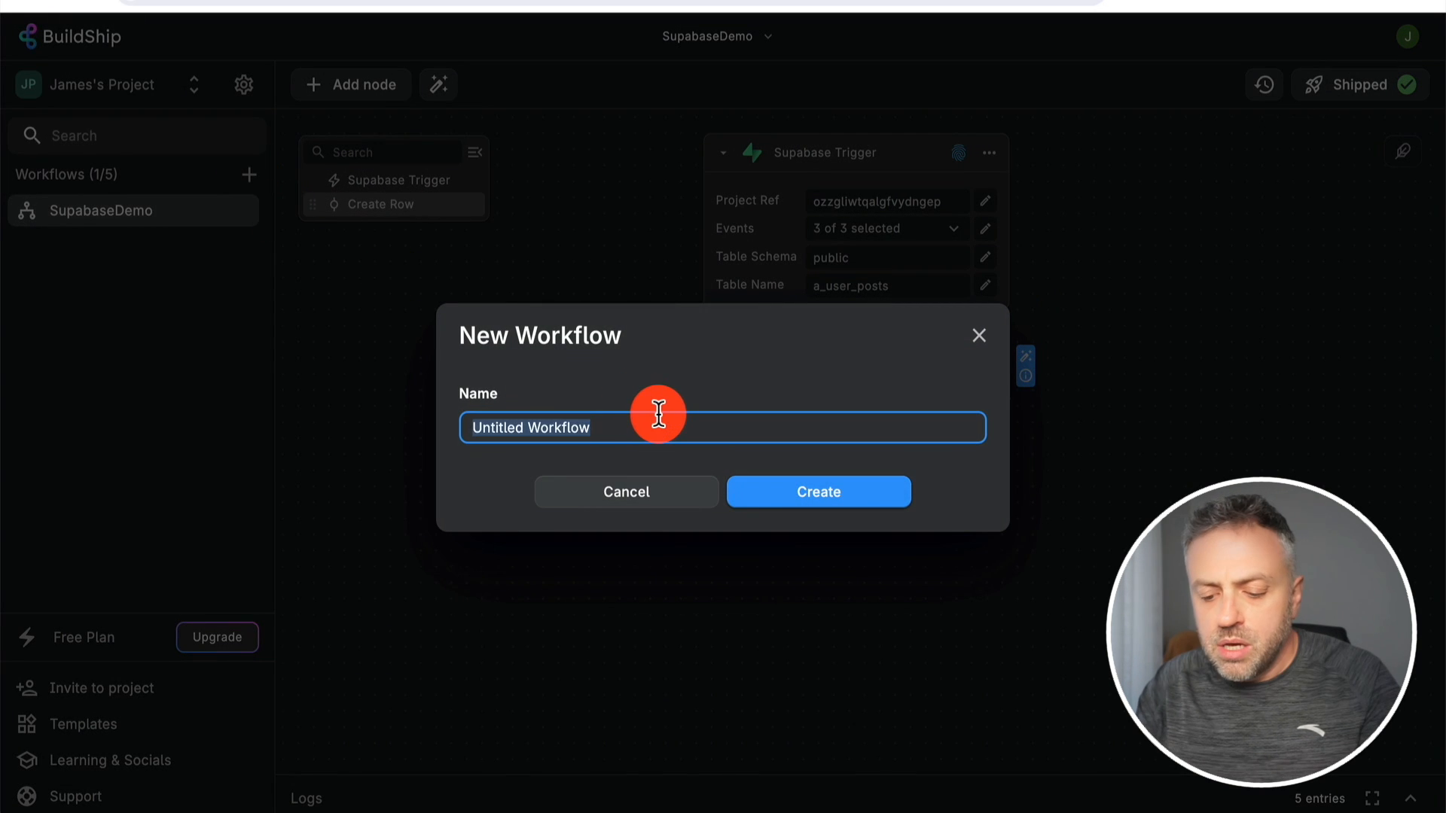
pyautogui.write('StockNoti')
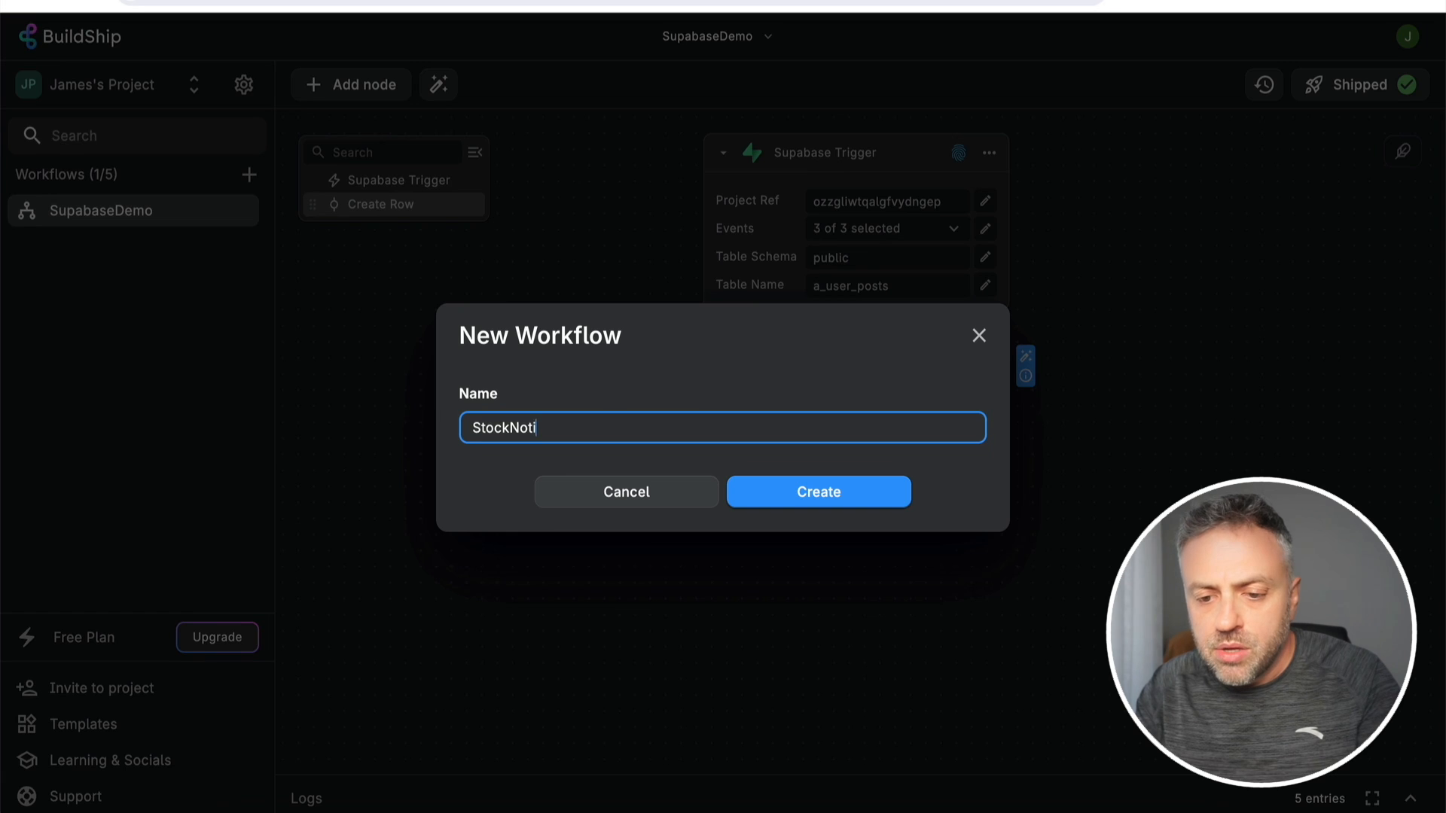
pyautogui.write('fier')
pyautogui.click(800, 496)
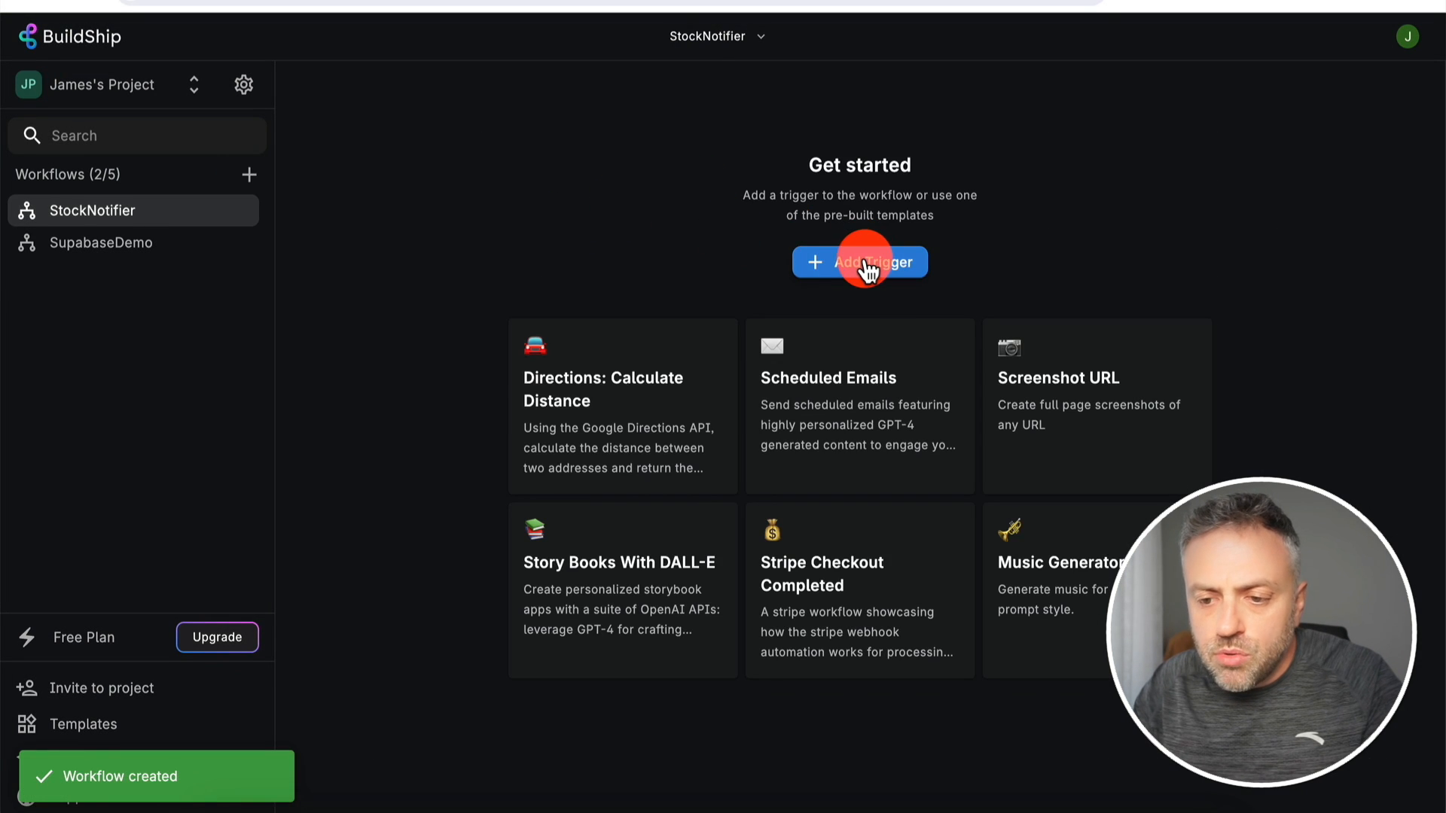
# Add a Supabase Trigger to the StockNotifier workflow and authenticate it with the Supabase account
pyautogui.click(865, 259)
pyautogui.click(420, 510)
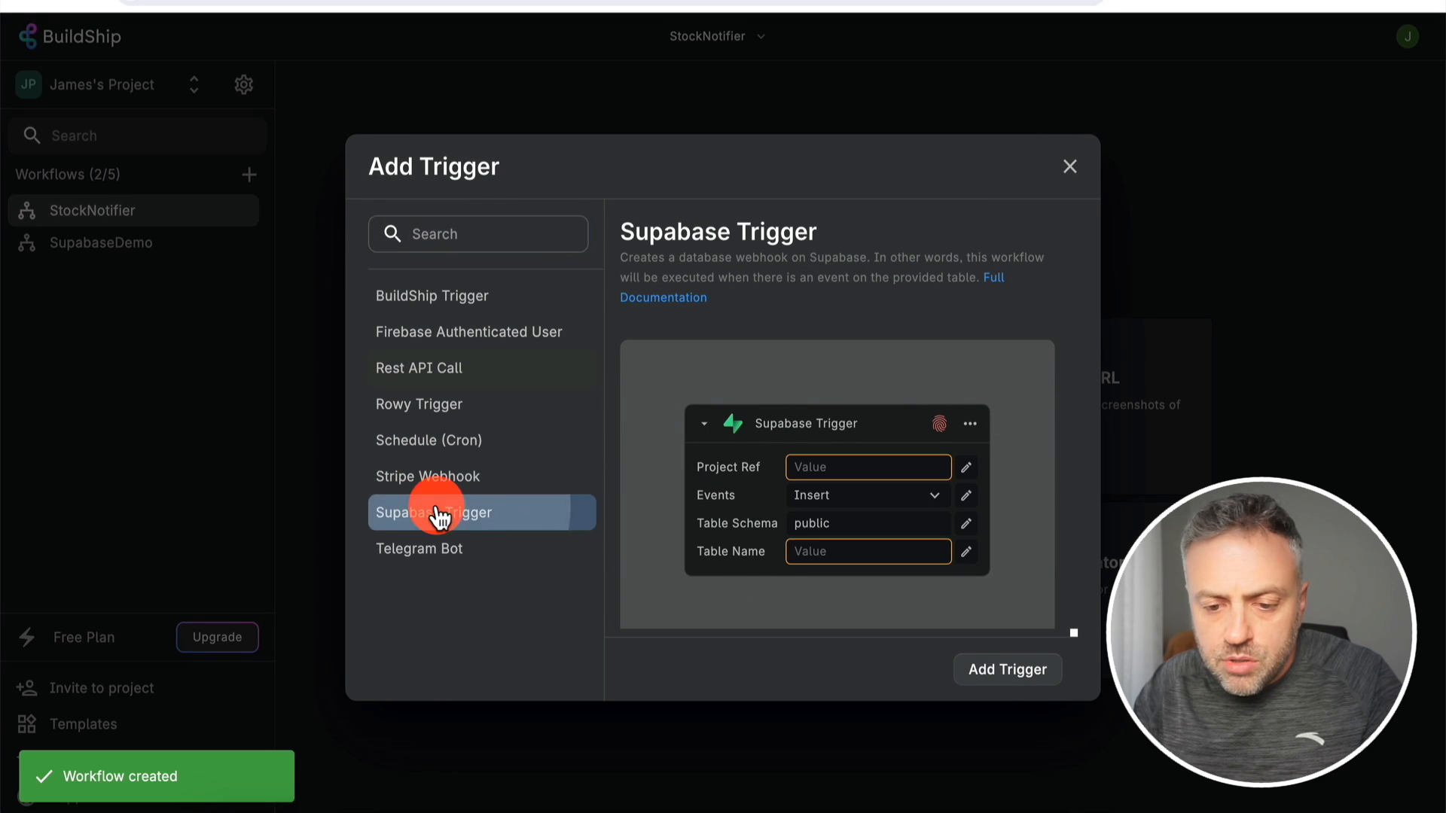
pyautogui.click(1009, 667)
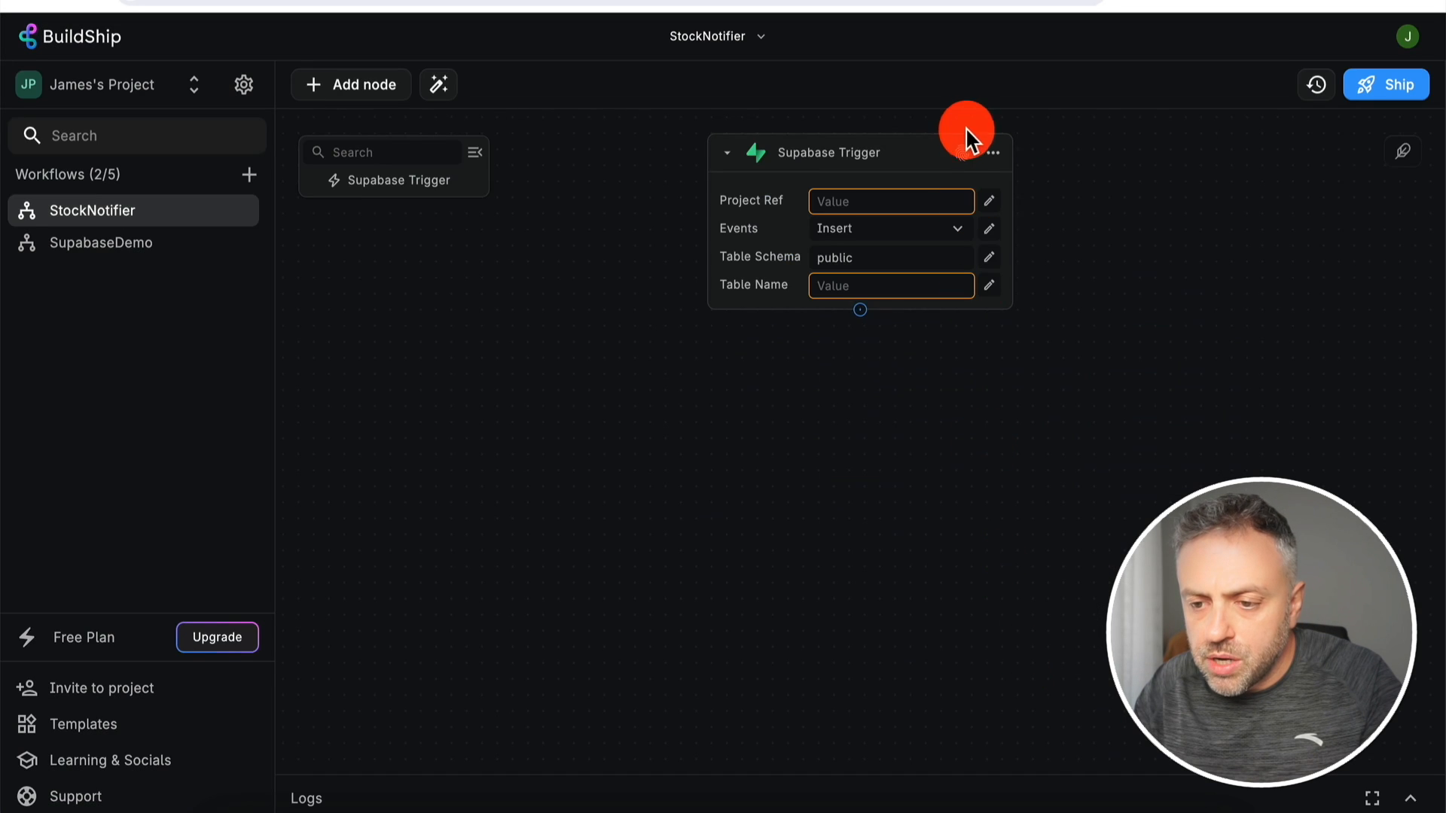
pyautogui.click(964, 154)
pyautogui.click(1026, 213)
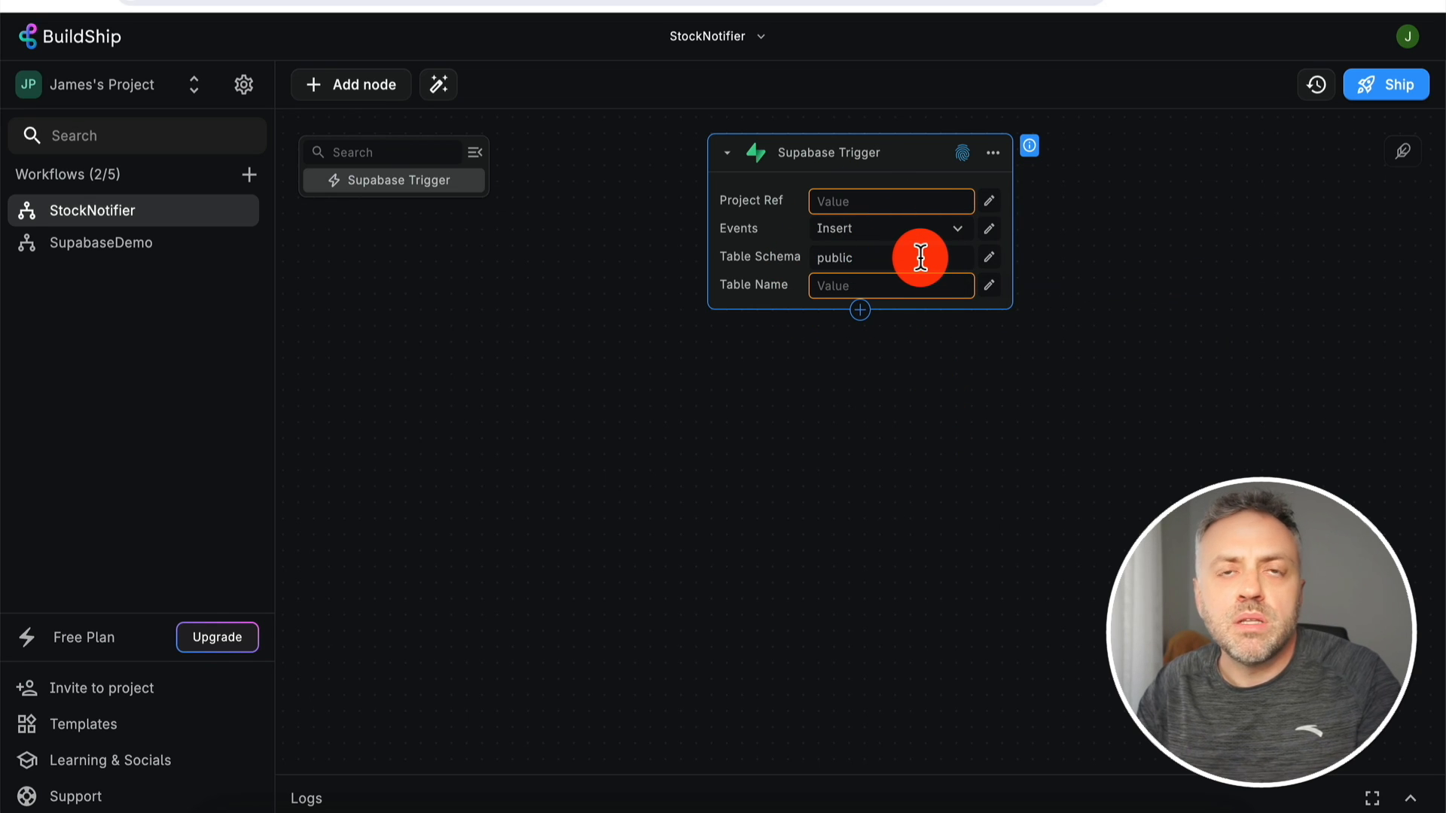
# Set the Supabase Trigger's events to Update only, with Insert deselected
pyautogui.click(875, 231)
pyautogui.click(807, 341)
pyautogui.click(806, 310)
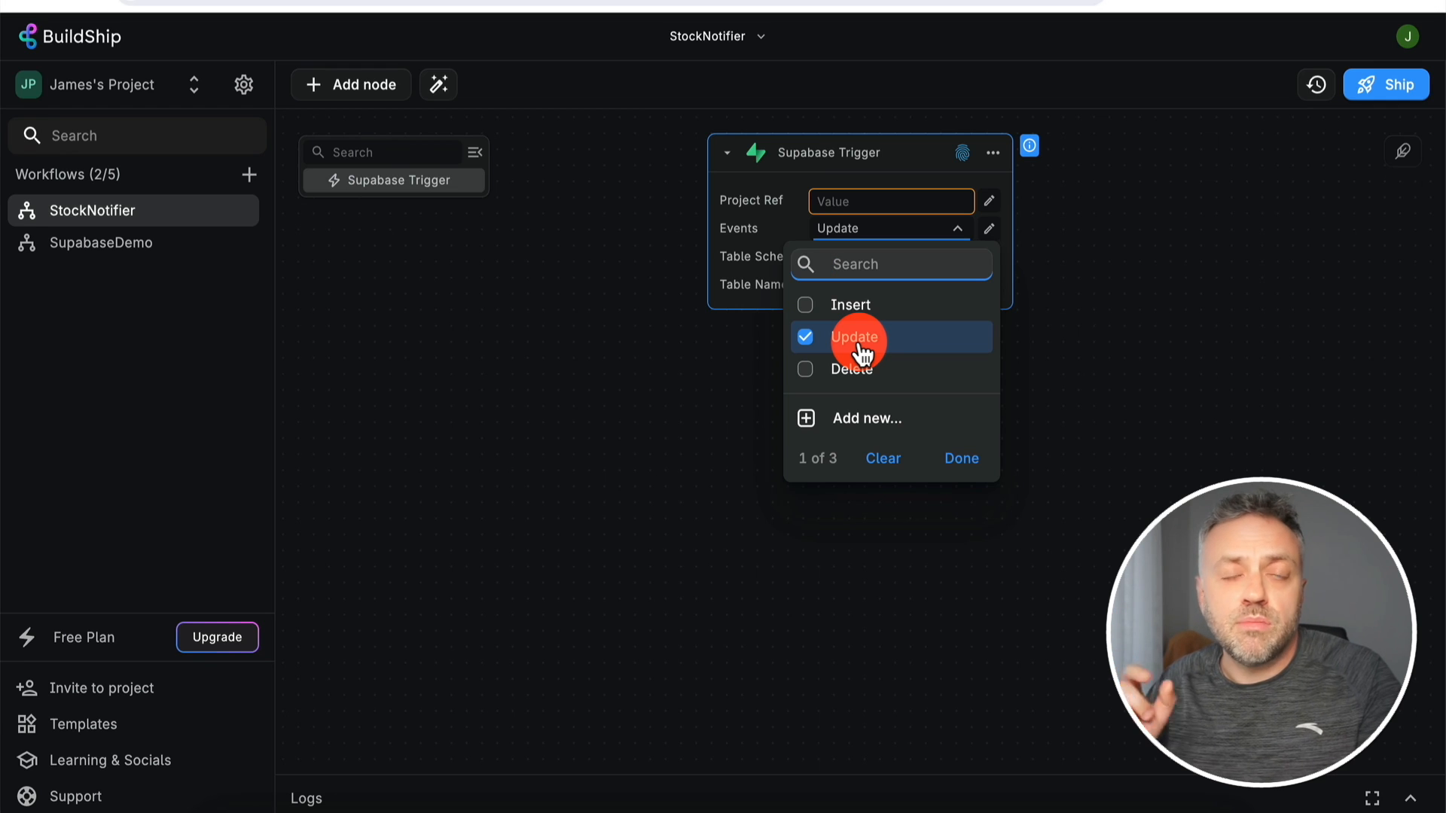
pyautogui.click(959, 460)
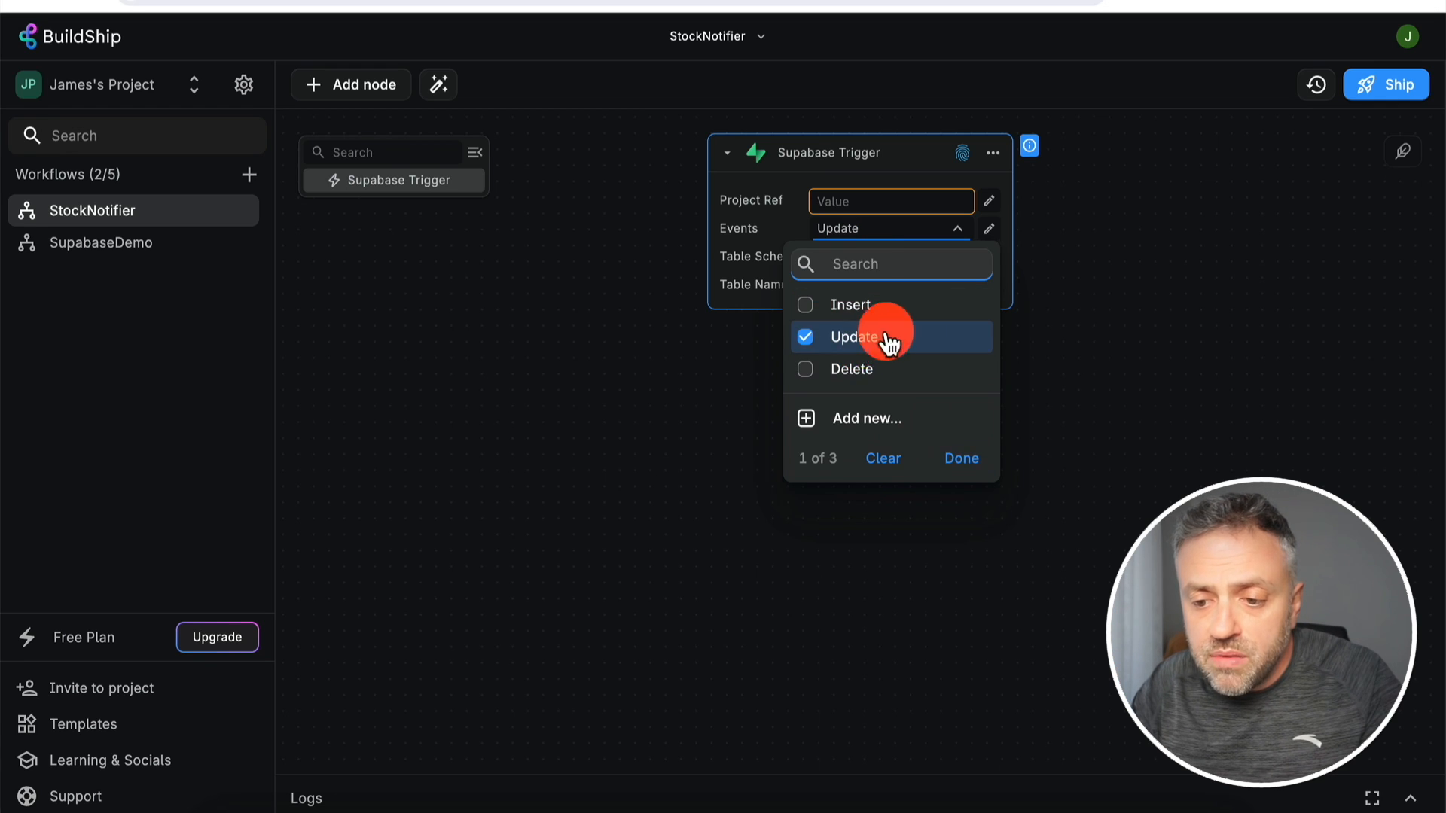
pyautogui.click(960, 459)
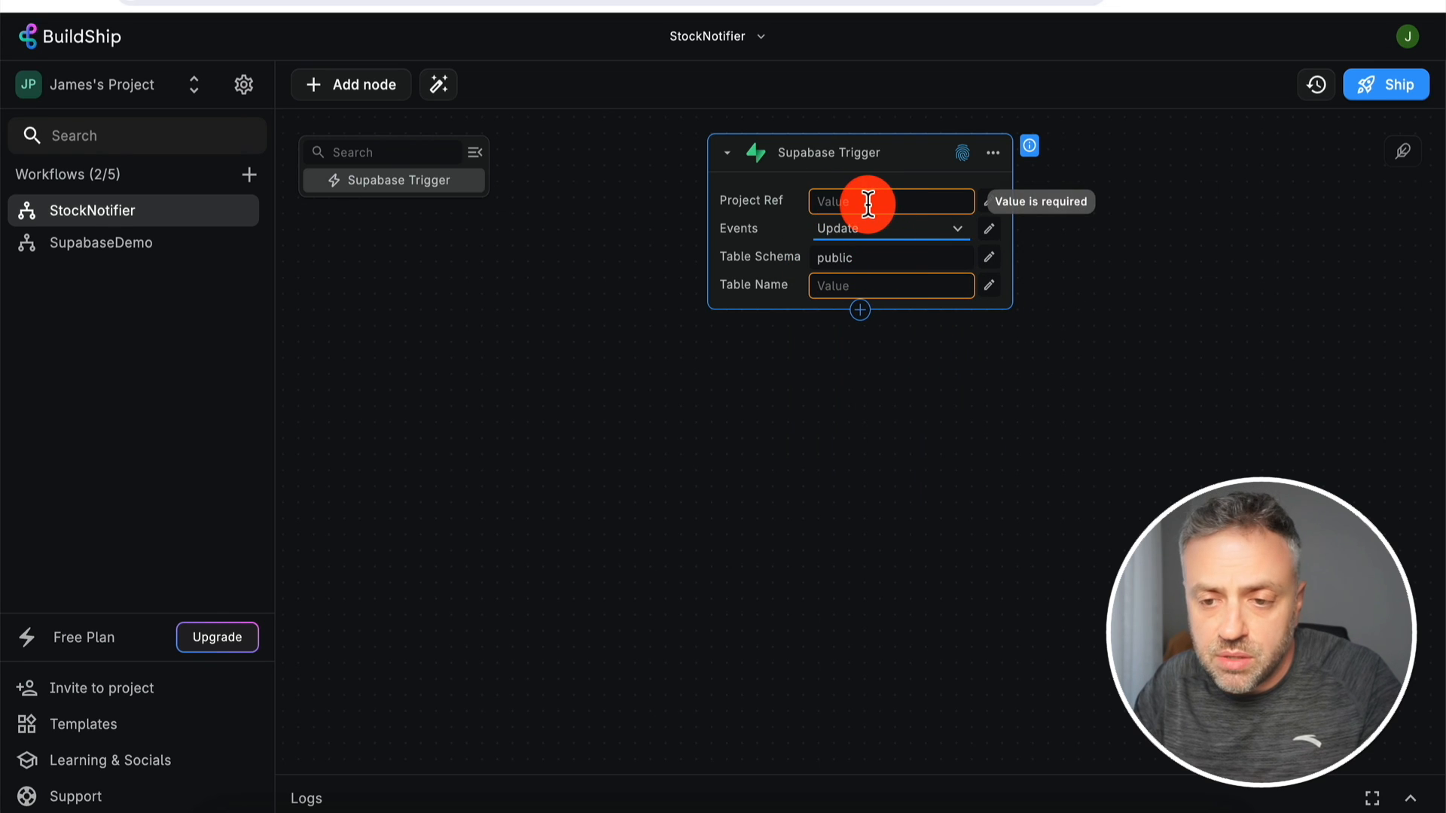
# Copy the project's reference ID from the Supabase project settings and paste it as the BuildShip trigger's Project Ref
pyautogui.click(392, 3)
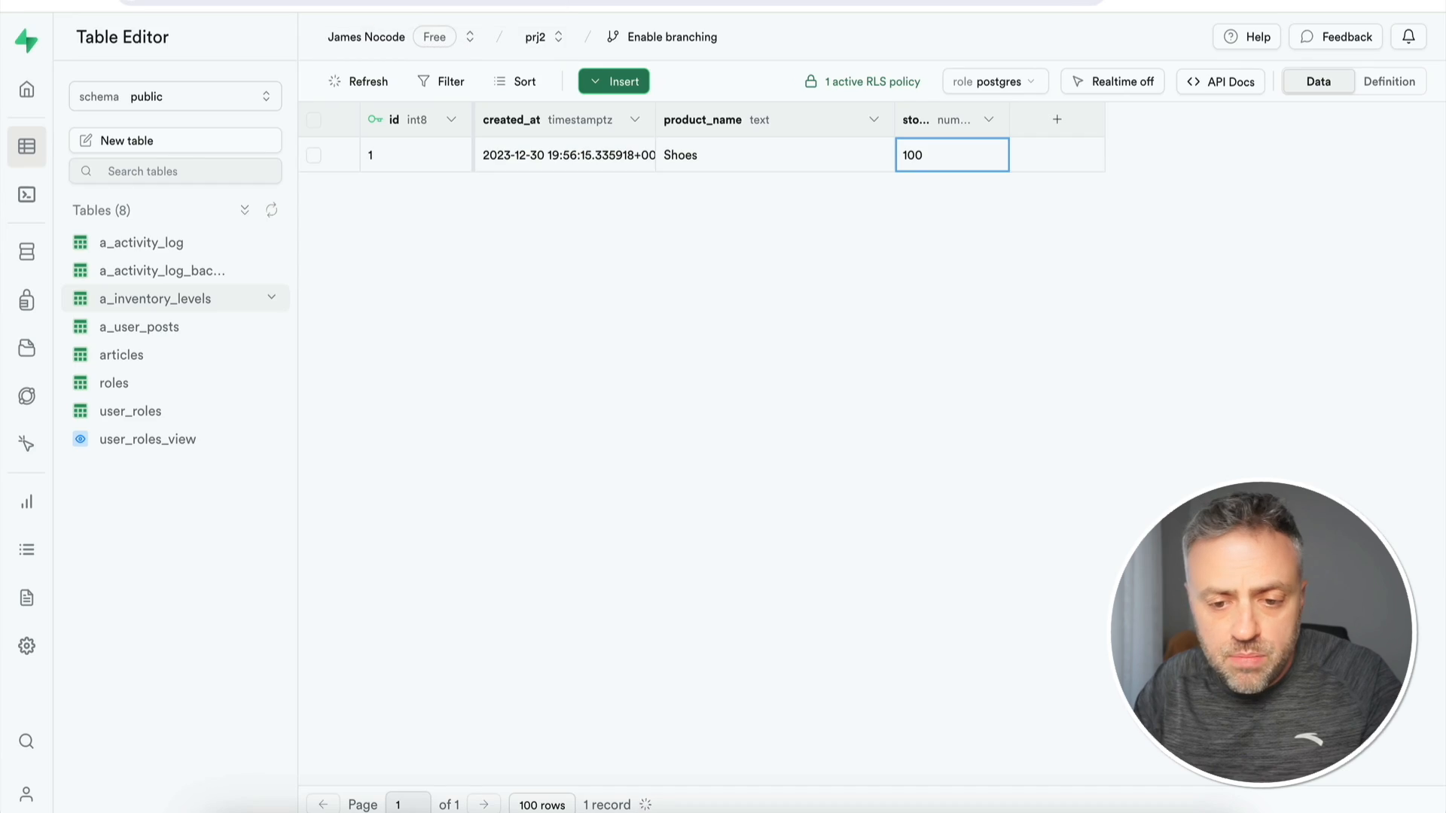
pyautogui.click(27, 645)
pyautogui.click(1283, 296)
pyautogui.click(640, 2)
pyautogui.click(843, 203)
pyautogui.press('super+v')
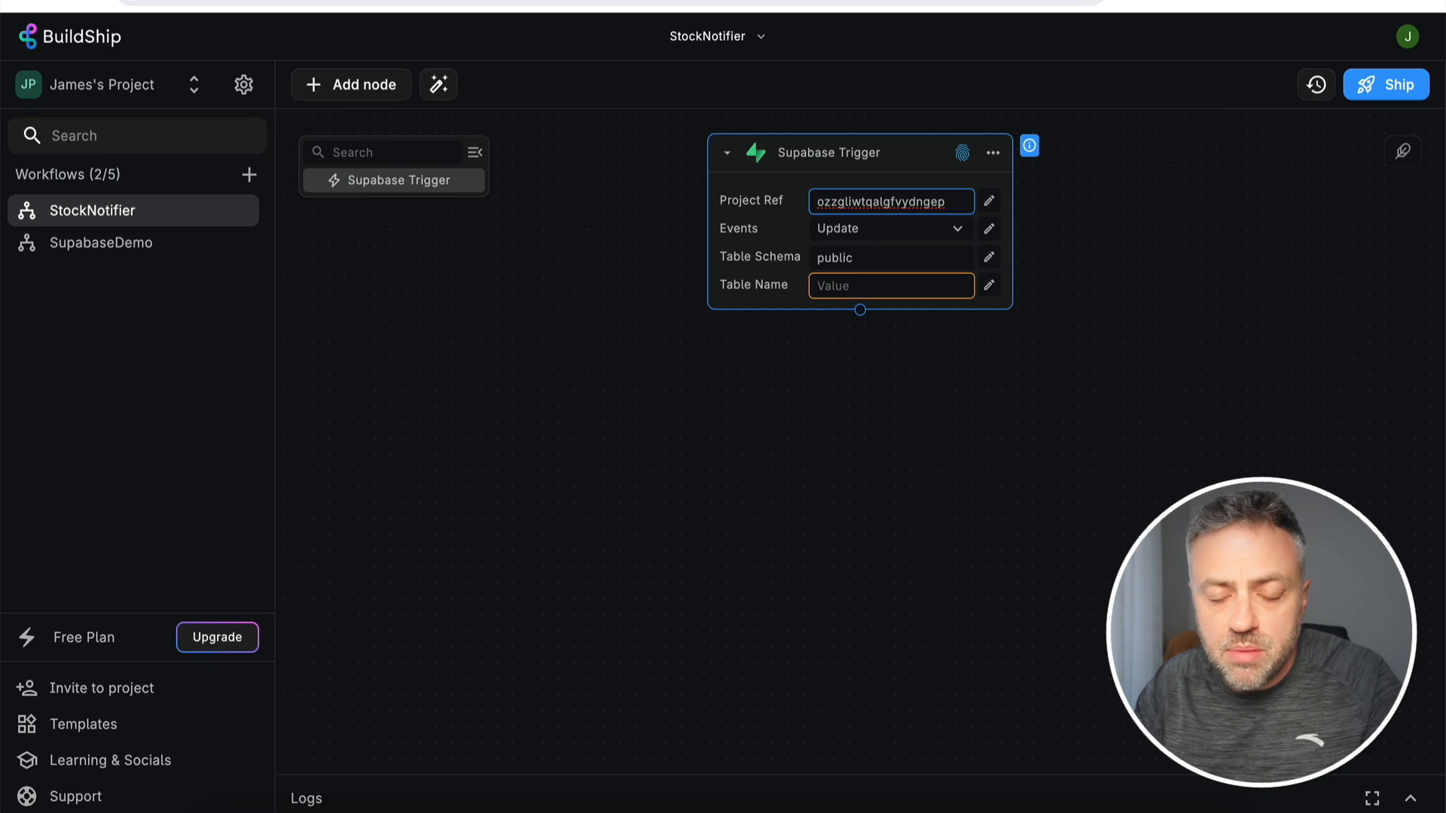
# Look up the inventory table in Supabase, enter a_inventory_levels as the BuildShip trigger's table name and ship the StockNotifier workflow
pyautogui.click(392, 4)
pyautogui.click(28, 147)
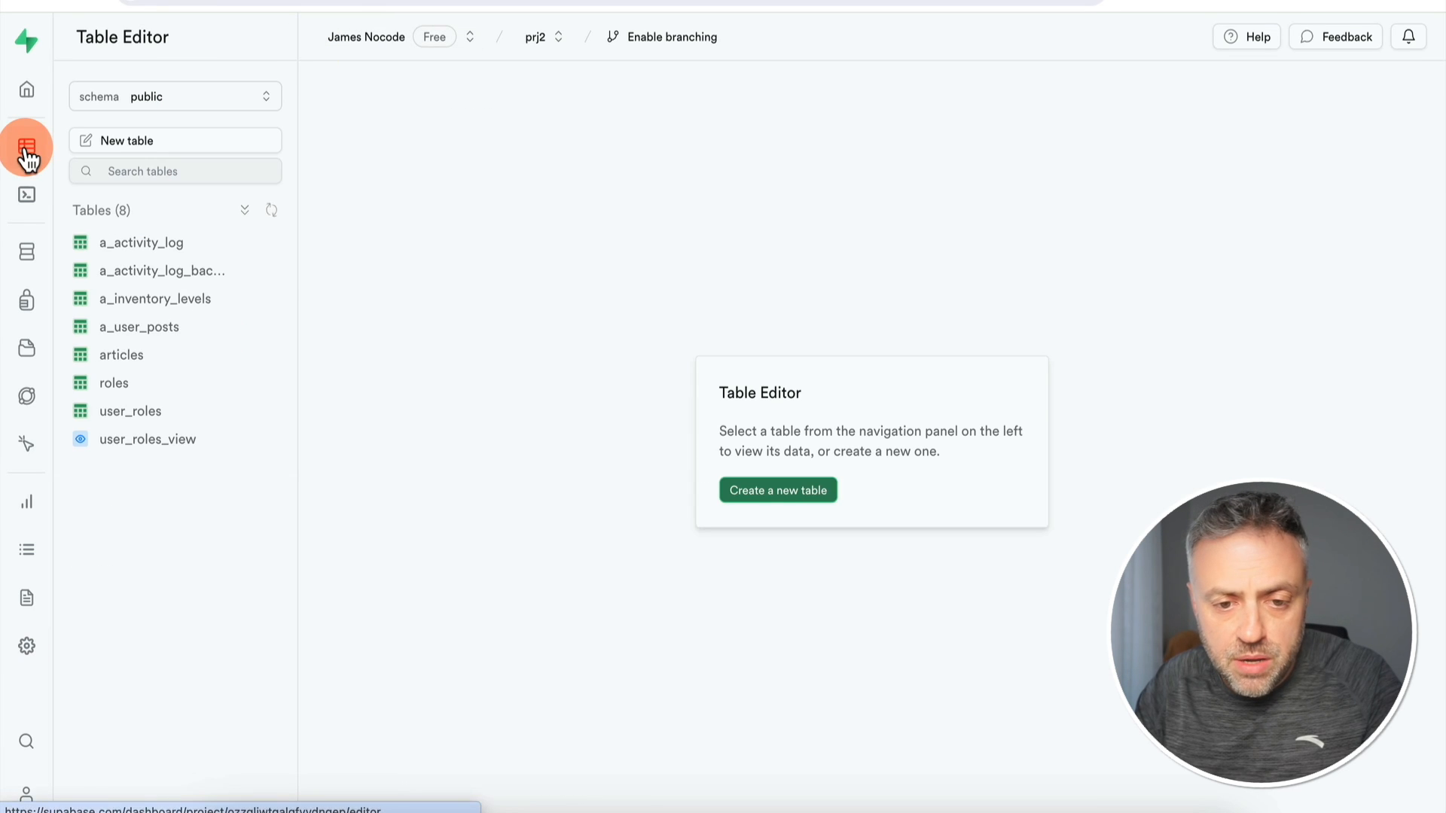
pyautogui.click(169, 305)
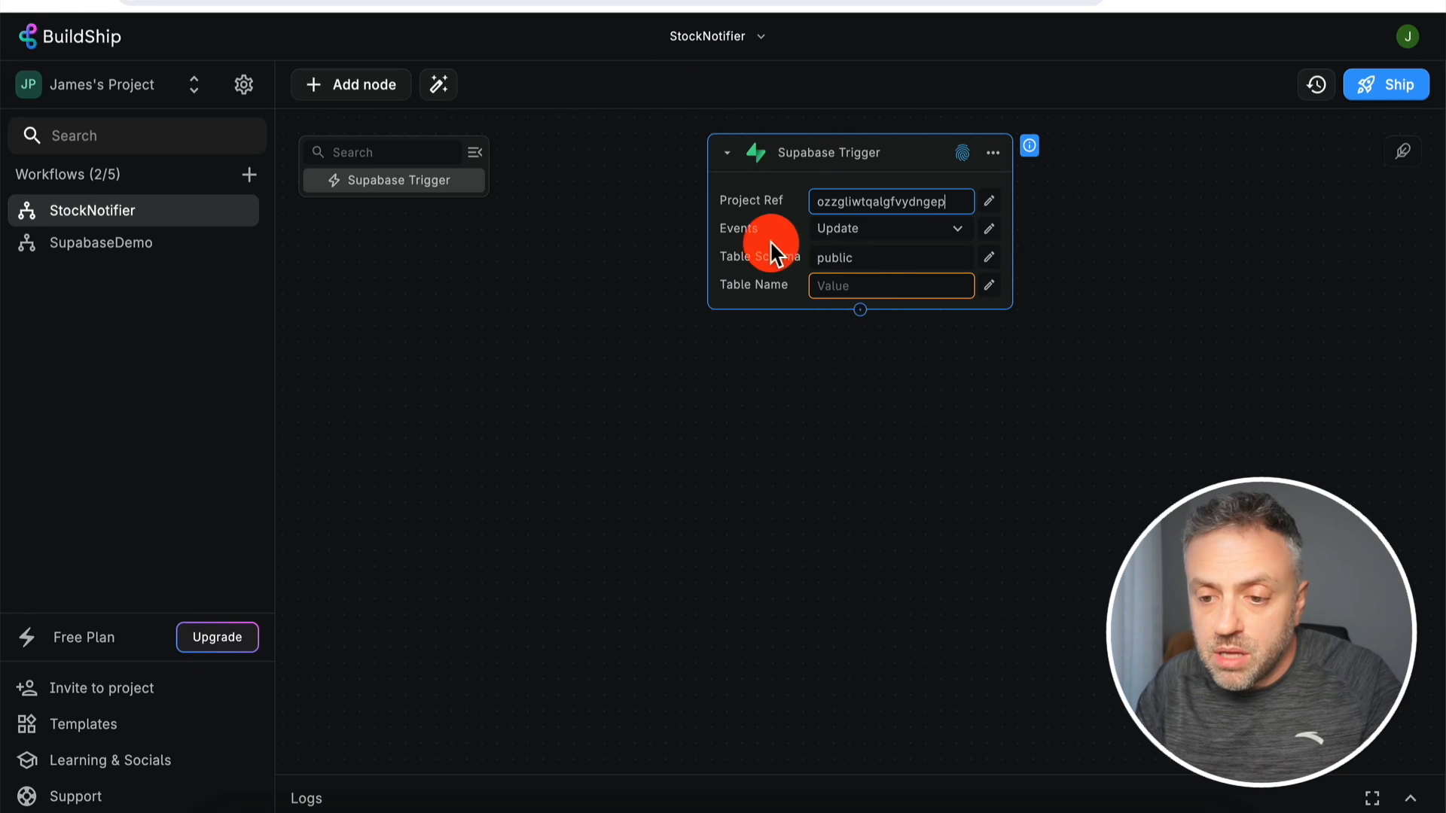
pyautogui.click(866, 284)
pyautogui.write('a_inve')
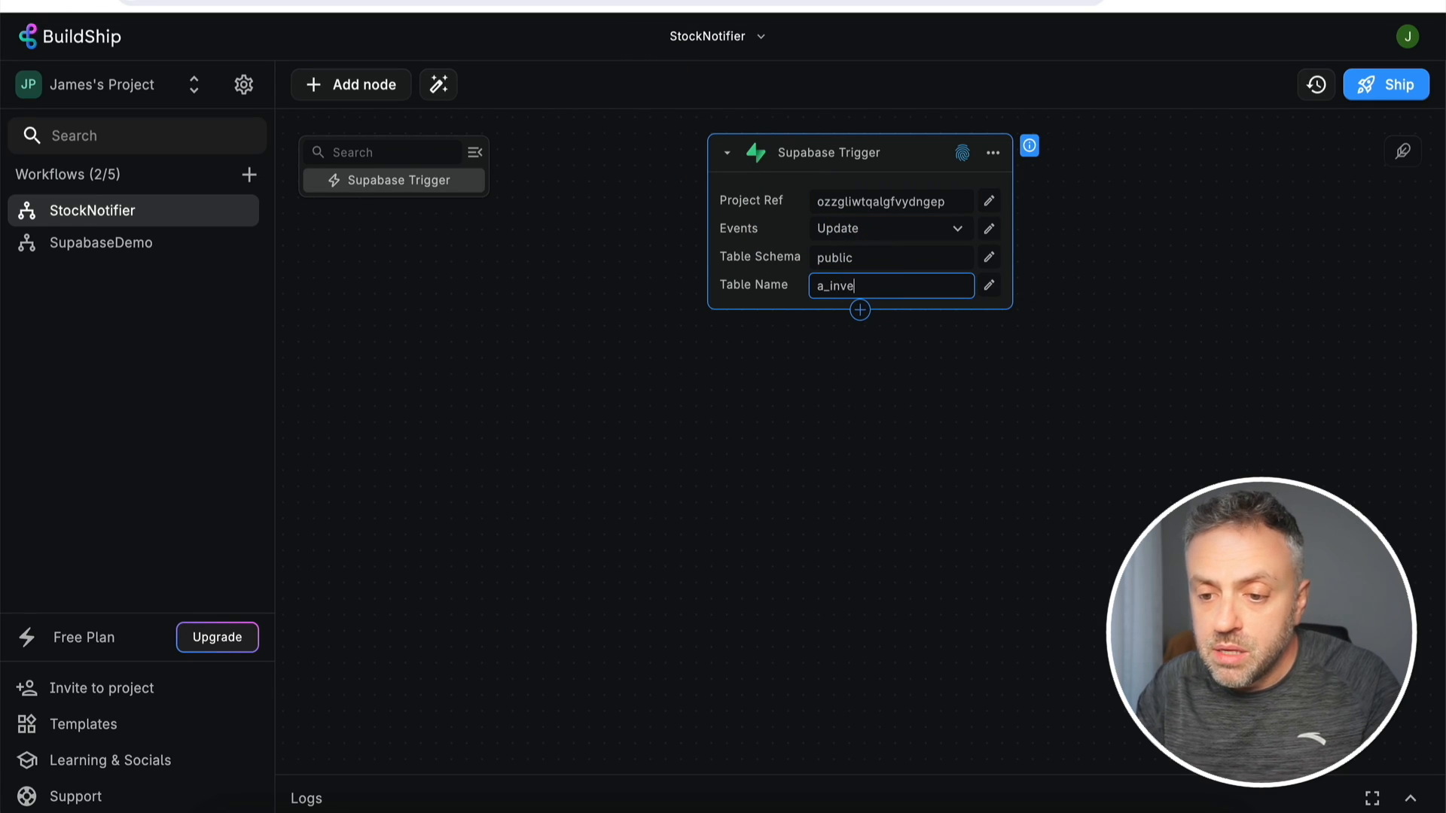
pyautogui.write('ntory_levels')
pyautogui.click(1387, 91)
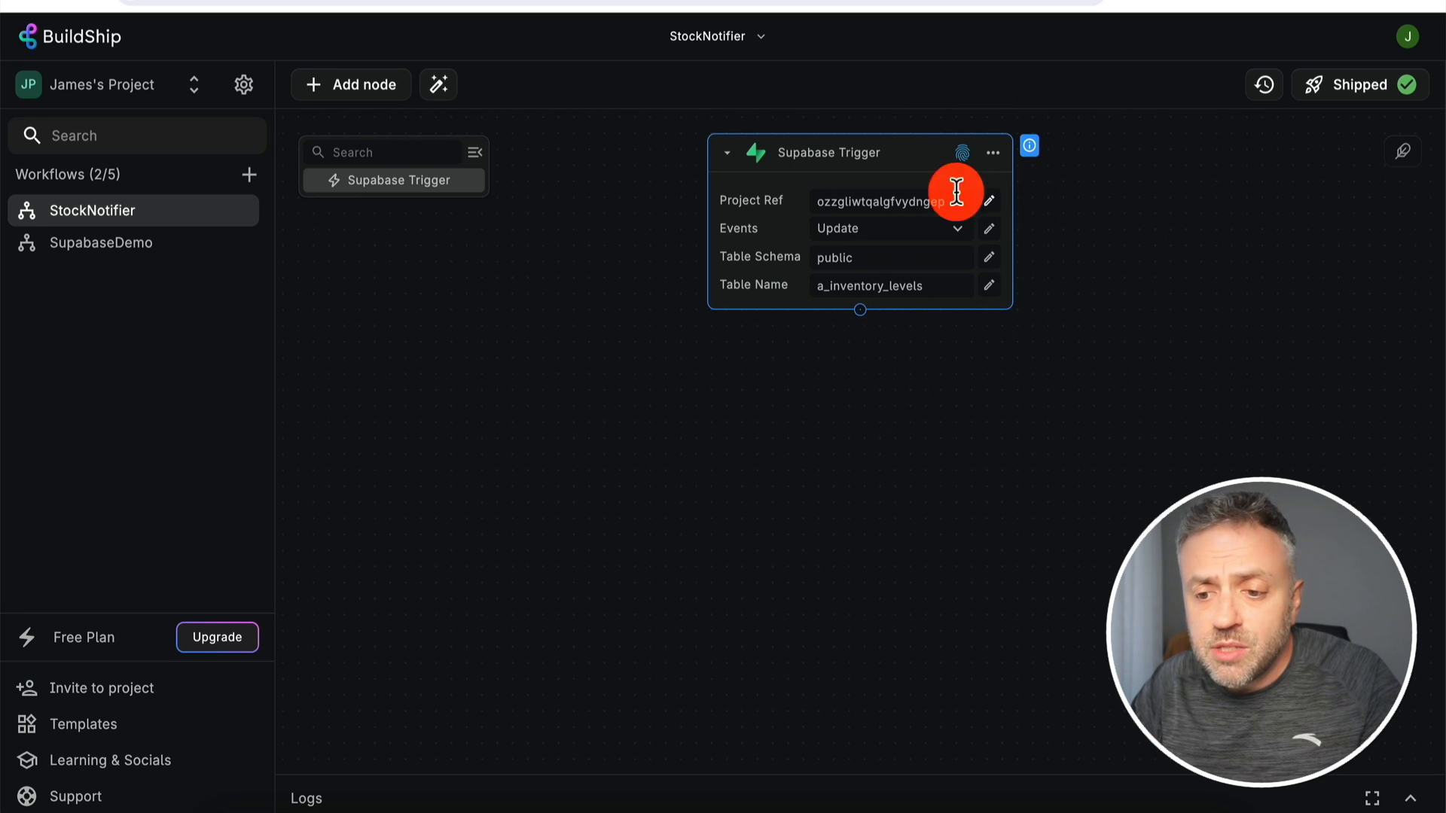
# Expand the StockNotifier logs with auto fetch on, and add the Zion Limited shoe to the cart in the FlutterFlow test app
pyautogui.click(1410, 798)
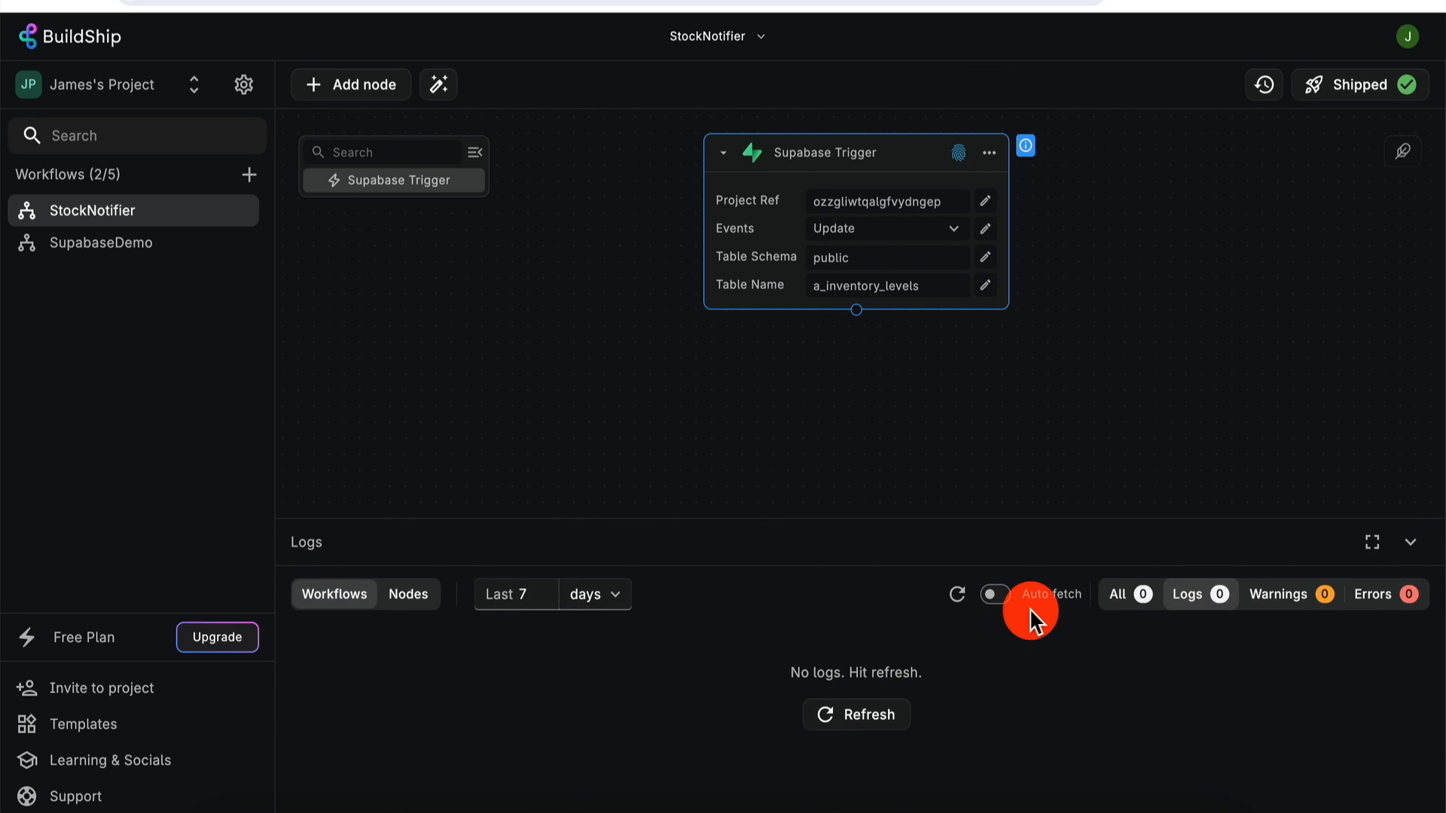
pyautogui.click(1006, 598)
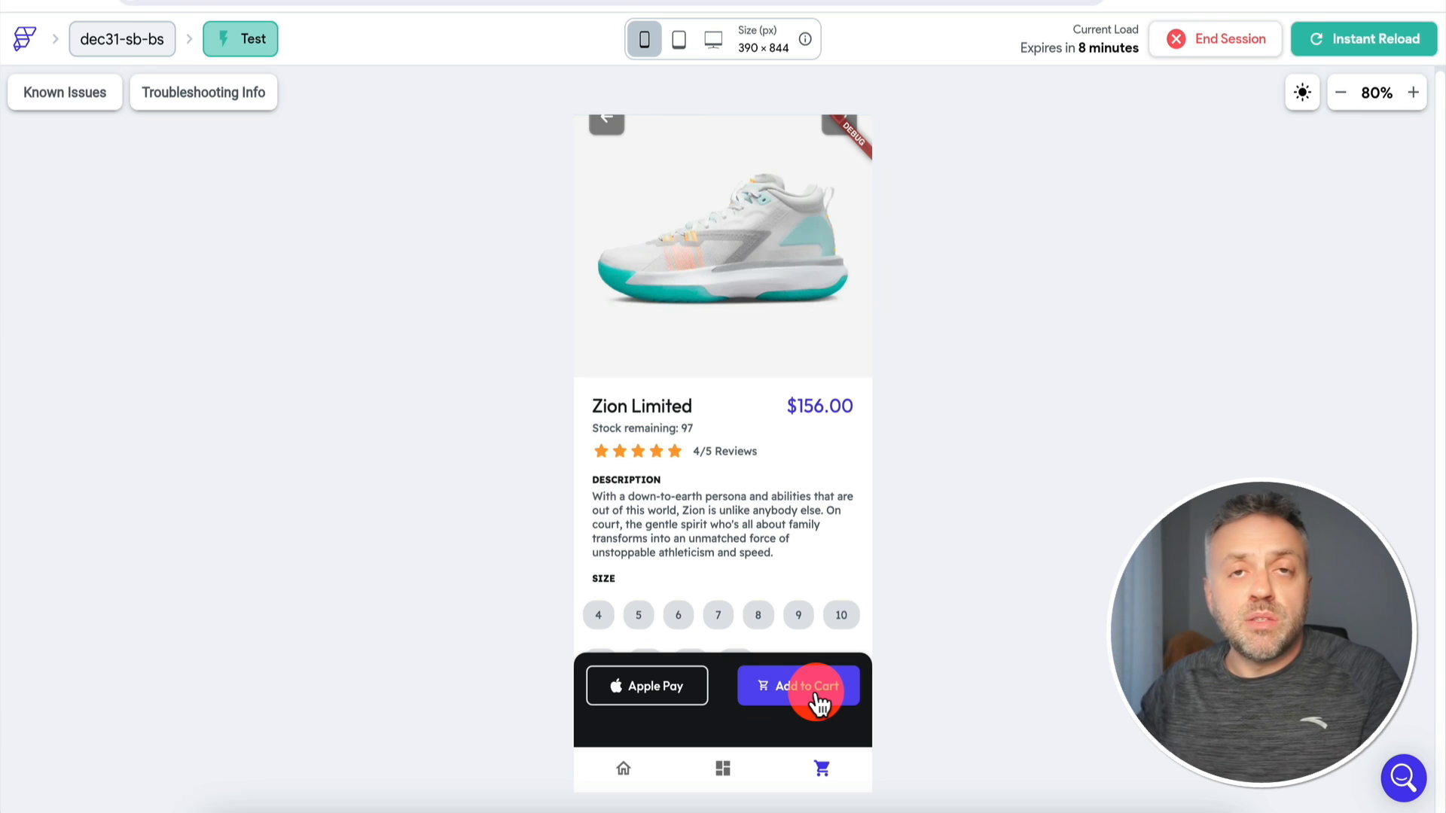
pyautogui.click(818, 706)
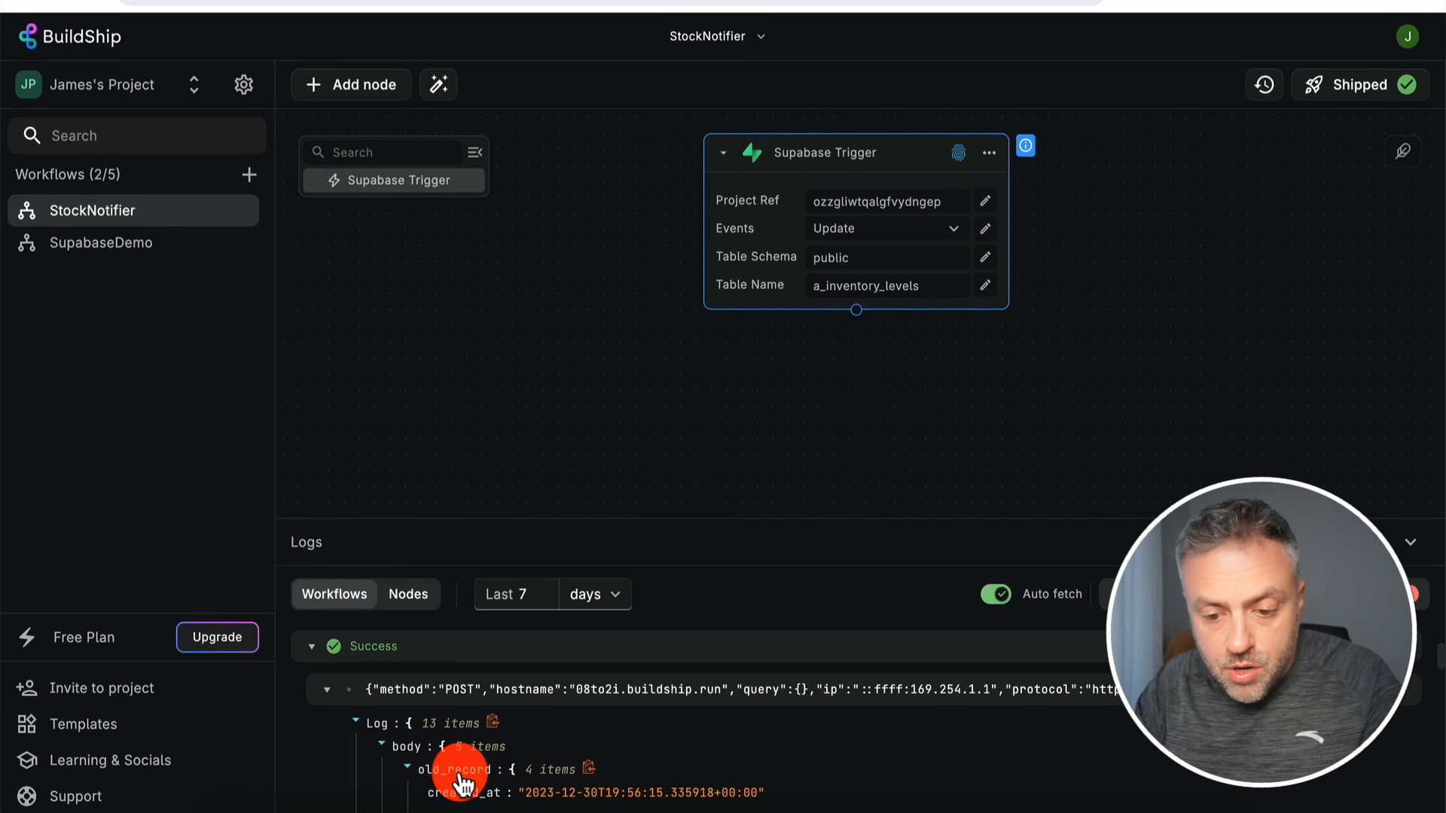
# Examine the old_record and record objects in the StockNotifier log's body, comparing their stock values
pyautogui.scroll(-1, 432, 759)
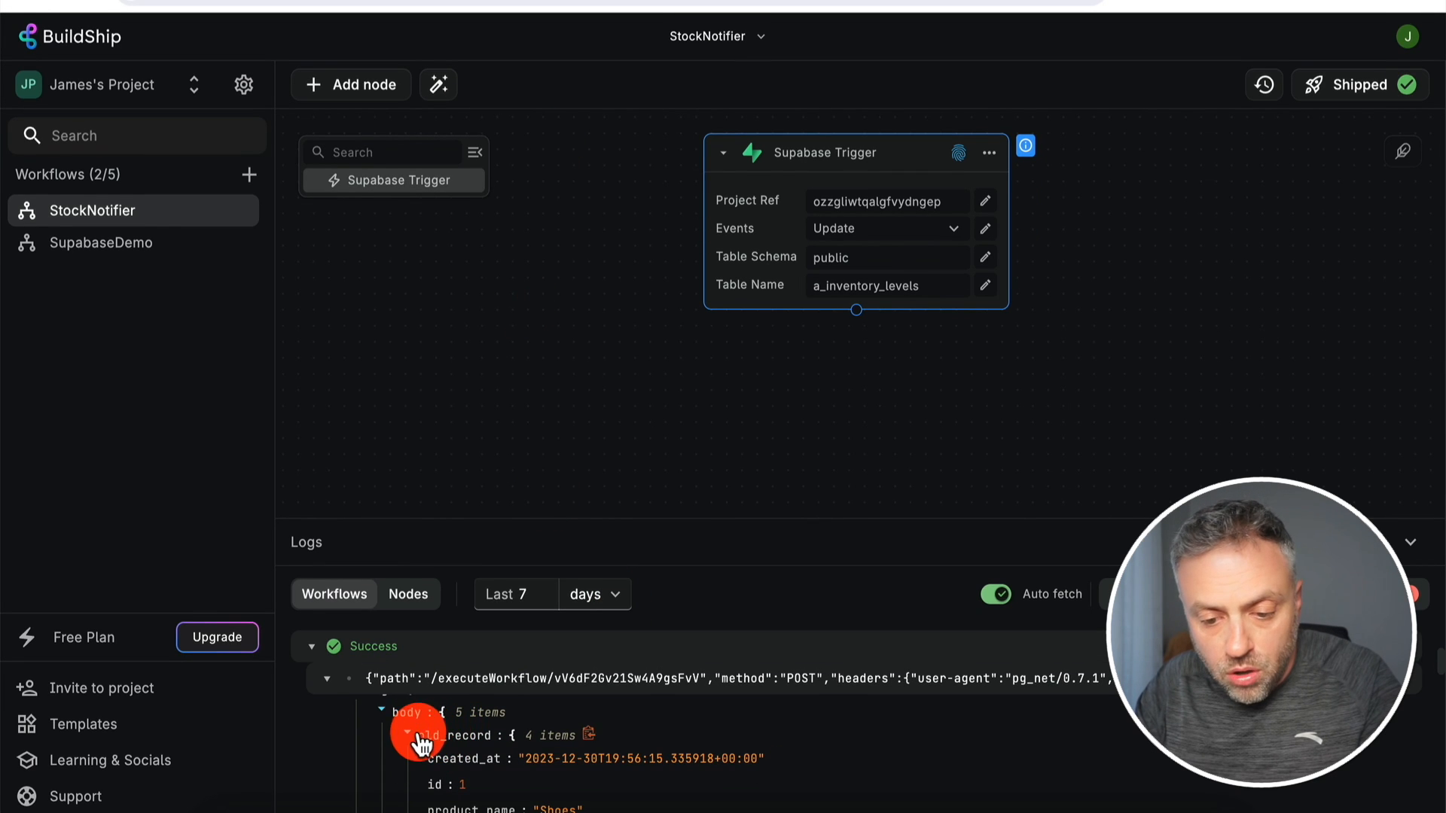
pyautogui.scroll(-1, 421, 744)
pyautogui.scroll(2, 403, 750)
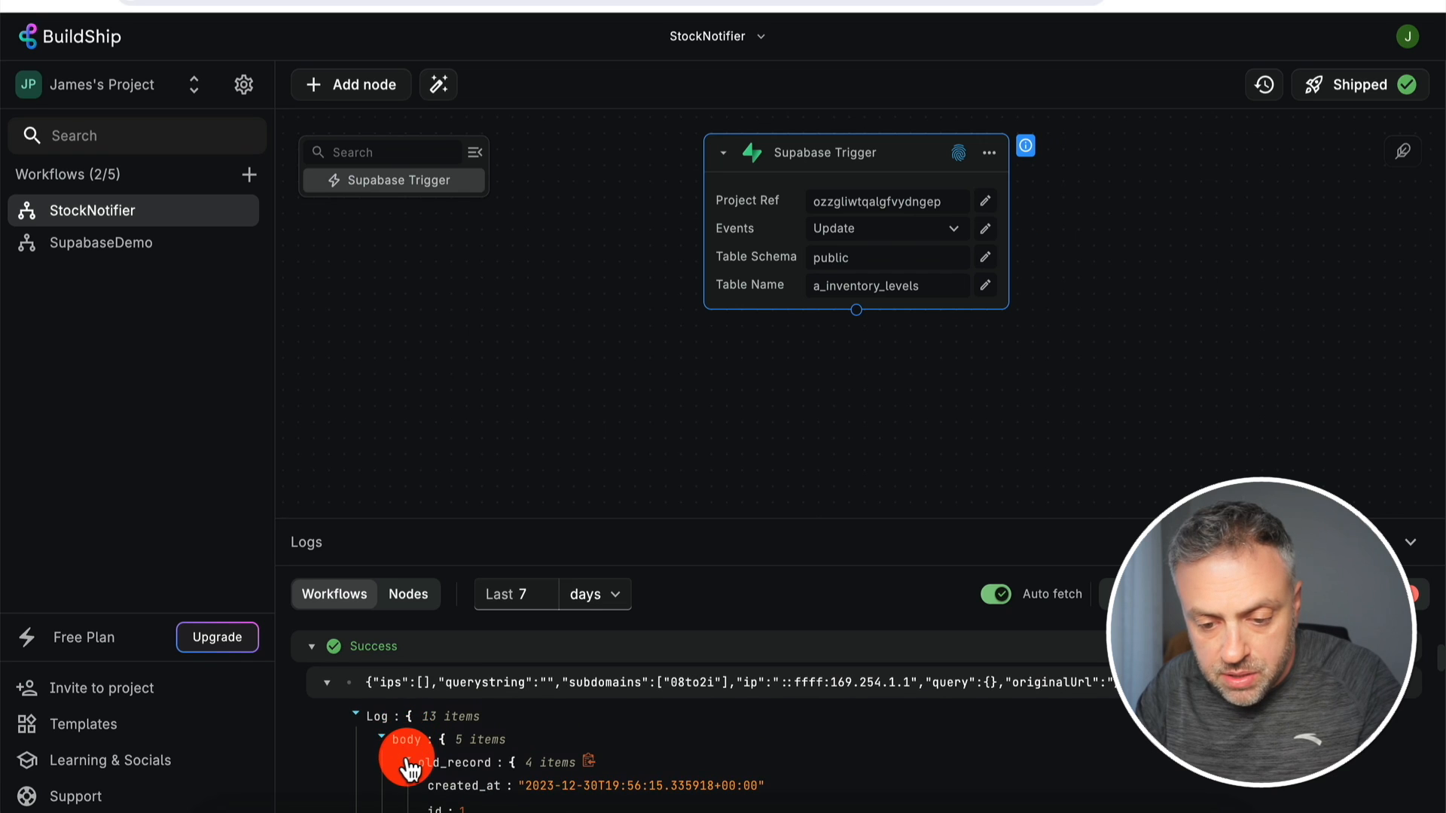
pyautogui.click(405, 761)
pyautogui.scroll(-1, 444, 764)
pyautogui.scroll(-2, 452, 772)
pyautogui.scroll(1, 459, 783)
pyautogui.scroll(3, 475, 783)
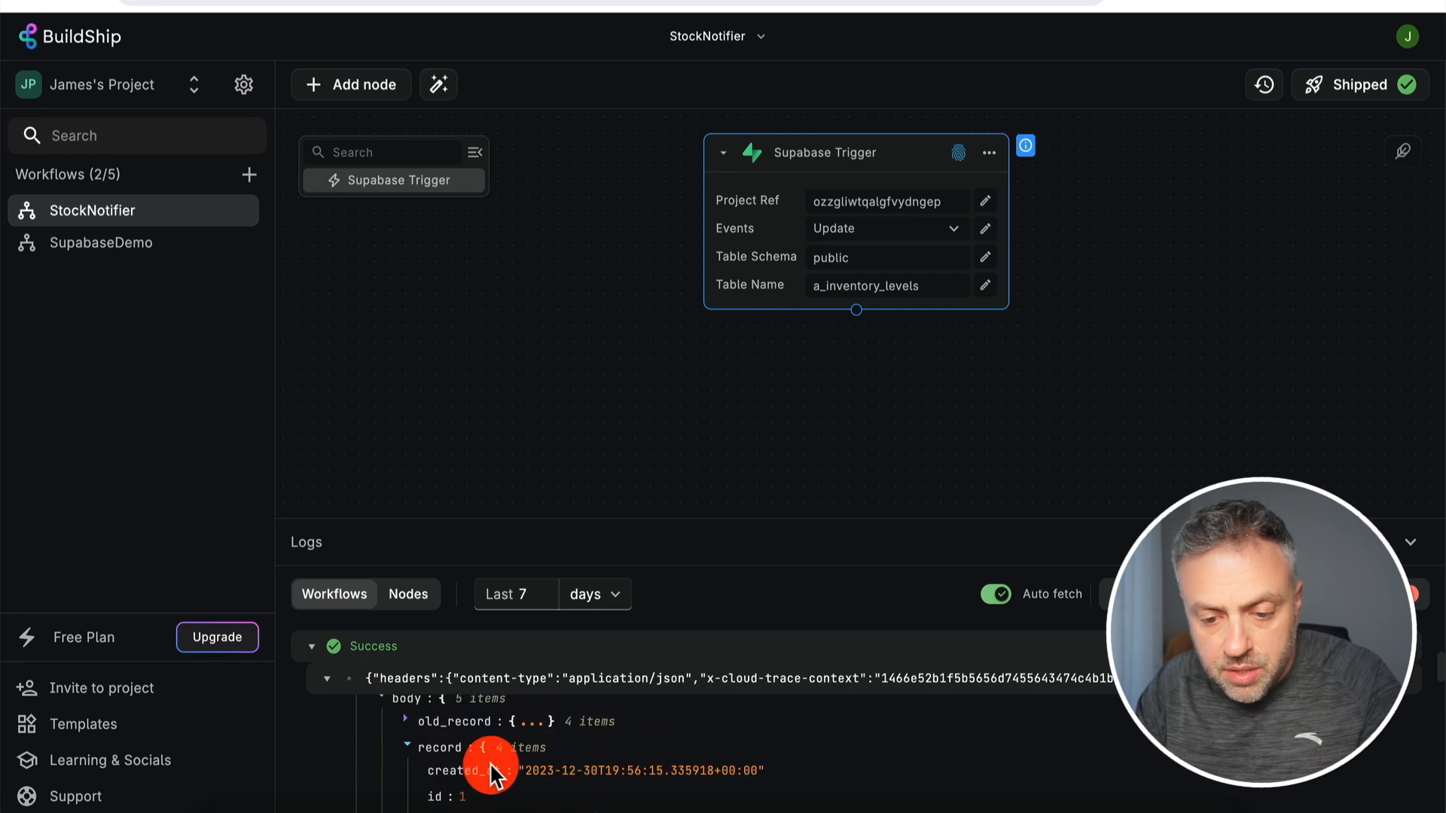
pyautogui.scroll(-1, 452, 734)
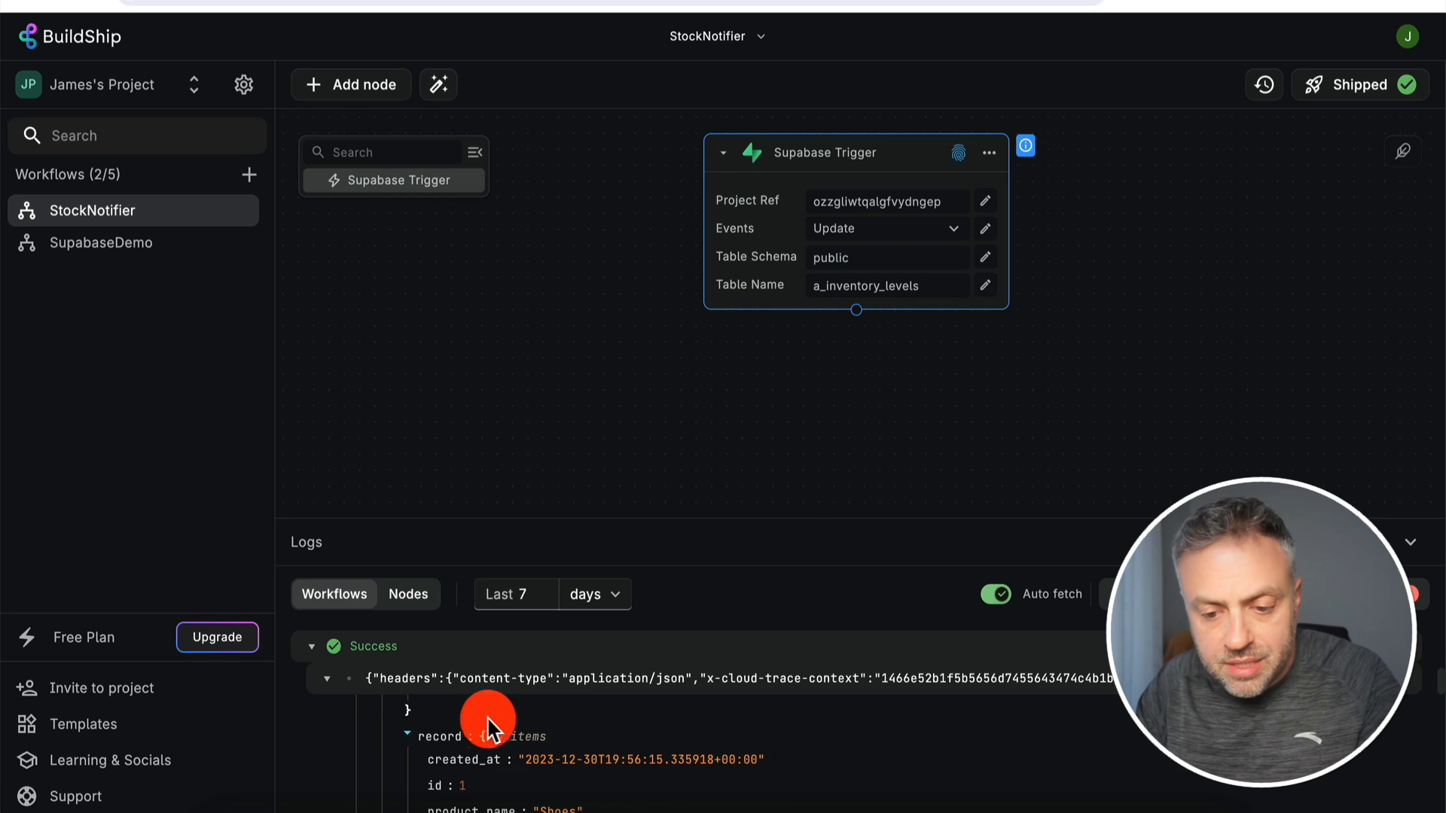
pyautogui.scroll(-3, 486, 753)
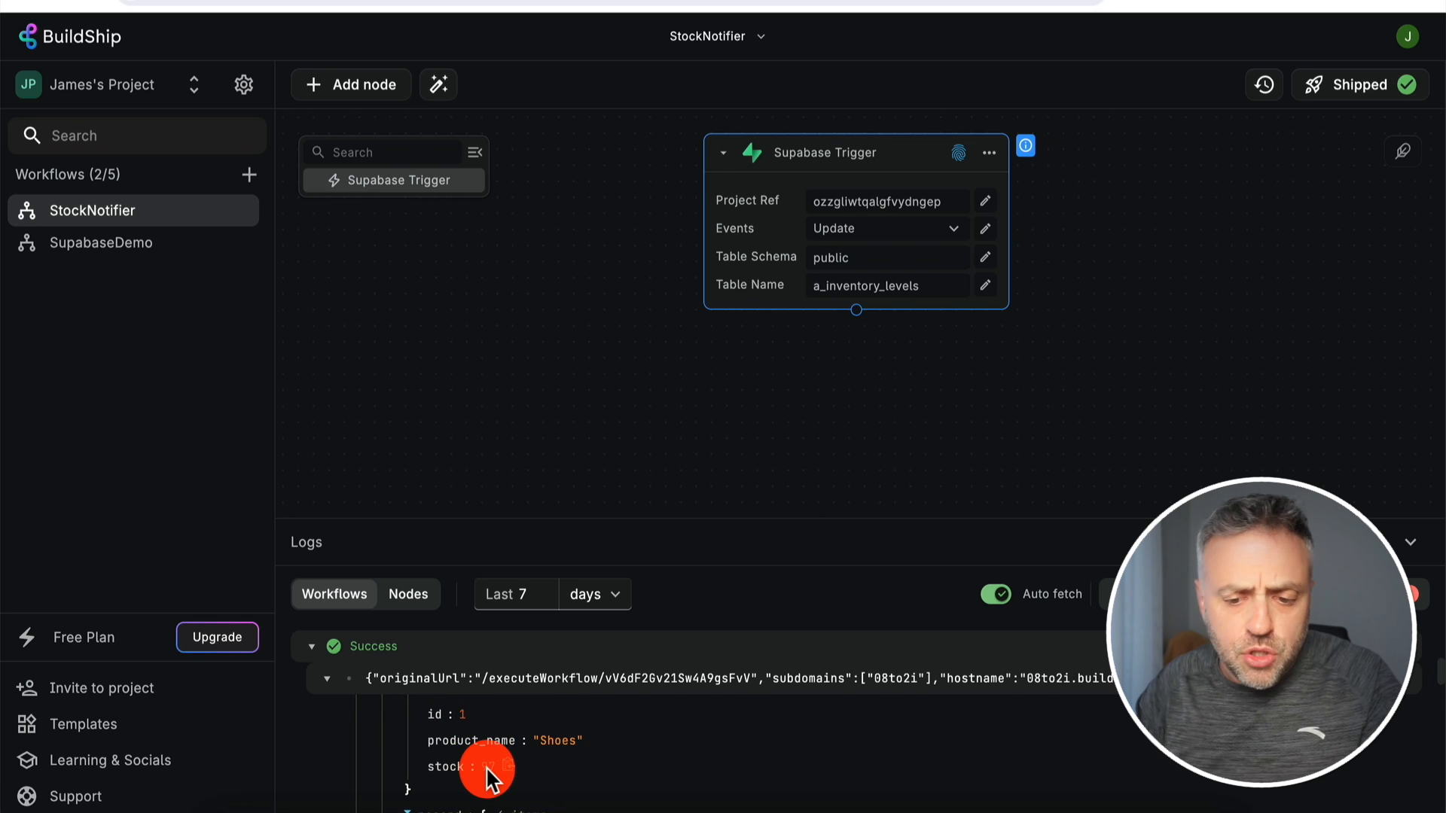
pyautogui.scroll(-2, 485, 767)
pyautogui.scroll(2, 486, 767)
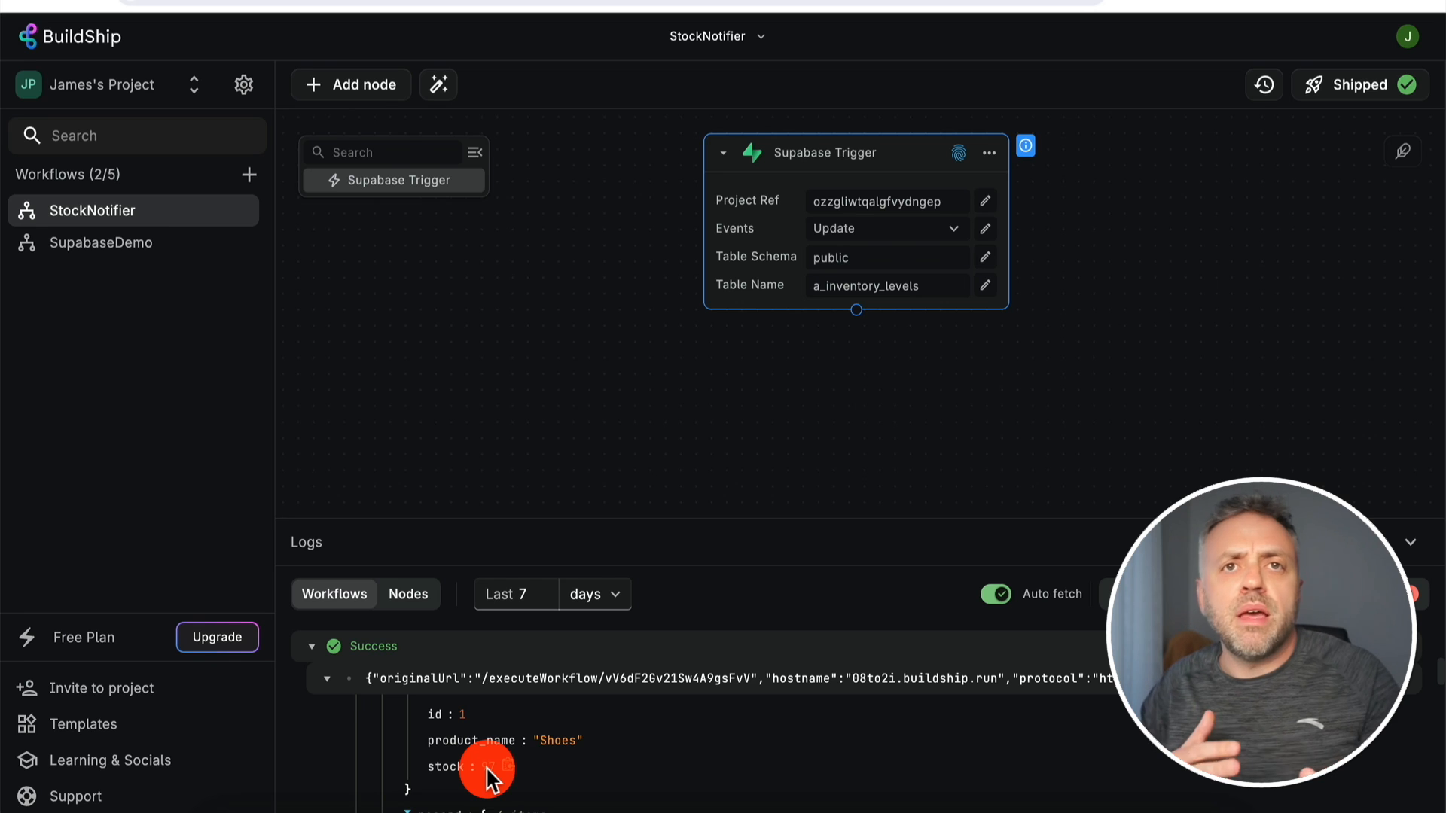
pyautogui.scroll(-2, 486, 766)
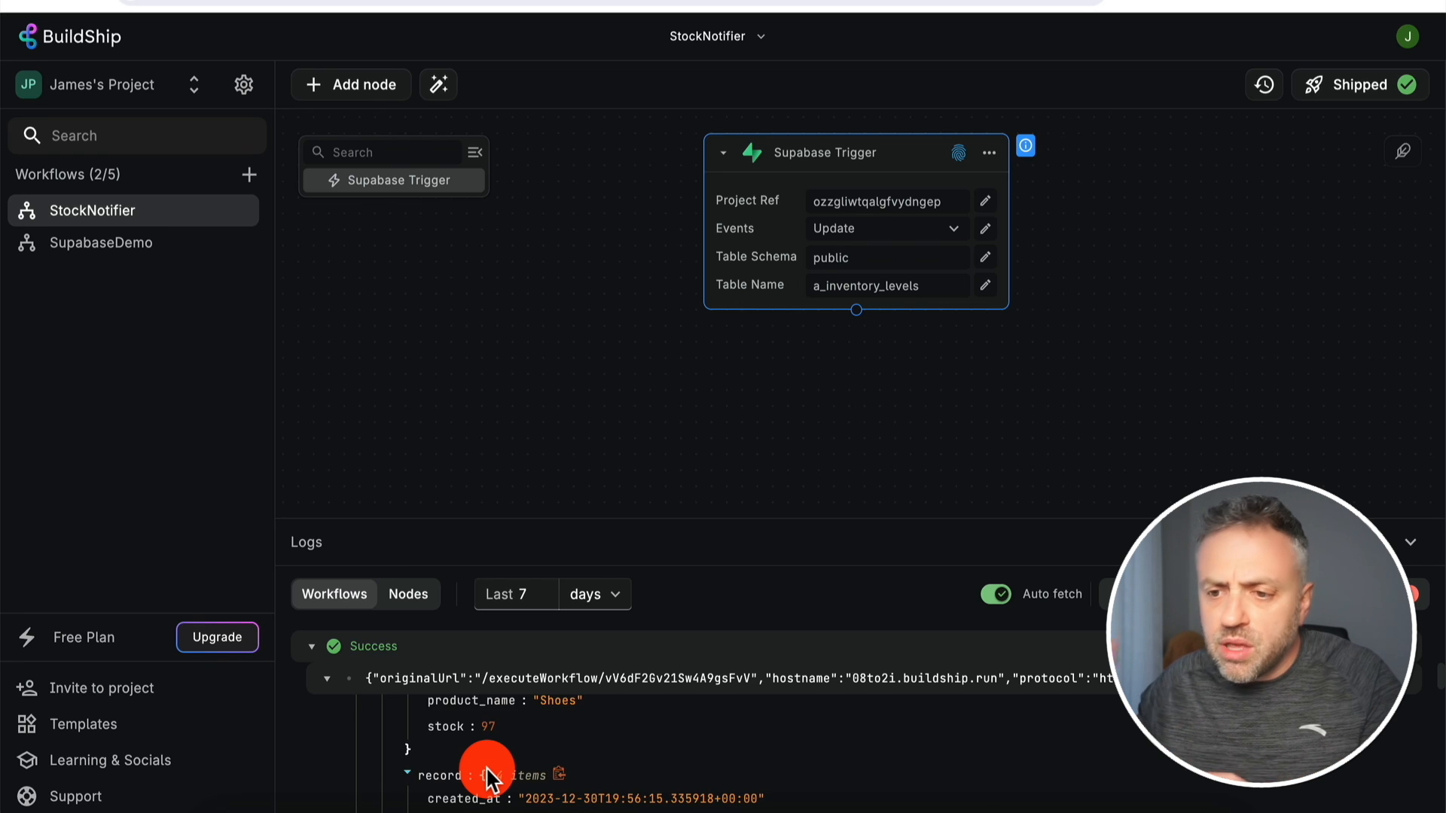
pyautogui.scroll(2, 486, 767)
pyautogui.scroll(-2, 485, 766)
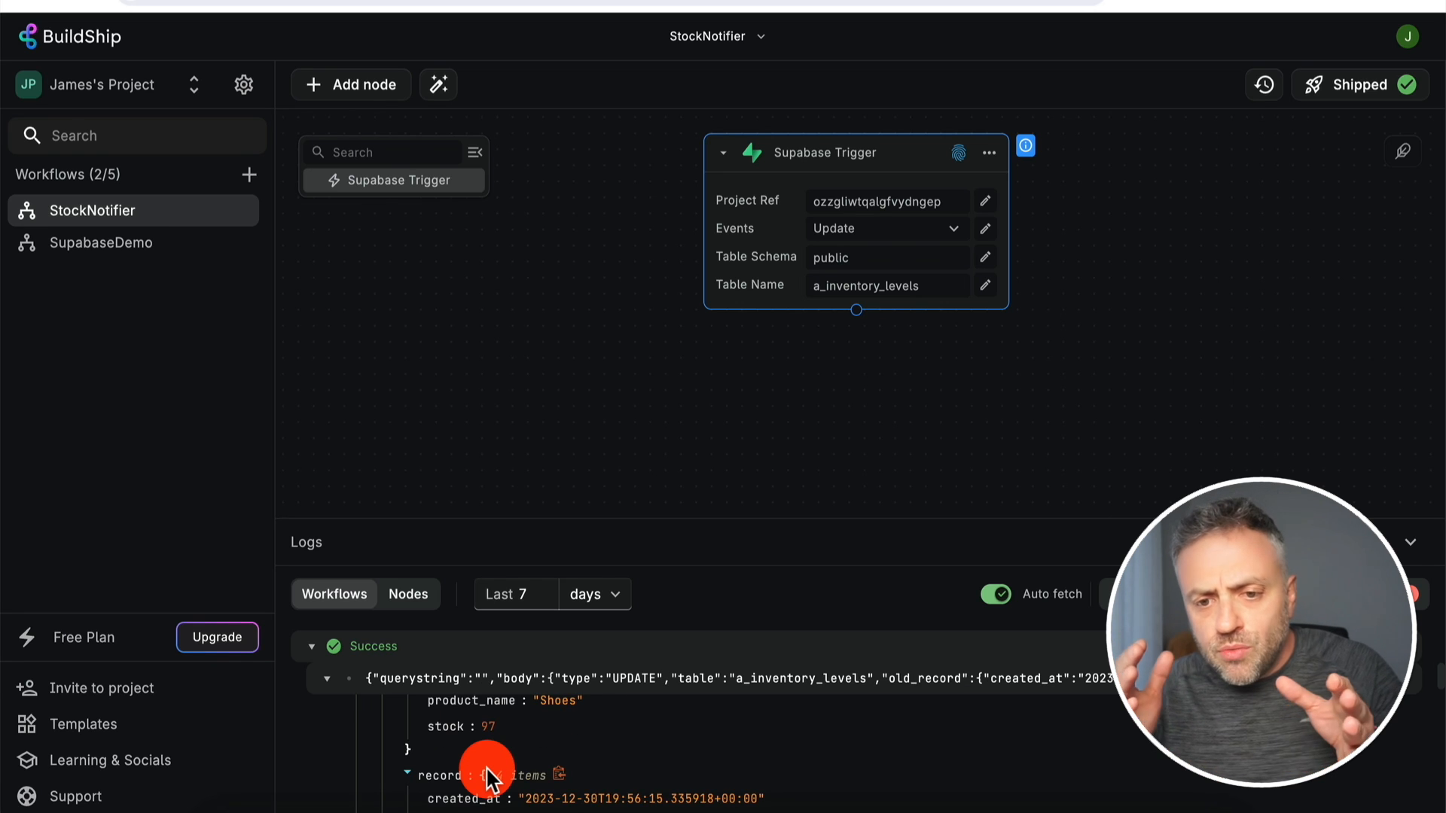
pyautogui.scroll(2, 486, 767)
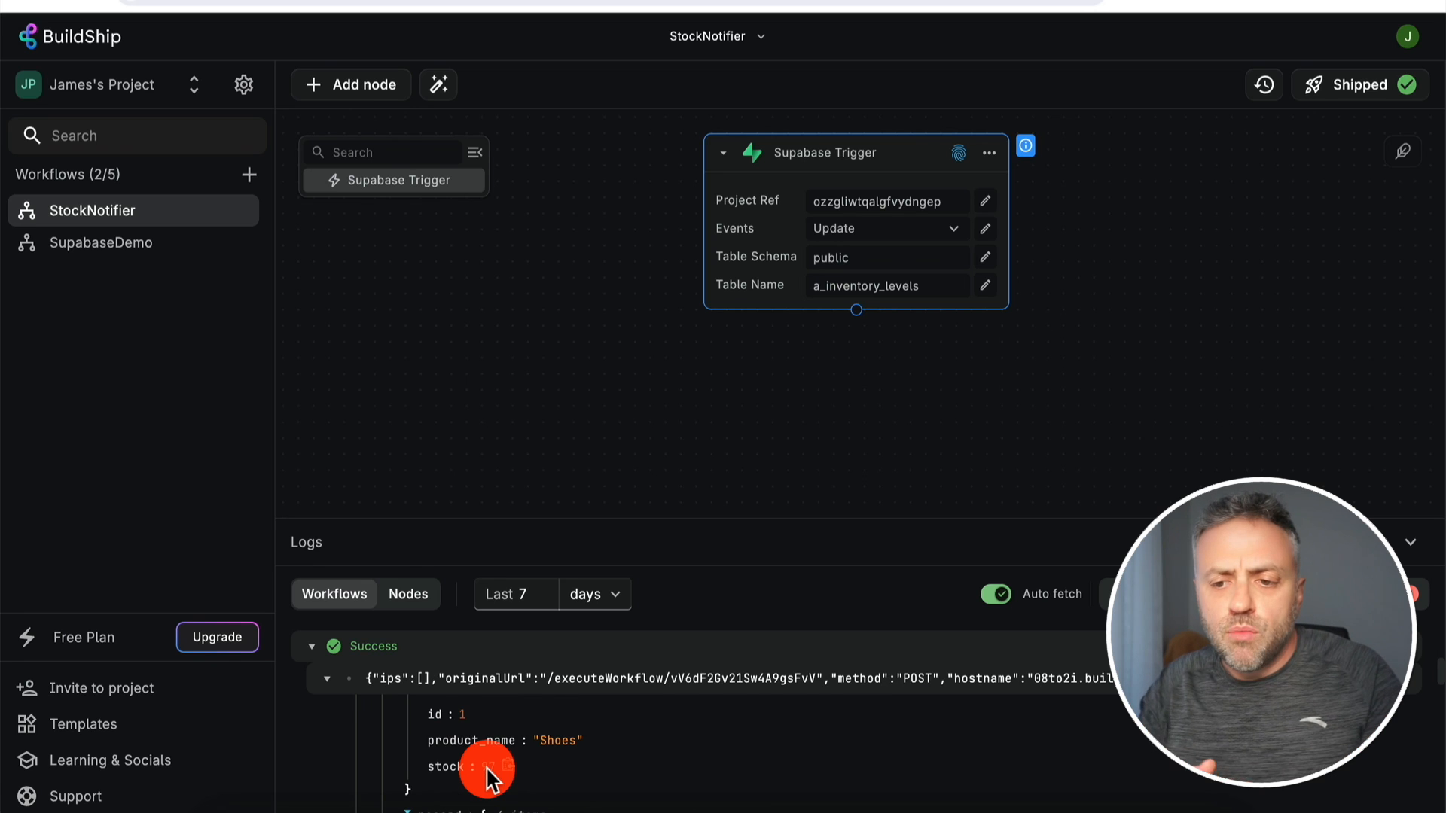
pyautogui.scroll(-2, 486, 767)
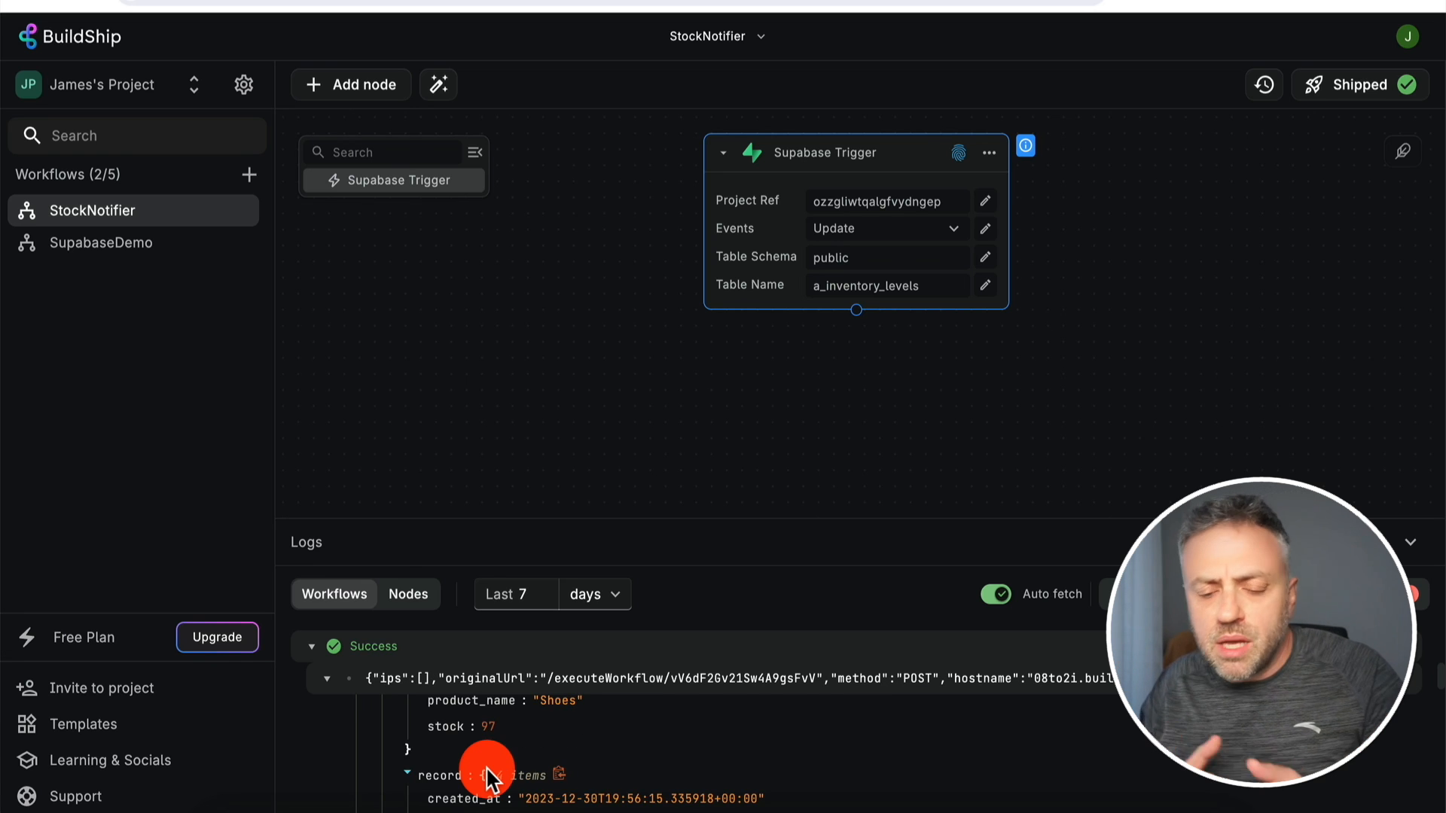
pyautogui.scroll(2, 486, 767)
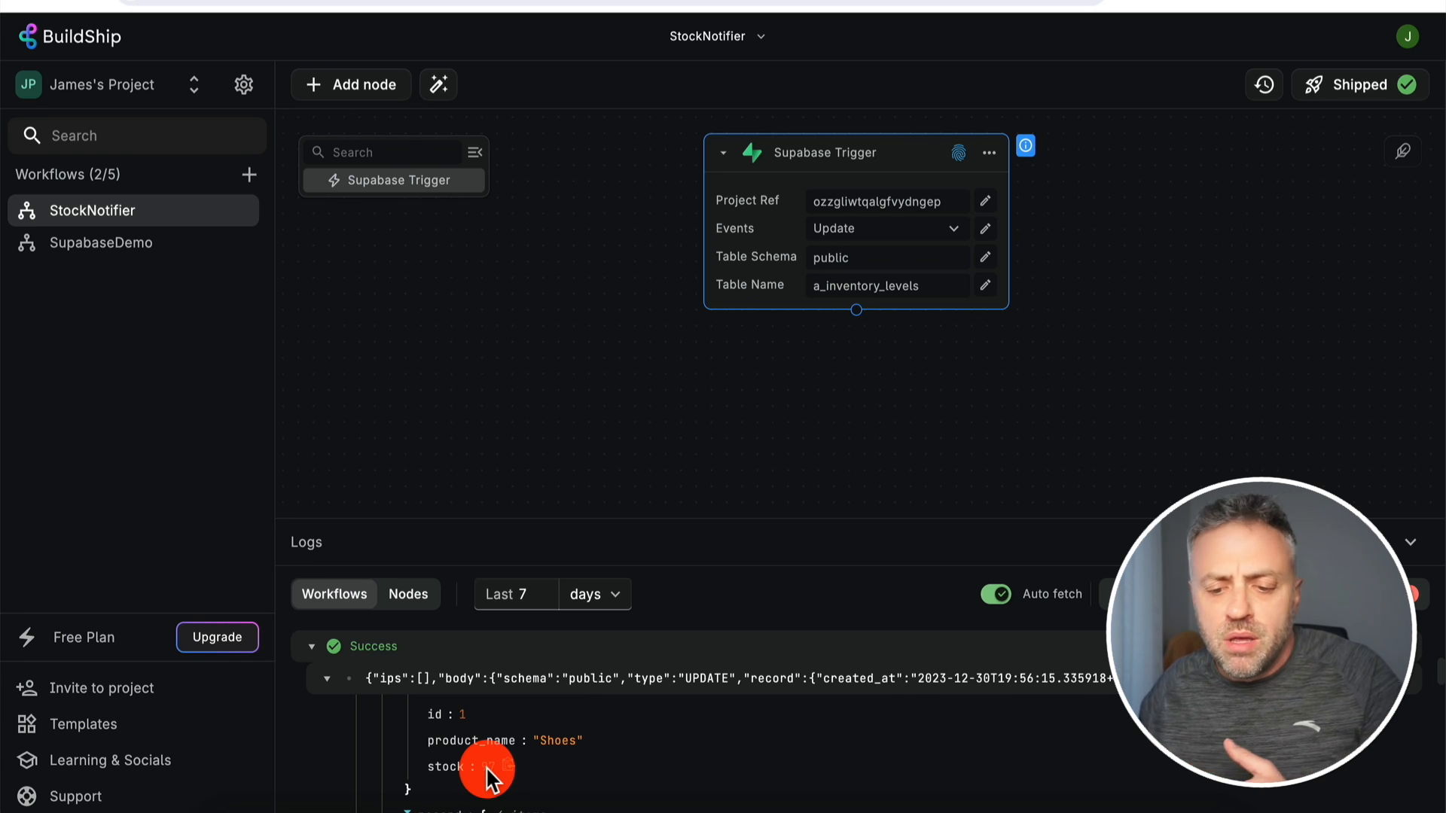
pyautogui.scroll(-2, 485, 766)
pyautogui.scroll(2, 486, 767)
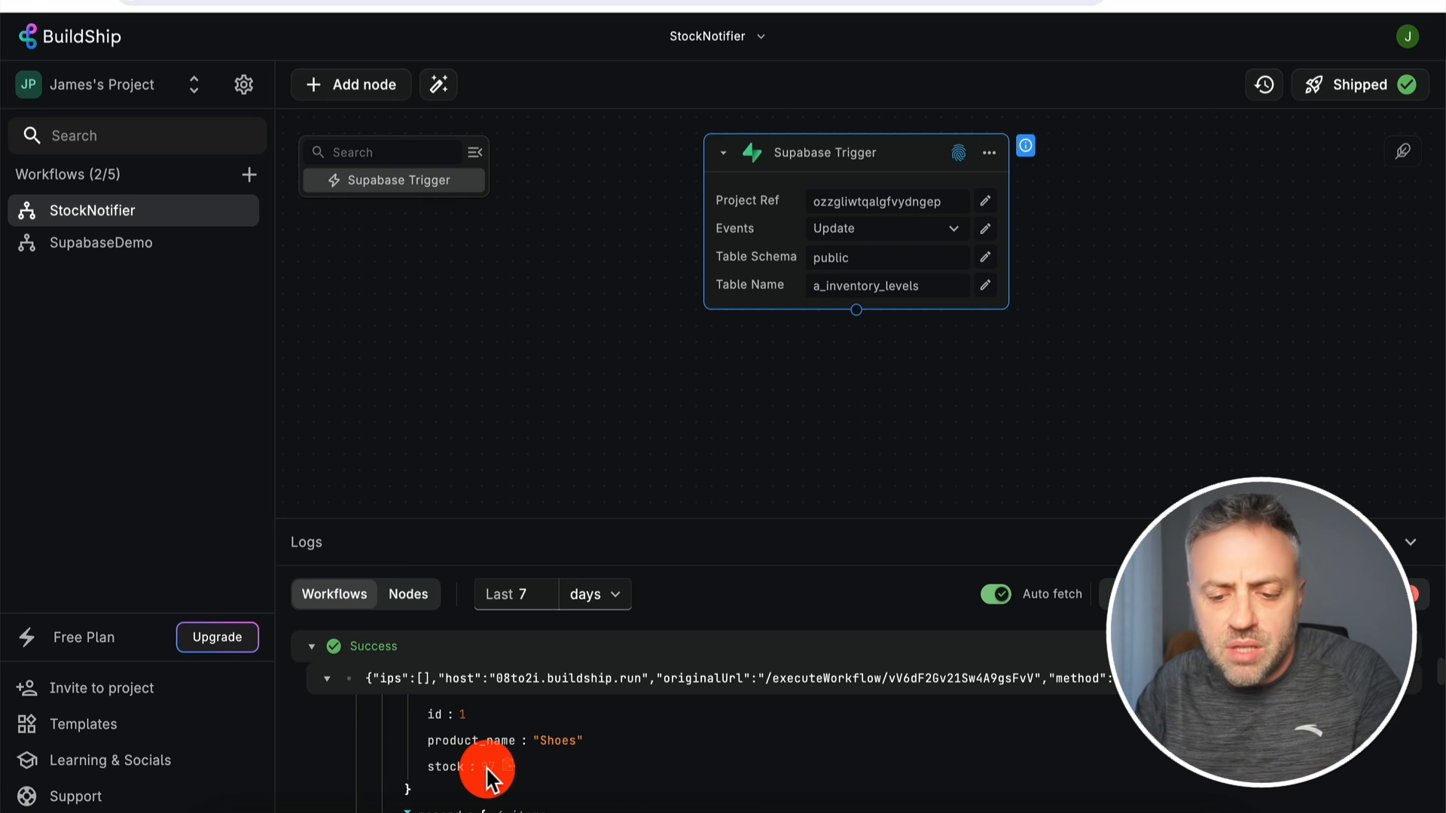
pyautogui.scroll(-5, 485, 766)
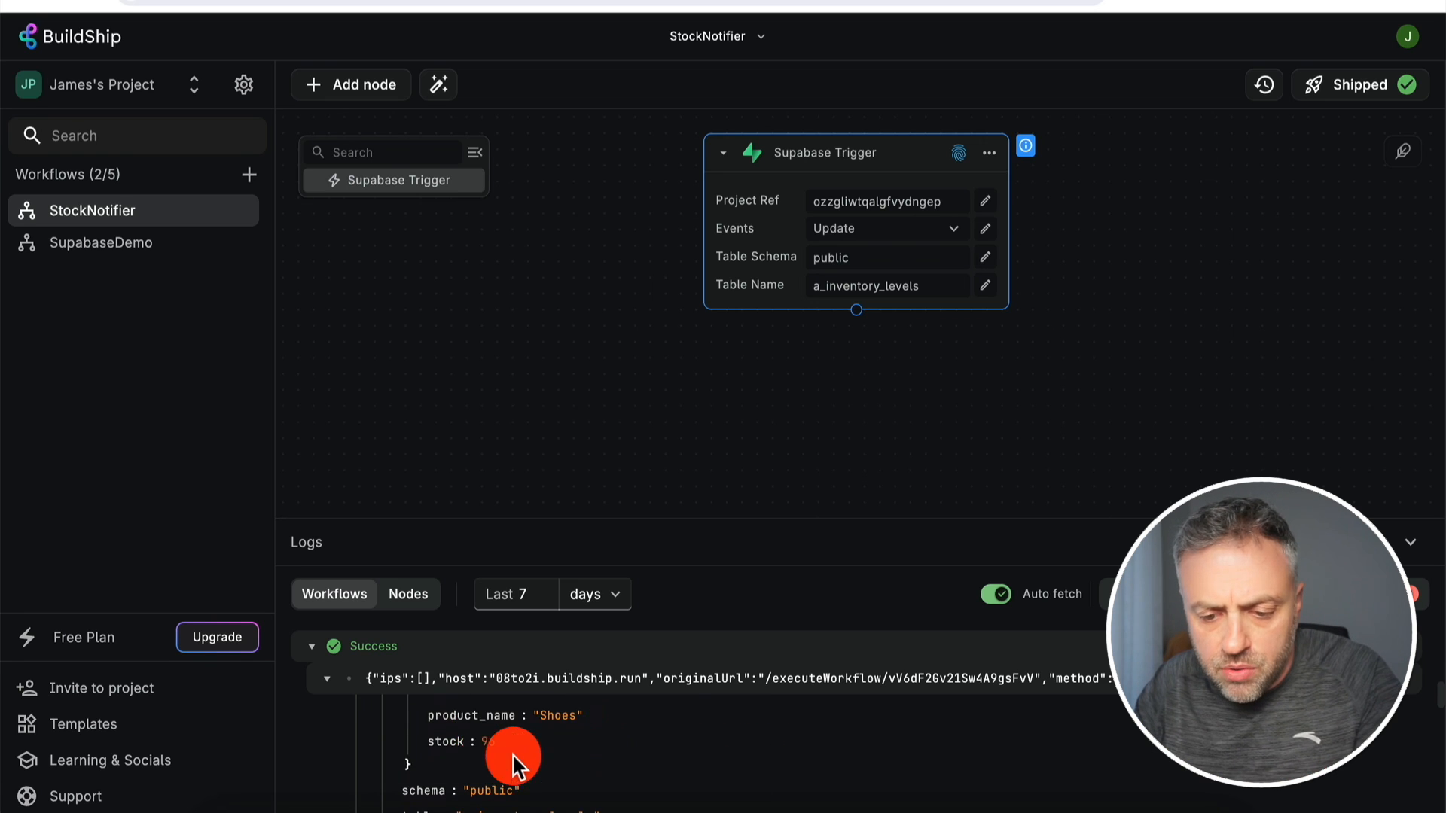
pyautogui.scroll(5, 489, 753)
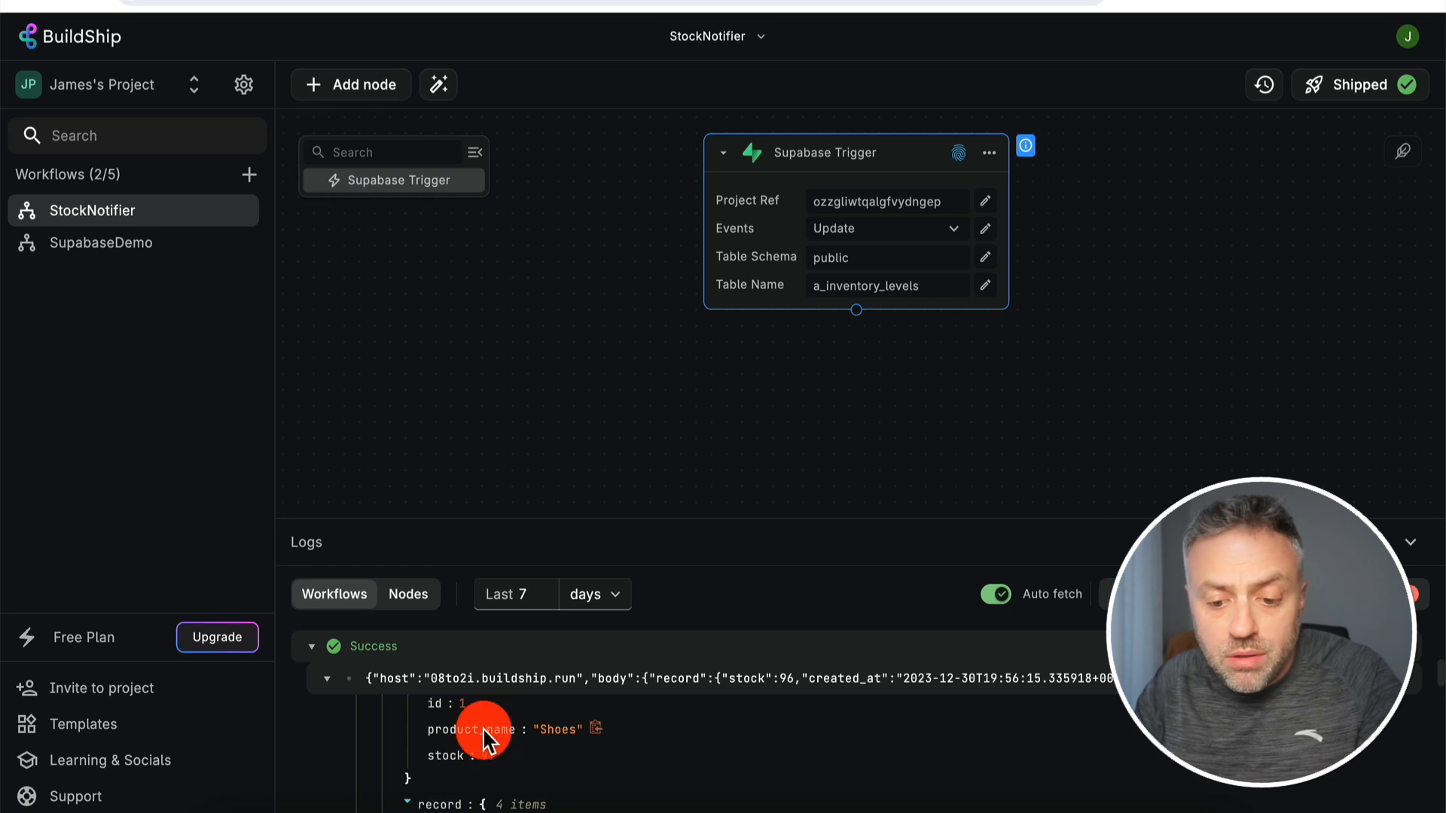
pyautogui.scroll(-2, 485, 756)
pyautogui.scroll(1, 485, 739)
pyautogui.scroll(-2, 471, 717)
pyautogui.scroll(-3, 471, 717)
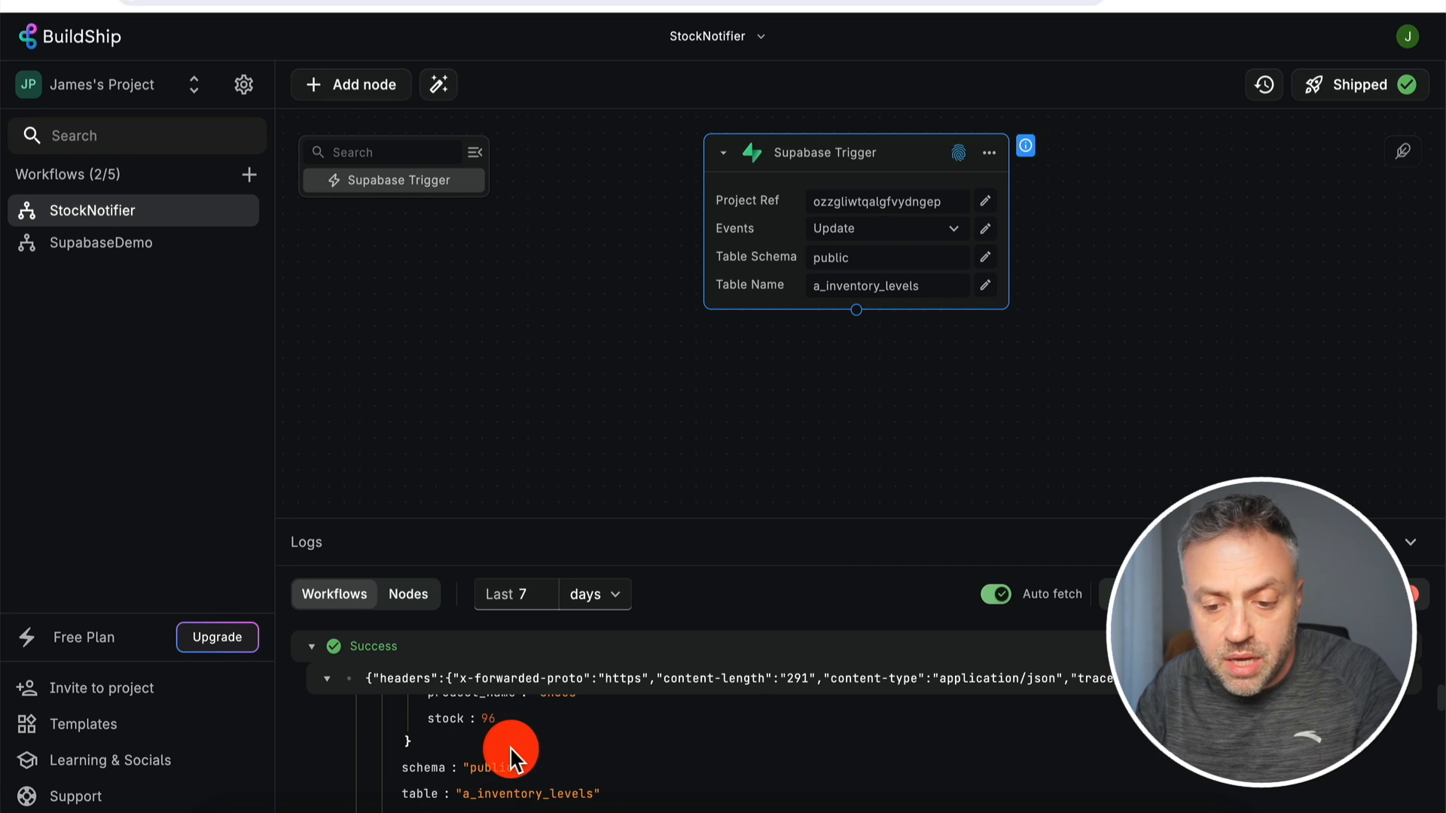
pyautogui.scroll(1, 509, 752)
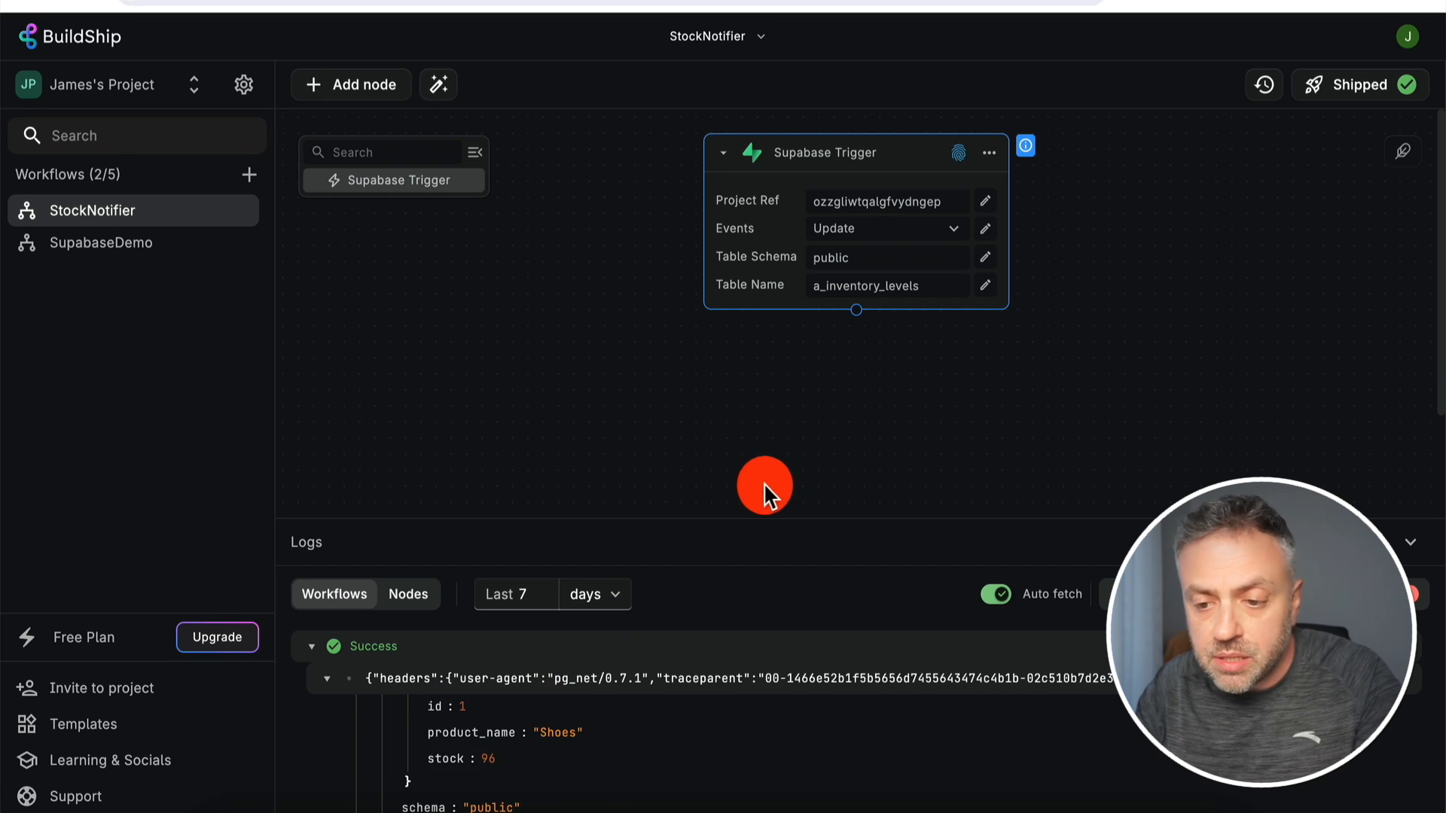
# Add a Branch node below the Supabase Trigger and collapse the logs
pyautogui.click(857, 310)
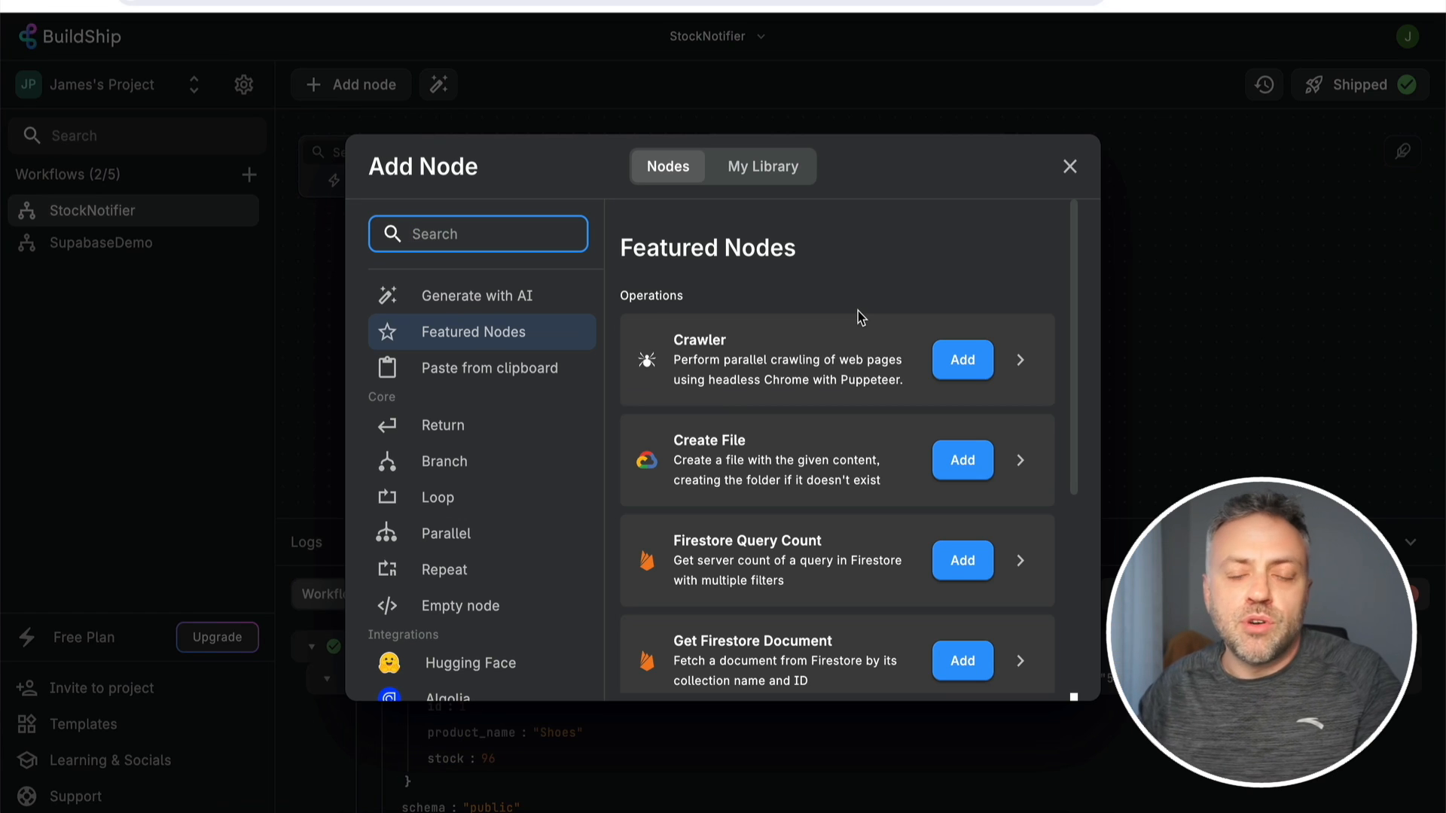
pyautogui.click(488, 467)
pyautogui.click(1012, 669)
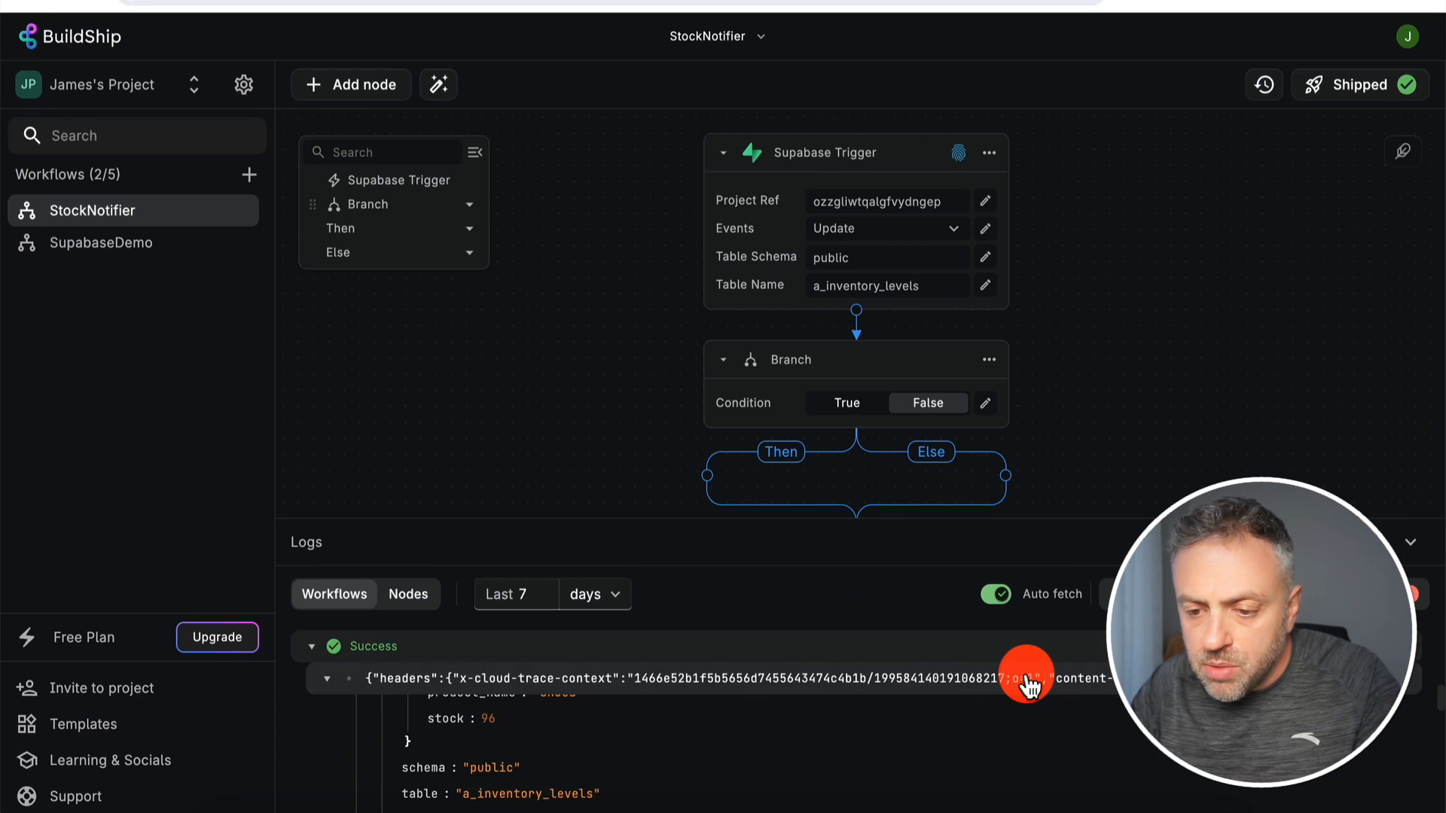
pyautogui.click(1424, 570)
pyautogui.click(706, 475)
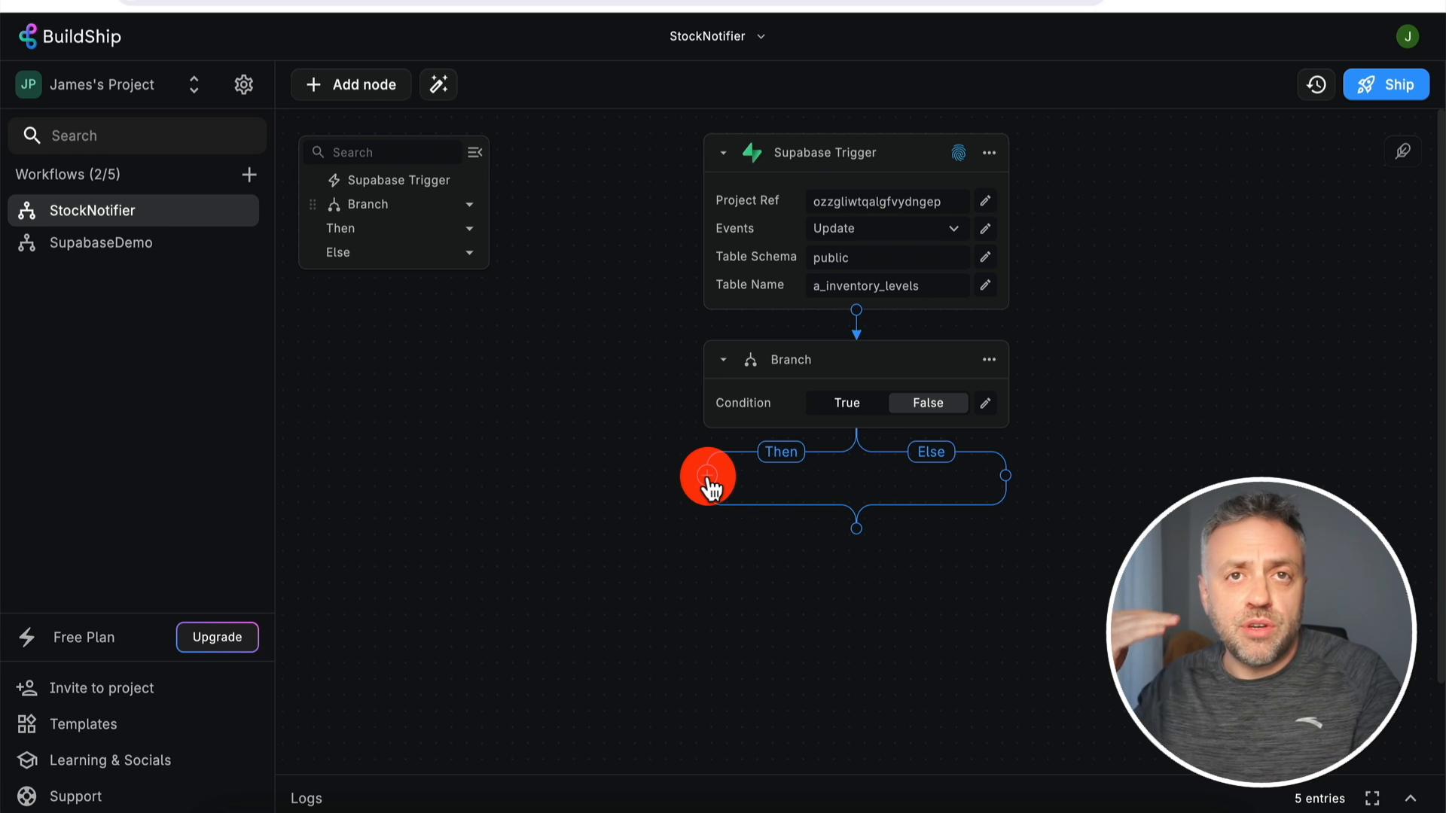
# Replace the Branch node's condition with a JavaScript expression that references the request body's record variable
pyautogui.click(743, 399)
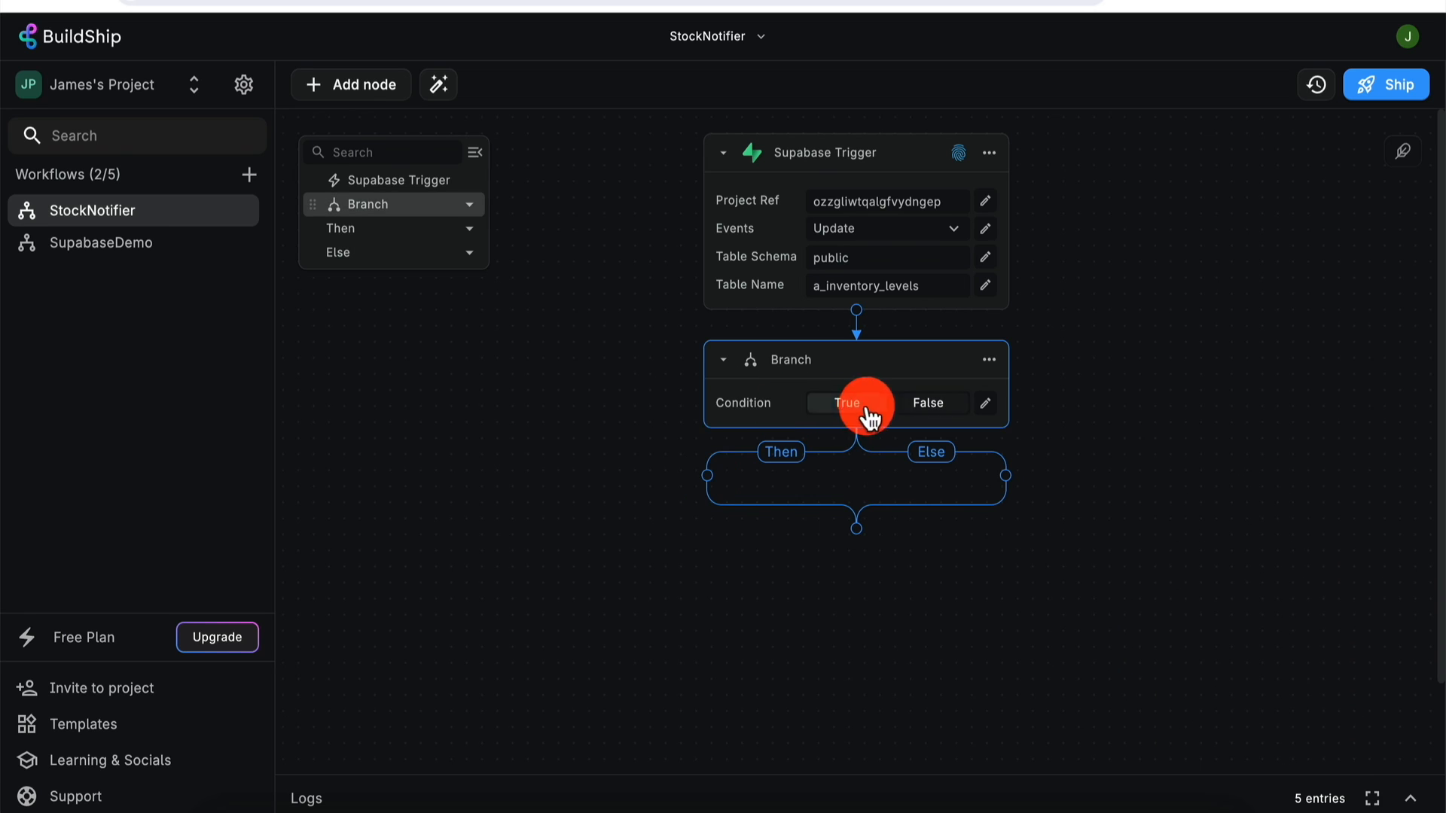
pyautogui.click(986, 404)
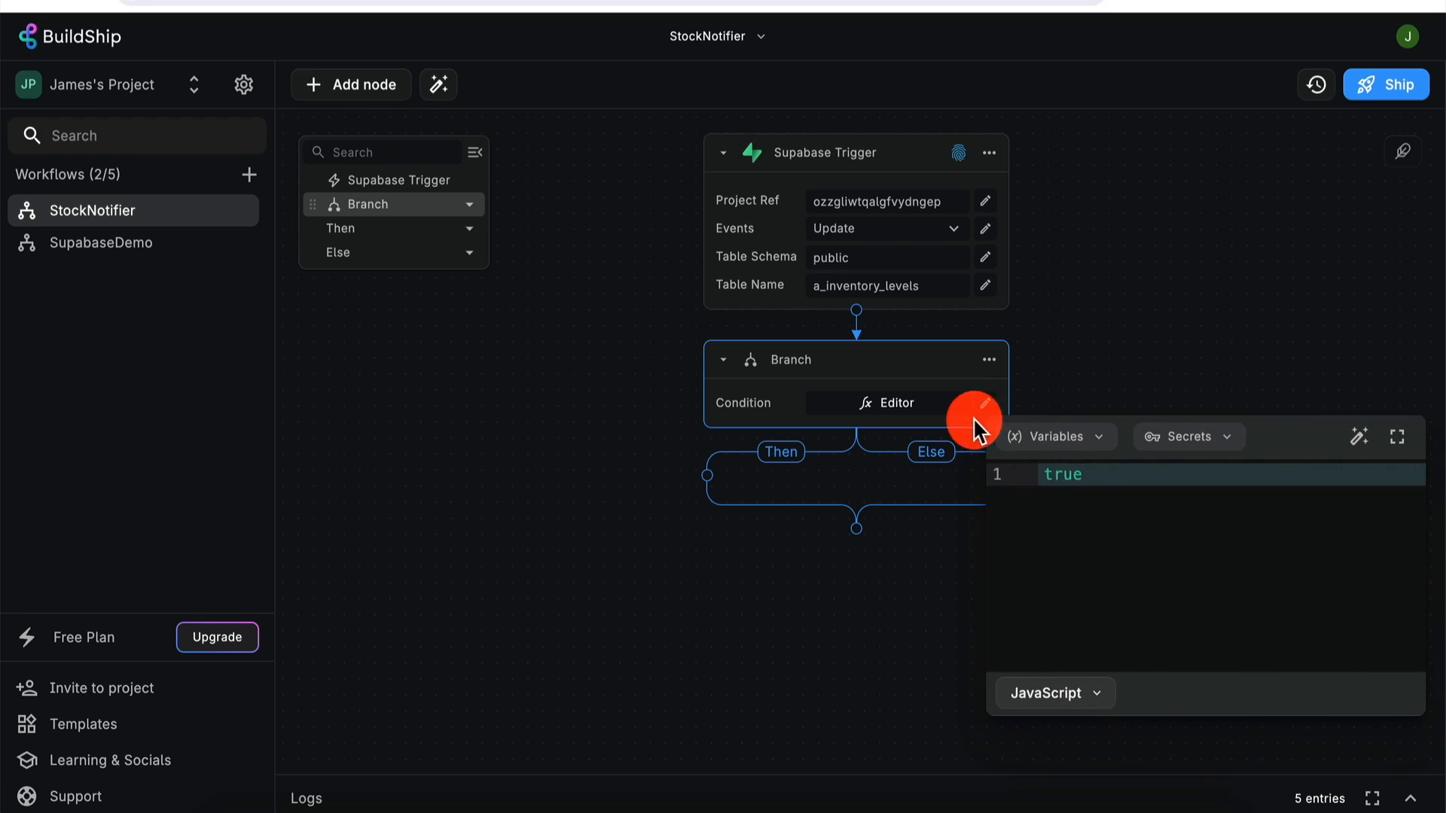
pyautogui.click(1110, 476)
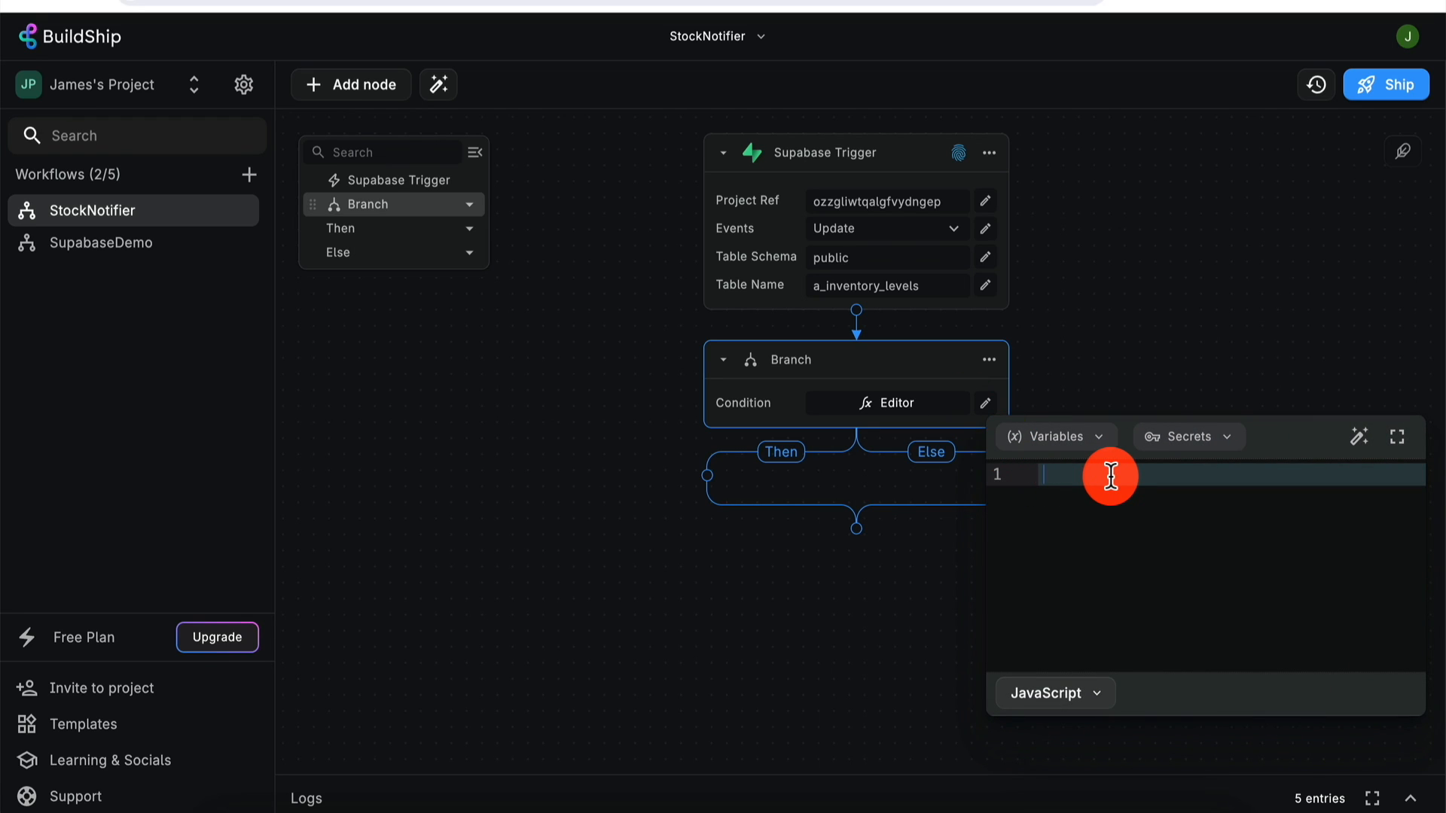
pyautogui.write('rec')
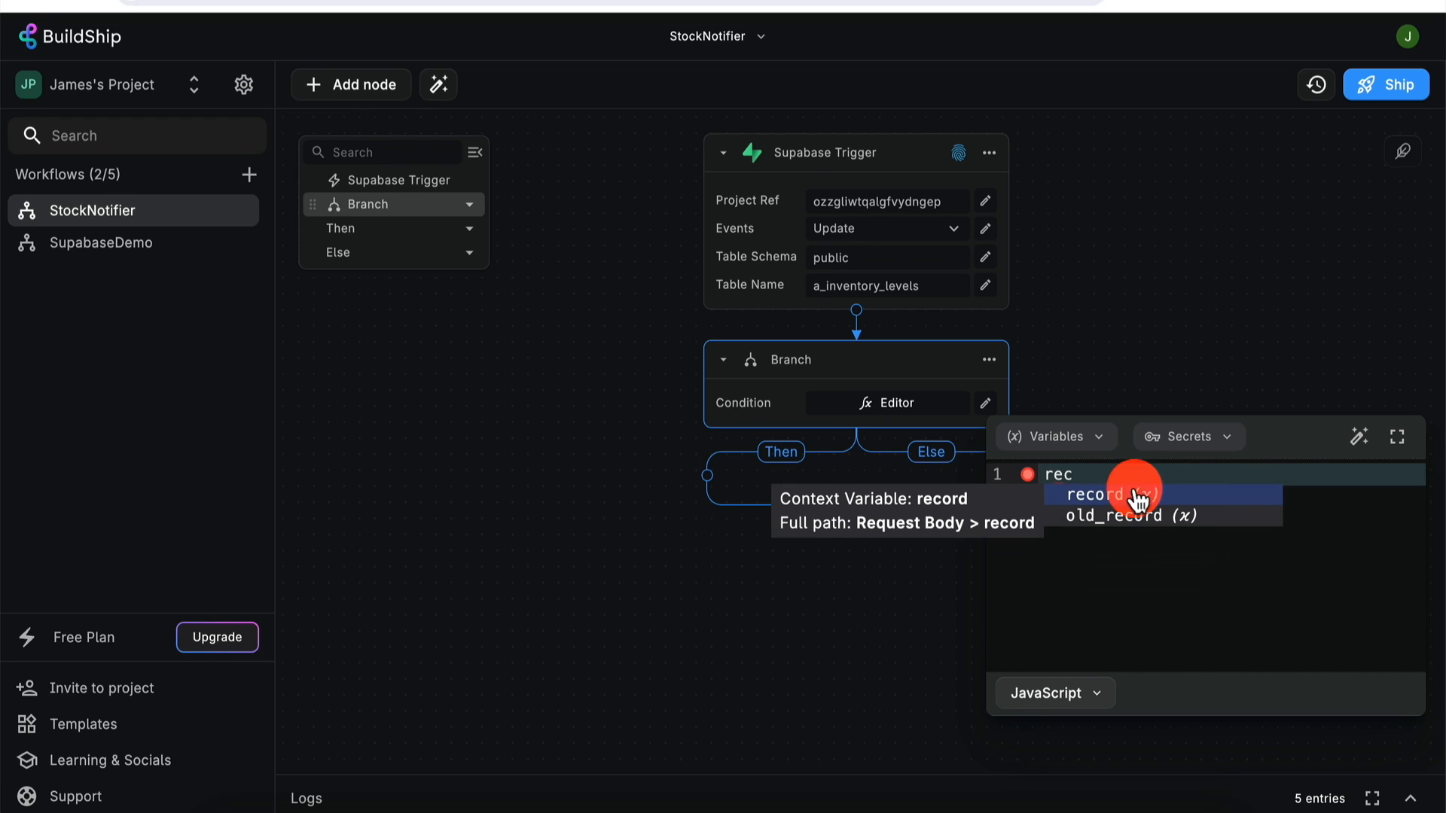
pyautogui.click(1121, 496)
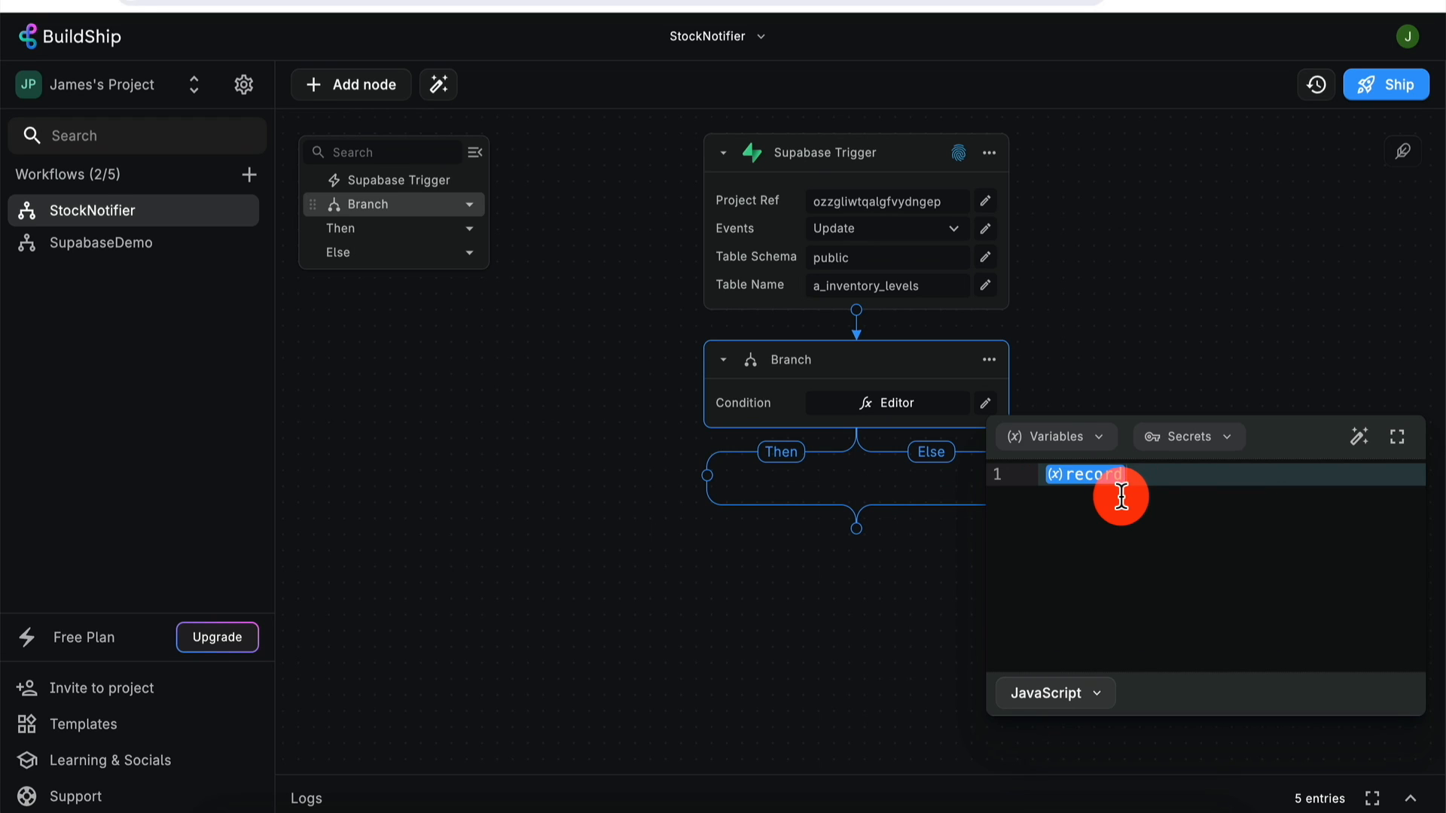
pyautogui.click(1152, 274)
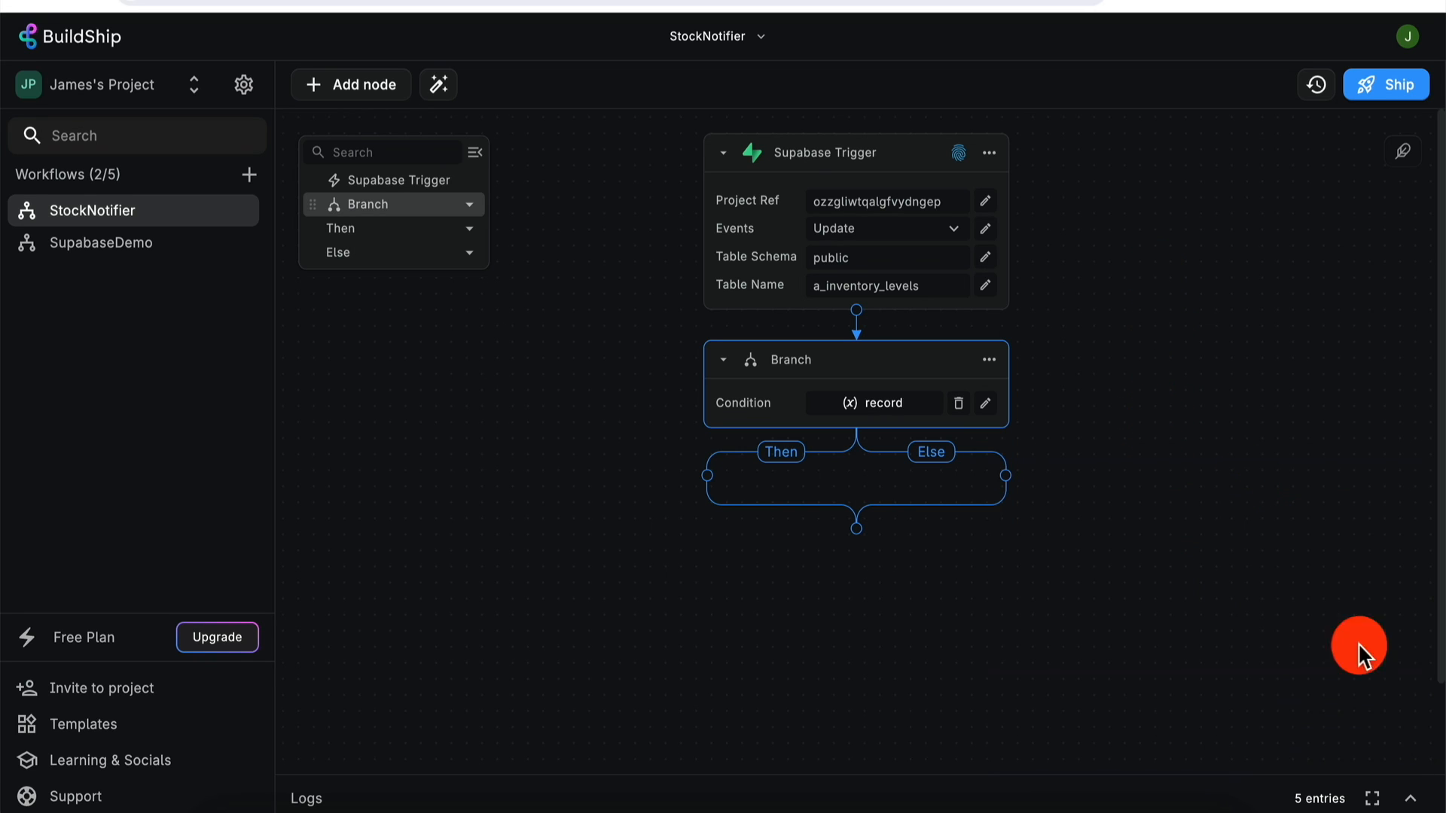
# Look up the stock field in the logged record object and extend the Branch condition to a less-than comparison on record.stock
pyautogui.click(1410, 796)
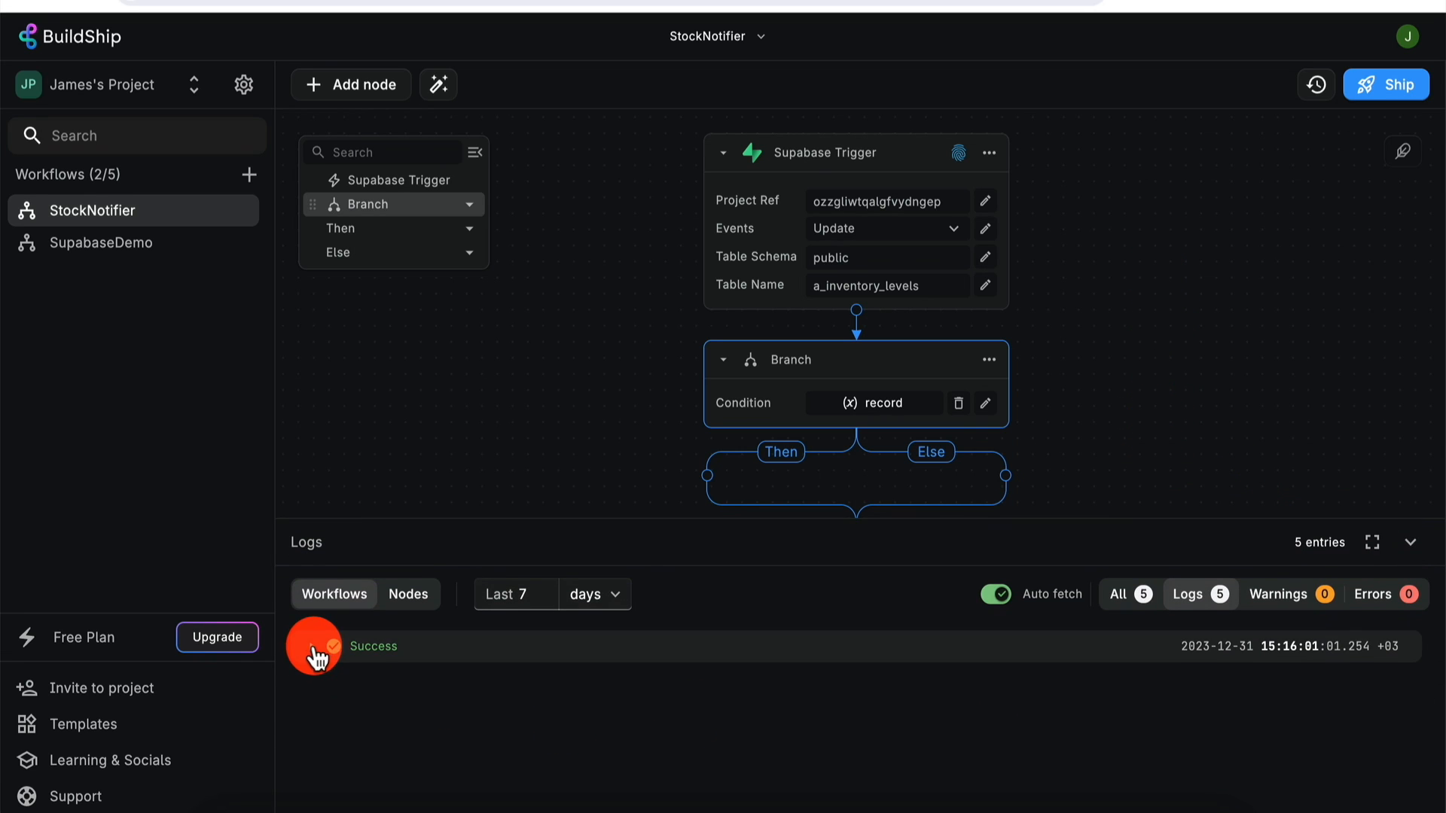
pyautogui.click(316, 649)
pyautogui.click(329, 745)
pyautogui.scroll(-5, 425, 725)
pyautogui.scroll(-6, 424, 725)
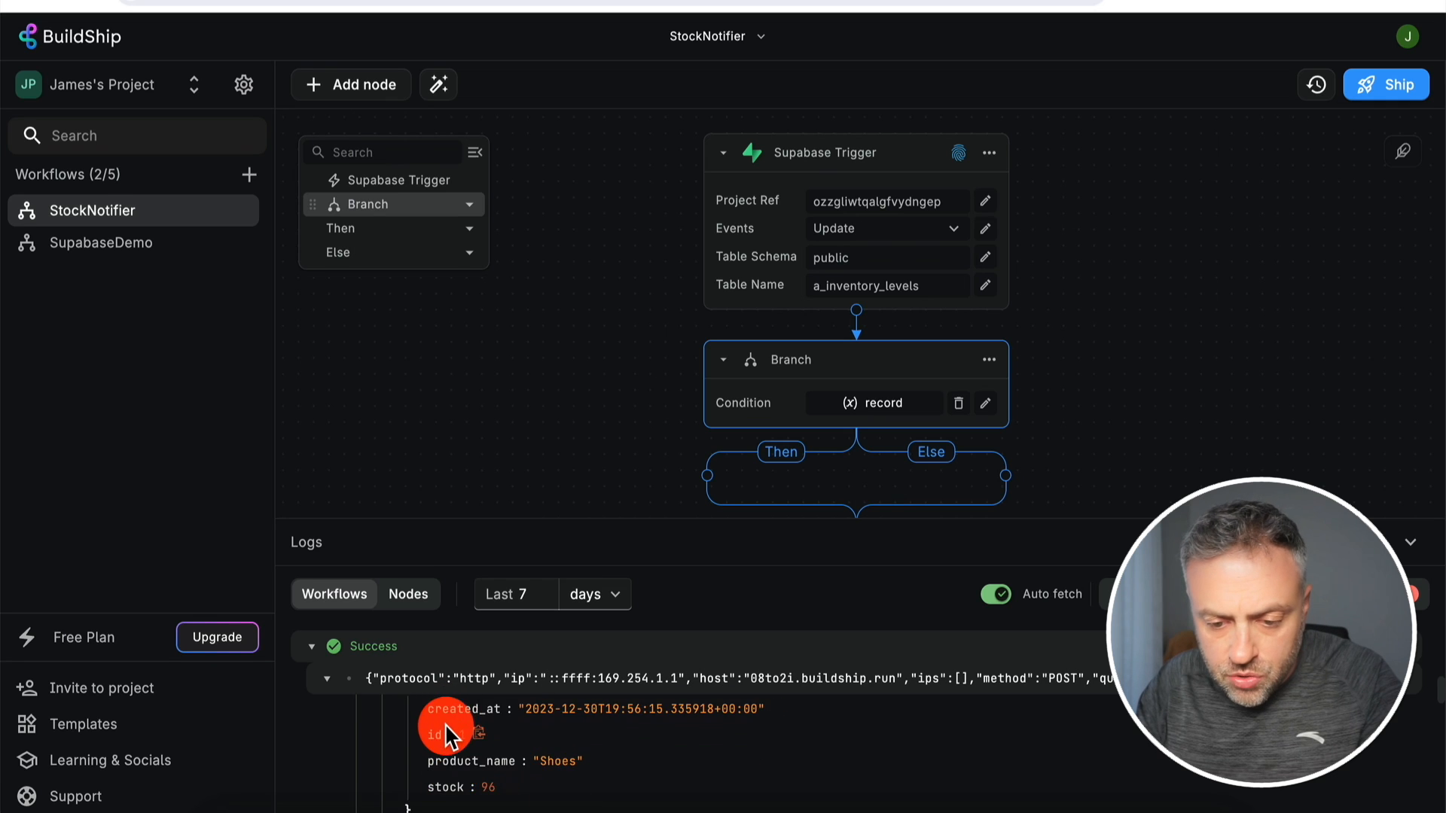
pyautogui.scroll(1, 445, 727)
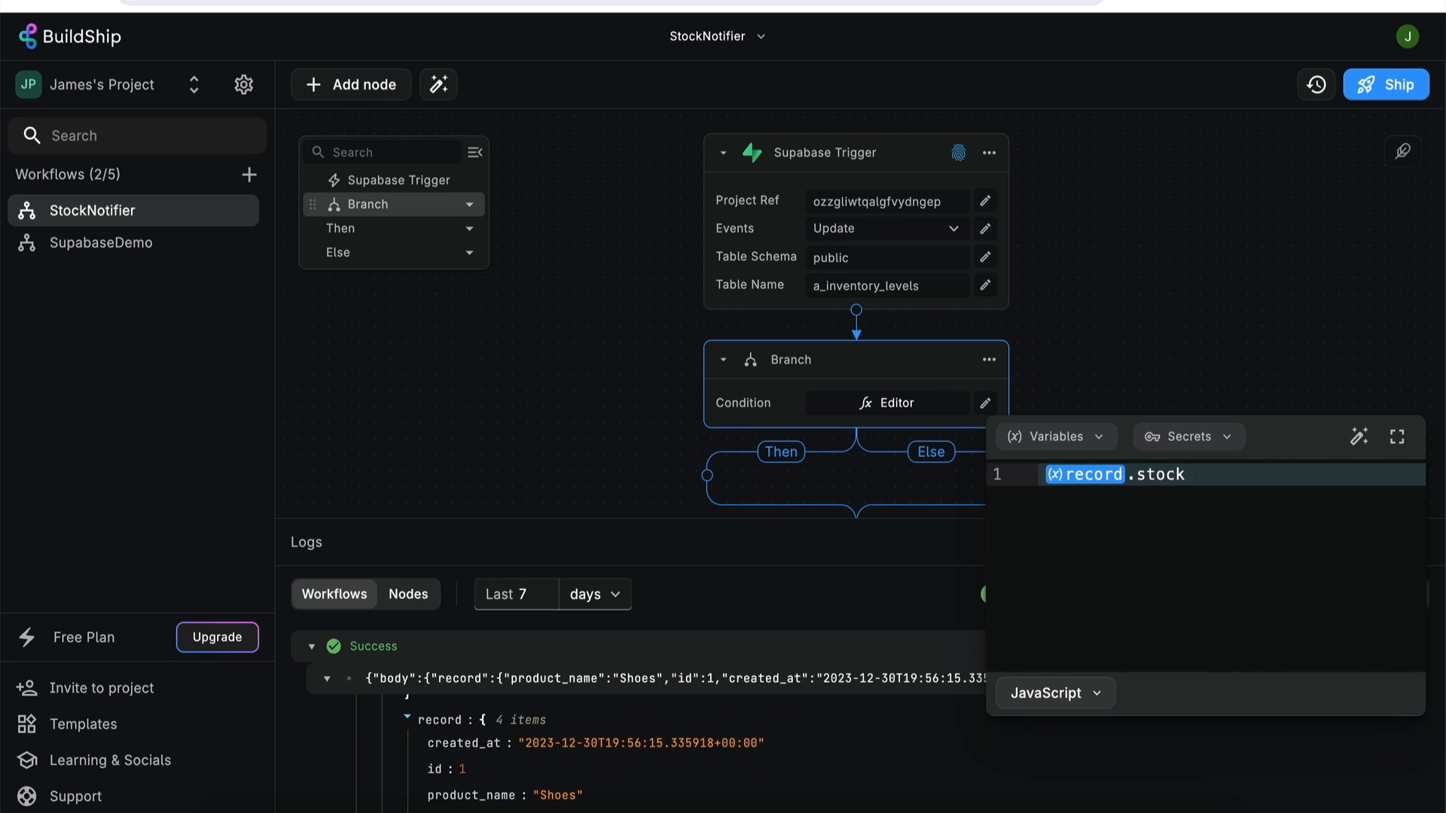
pyautogui.scroll(-1, 527, 745)
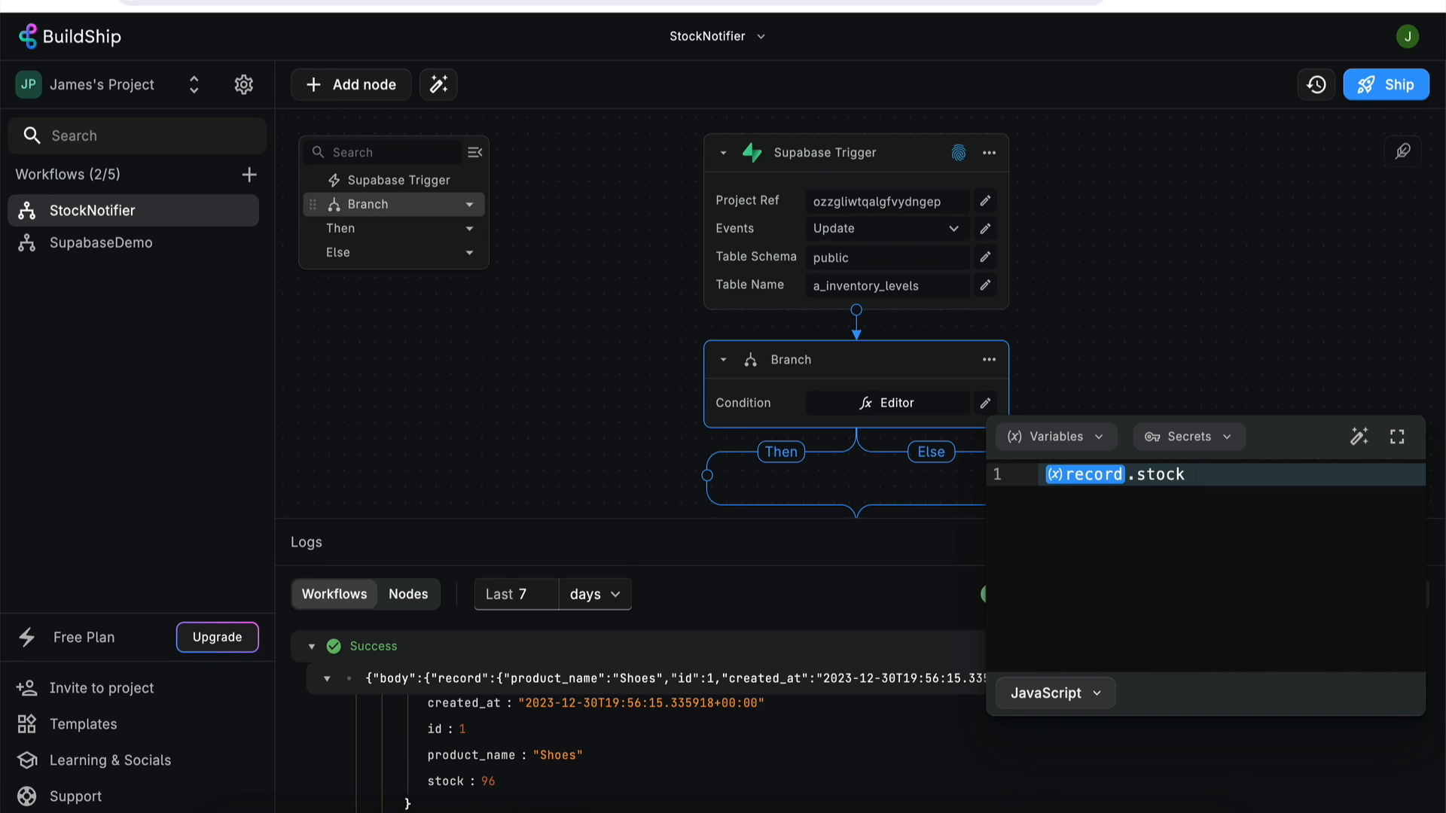
pyautogui.write('<')
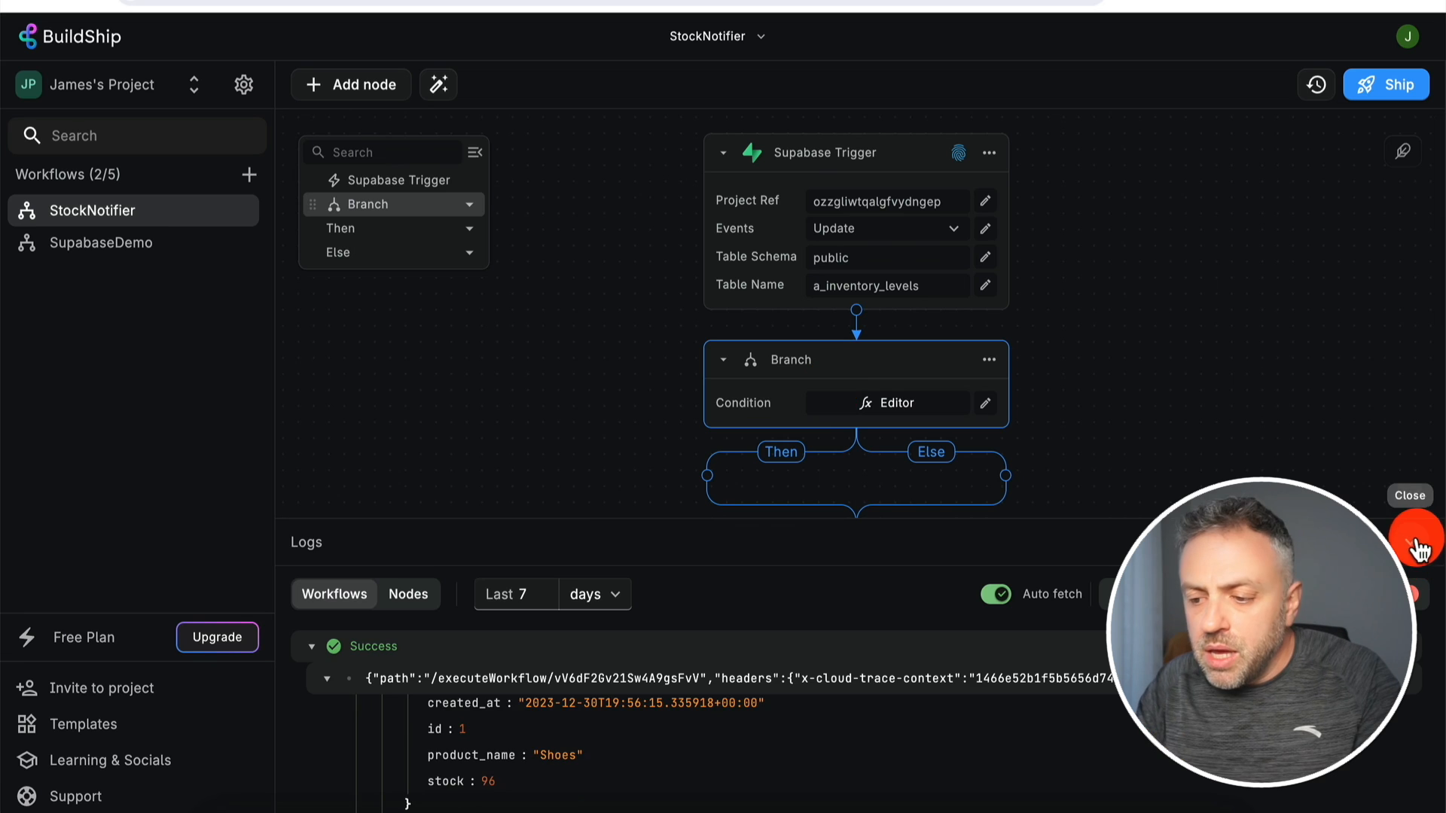
pyautogui.click(1410, 542)
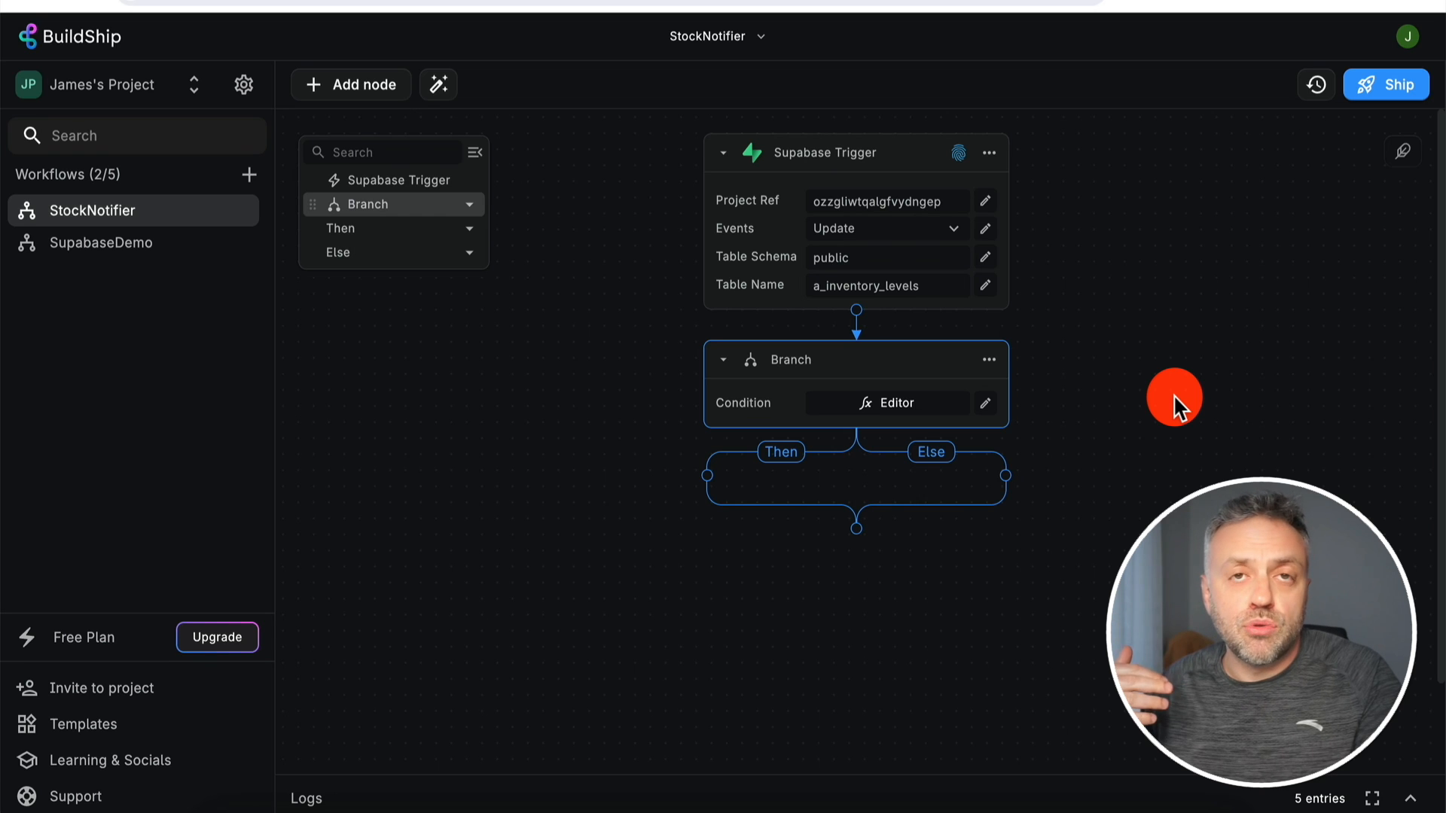
# Add a Log Message to Console node on the Then path with the message "Running low on stock"
pyautogui.click(711, 479)
pyautogui.click(519, 239)
pyautogui.write('log')
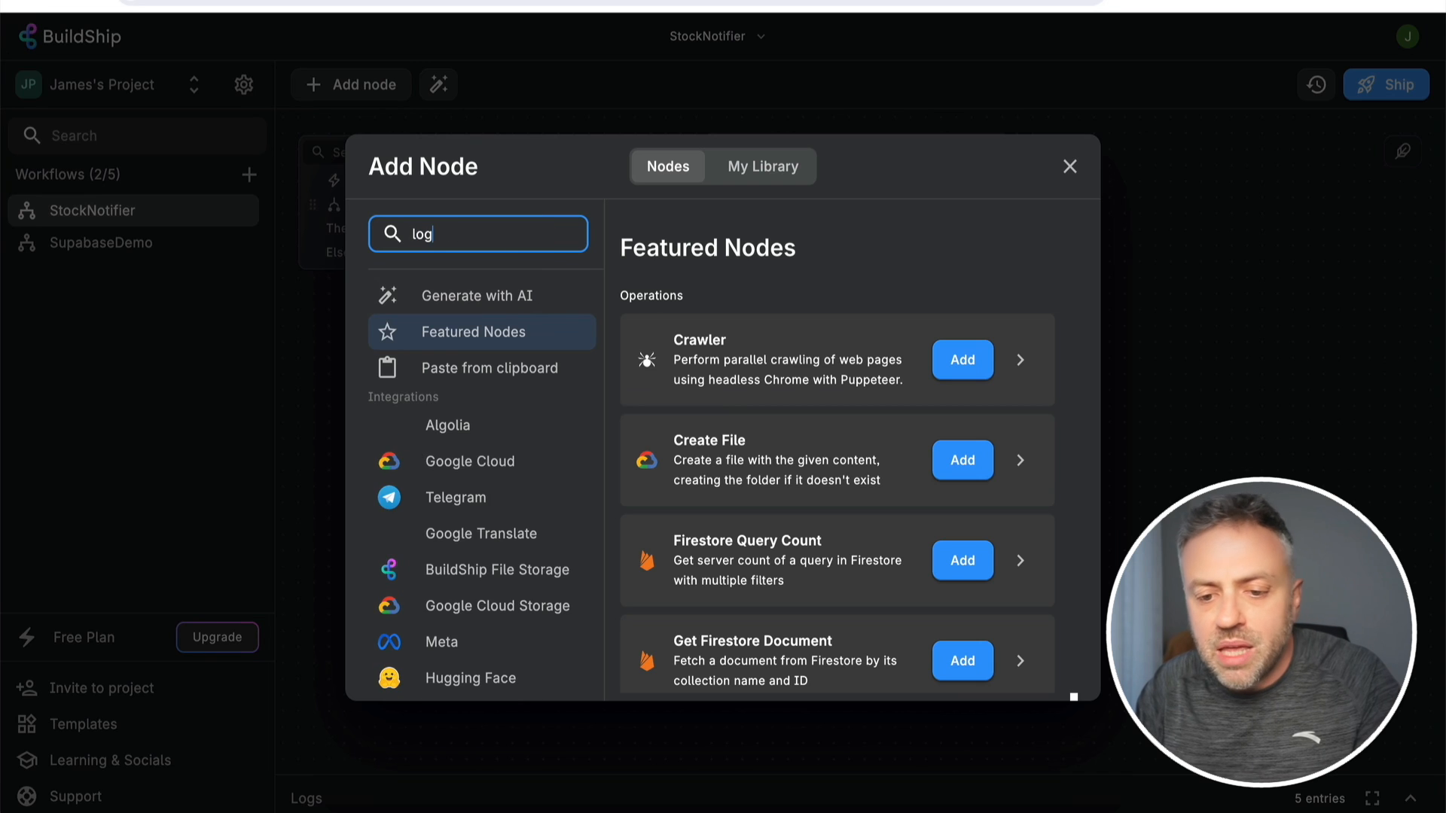
pyautogui.scroll(-2, 509, 346)
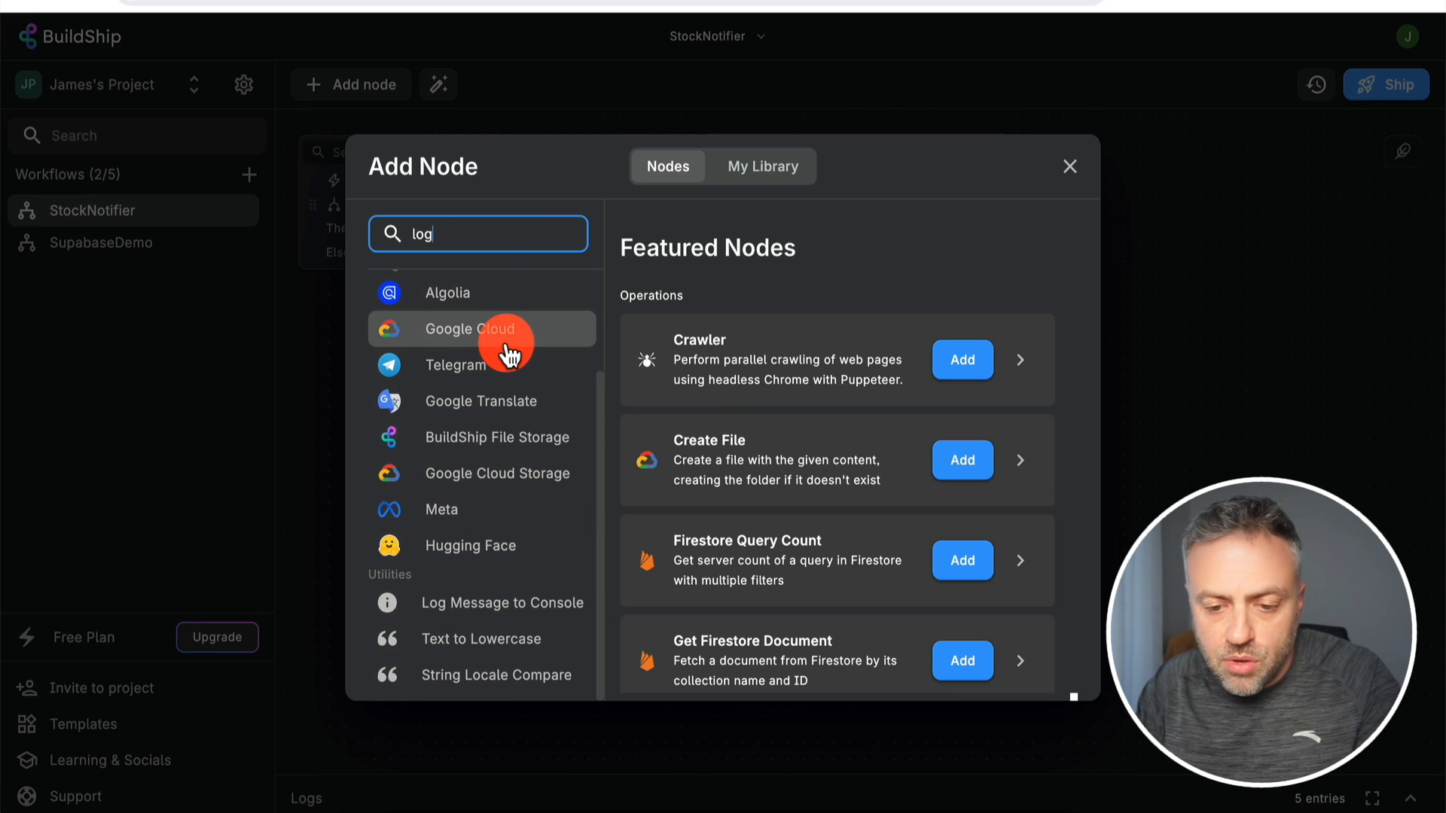
pyautogui.click(503, 602)
pyautogui.click(1013, 670)
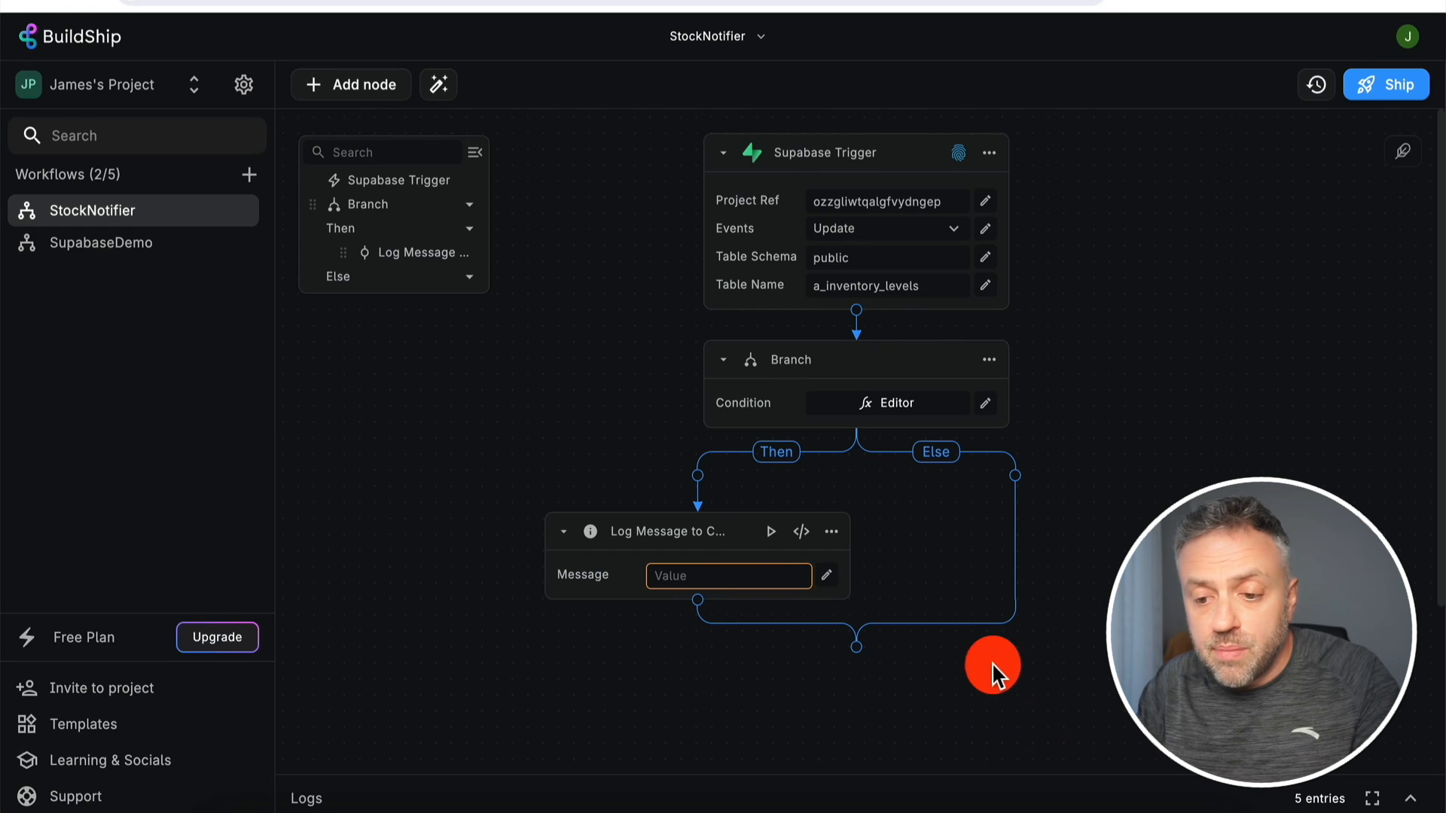
pyautogui.click(700, 575)
pyautogui.write('Running low on stock')
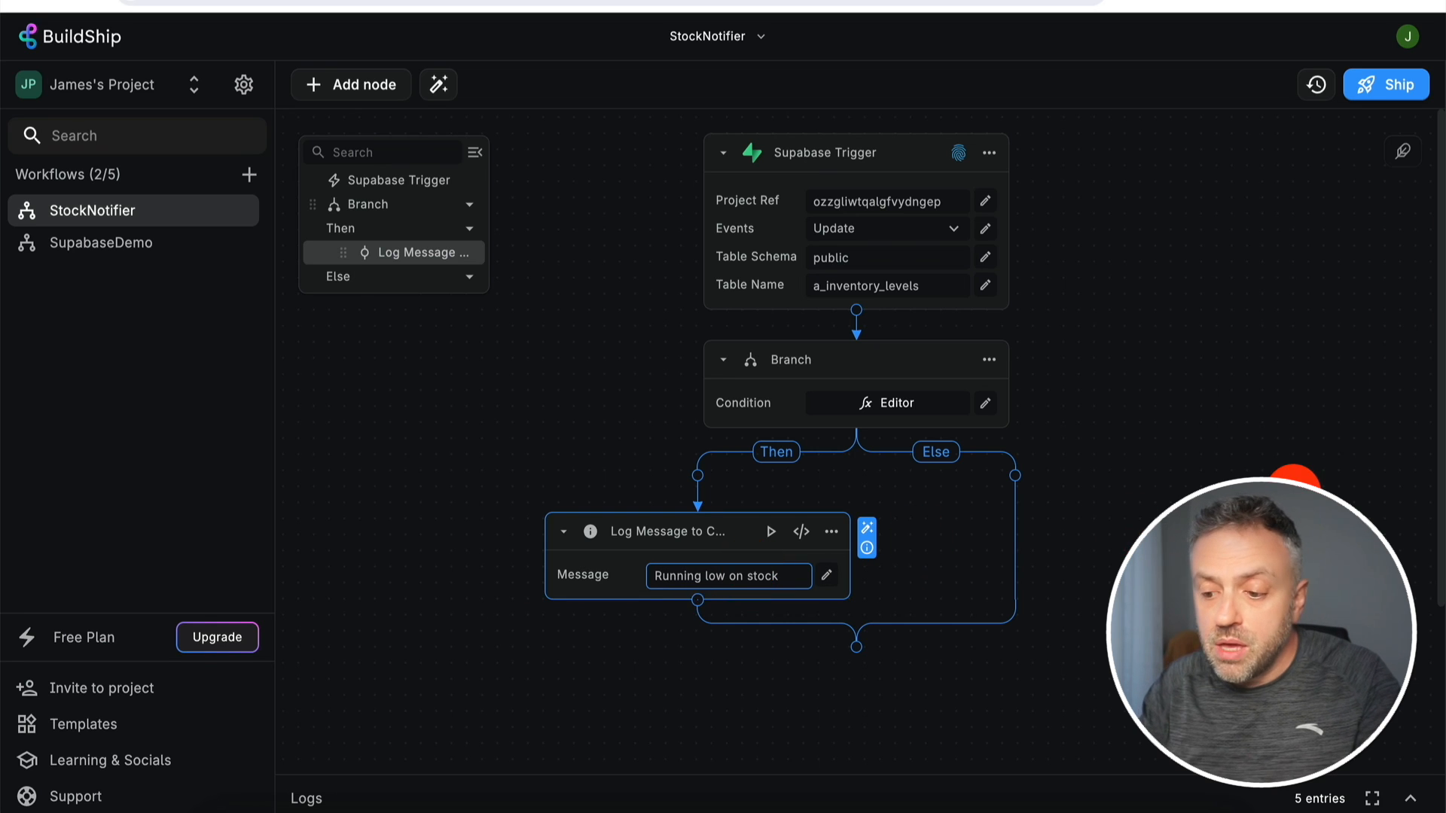
pyautogui.click(1290, 491)
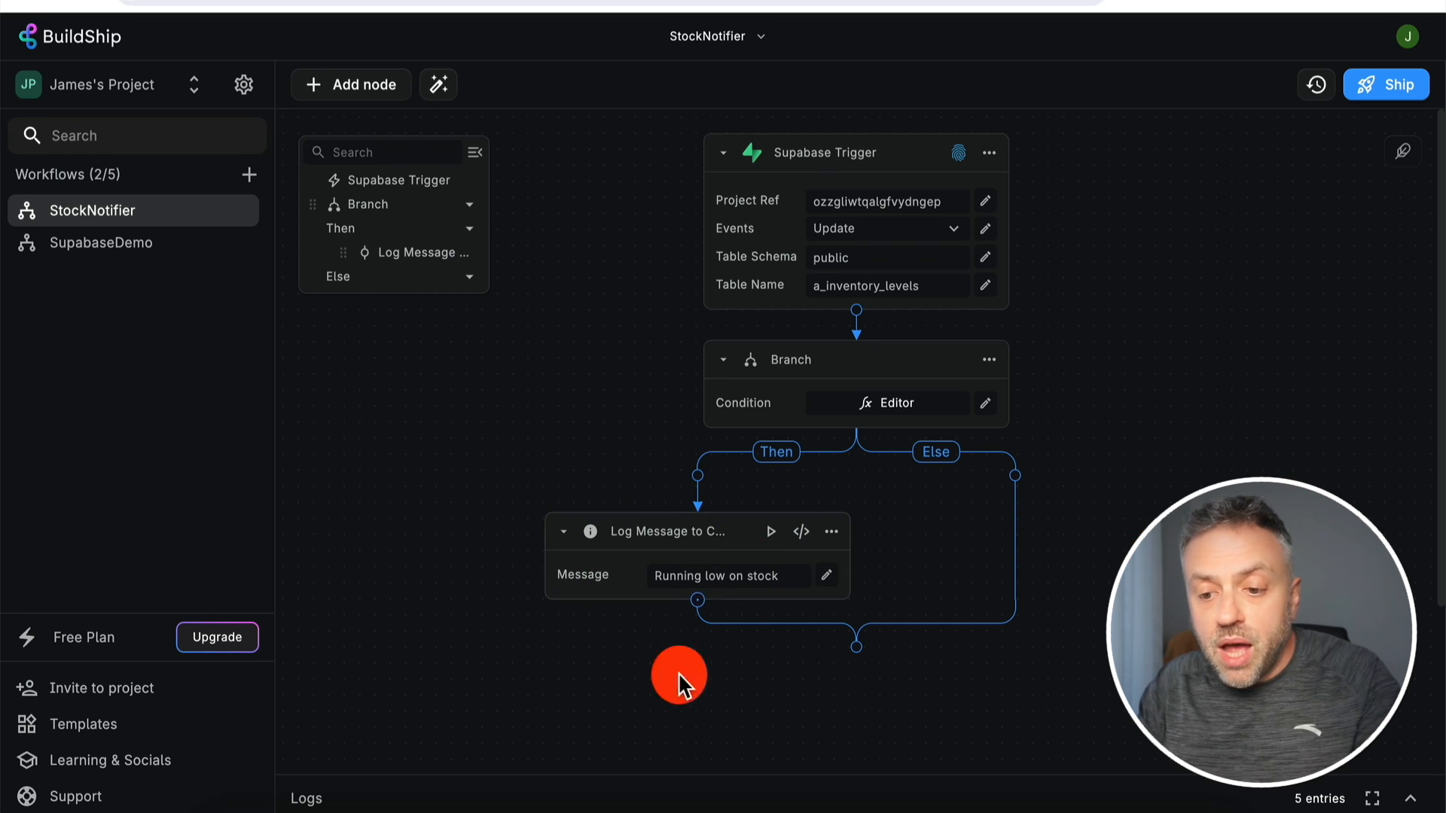
# Add a Log Message to Console node on the Else path with the message "Stock levels are fine"
pyautogui.click(1015, 479)
pyautogui.write('log')
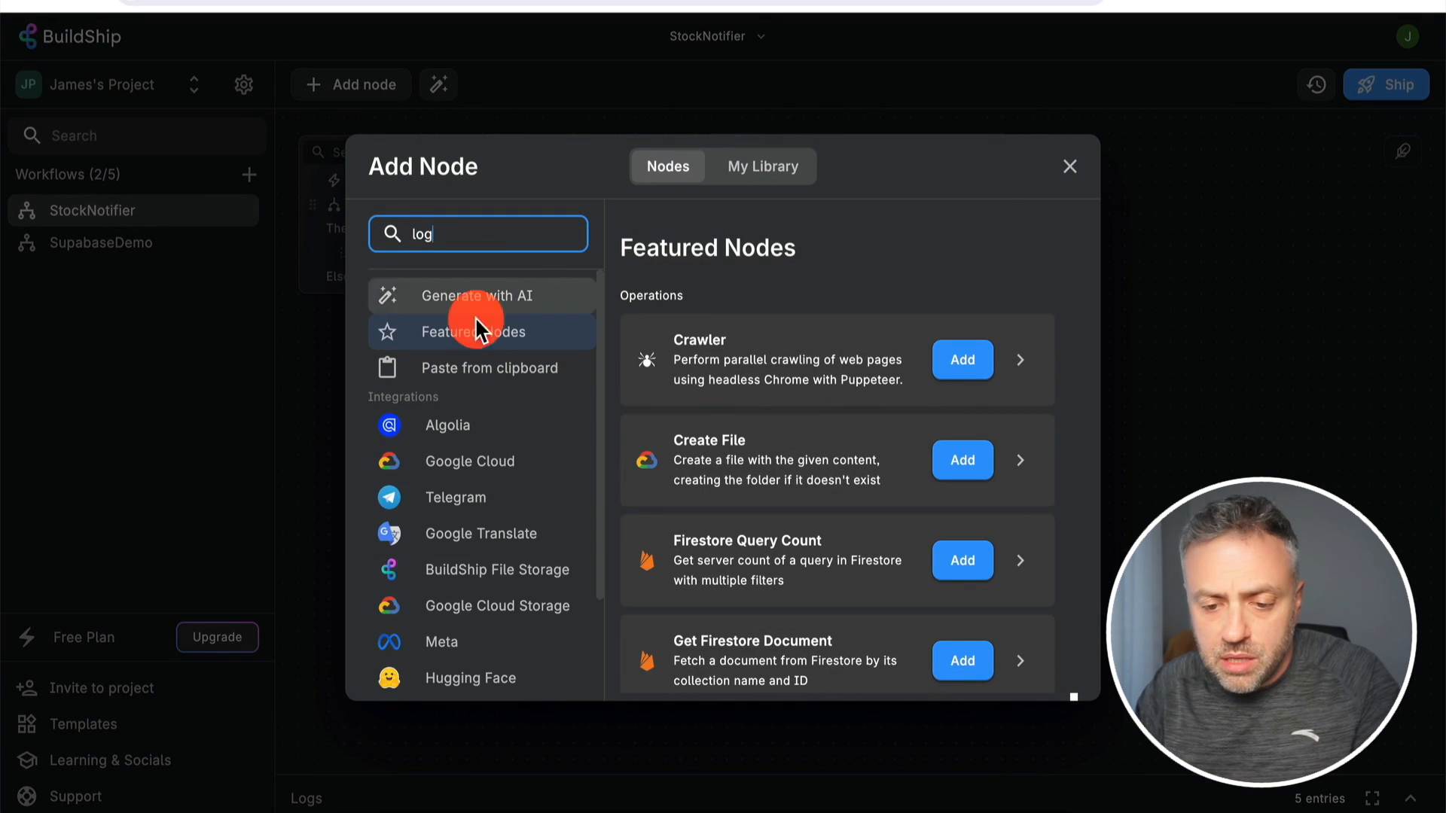
pyautogui.scroll(-2, 474, 466)
pyautogui.click(494, 602)
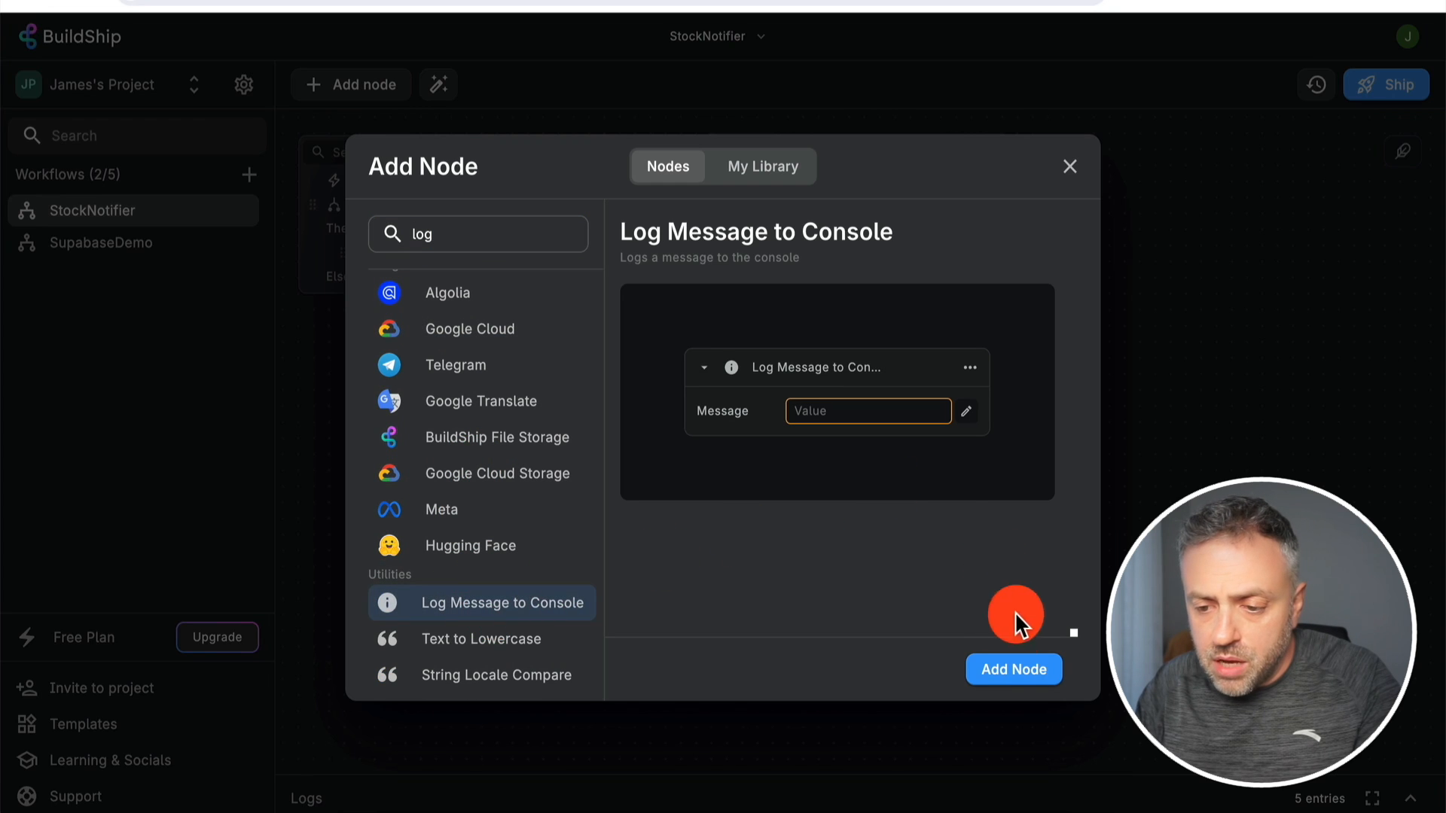
pyautogui.click(1011, 670)
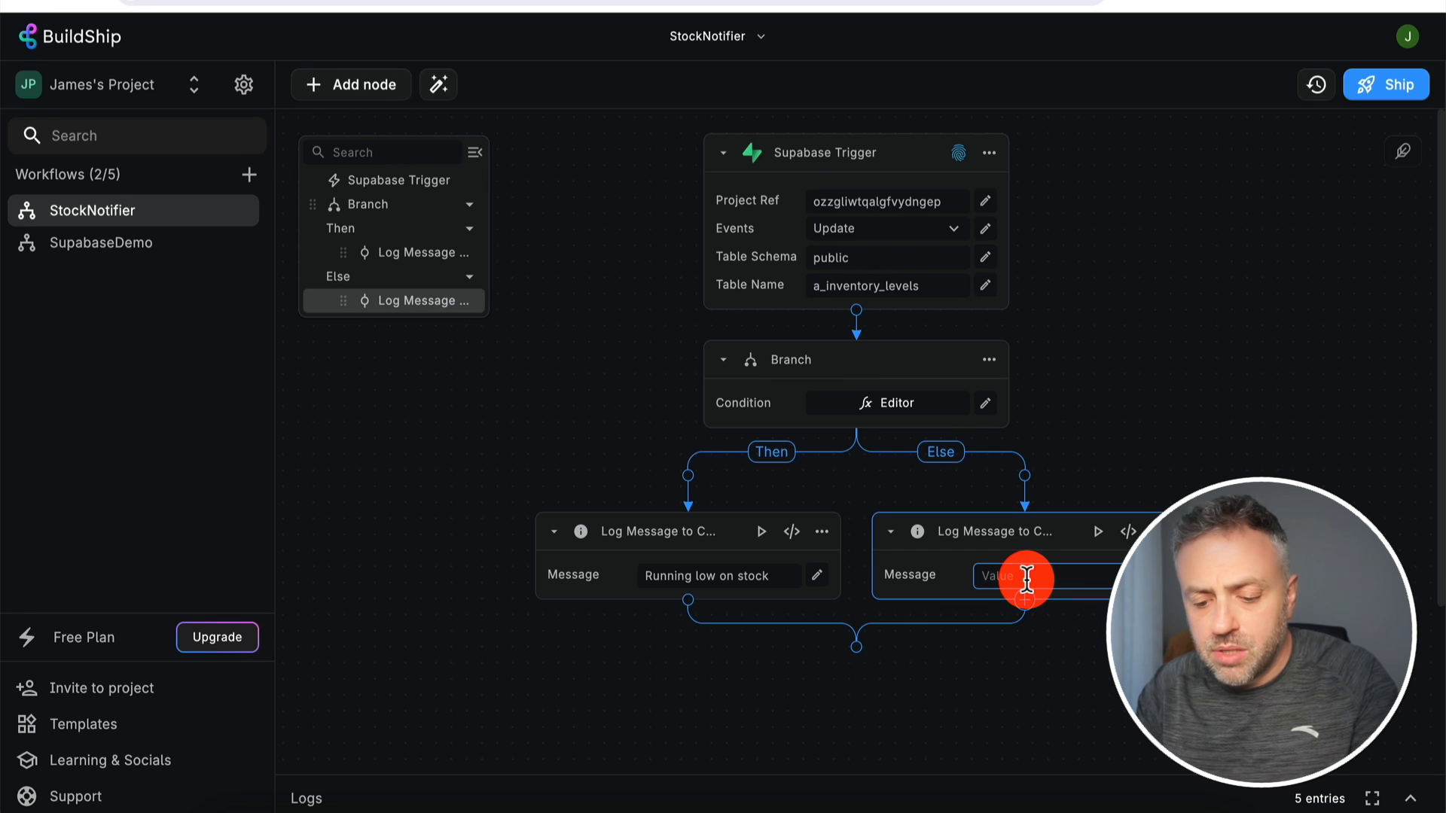
pyautogui.write('Stock level')
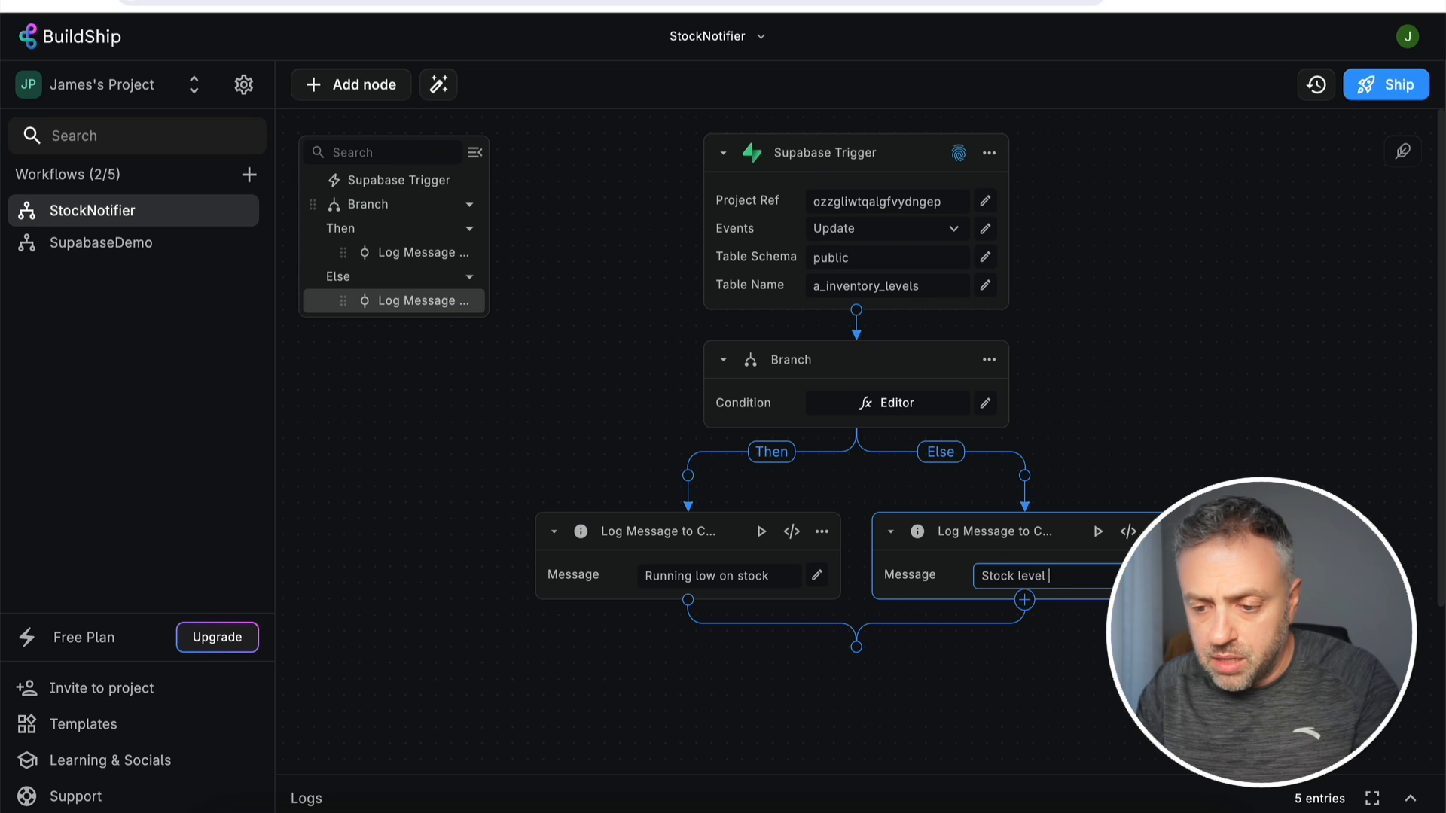
pyautogui.write('s are fine')
pyautogui.click(941, 546)
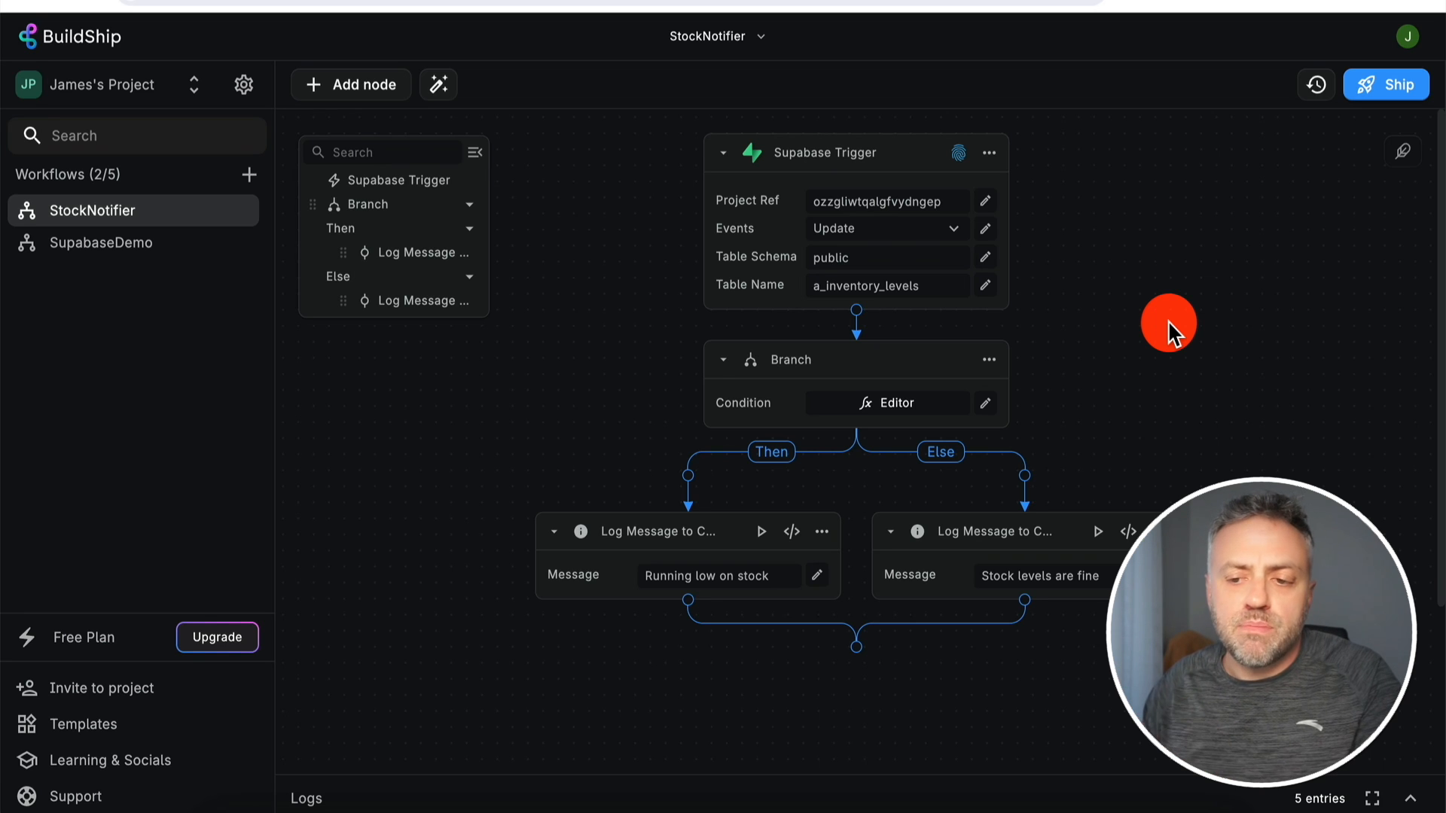
# Ship the StockNotifier workflow and add the Zion Limited shoe to the cart in the FlutterFlow test app
pyautogui.click(1390, 89)
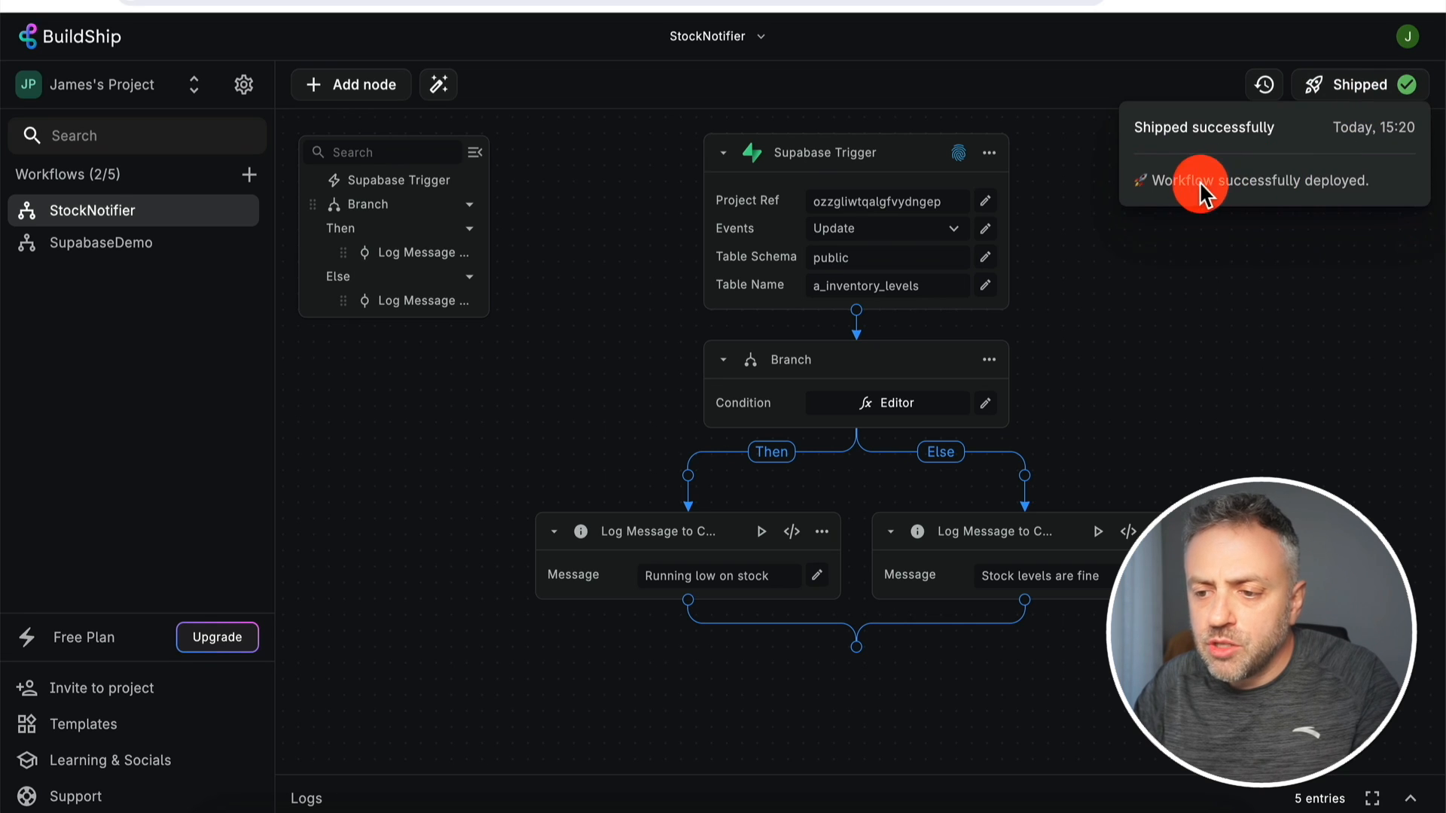
pyautogui.click(1186, 314)
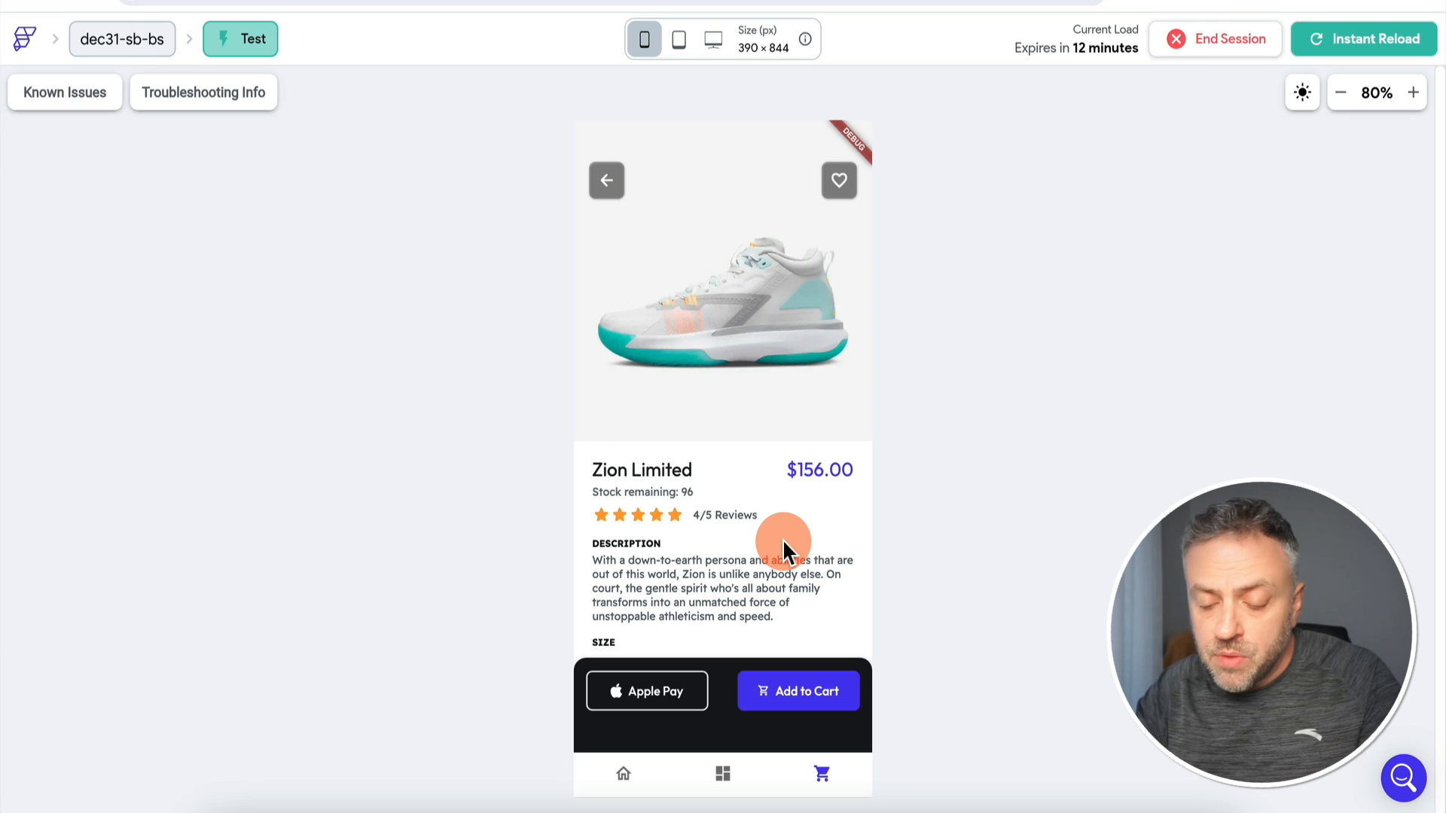
pyautogui.click(806, 692)
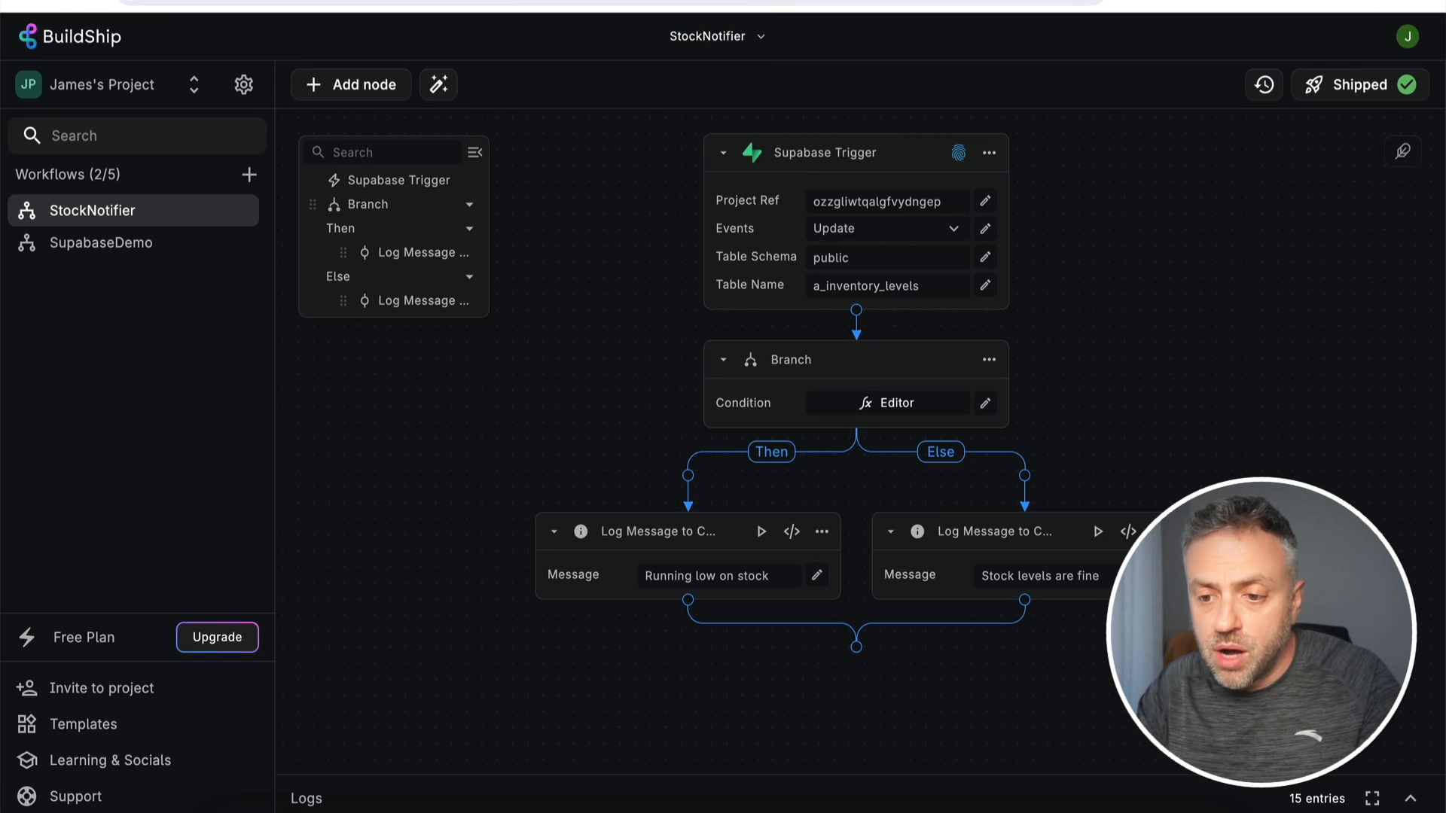
# Examine the newest StockNotifier log in BuildShip to see which branch message was logged, and collapse the logs
pyautogui.click(1406, 800)
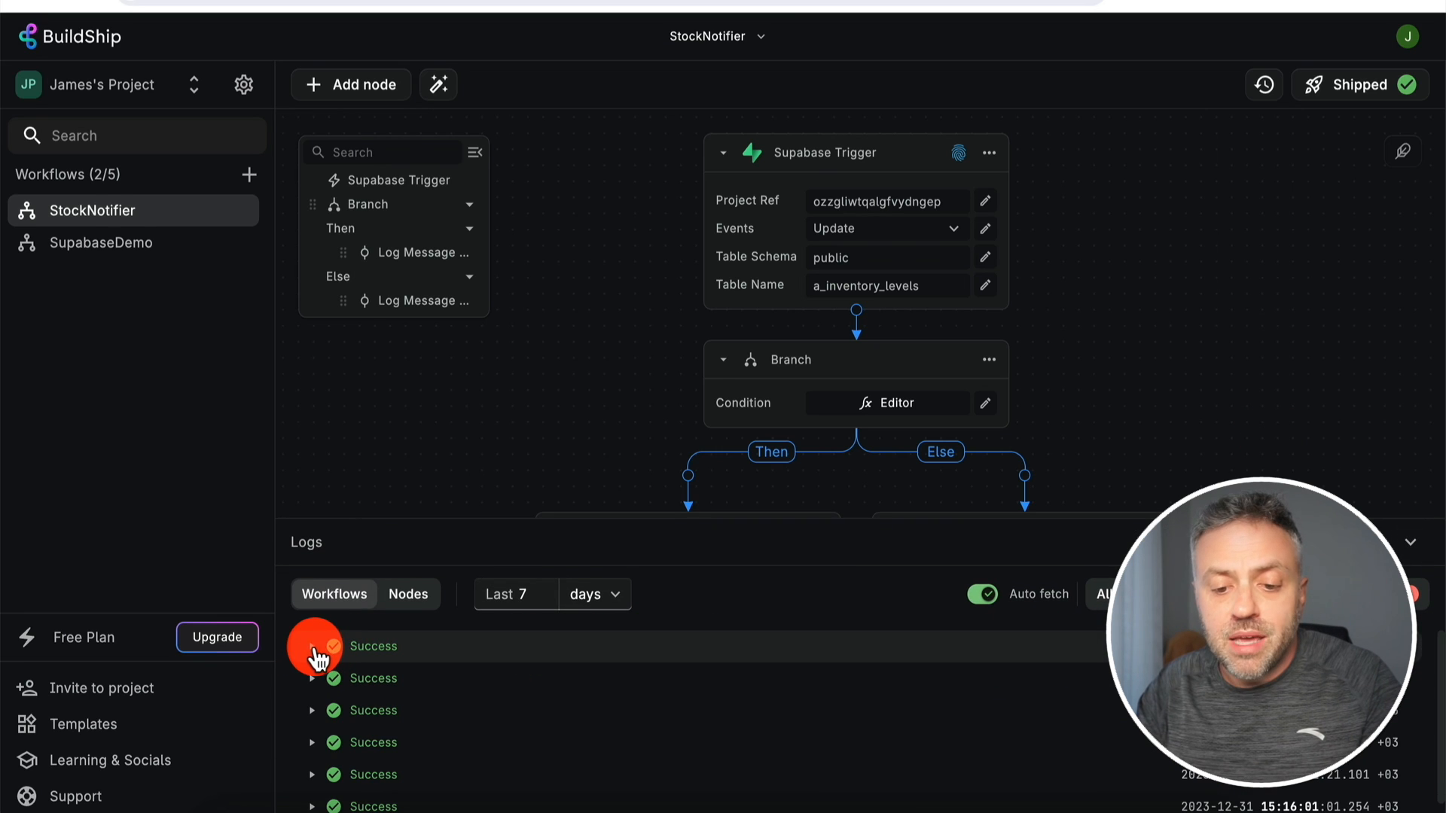
pyautogui.click(311, 649)
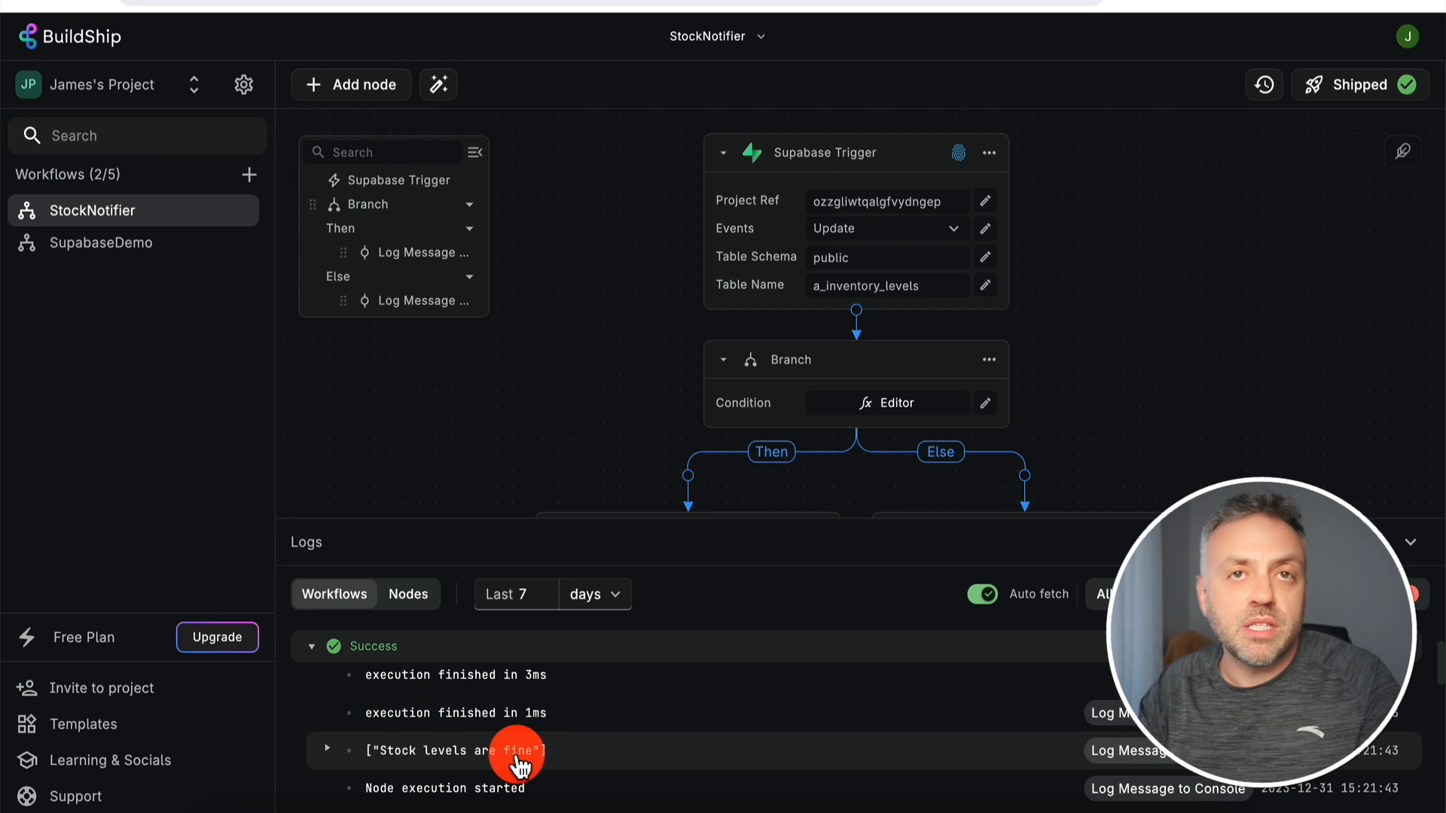
pyautogui.scroll(-1, 1173, 415)
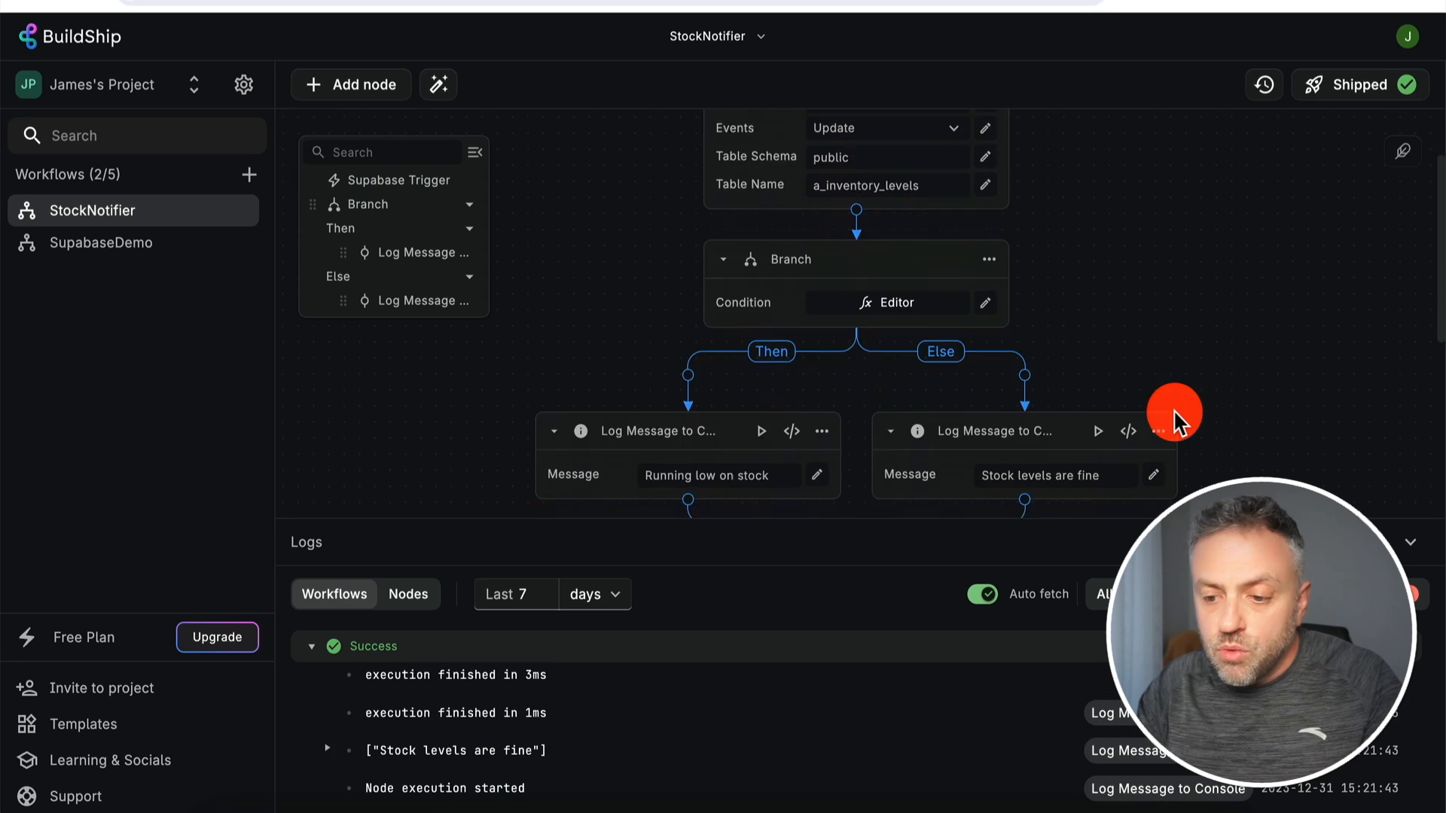
pyautogui.scroll(-3, 1173, 408)
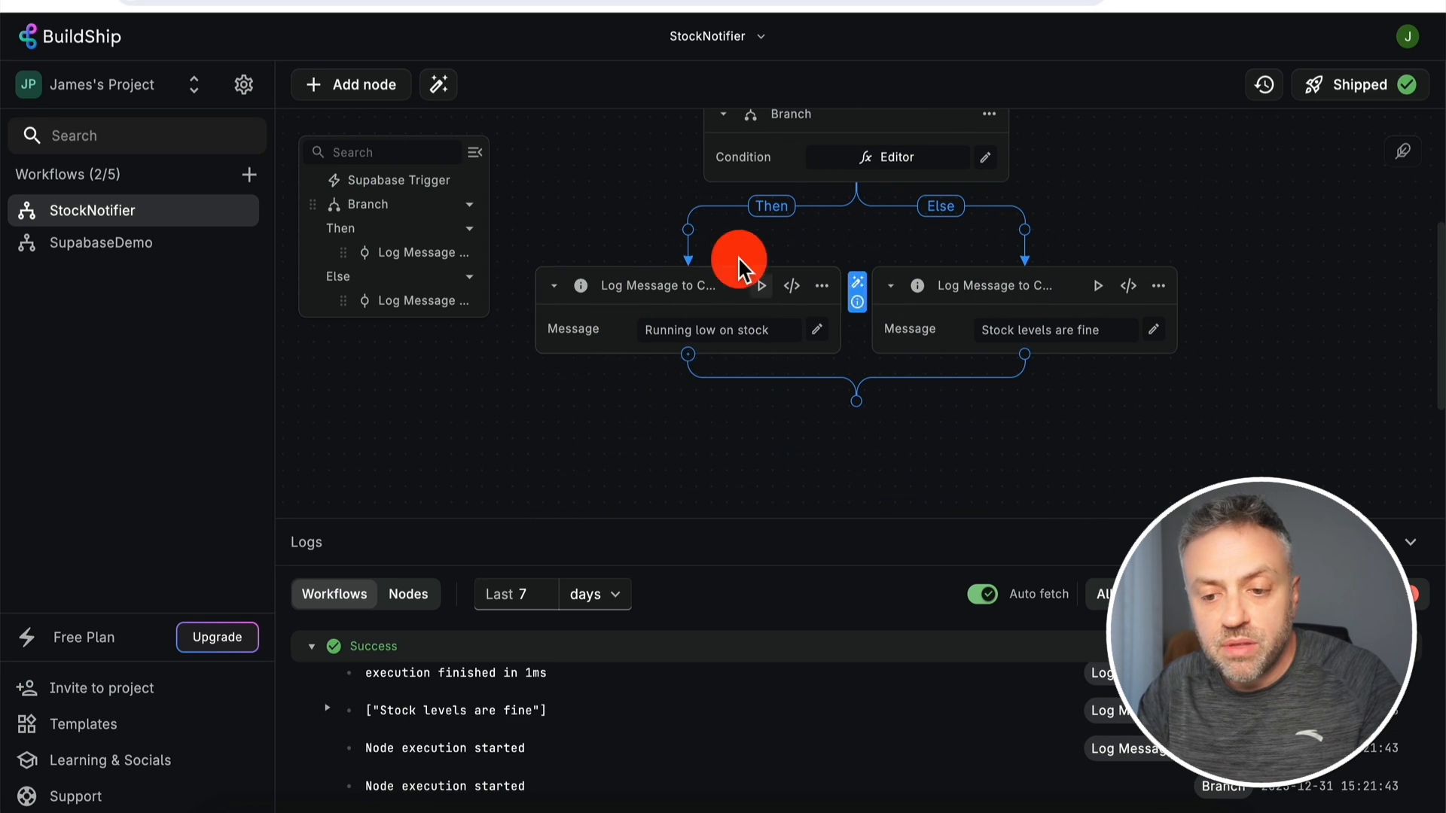
pyautogui.click(1418, 555)
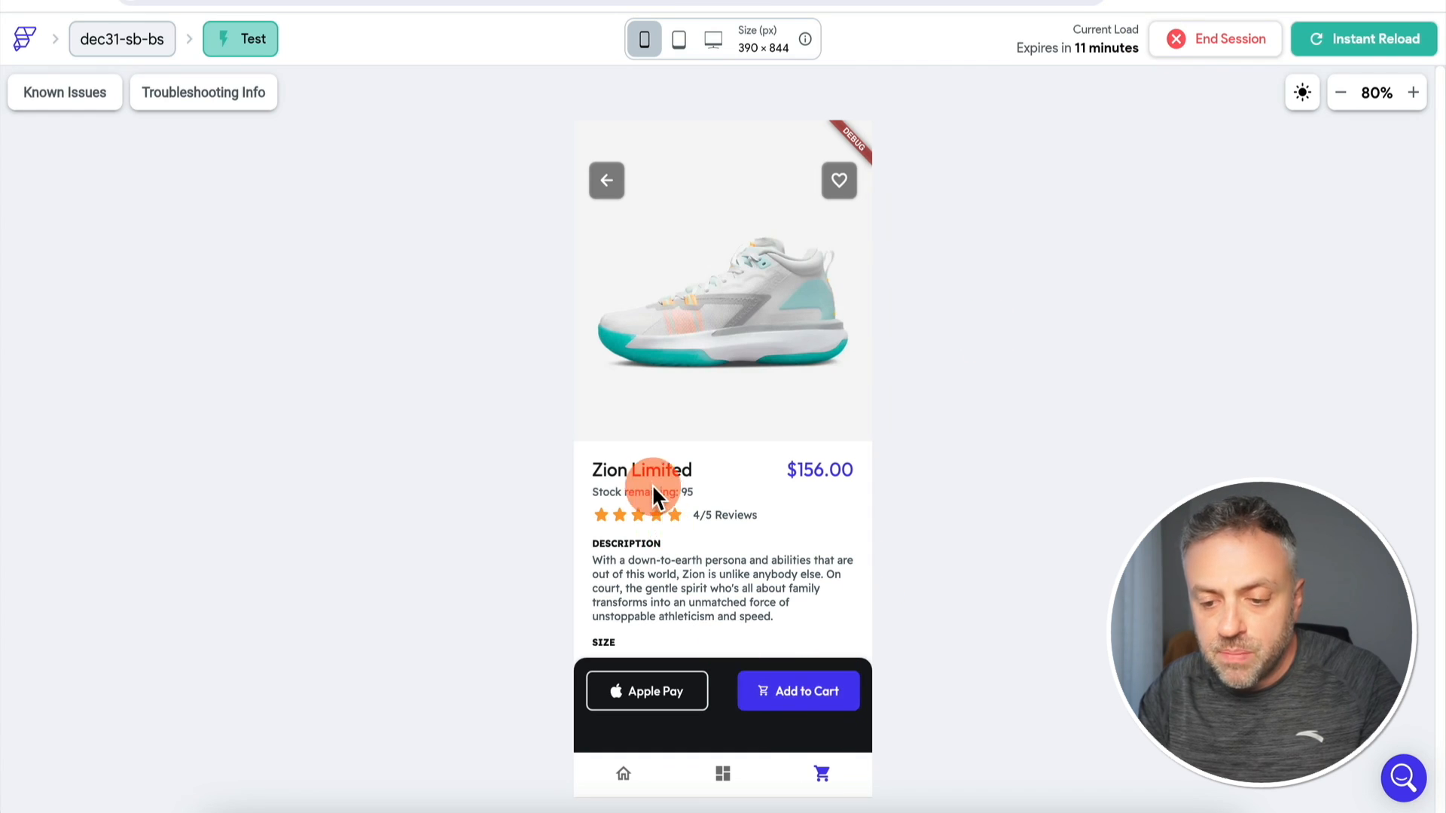
# Add the Zion Limited shoe to the cart four times in the FlutterFlow test app
pyautogui.click(812, 692)
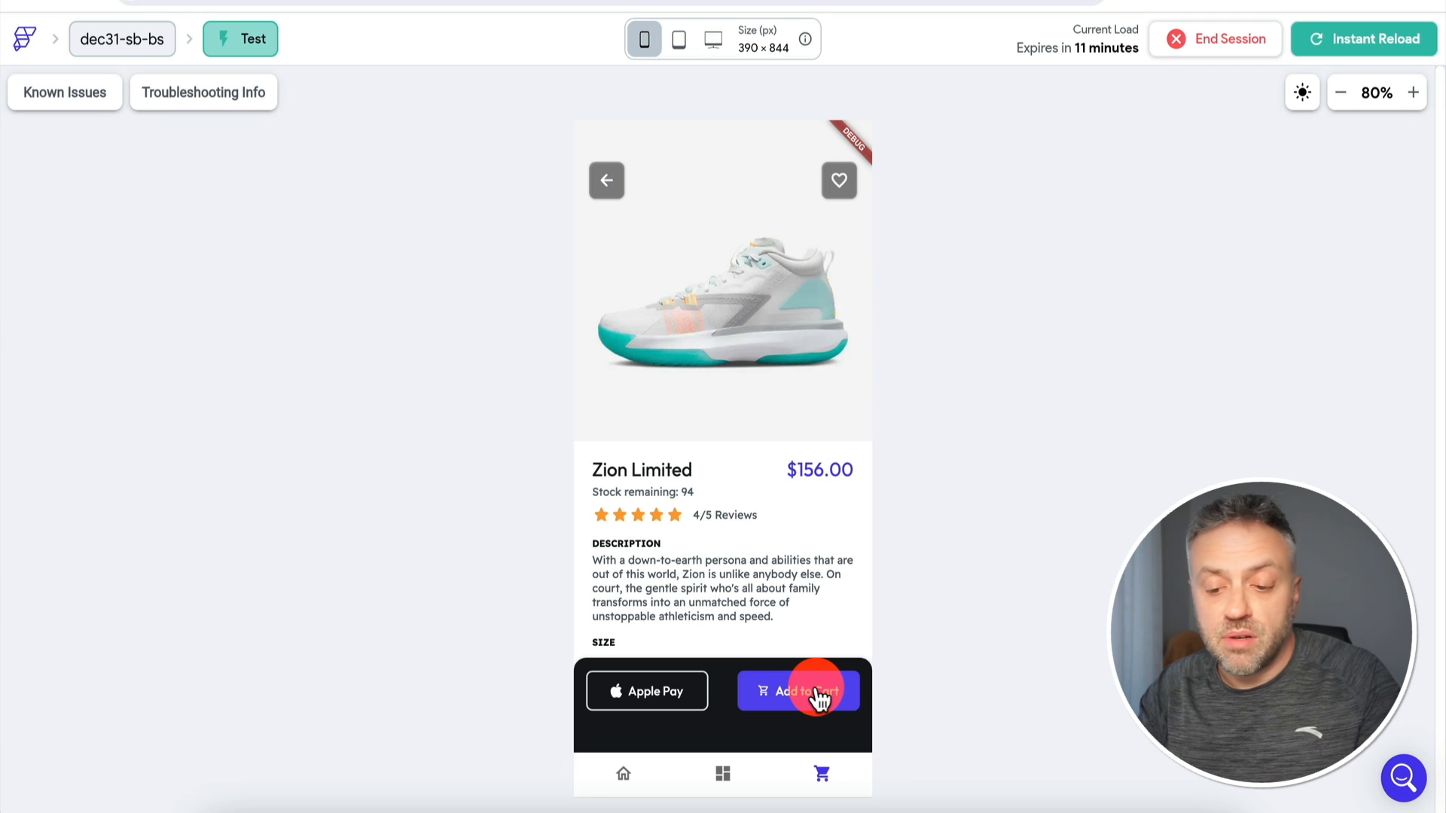
pyautogui.click(818, 692)
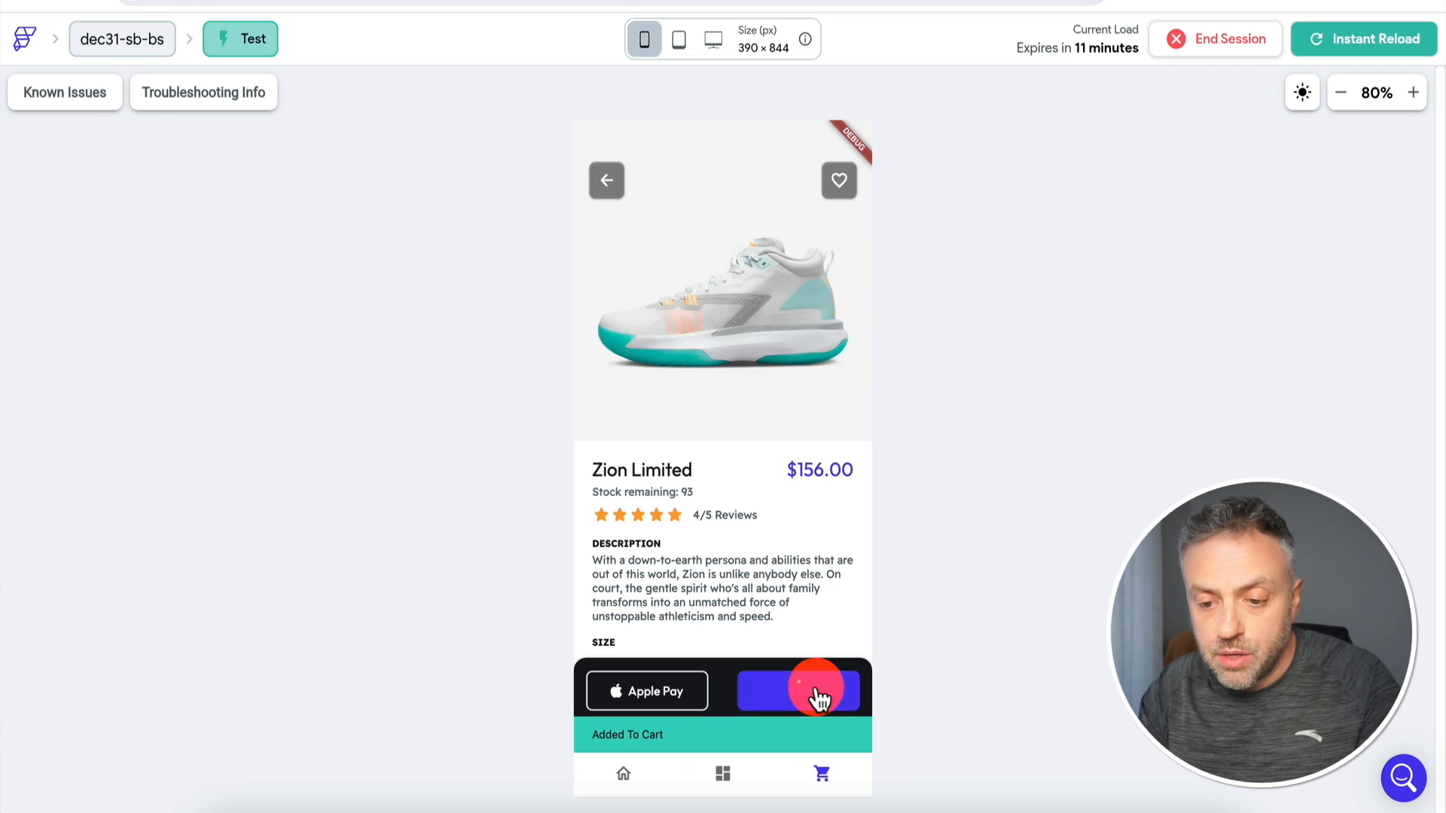
pyautogui.click(819, 697)
pyautogui.click(817, 693)
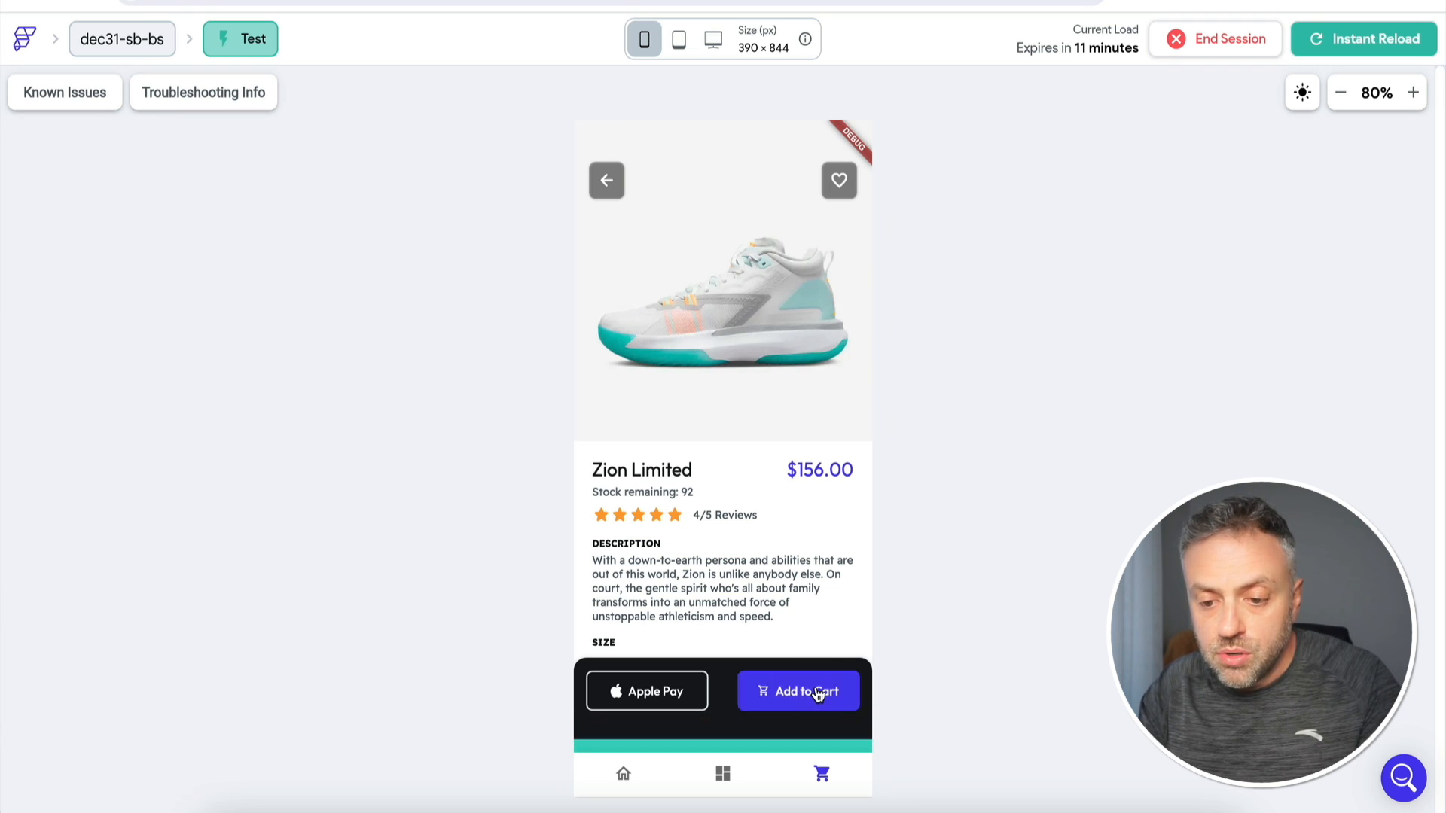
# Switch to BuildShip, open and refresh the StockNotifier logs, and inspect the newest workflow entry
pyautogui.click(938, 45)
pyautogui.hotkey('ctrl', 'Tab')
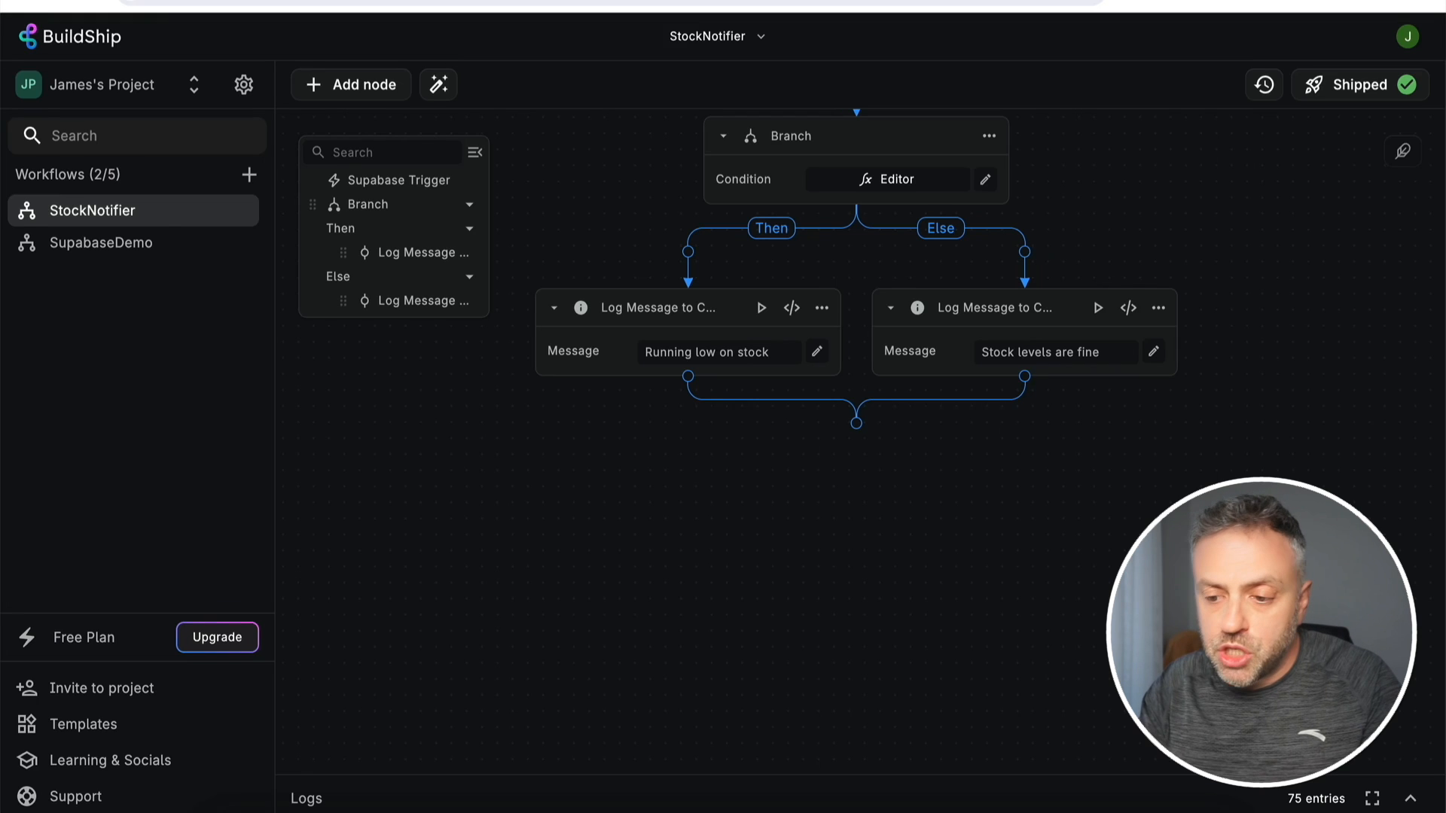
pyautogui.click(1412, 798)
pyautogui.click(310, 645)
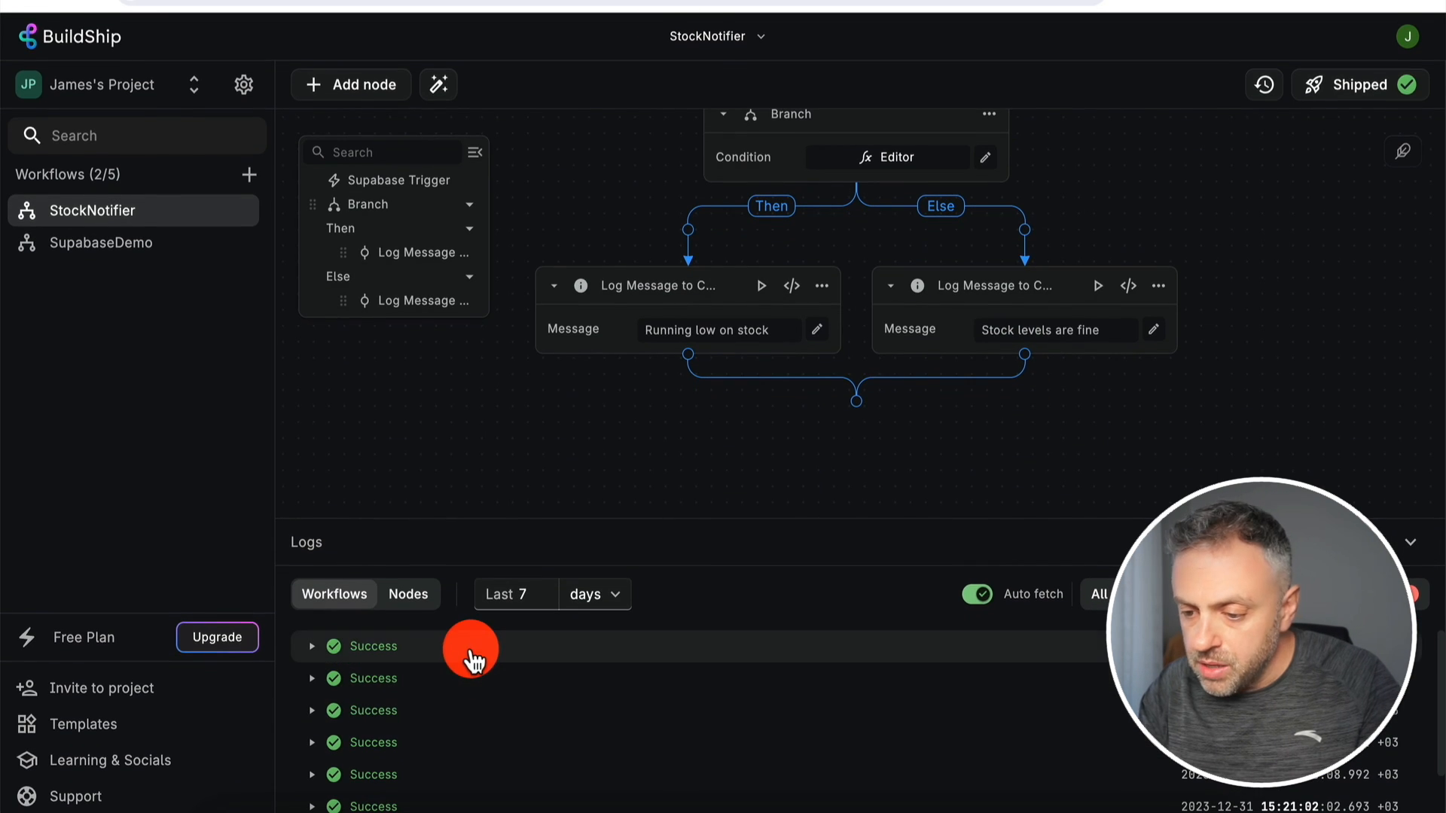
pyautogui.click(976, 595)
pyautogui.click(938, 595)
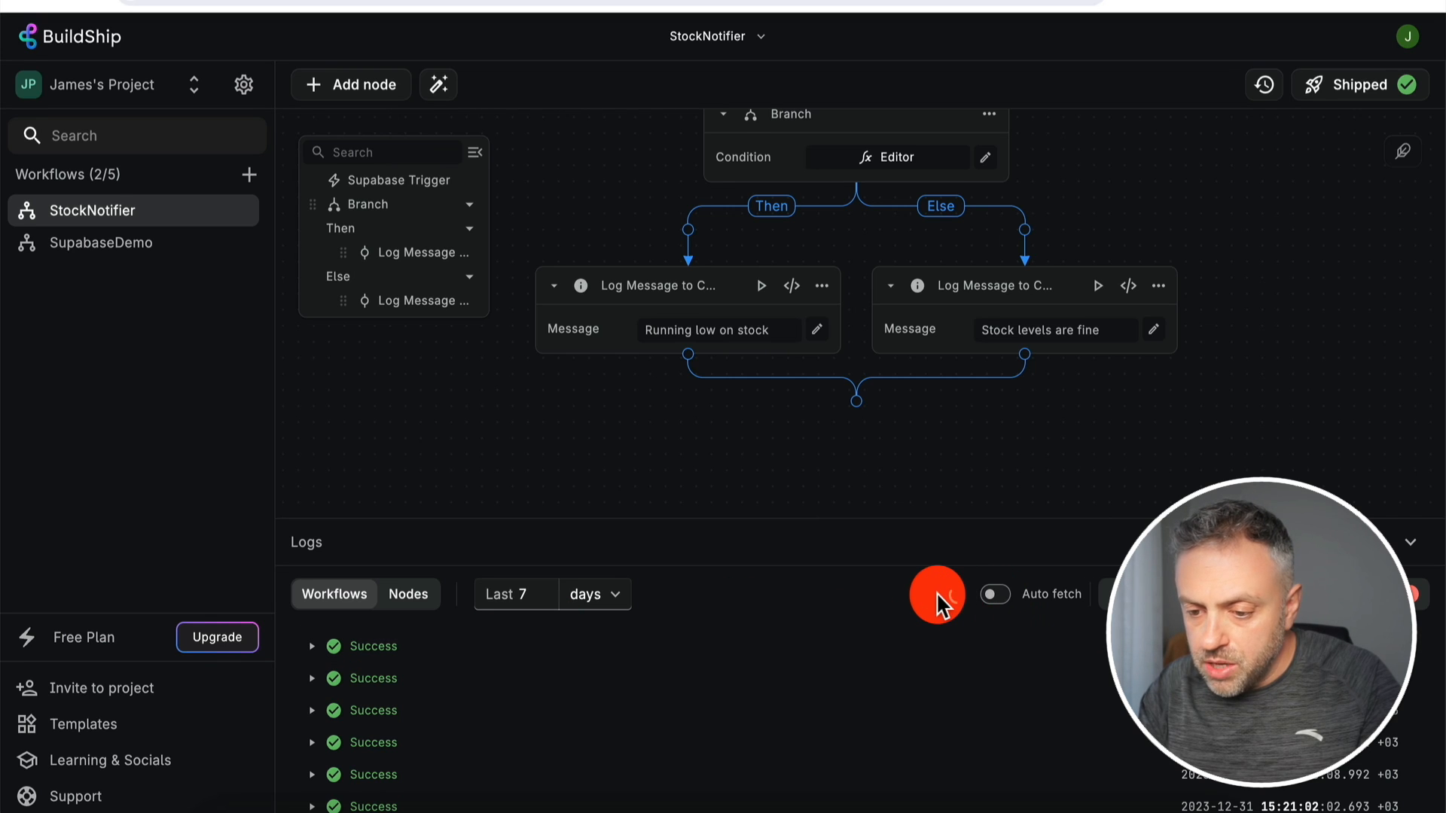
pyautogui.click(976, 595)
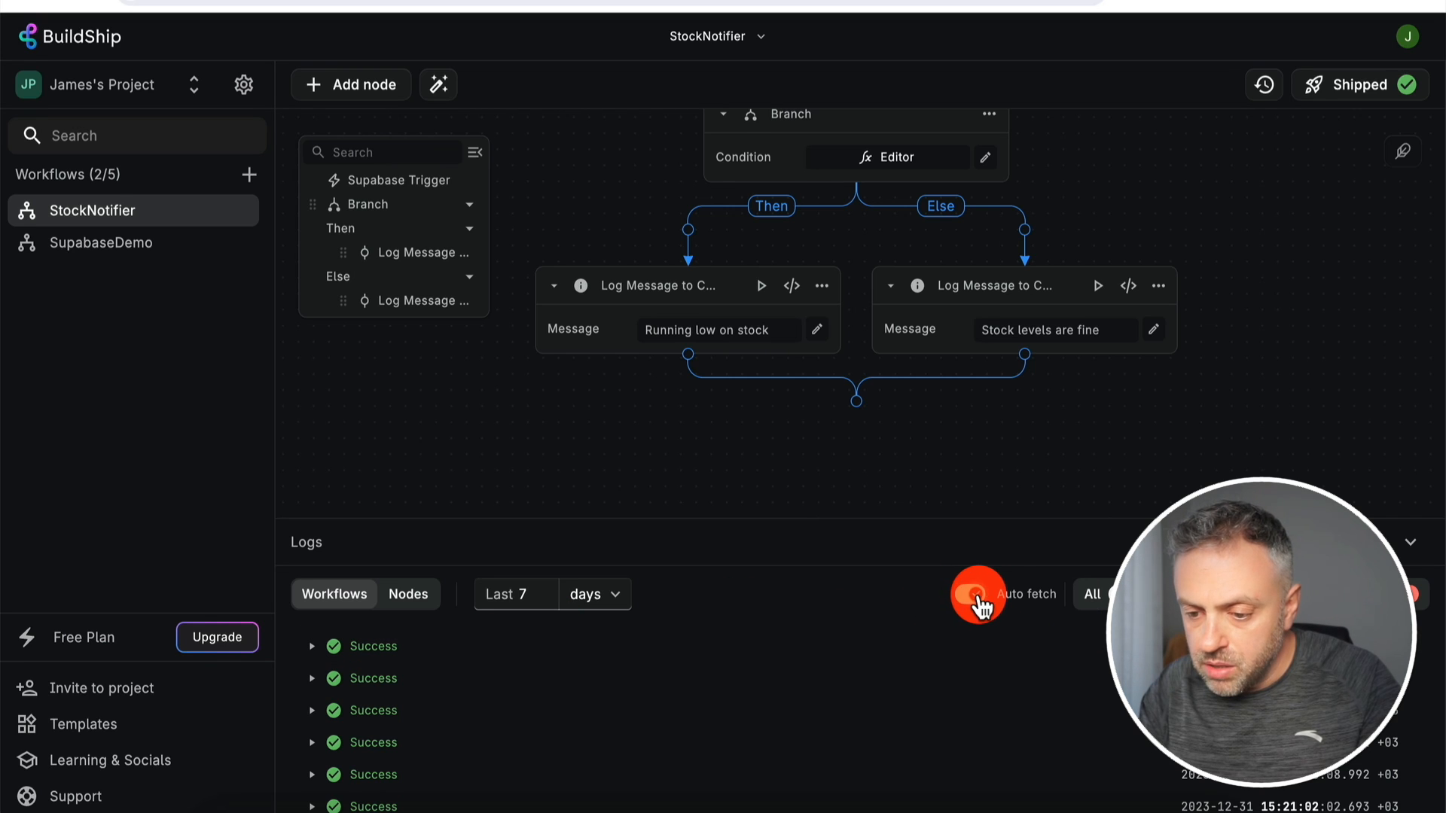
pyautogui.click(314, 652)
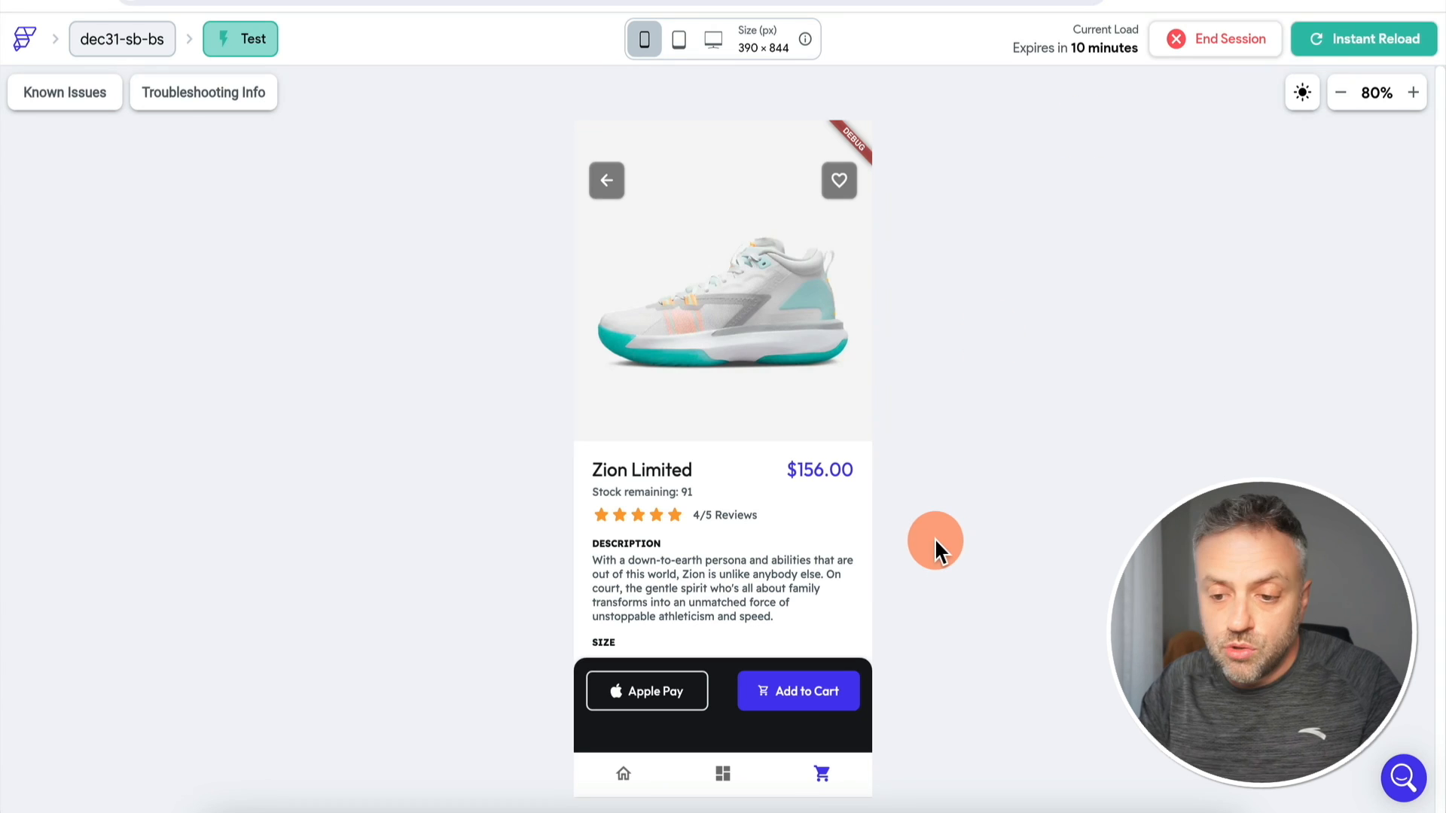
# Add the Zion Limited shoe to the cart two more times in the FlutterFlow test app and return to BuildShip
pyautogui.click(806, 695)
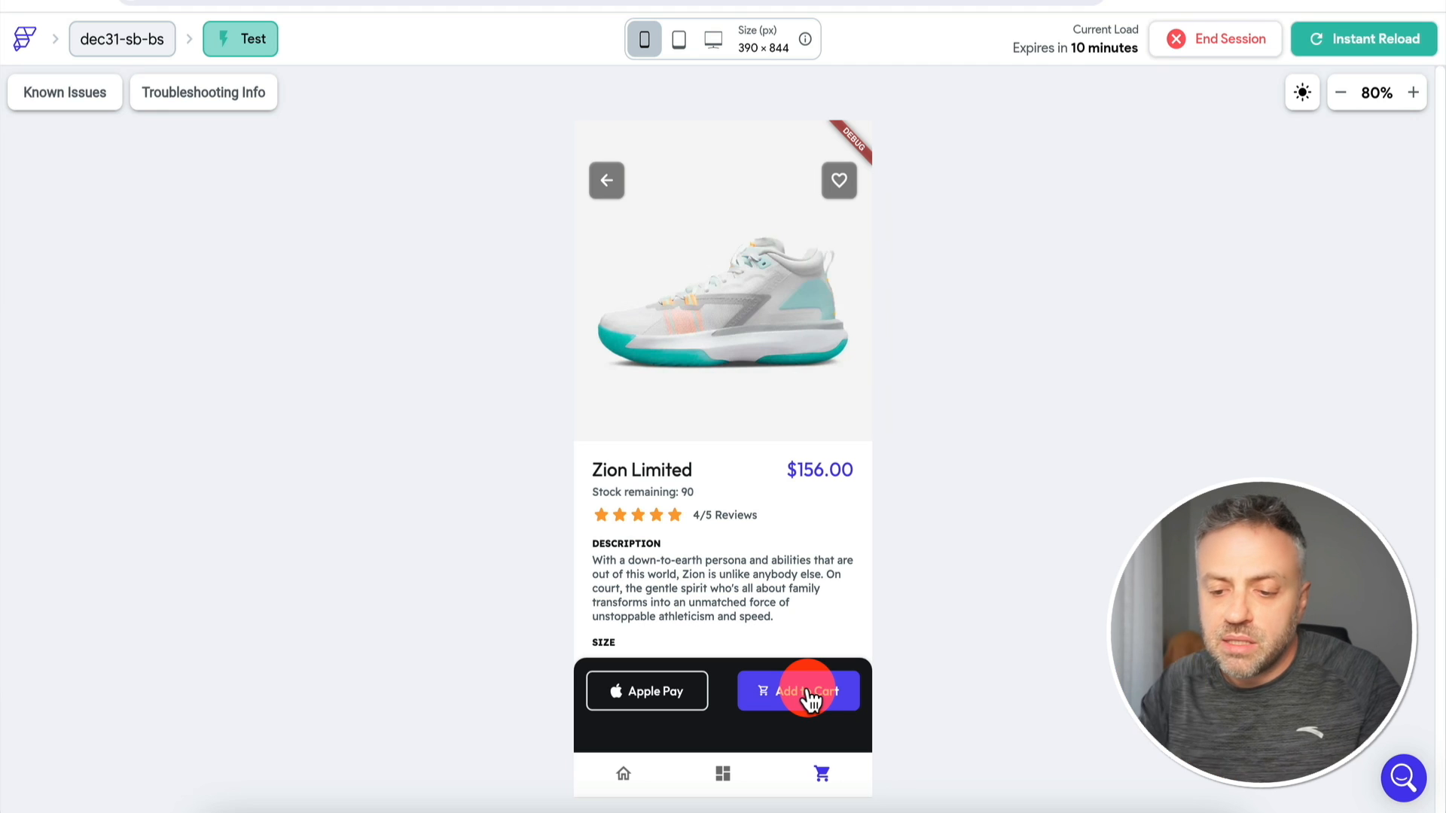
pyautogui.click(811, 700)
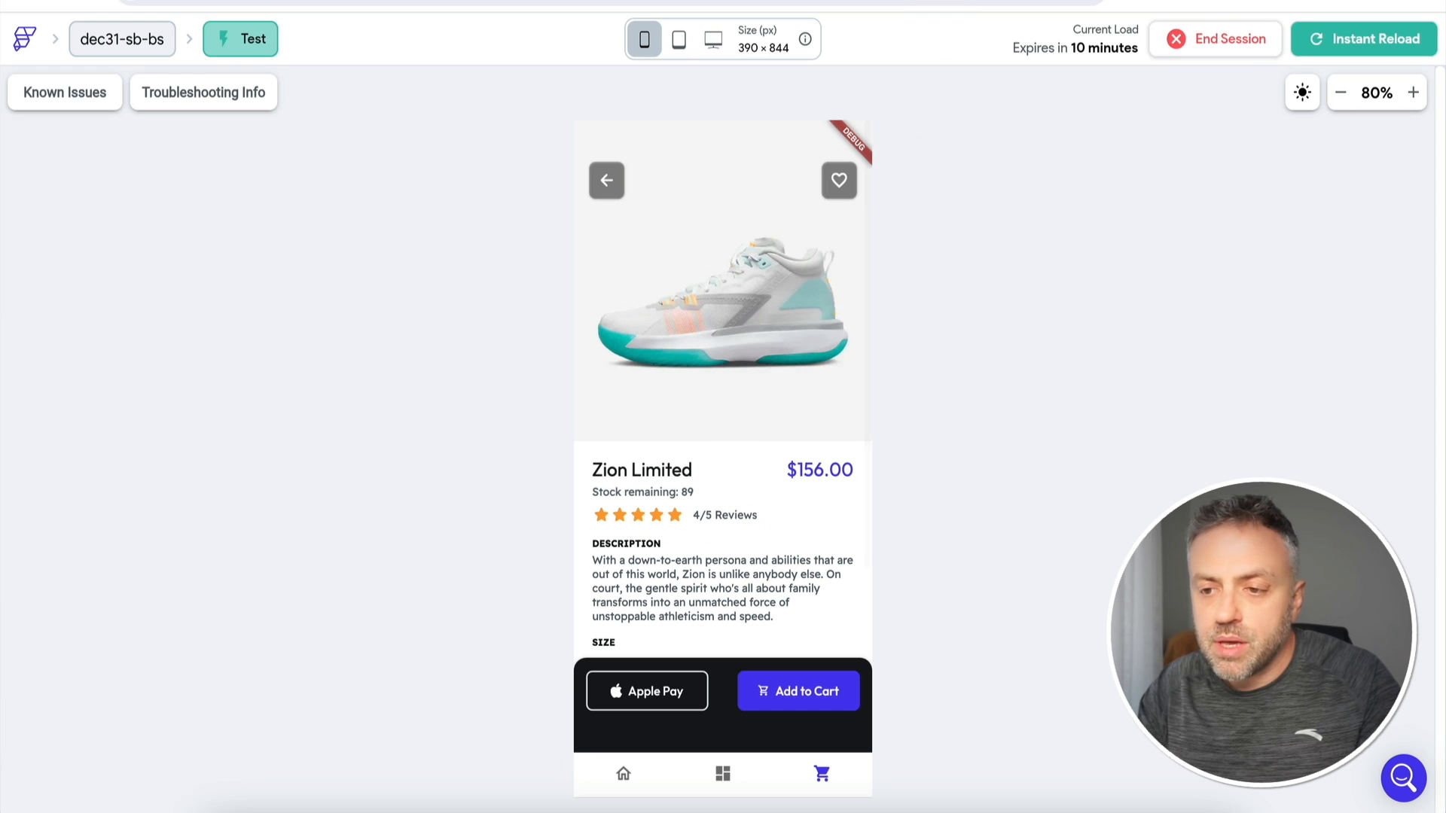
pyautogui.click(640, 0)
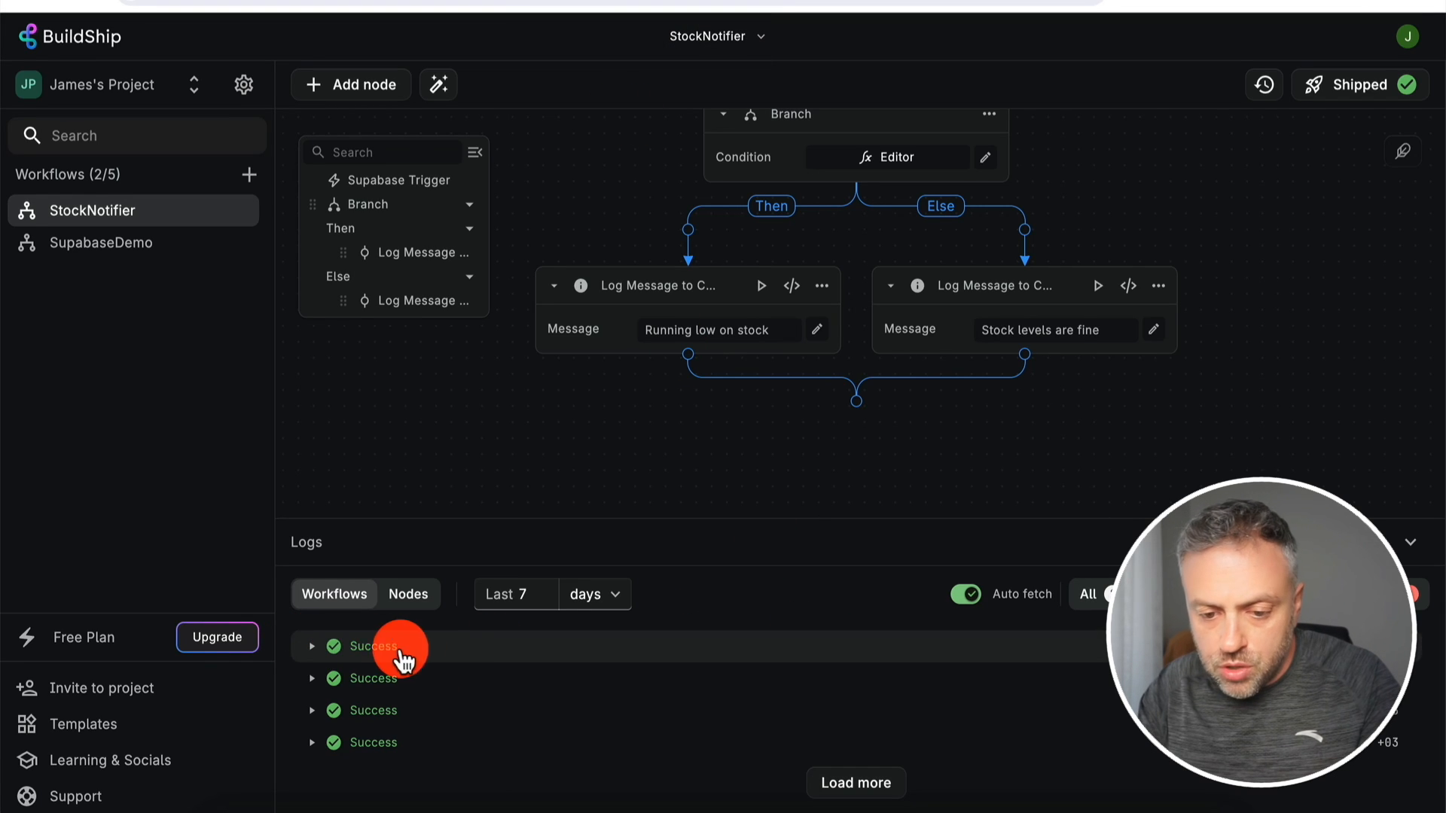
# Refresh the StockNotifier logs and examine the newest entry's details to see which branch message was logged
pyautogui.click(963, 595)
pyautogui.click(930, 594)
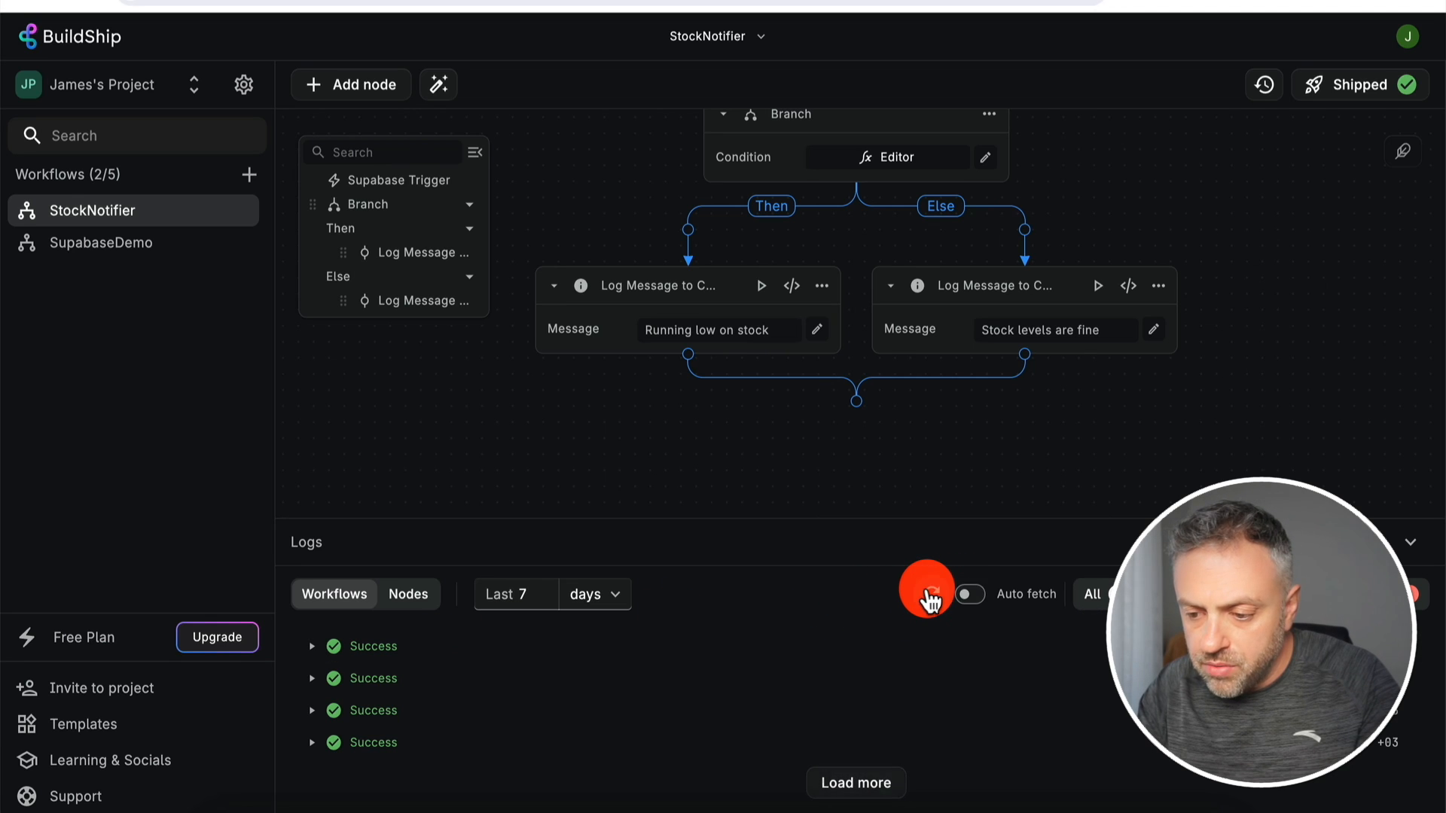
pyautogui.click(969, 596)
pyautogui.click(312, 646)
pyautogui.click(312, 646)
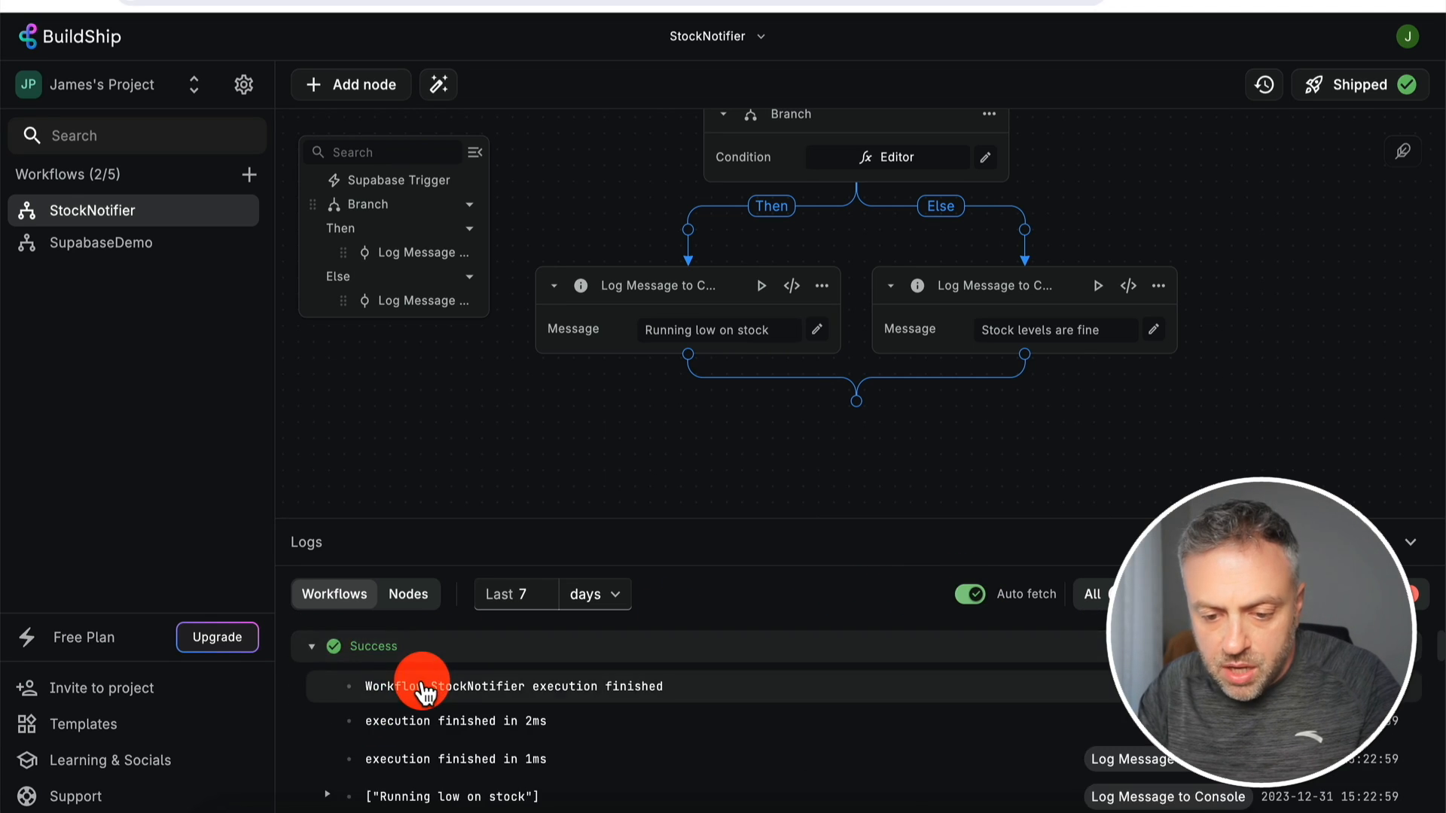
pyautogui.scroll(-1, 423, 688)
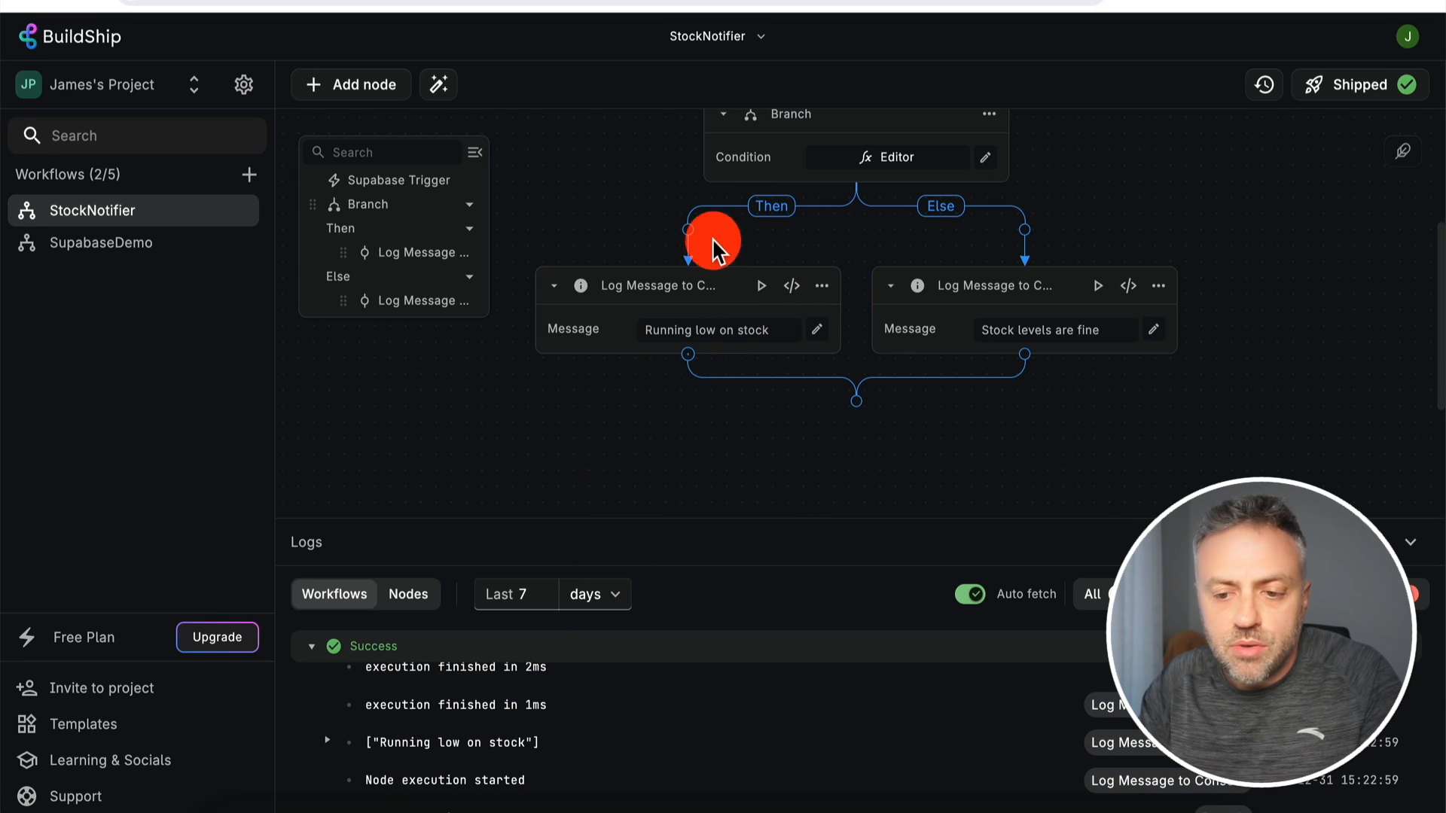
# Search the nodes for "email" and add a Sendgrid Send Static email node below the log message on the Then path
pyautogui.click(687, 358)
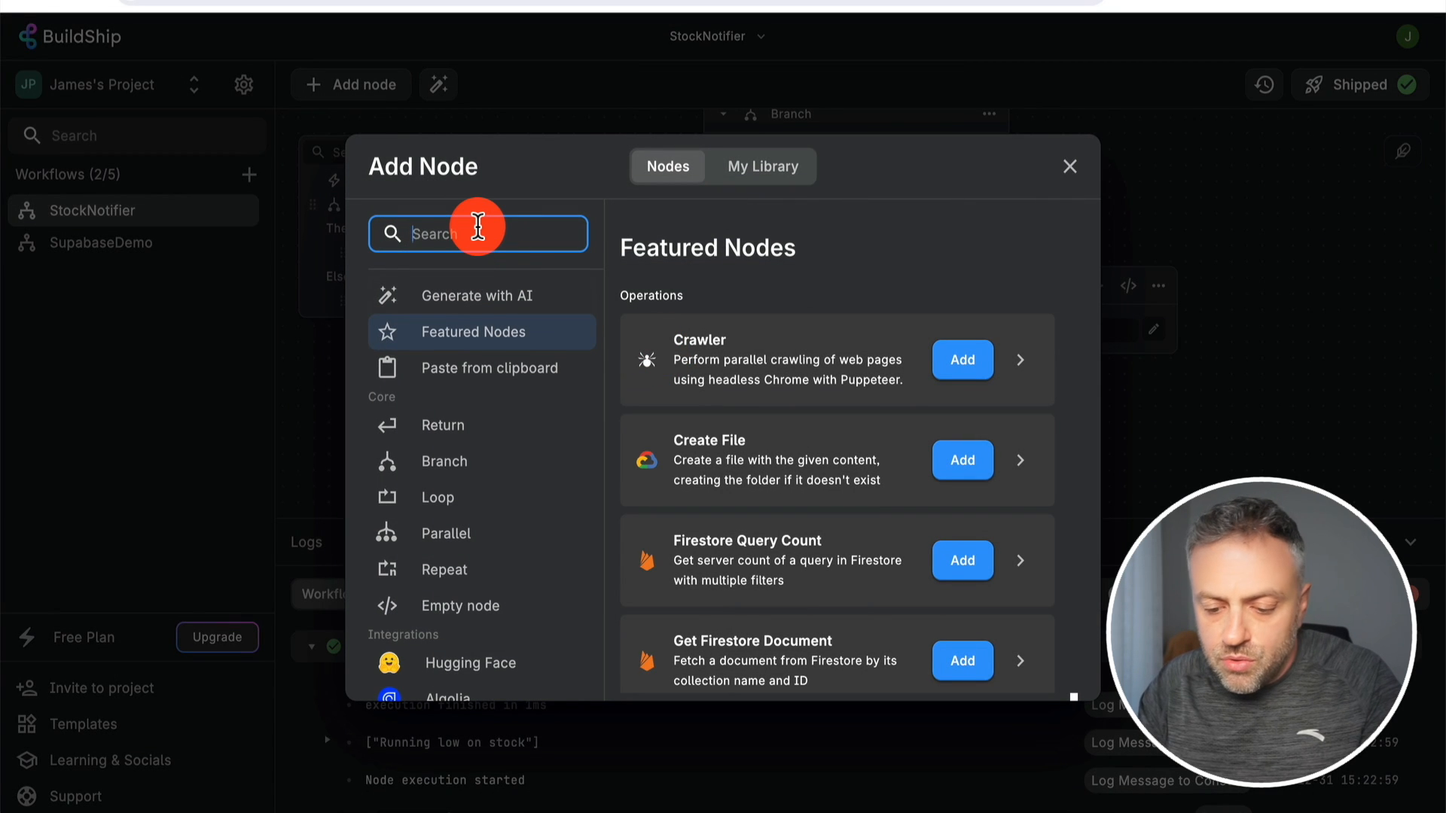
pyautogui.write('email')
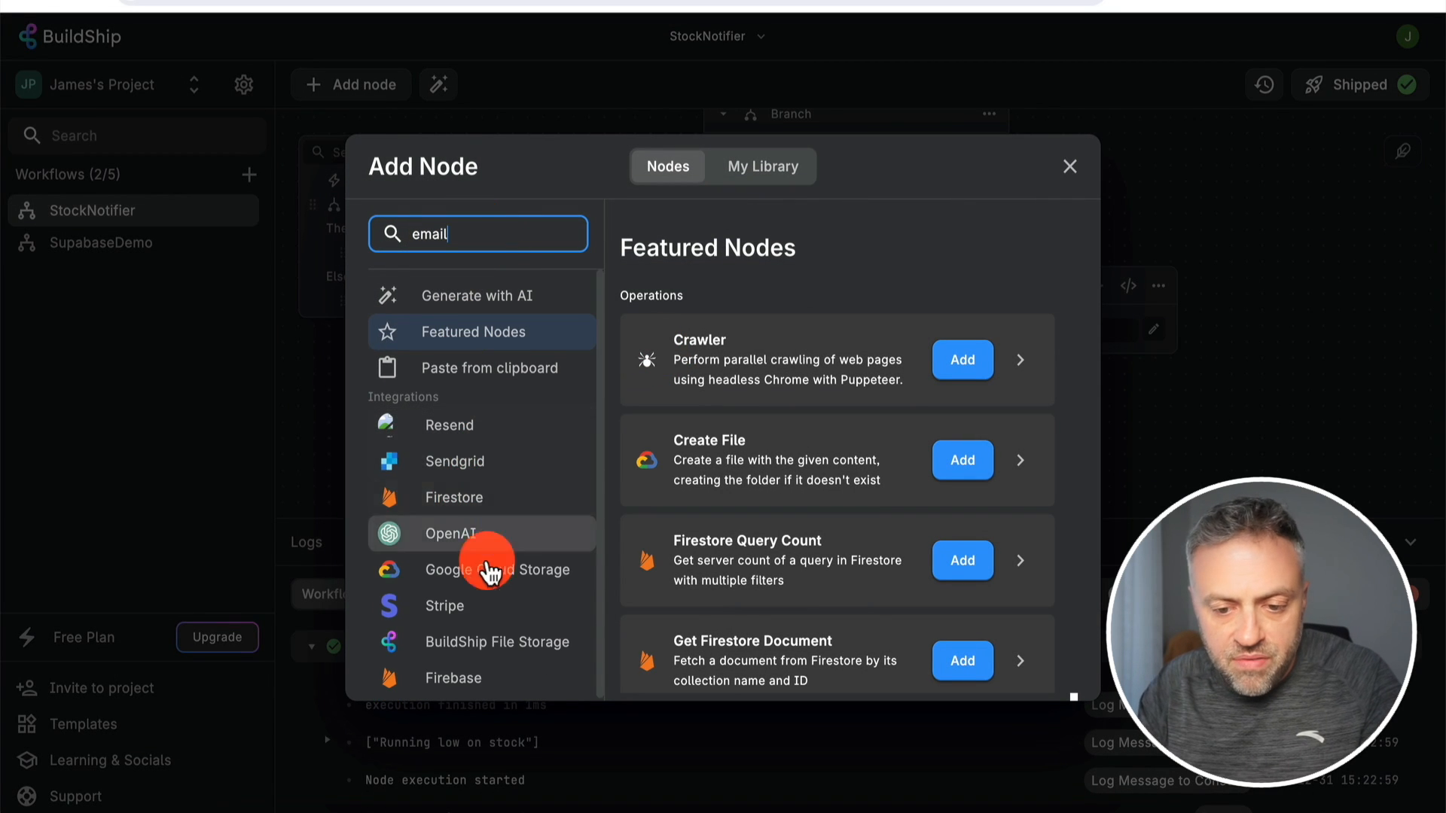
pyautogui.scroll(-1, 506, 570)
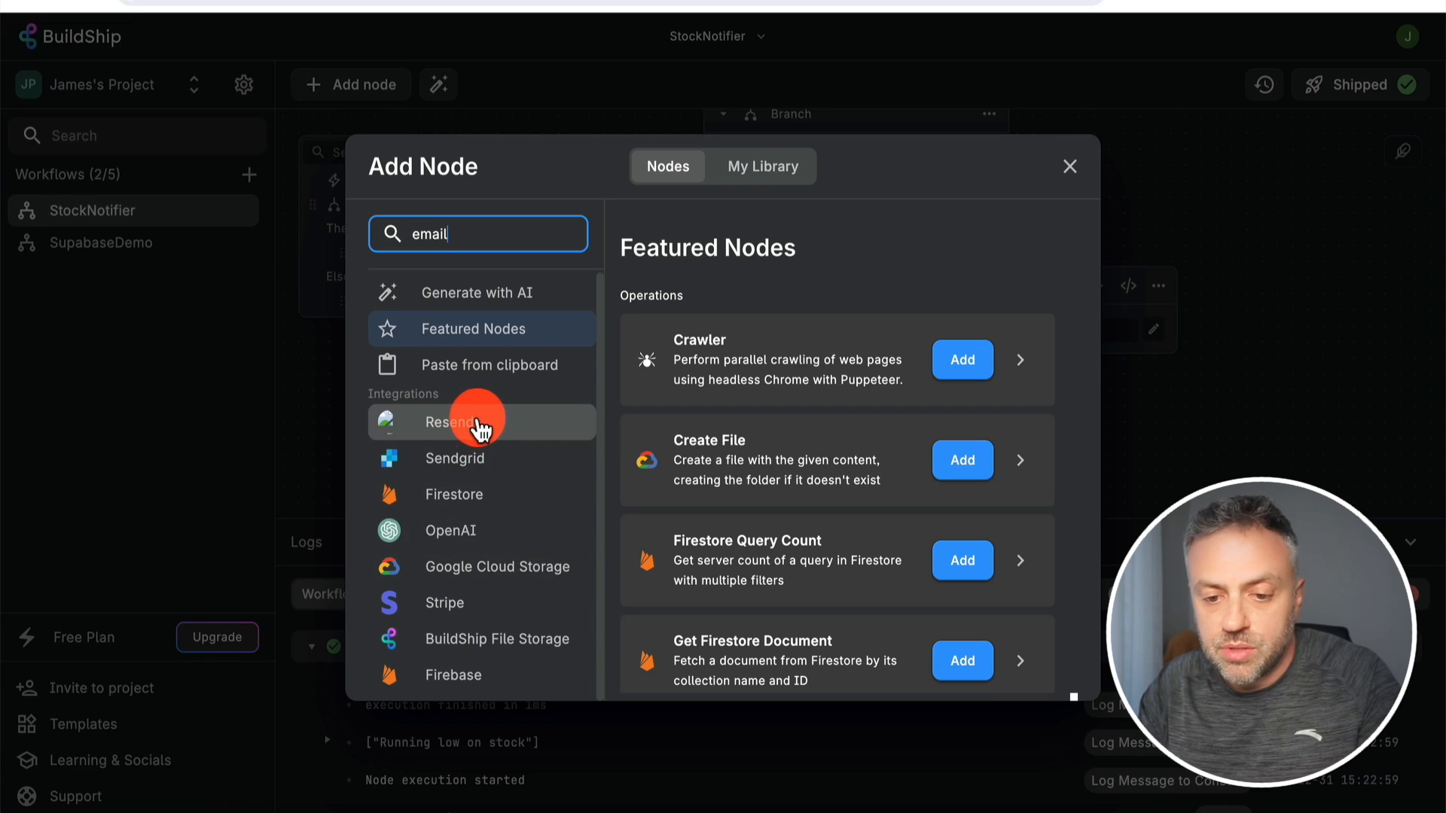
pyautogui.click(489, 460)
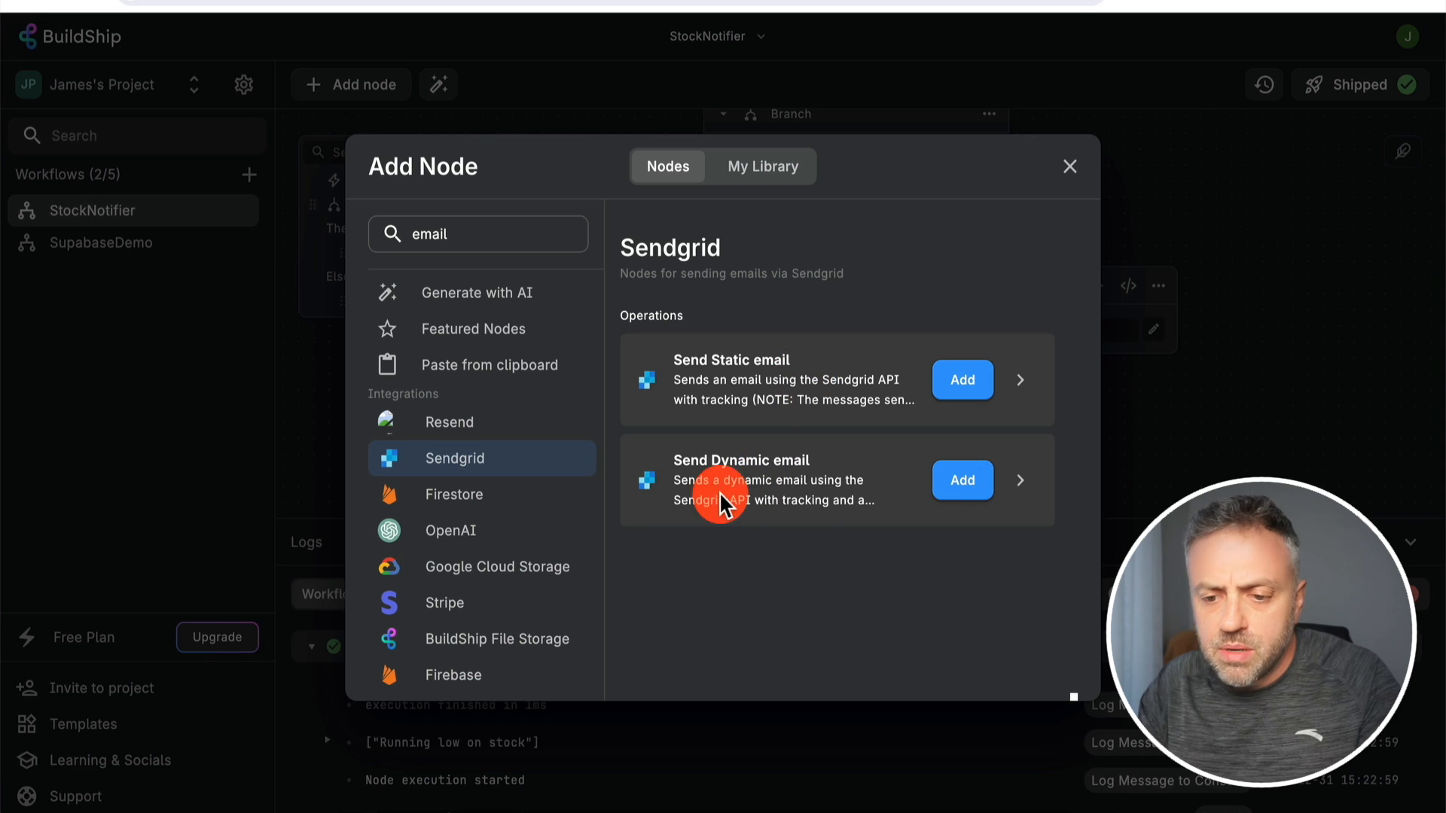
pyautogui.click(966, 381)
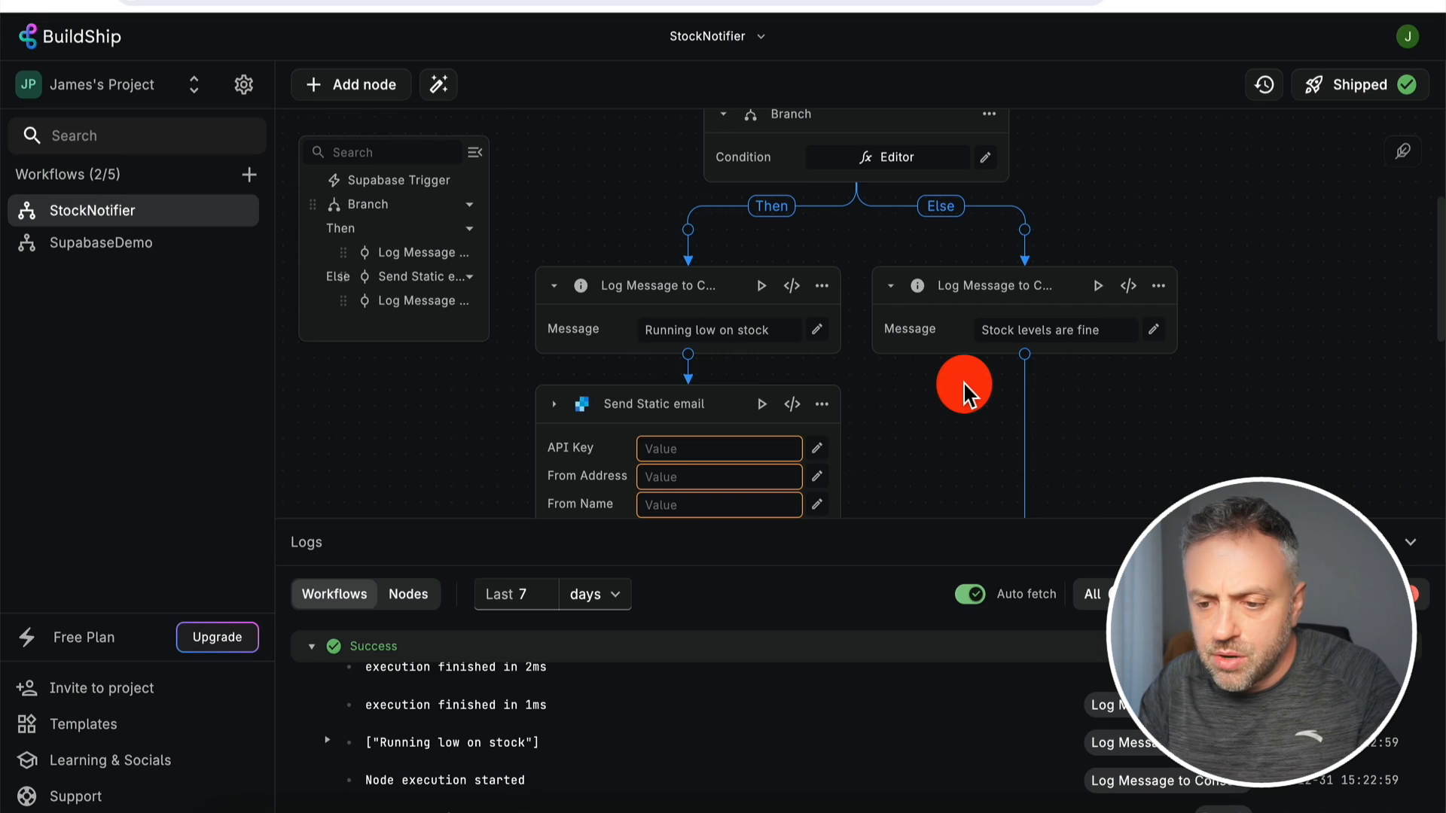
pyautogui.scroll(-2, 445, 440)
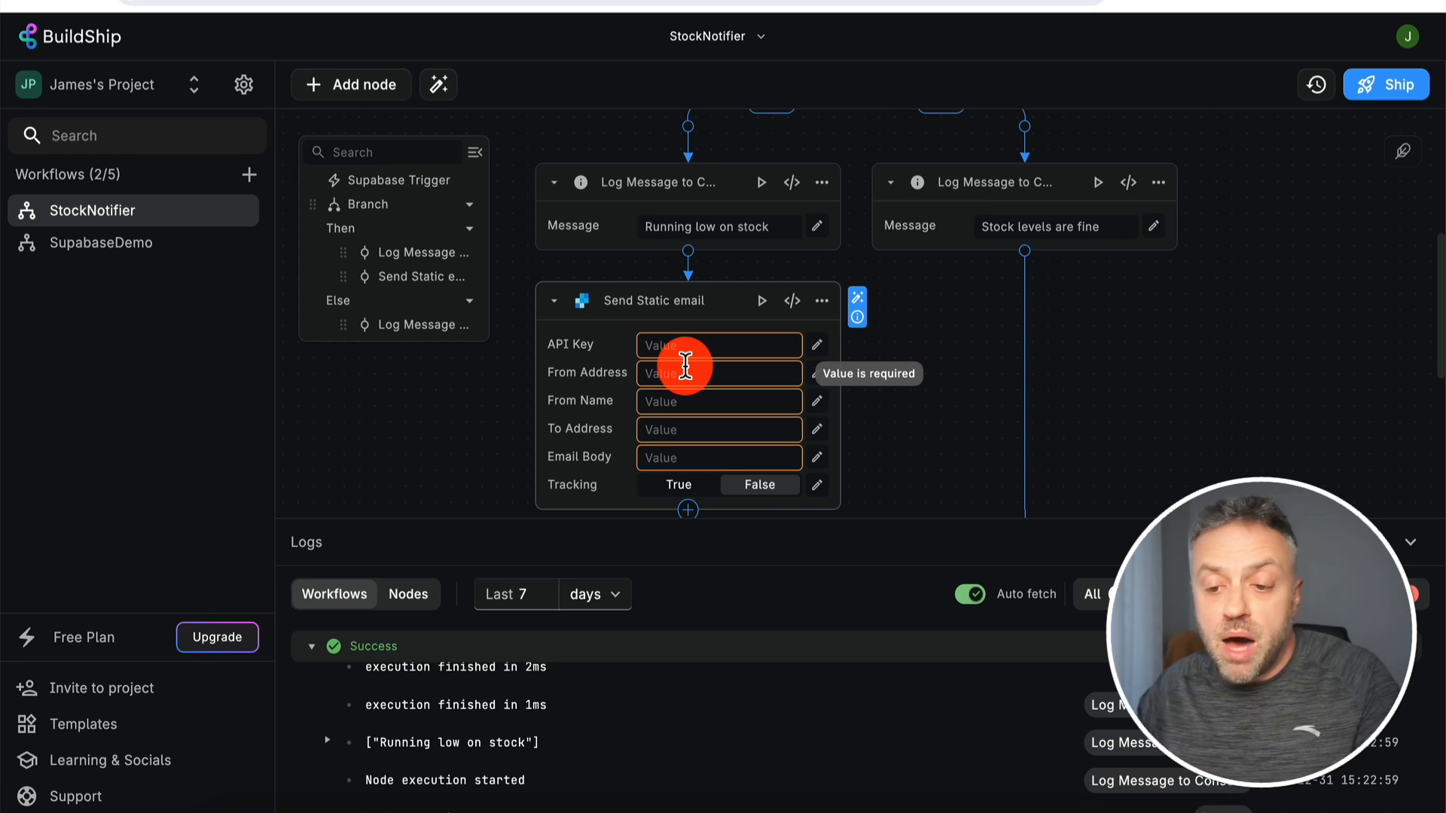
# Review the Branch node's stock condition in its editor and close the editor without changing the expression
pyautogui.scroll(5, 685, 367)
pyautogui.click(903, 373)
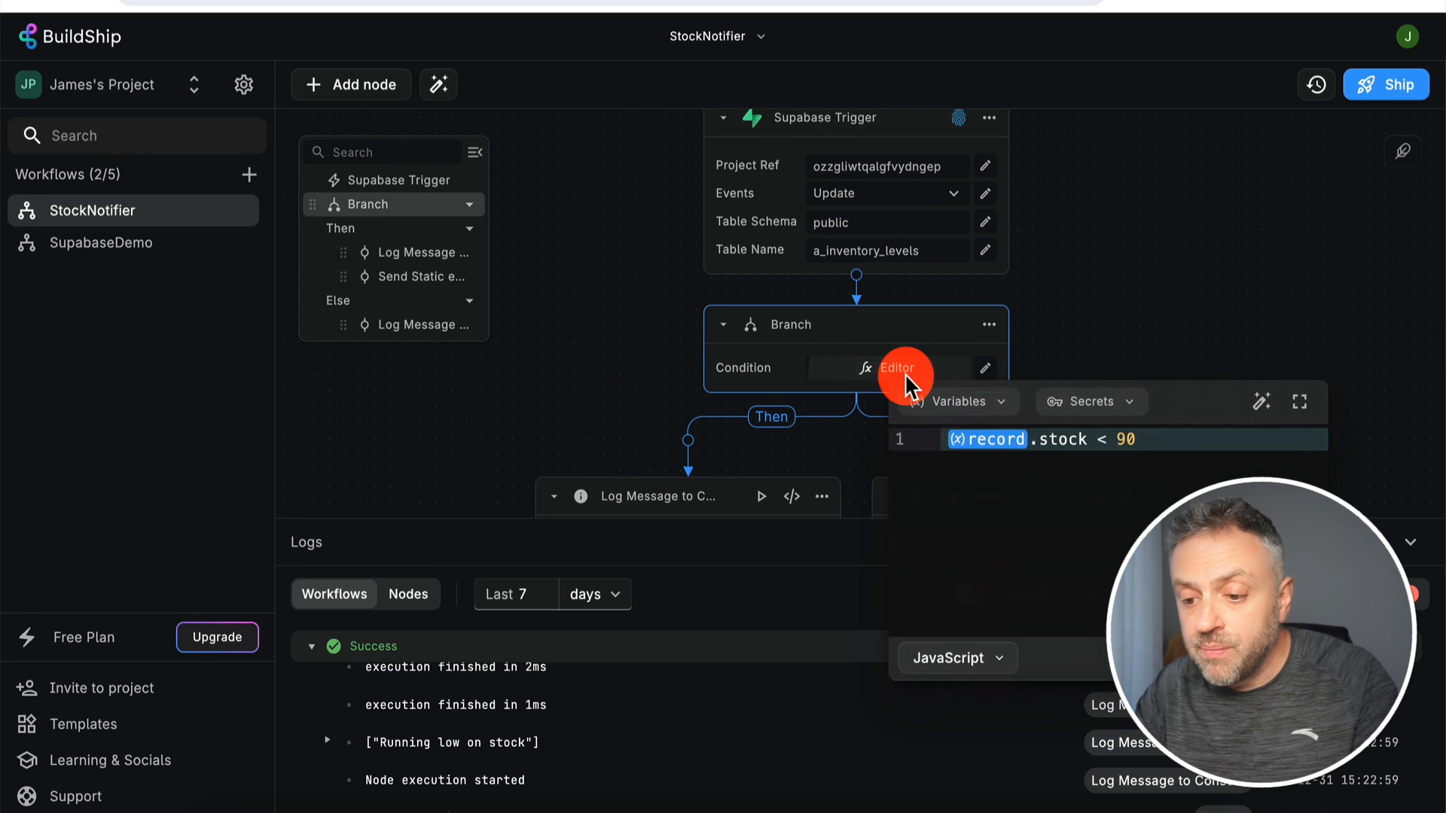
pyautogui.click(1140, 438)
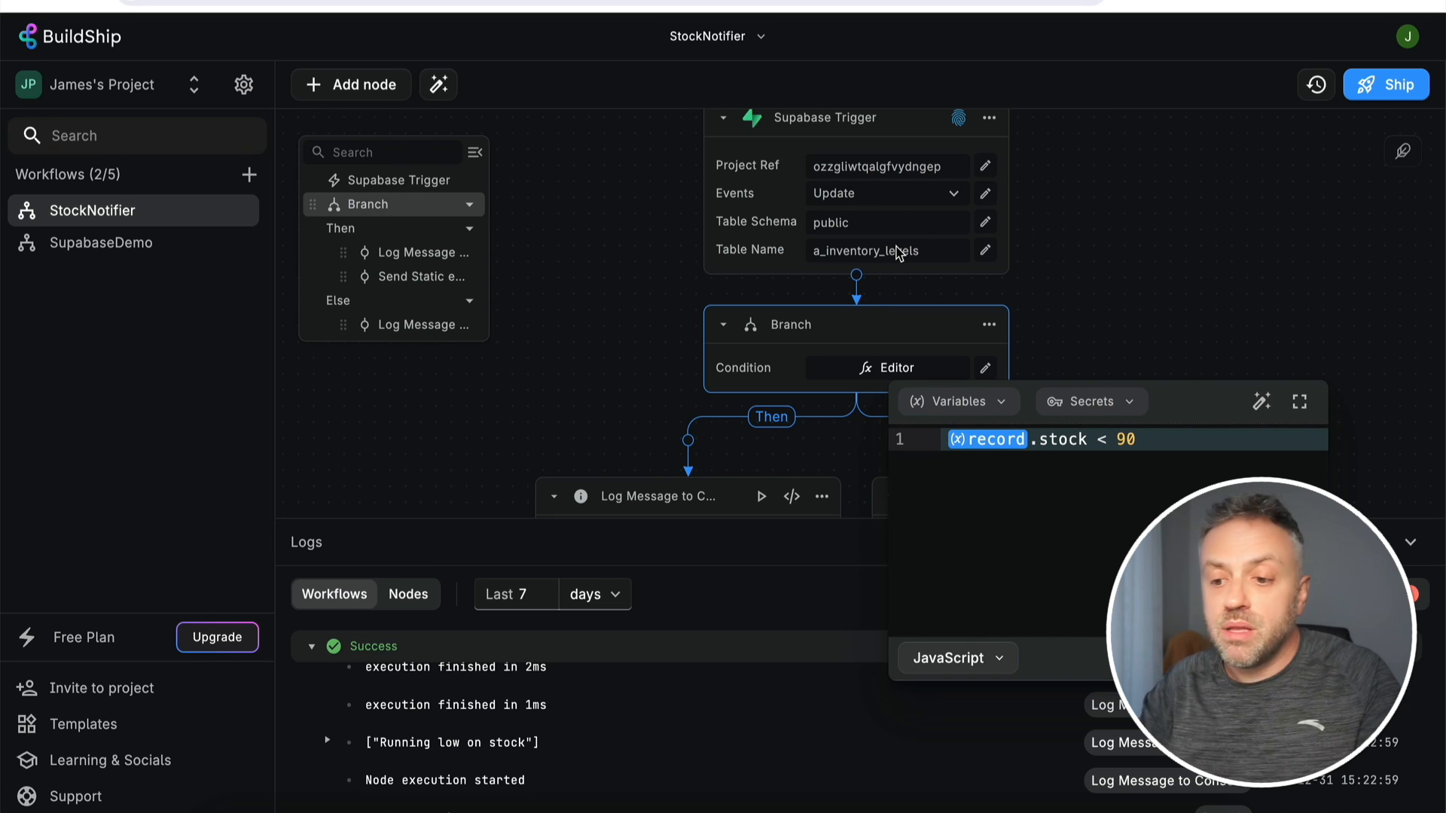
pyautogui.click(1197, 254)
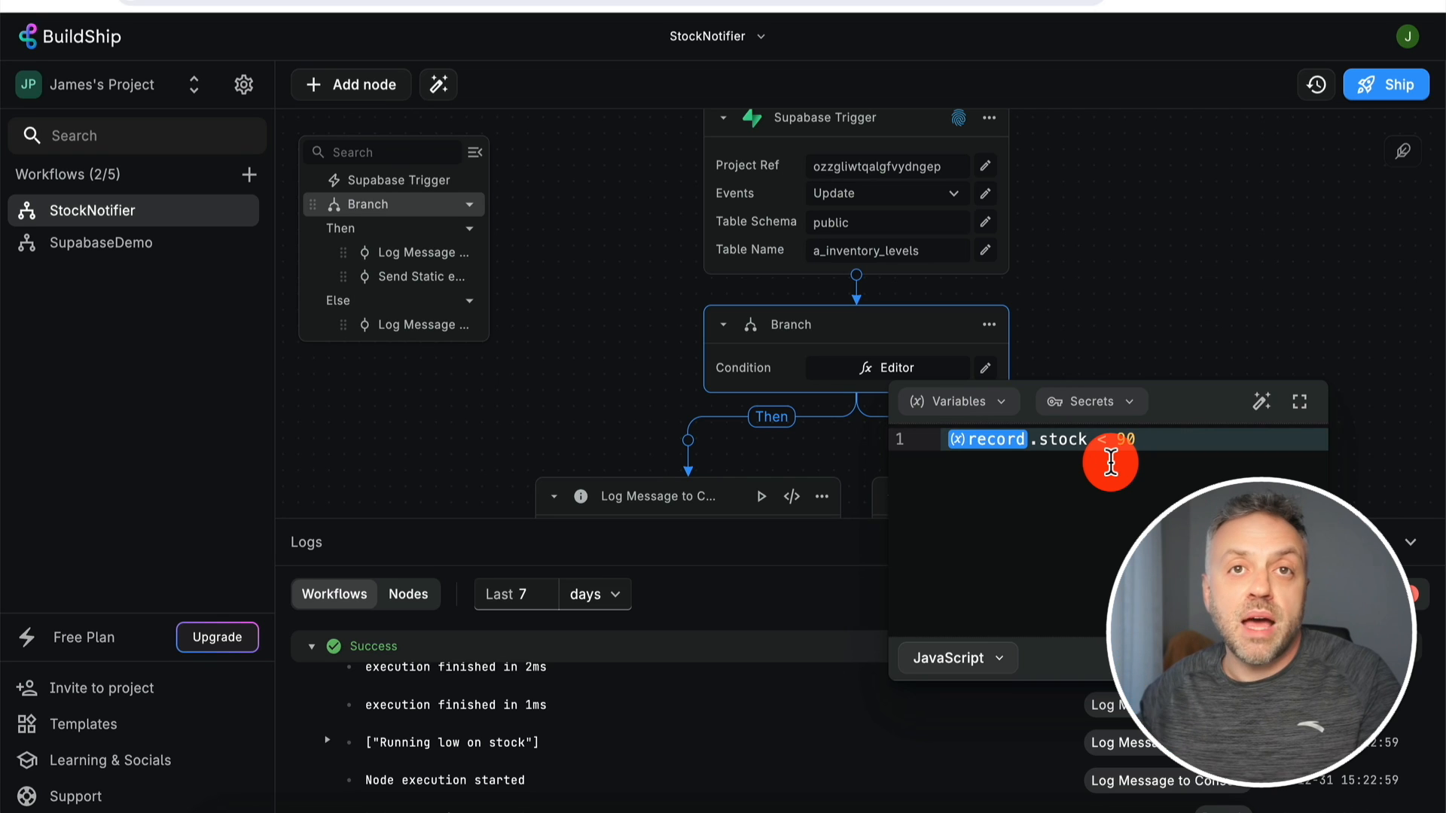
pyautogui.click(1136, 296)
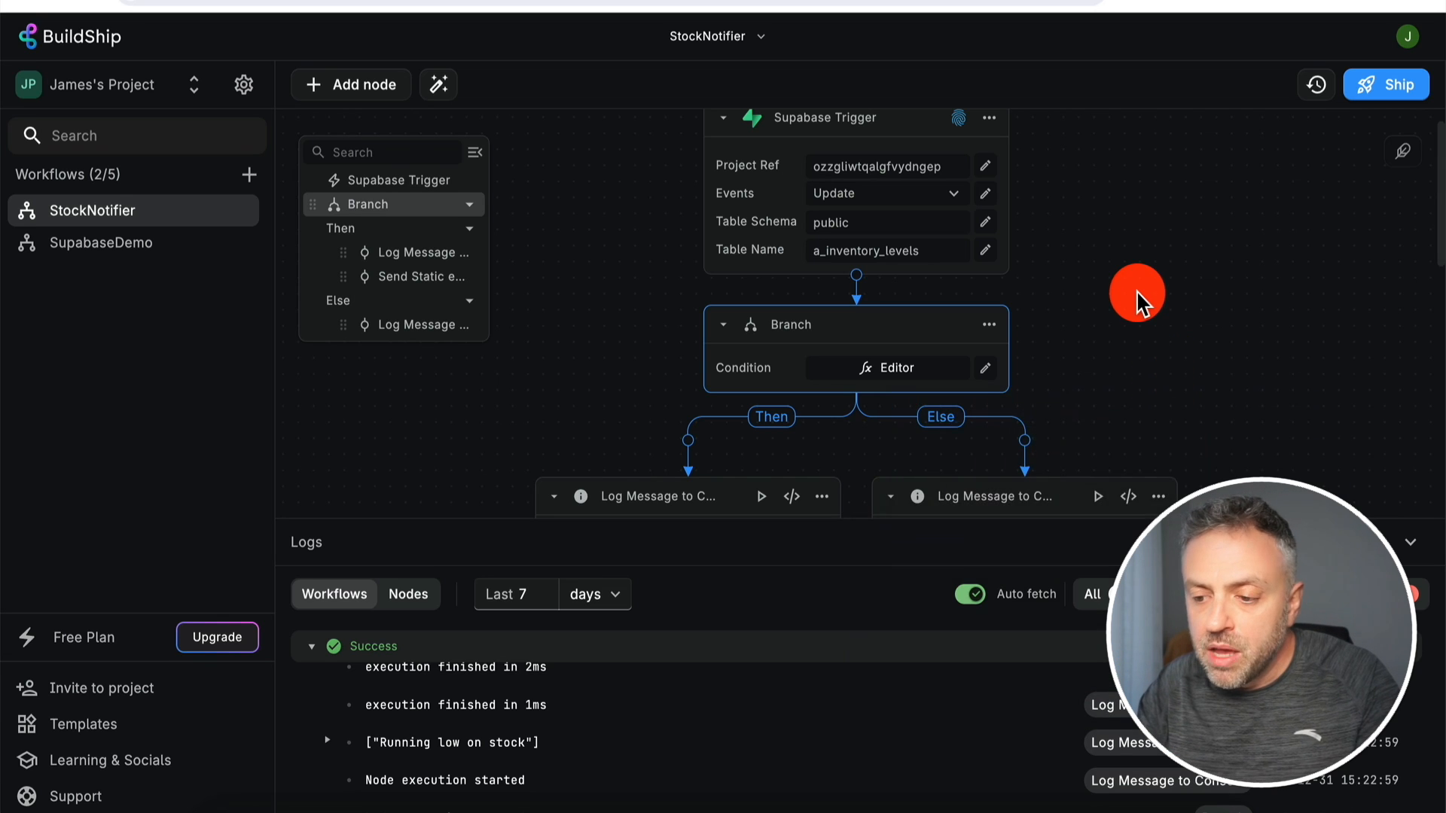
pyautogui.scroll(-3, 1136, 296)
pyautogui.click(1176, 391)
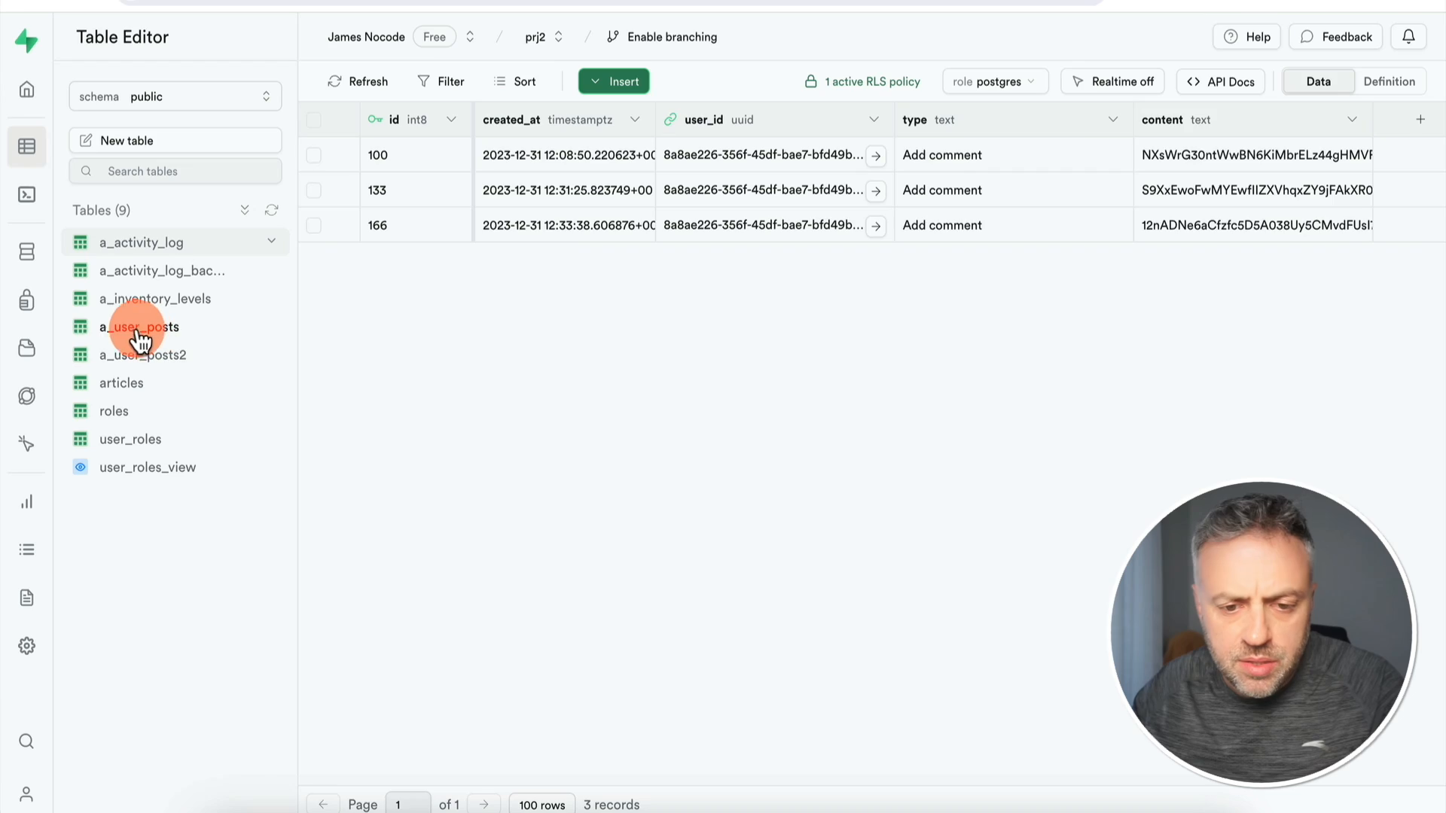
# Compare the contents and columns of the a_user_posts and a_user_posts2 tables in the Supabase Table Editor
pyautogui.click(154, 337)
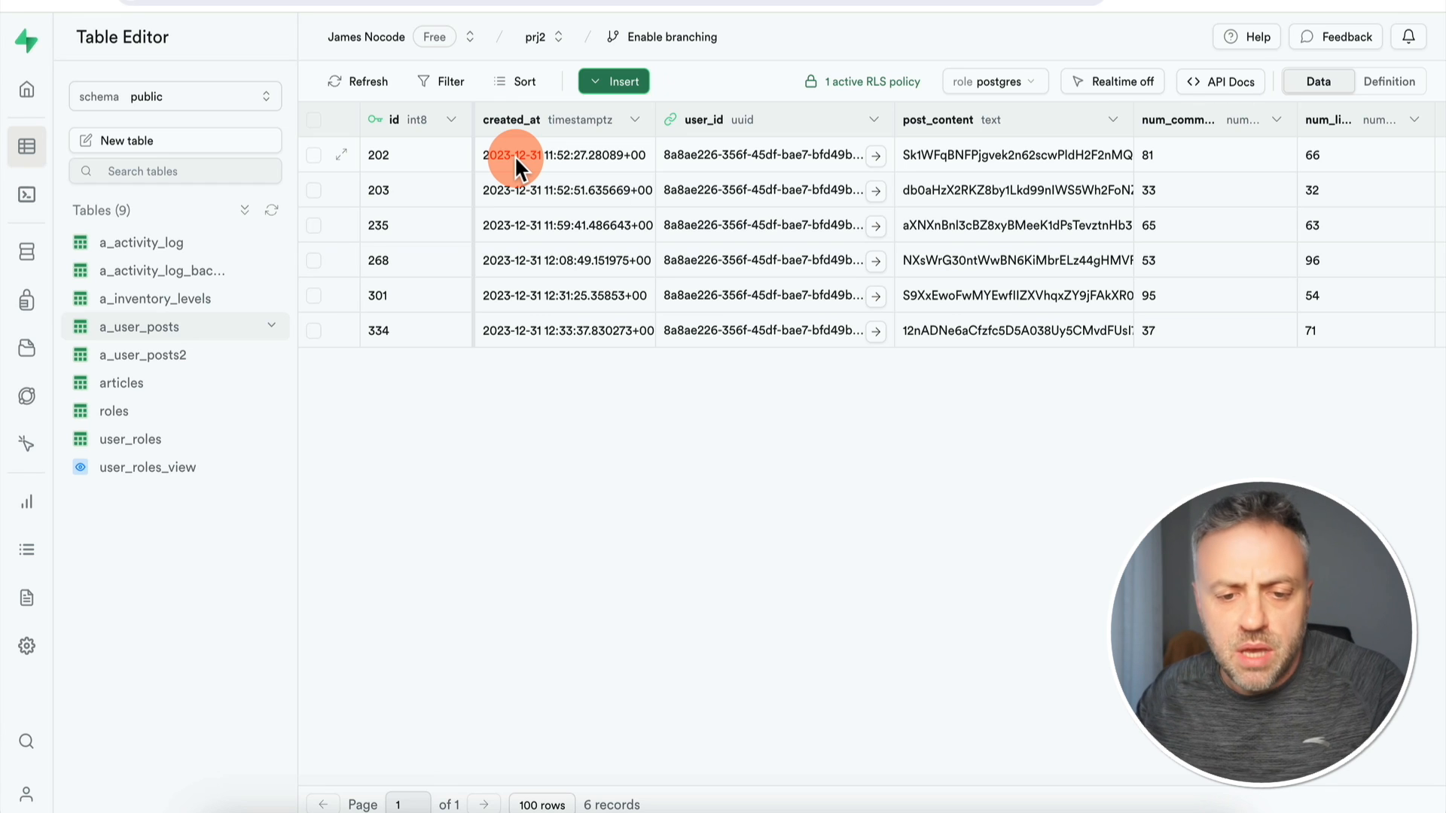
pyautogui.click(157, 364)
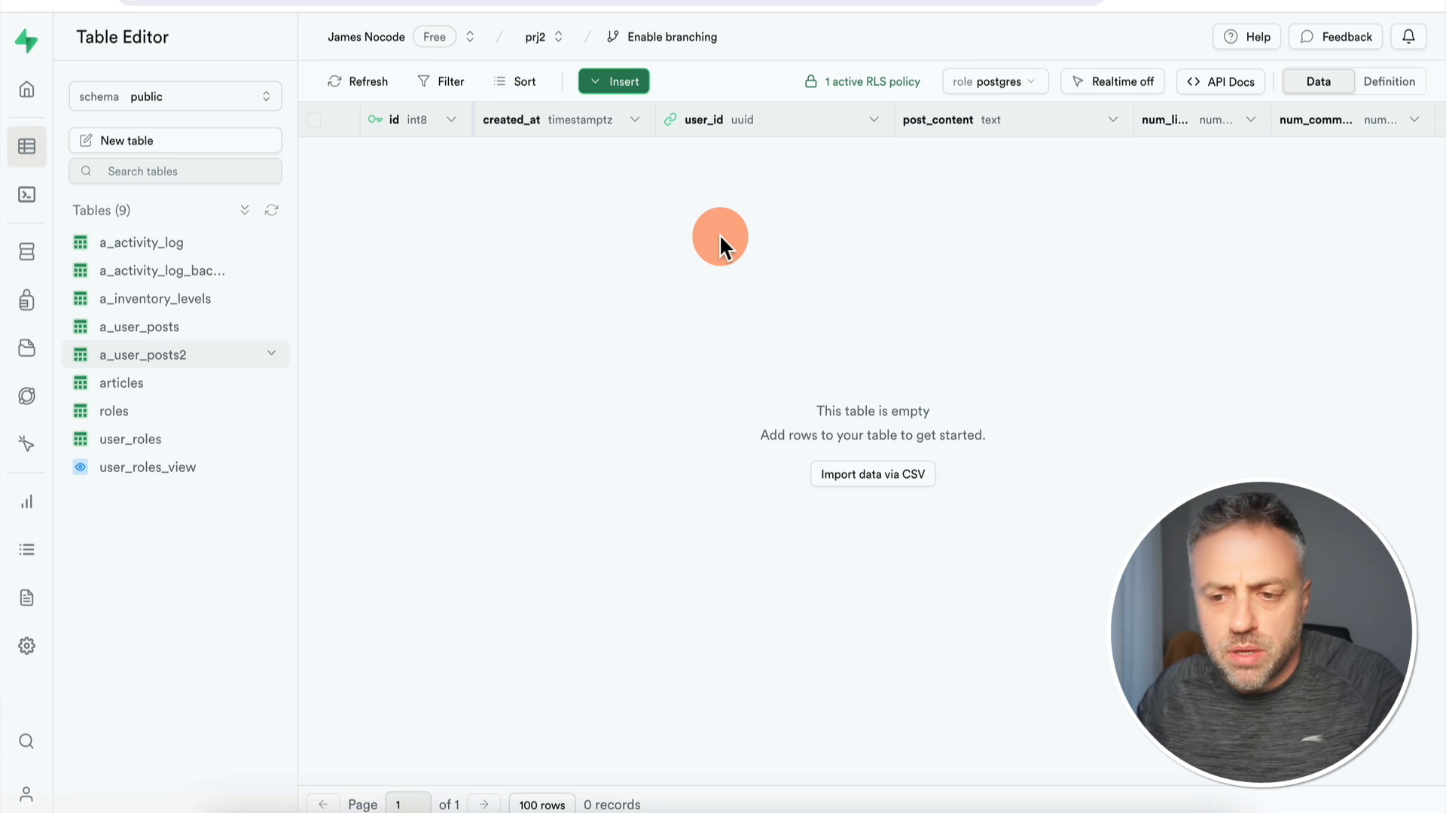
pyautogui.click(182, 327)
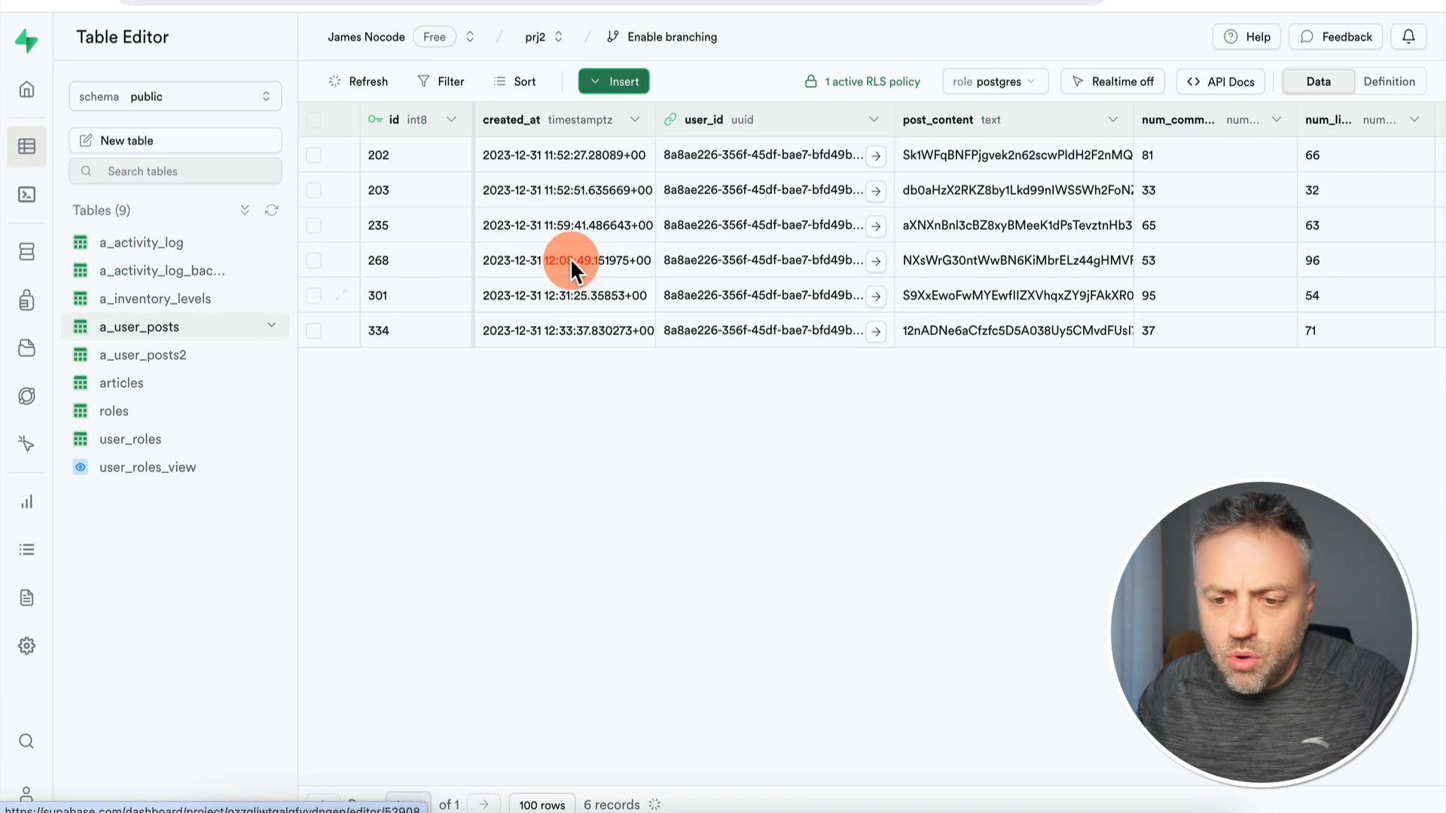
pyautogui.click(184, 359)
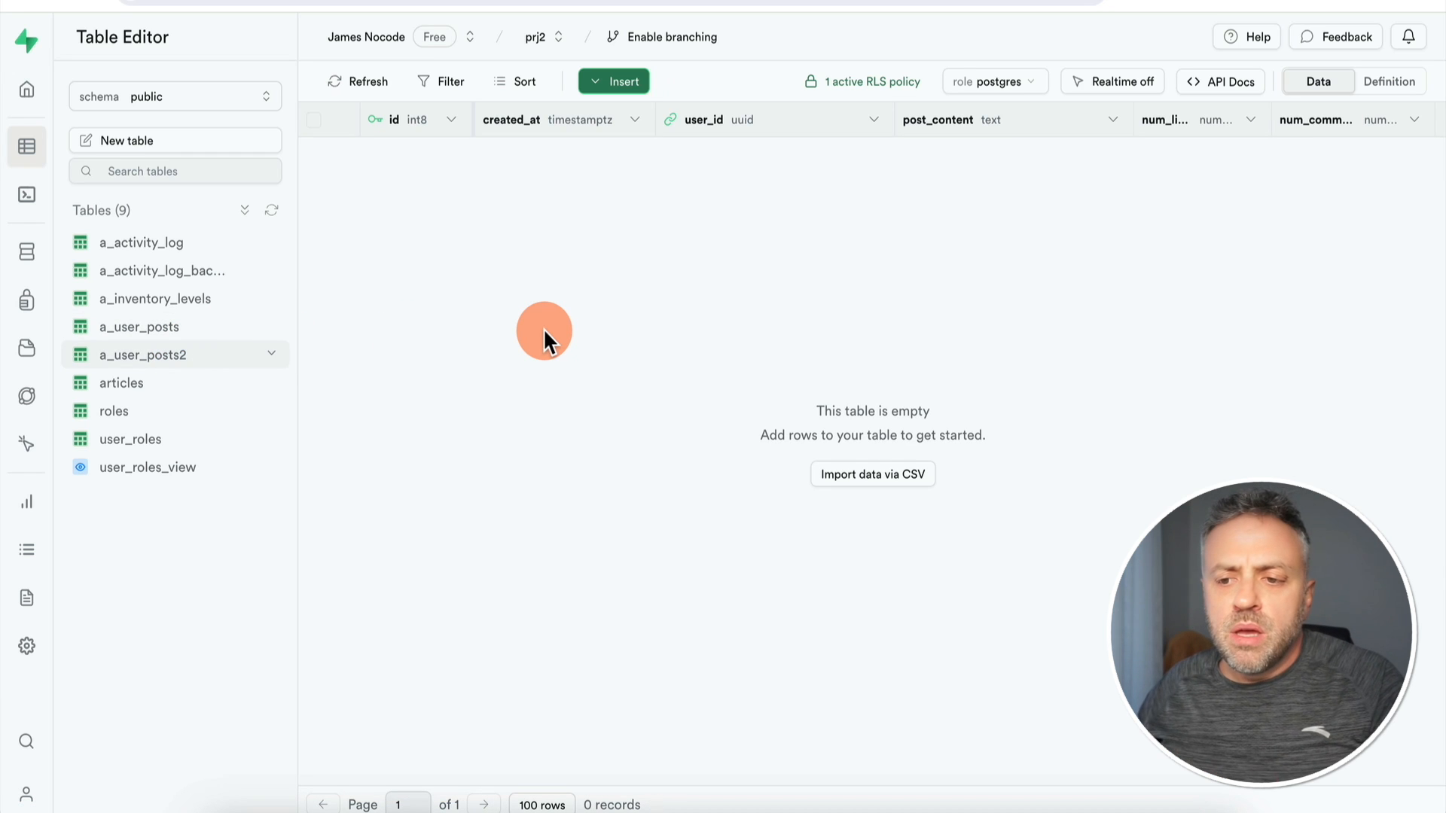
pyautogui.click(178, 326)
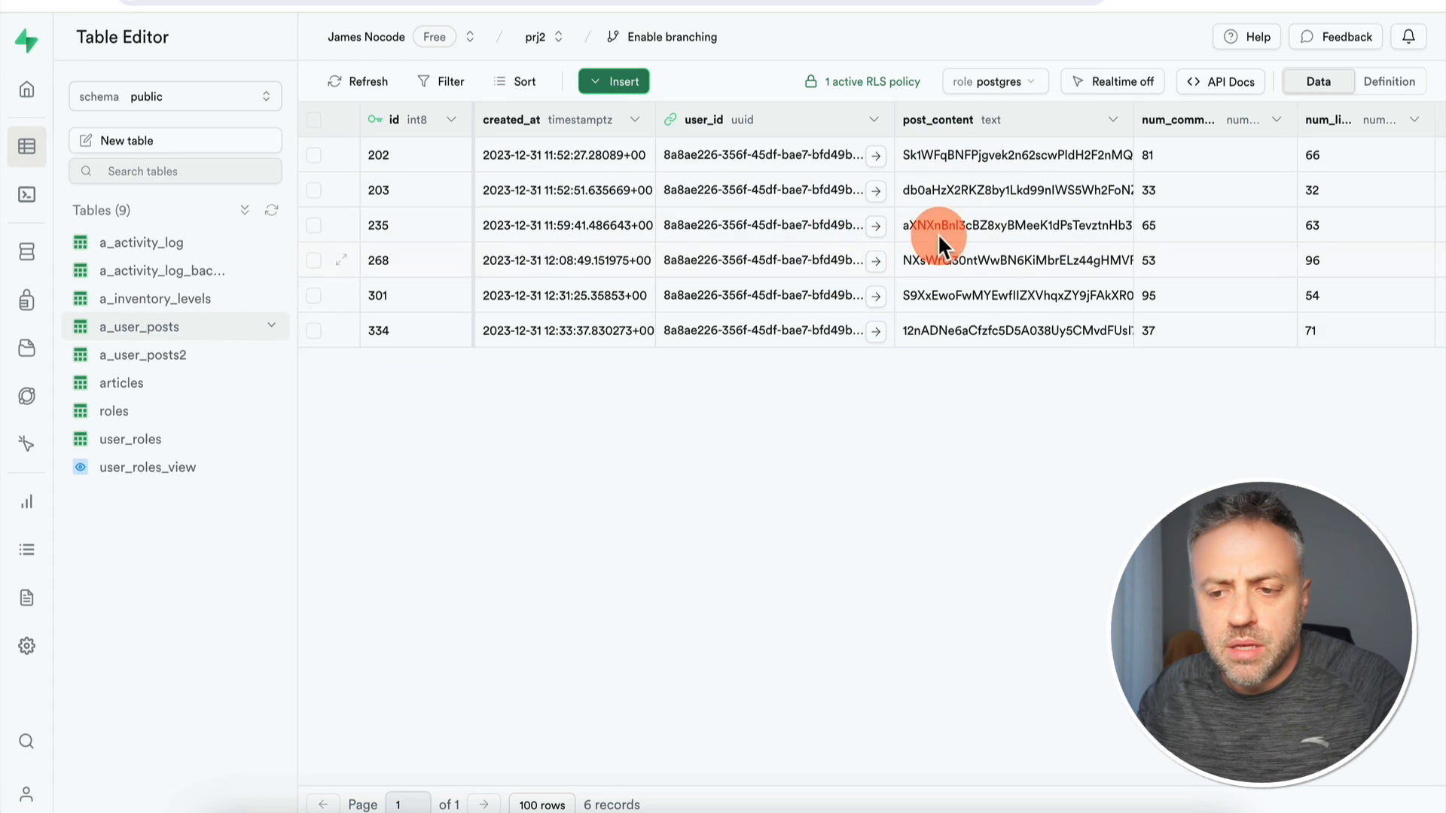
pyautogui.click(169, 360)
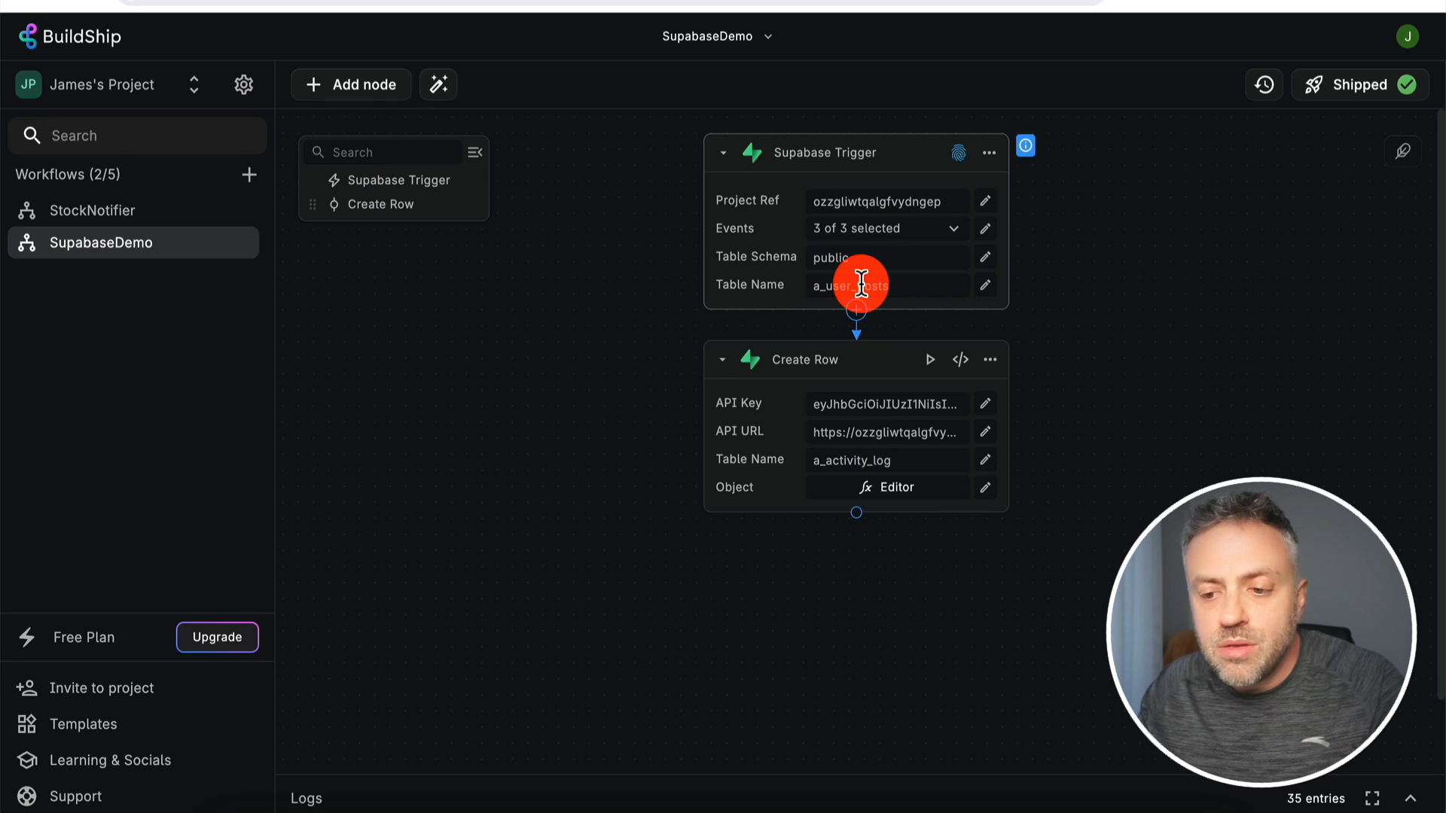
pyautogui.click(858, 515)
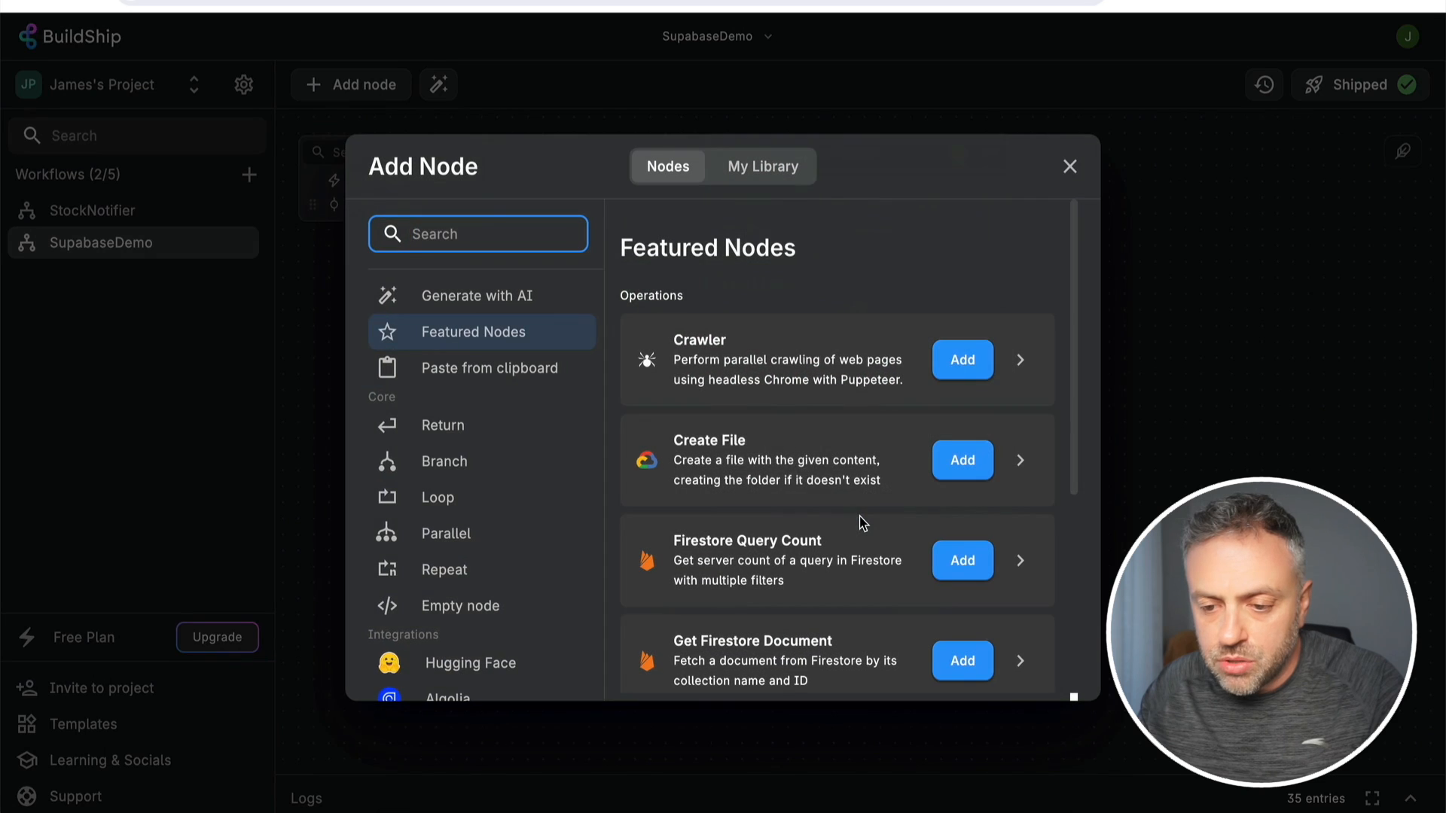
pyautogui.click(494, 223)
pyautogui.write('supa')
pyautogui.click(461, 446)
pyautogui.scroll(-3, 798, 444)
pyautogui.click(966, 422)
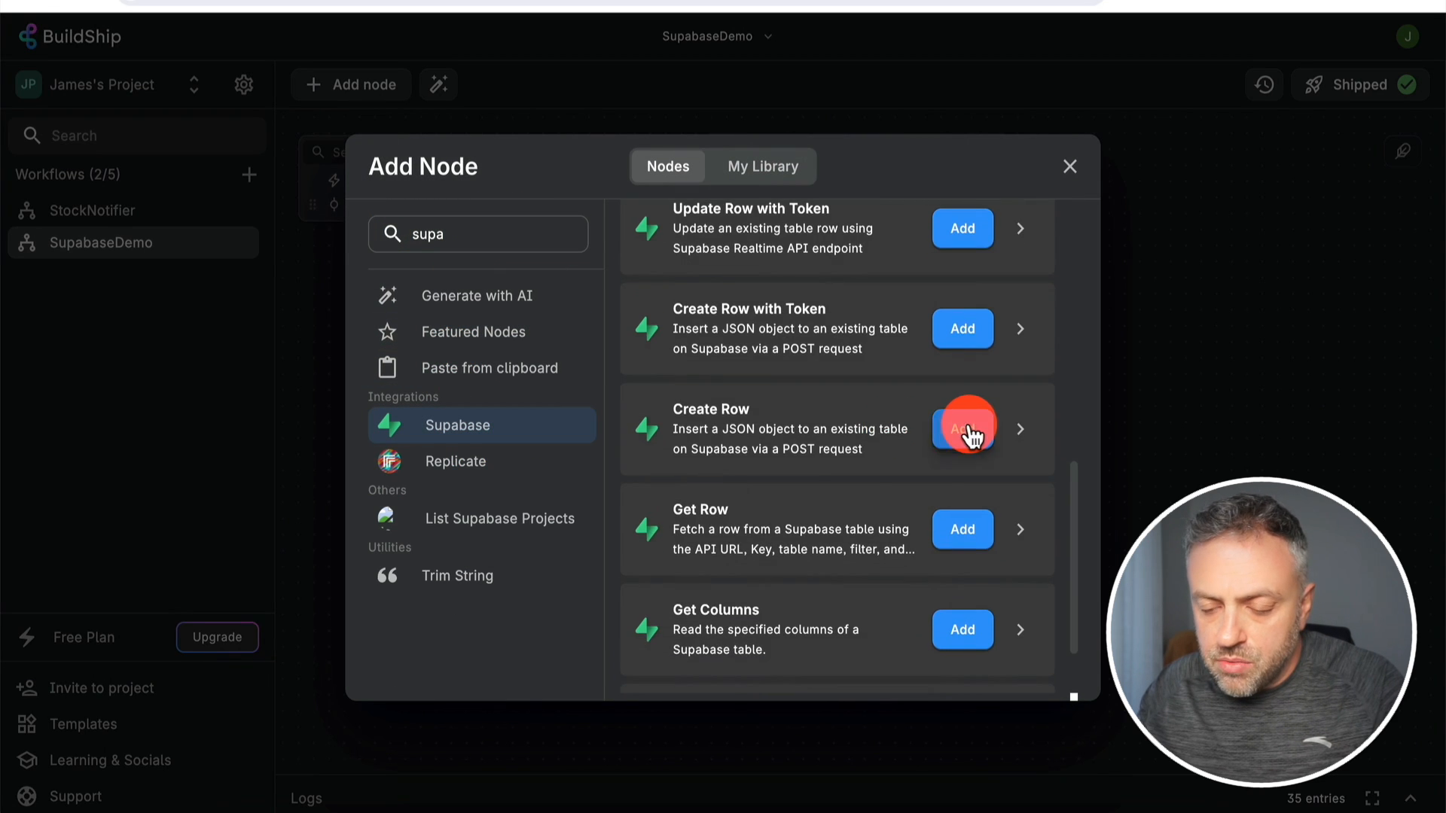
pyautogui.click(990, 421)
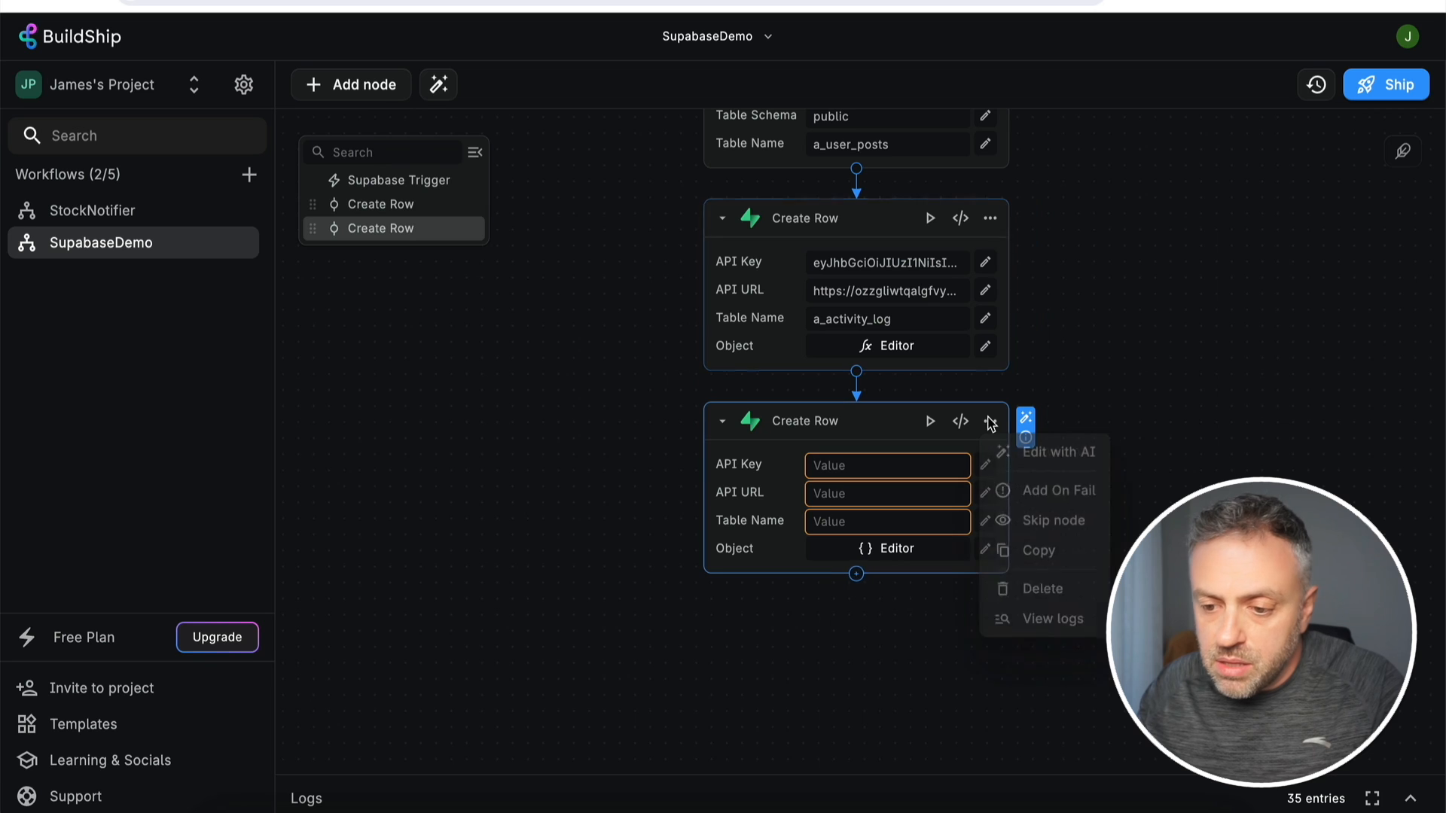
pyautogui.click(1037, 606)
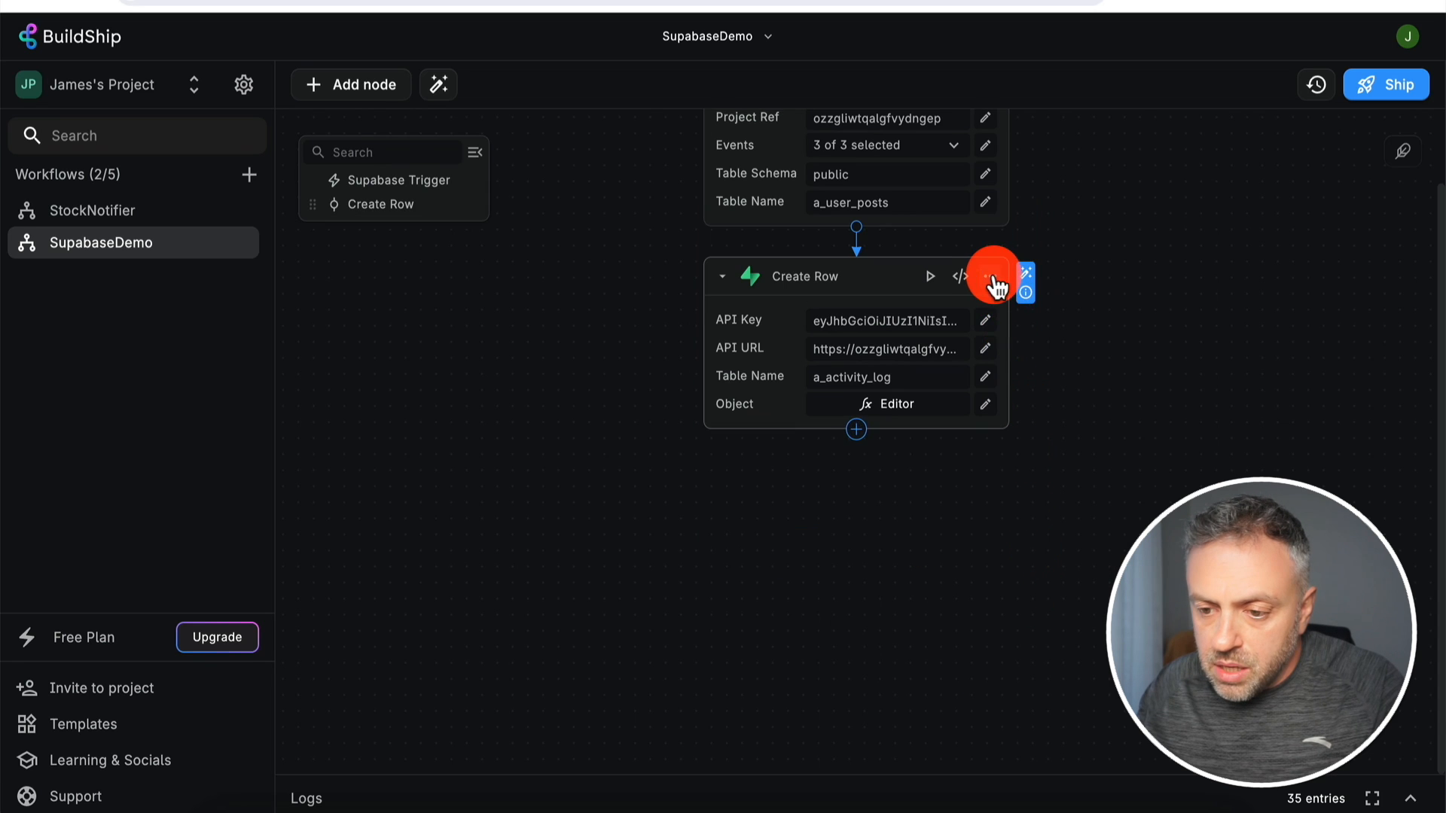
# Copy the Create Row node in SupabaseDemo and paste the copy directly below the original
pyautogui.click(989, 276)
pyautogui.click(1033, 416)
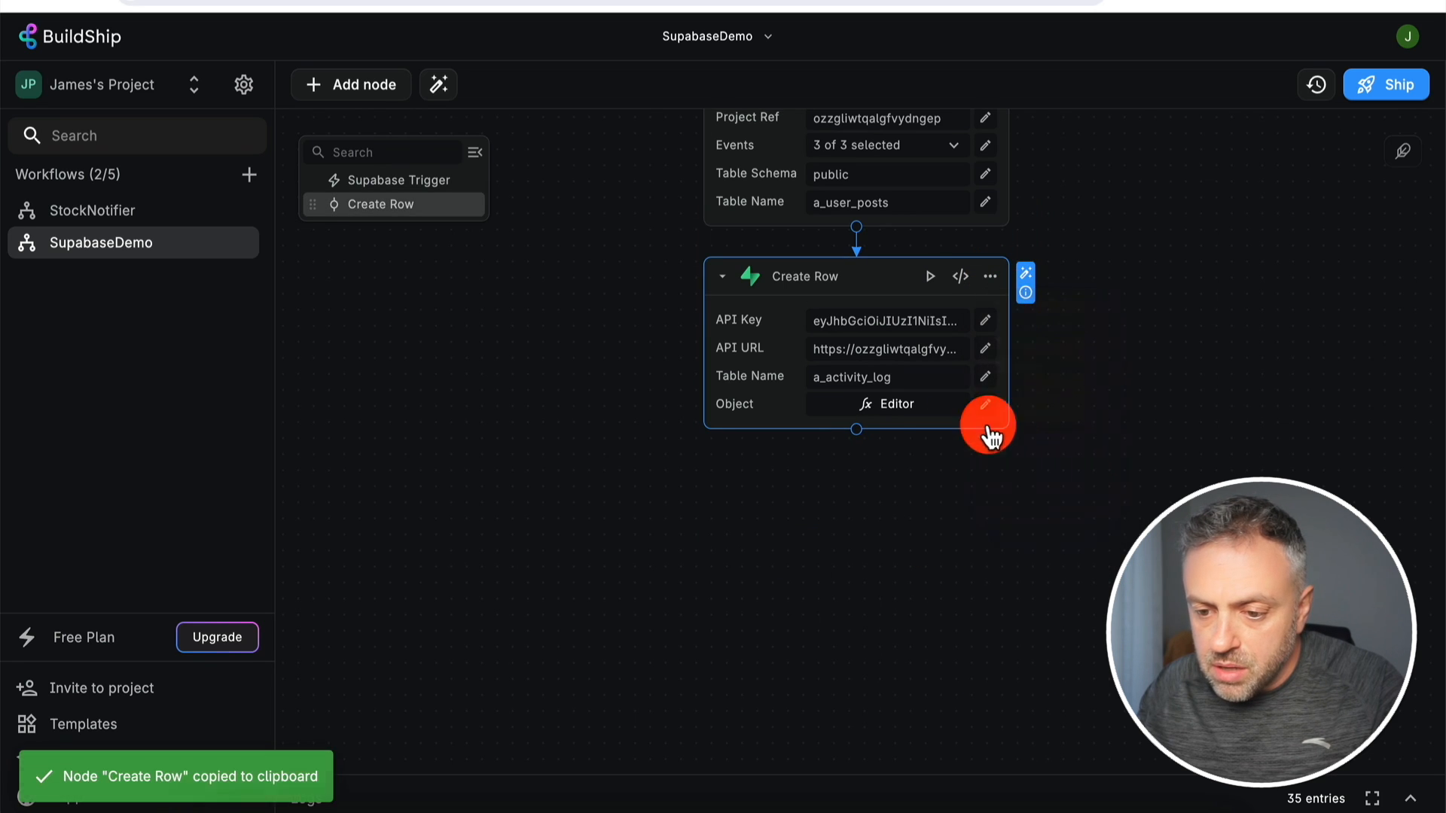
pyautogui.click(855, 430)
pyautogui.click(489, 358)
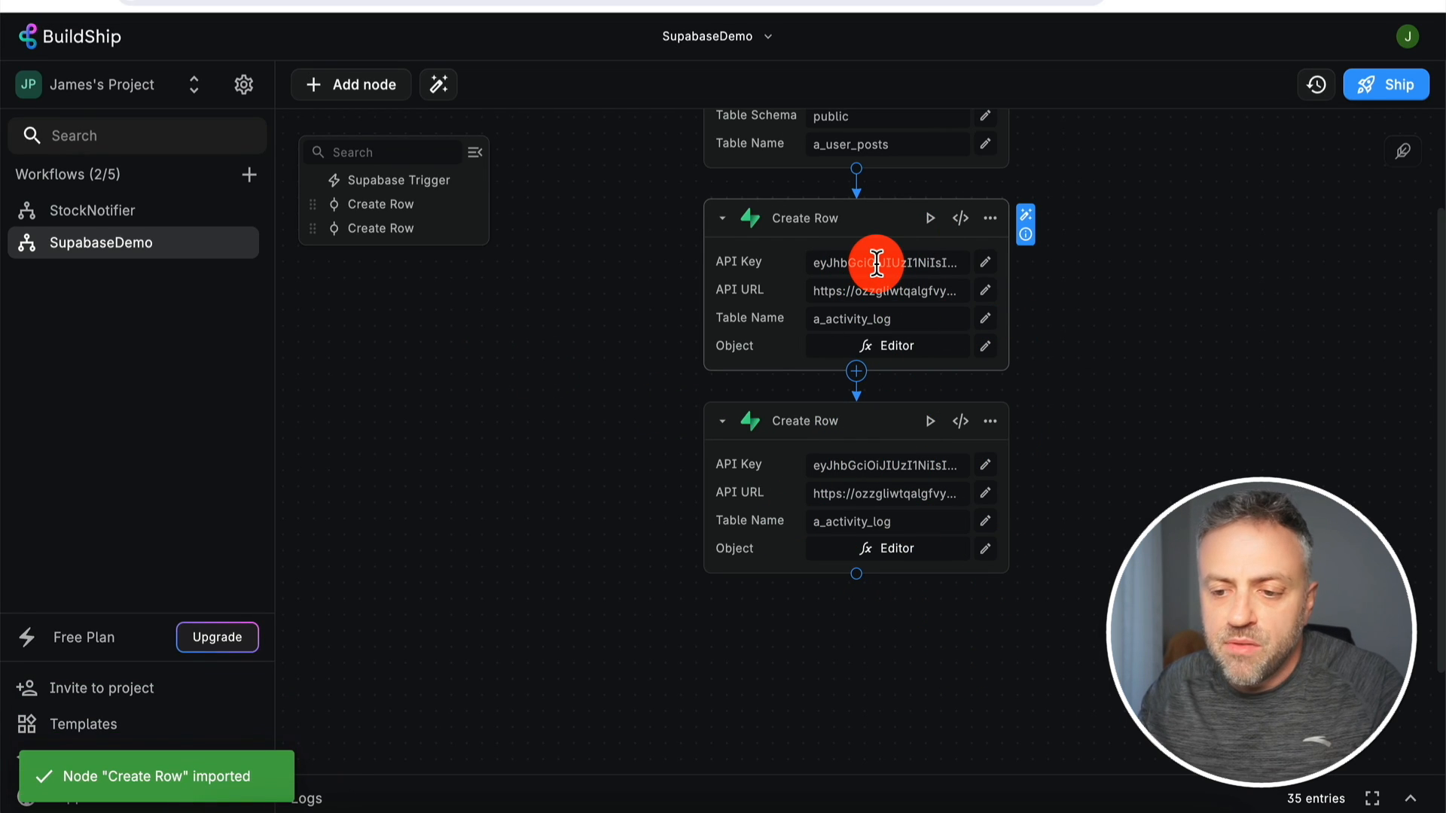
# Set the second Create Row node's table name to a_user_posts2 and check that table in the Supabase Table Editor
pyautogui.doubleClick(851, 522)
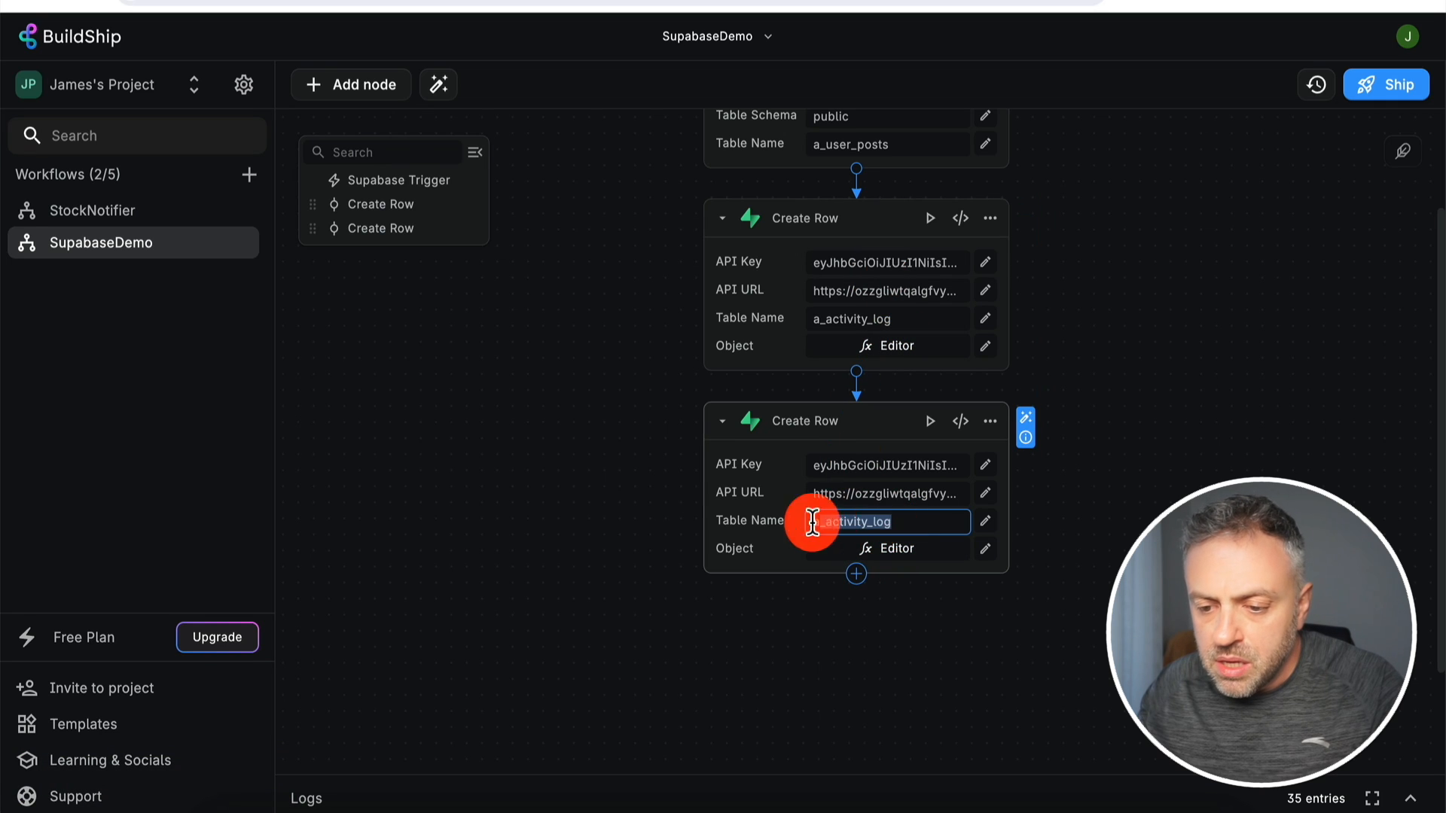
pyautogui.write('a_user')
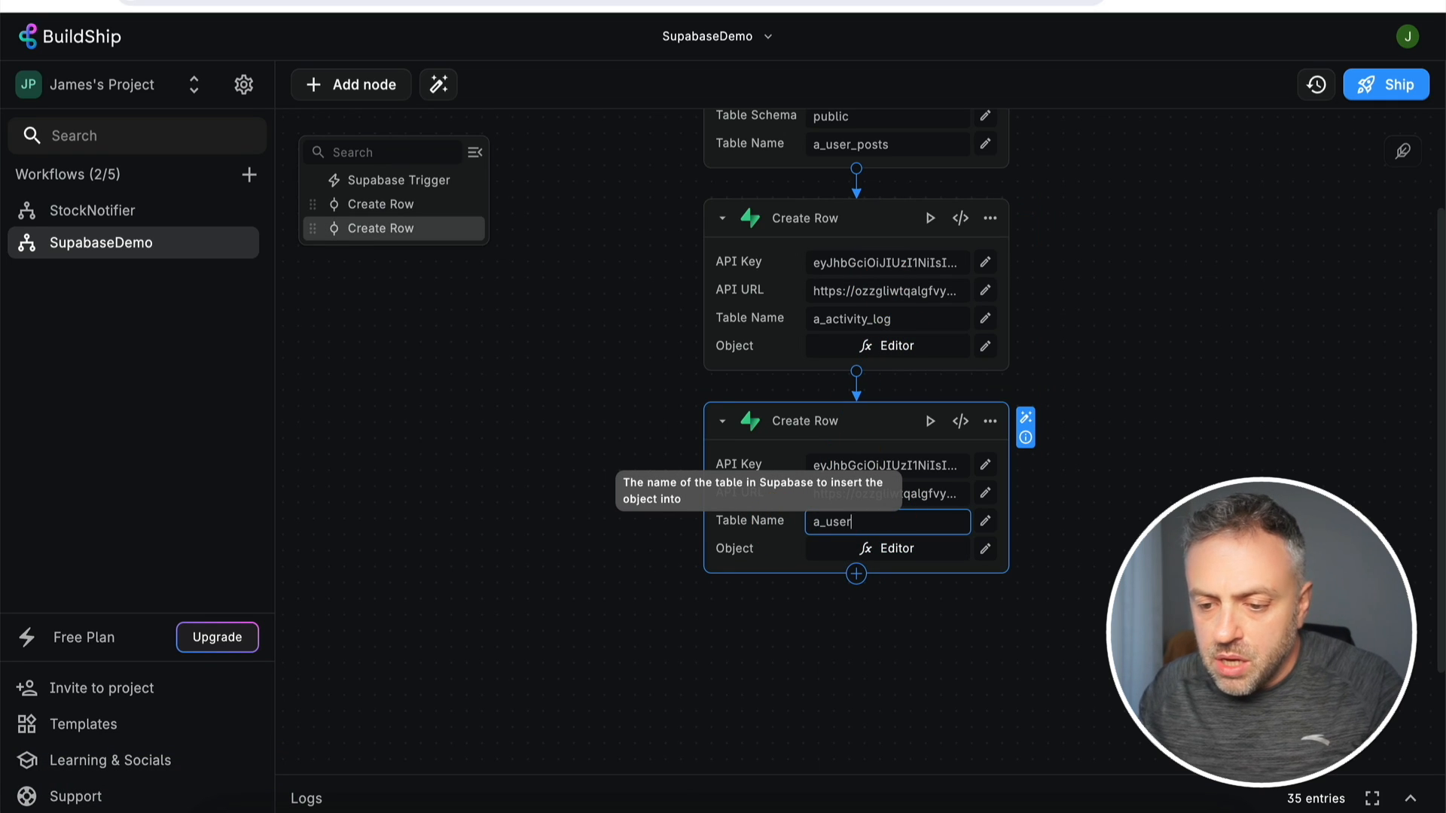
pyautogui.write('_posts2')
pyautogui.click(210, 361)
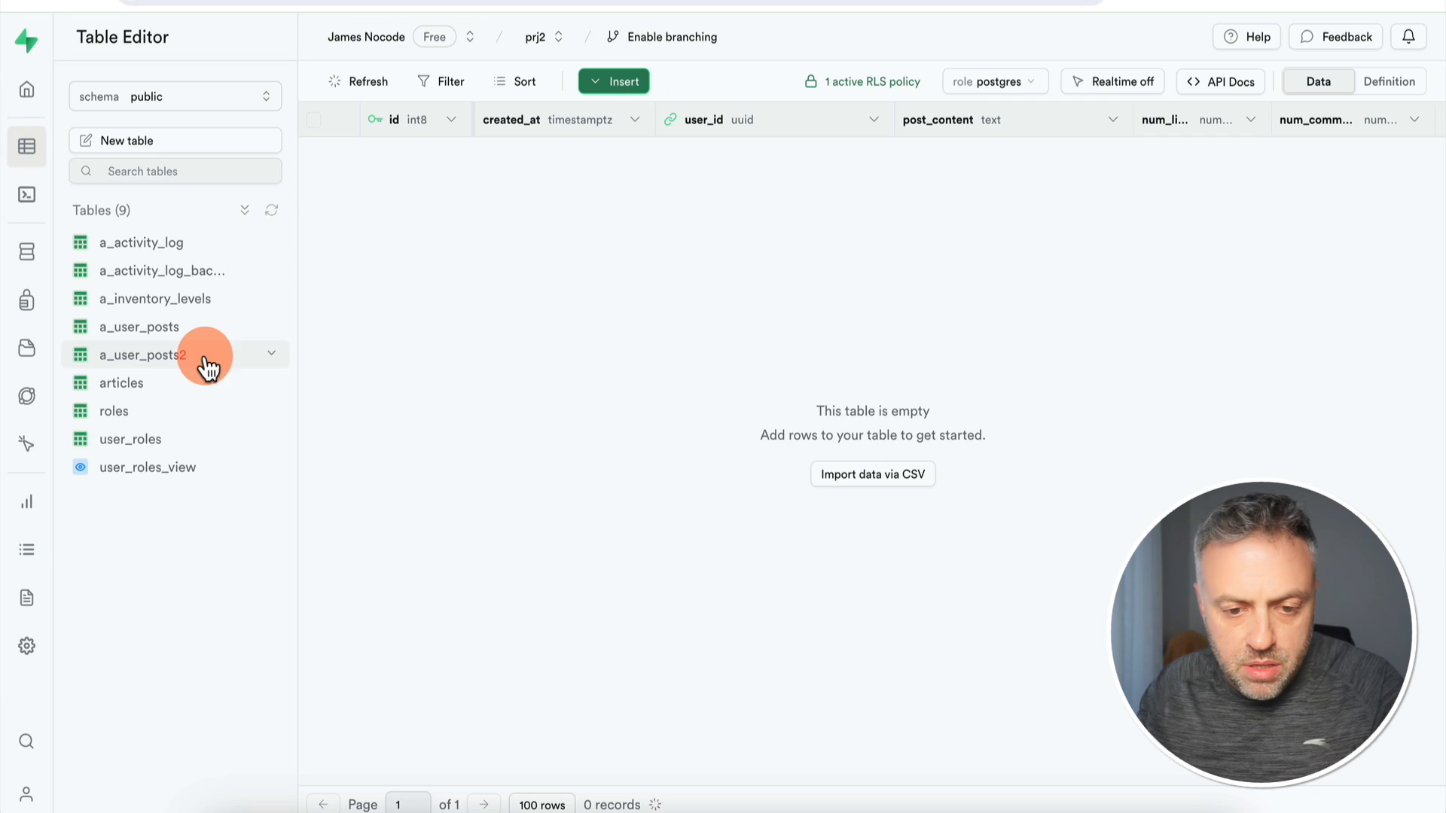
# Clear the copied object expression in BuildShip's second Create Row node, check its editor and close it
pyautogui.click(869, 697)
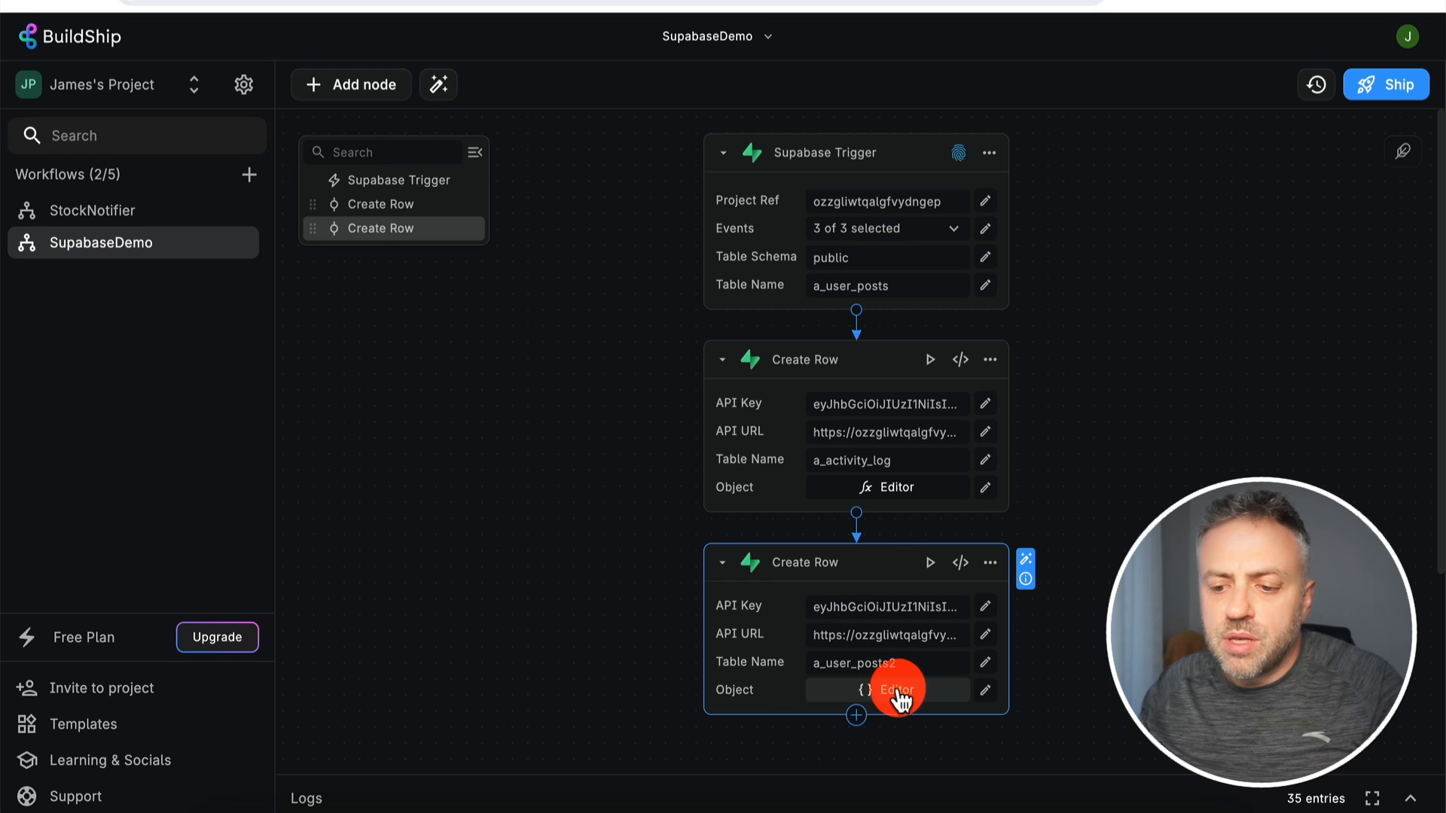
pyautogui.click(889, 691)
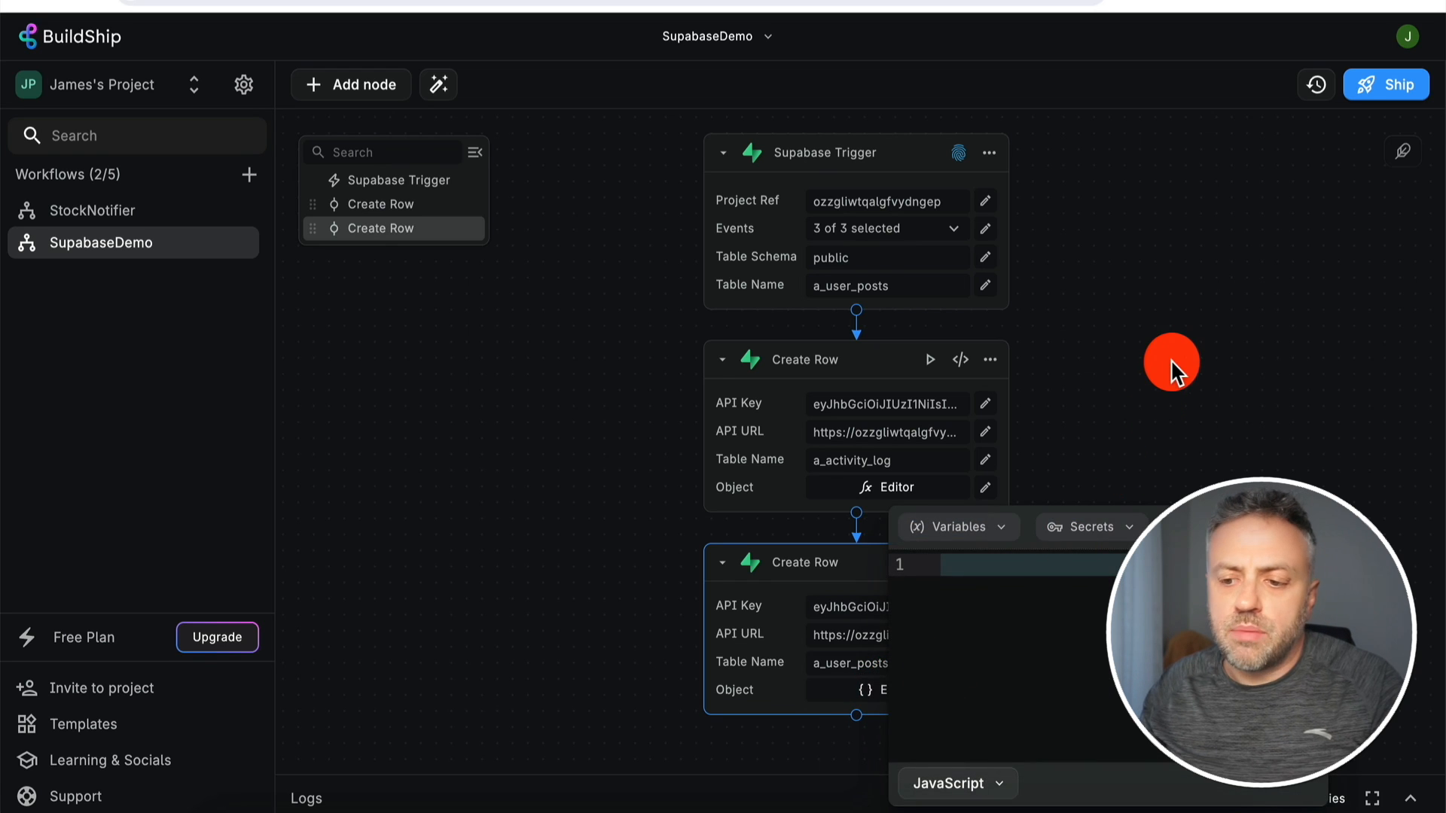
pyautogui.click(1165, 360)
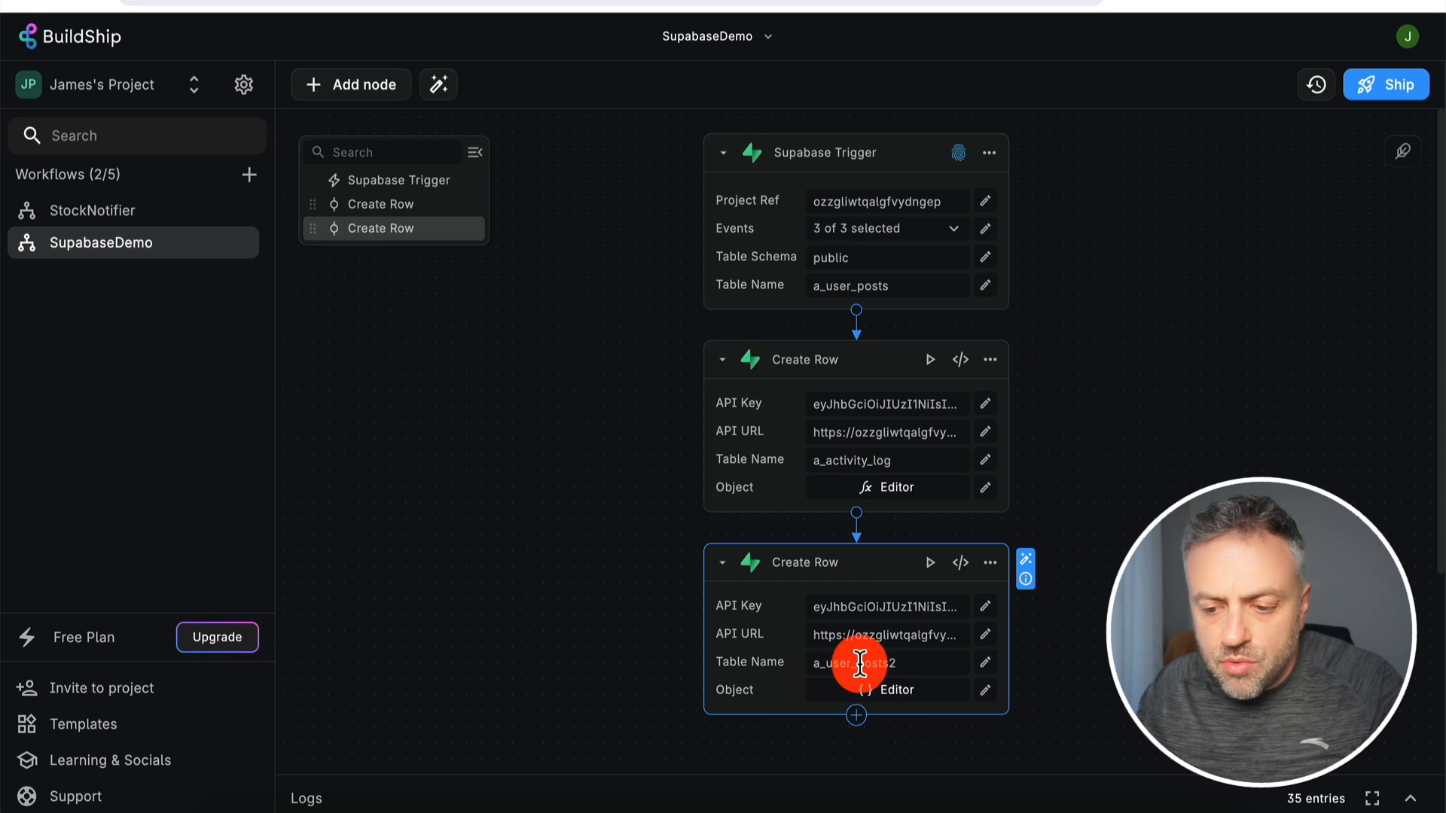
# Expand the newest SupabaseDemo log entry's request body, copy its record object and collapse the logs
pyautogui.click(1414, 805)
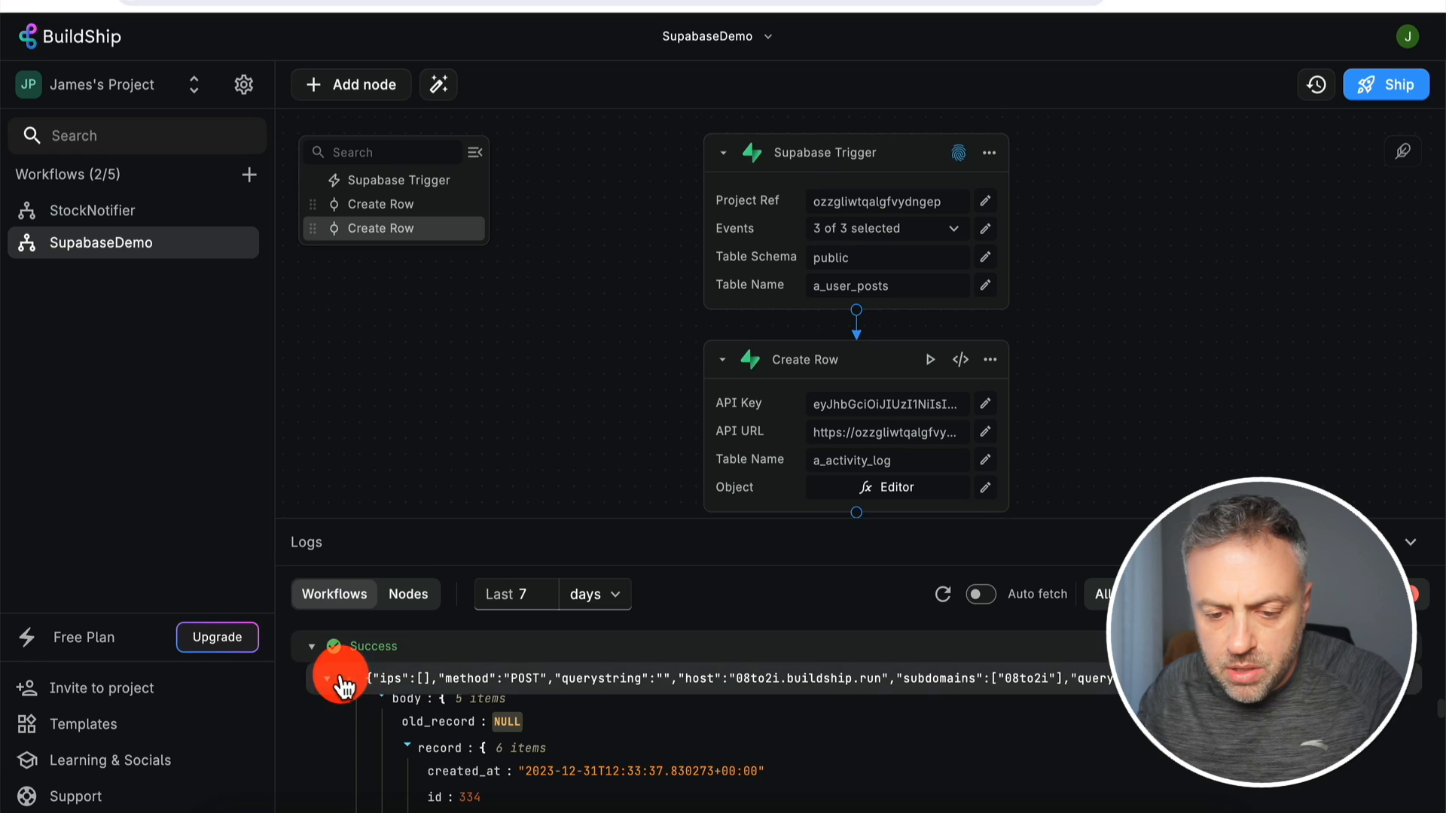
pyautogui.click(308, 645)
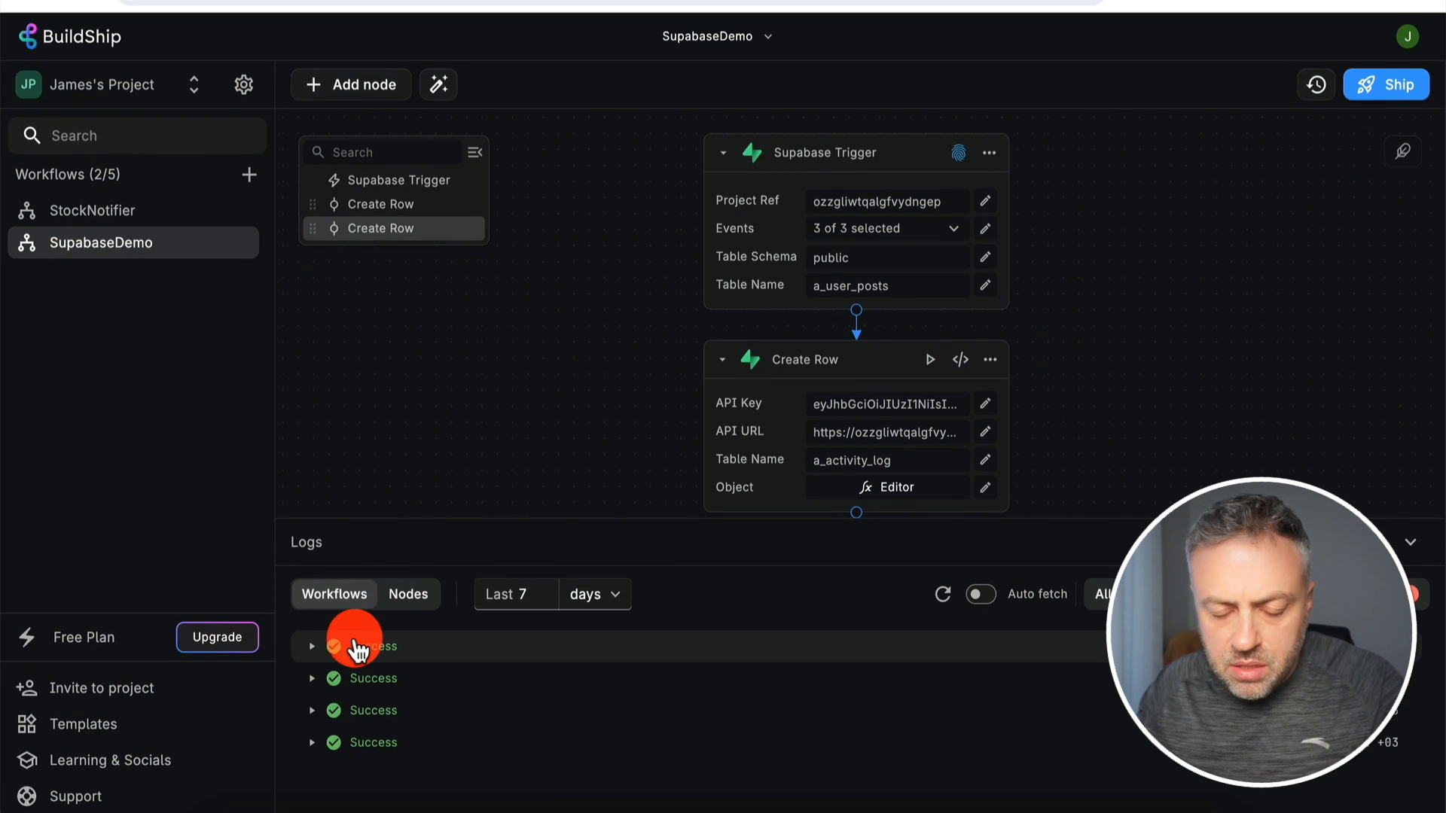
pyautogui.click(312, 646)
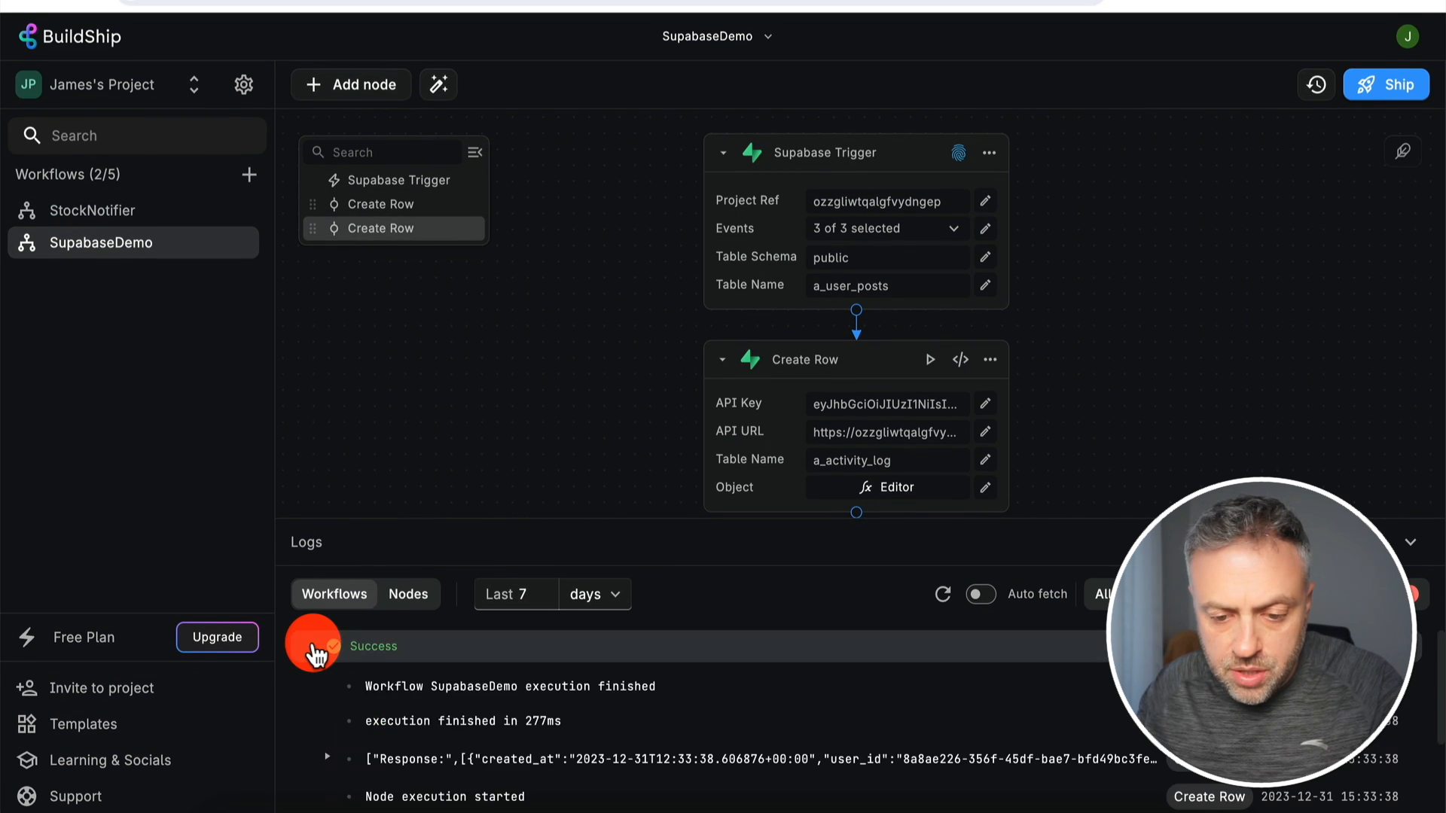
pyautogui.scroll(-5, 460, 701)
pyautogui.scroll(3, 457, 700)
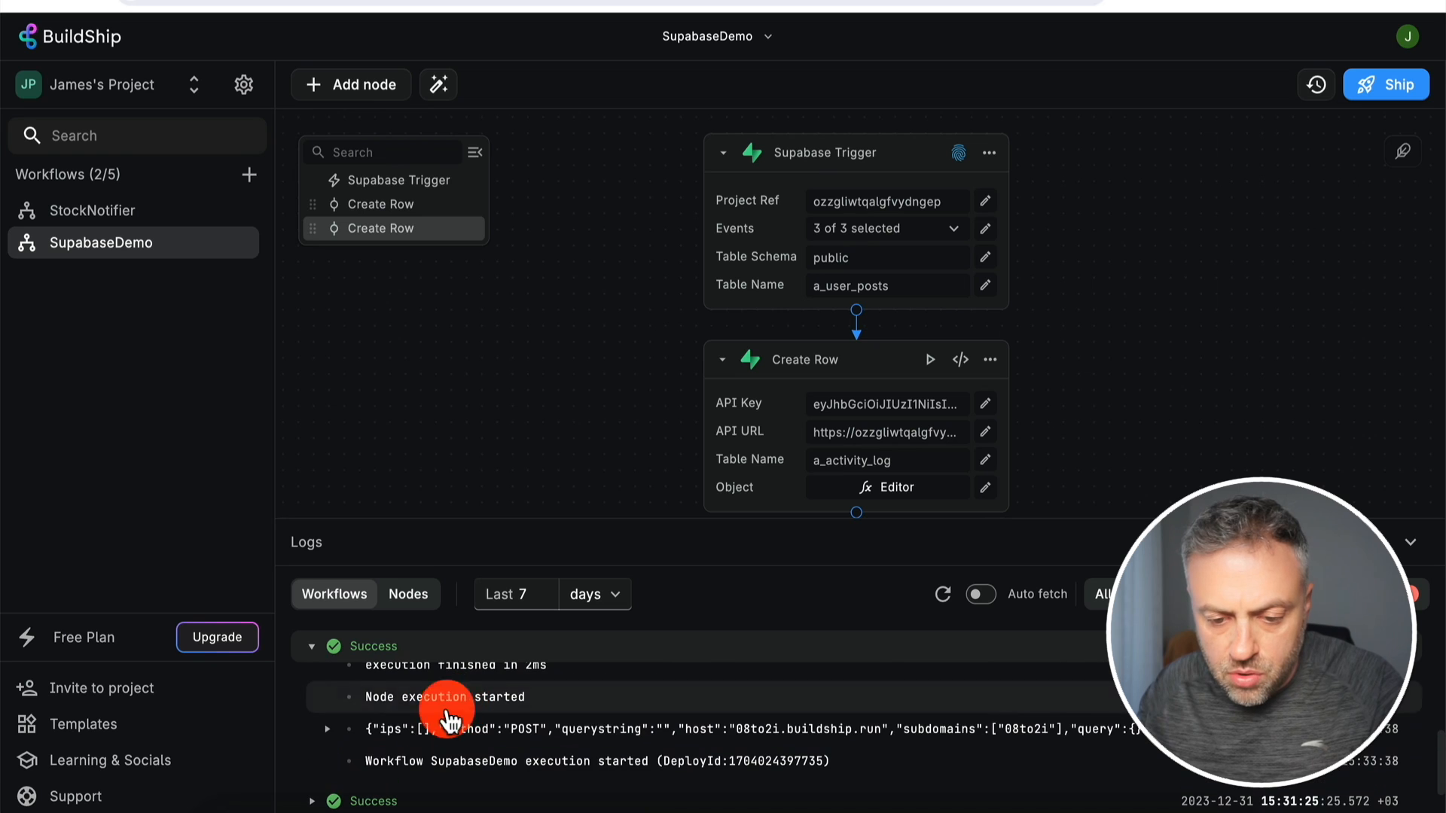
pyautogui.click(323, 727)
pyautogui.scroll(-2, 323, 723)
pyautogui.scroll(-10, 324, 723)
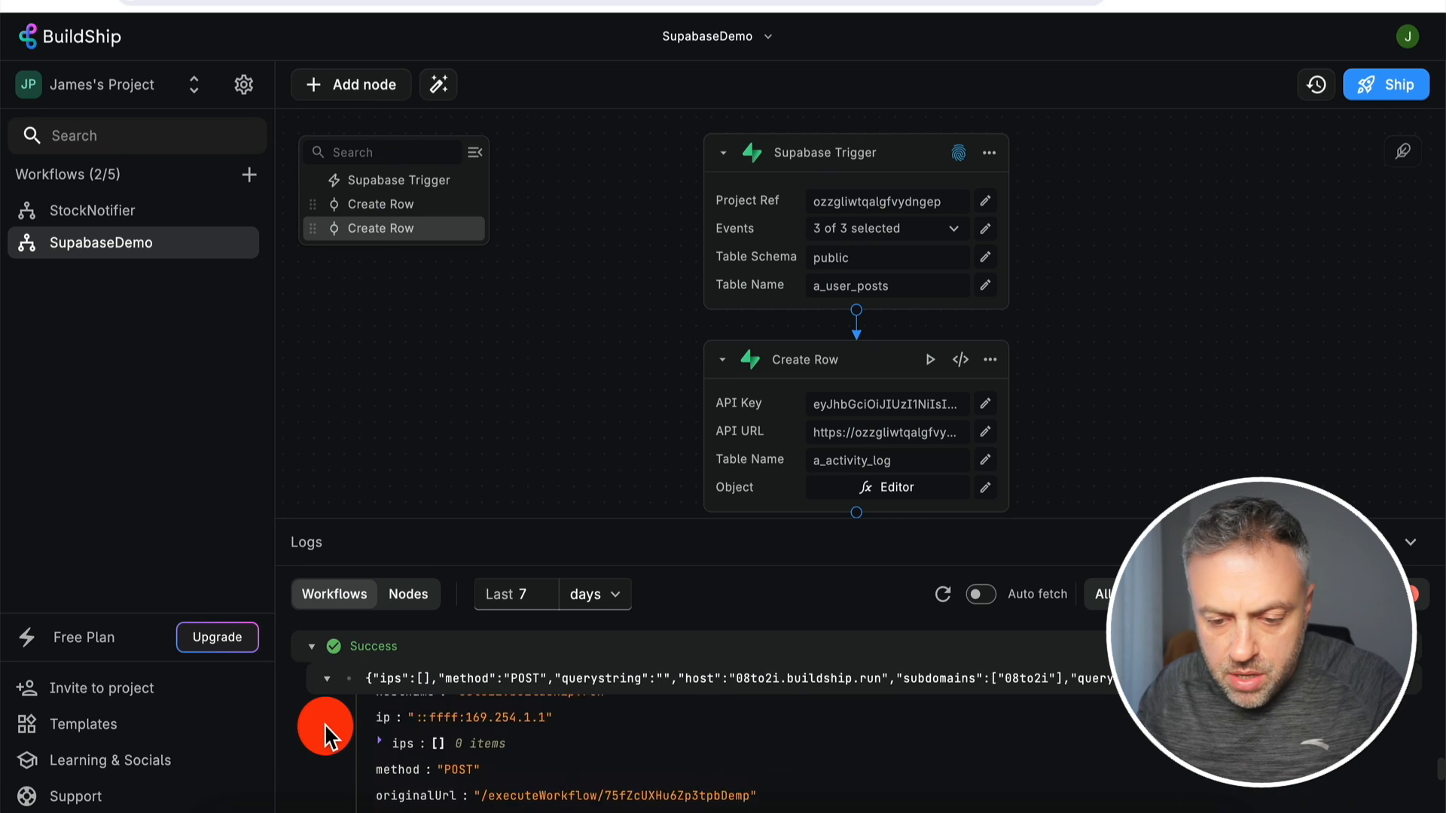
pyautogui.scroll(-3, 554, 783)
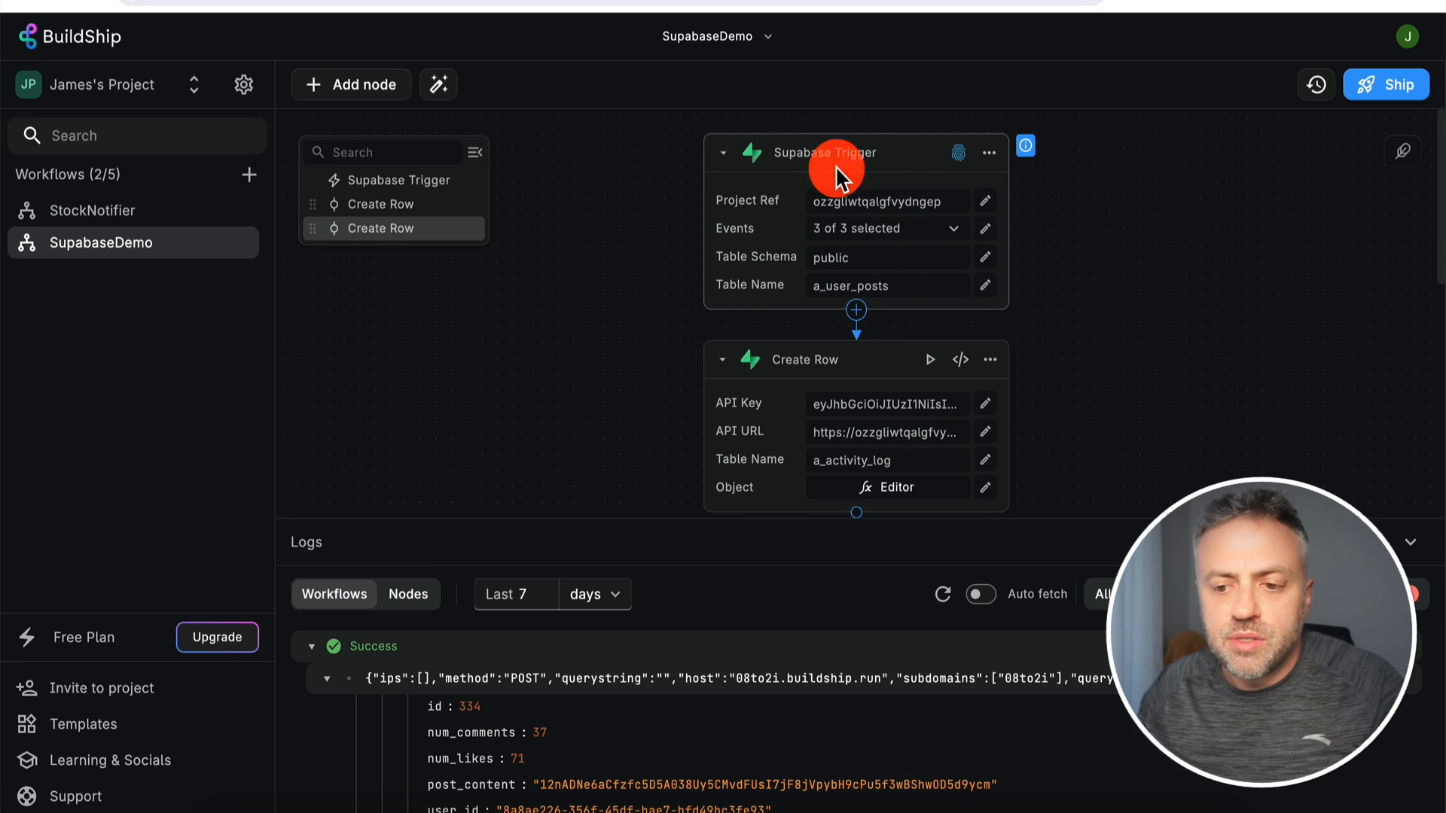
pyautogui.scroll(1, 613, 726)
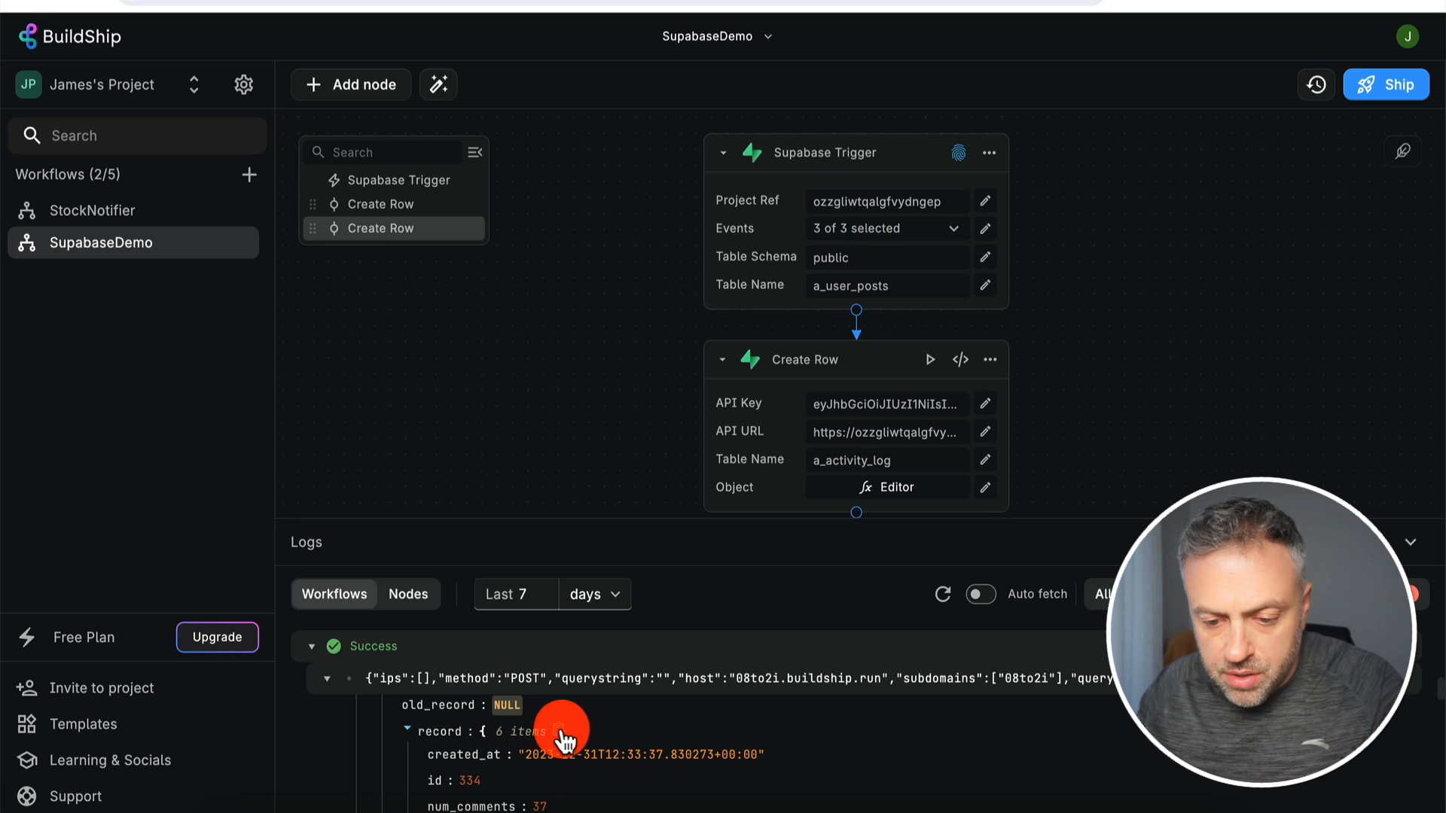
pyautogui.click(954, 555)
# Paste the copied record into the second Create Row node's object editor and remove the created_at and id fields
pyautogui.click(926, 691)
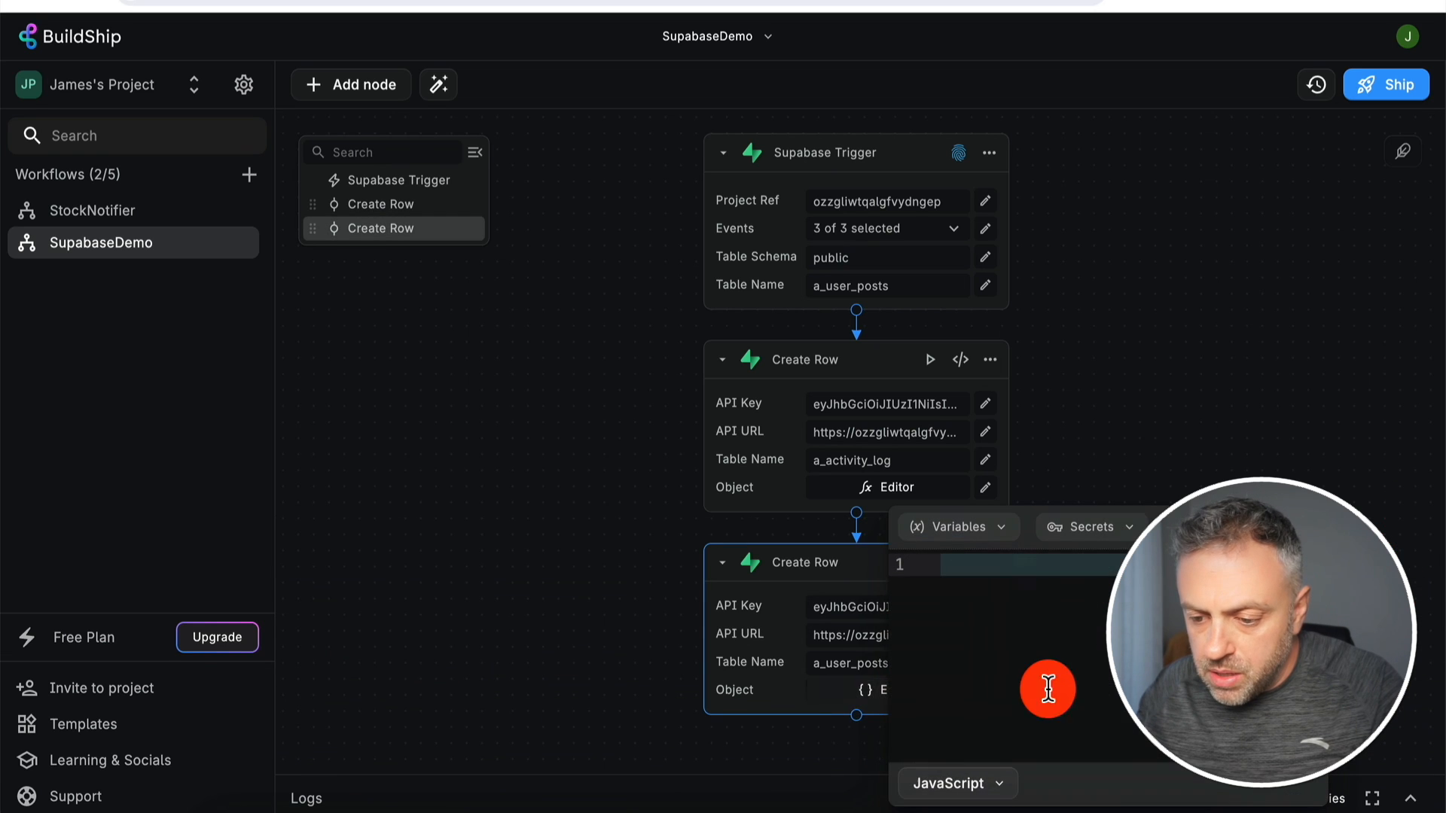
pyautogui.hotkey('ctrl', 'v')
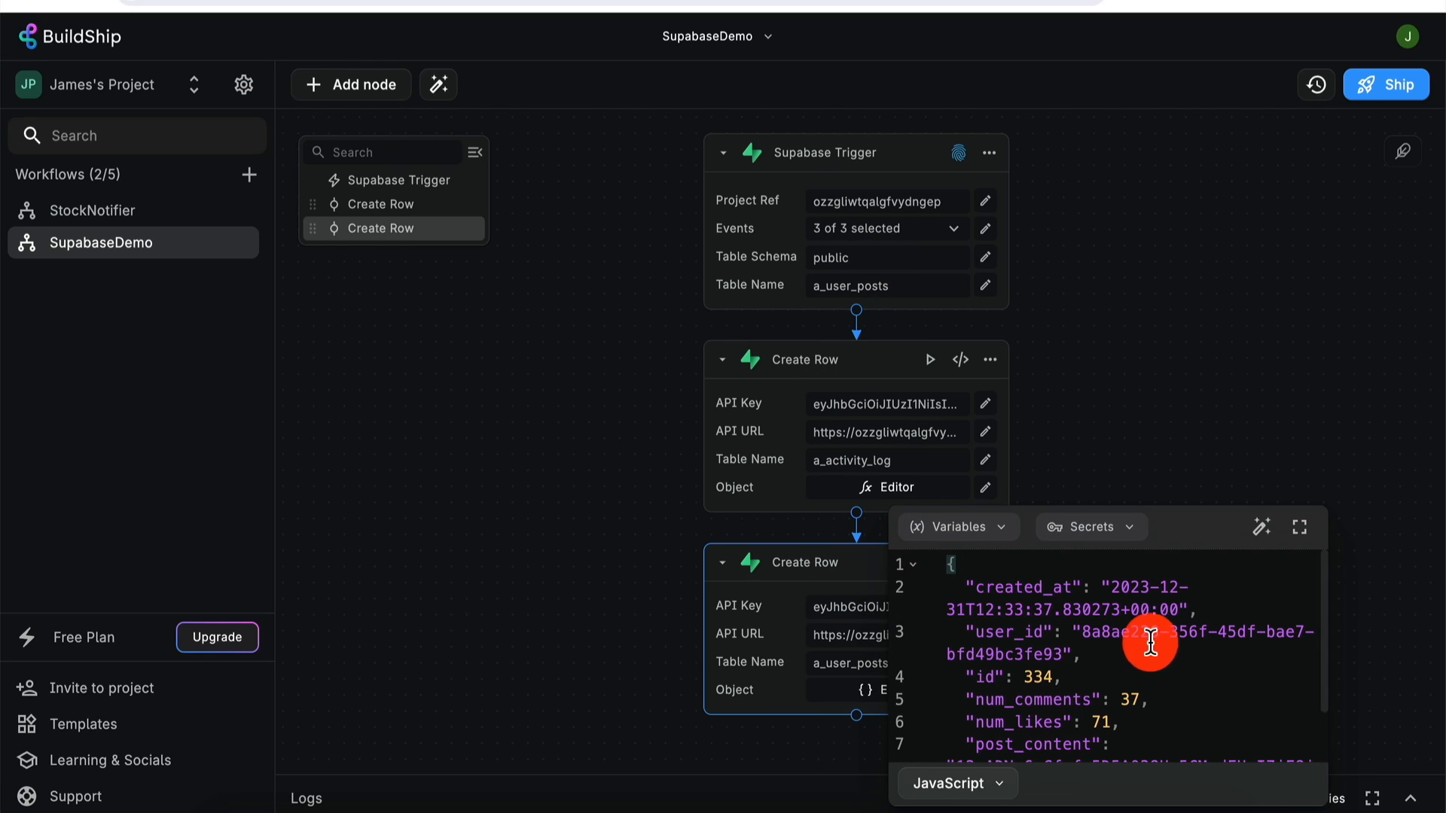
pyautogui.moveTo(1210, 611); pyautogui.dragTo(945, 585)
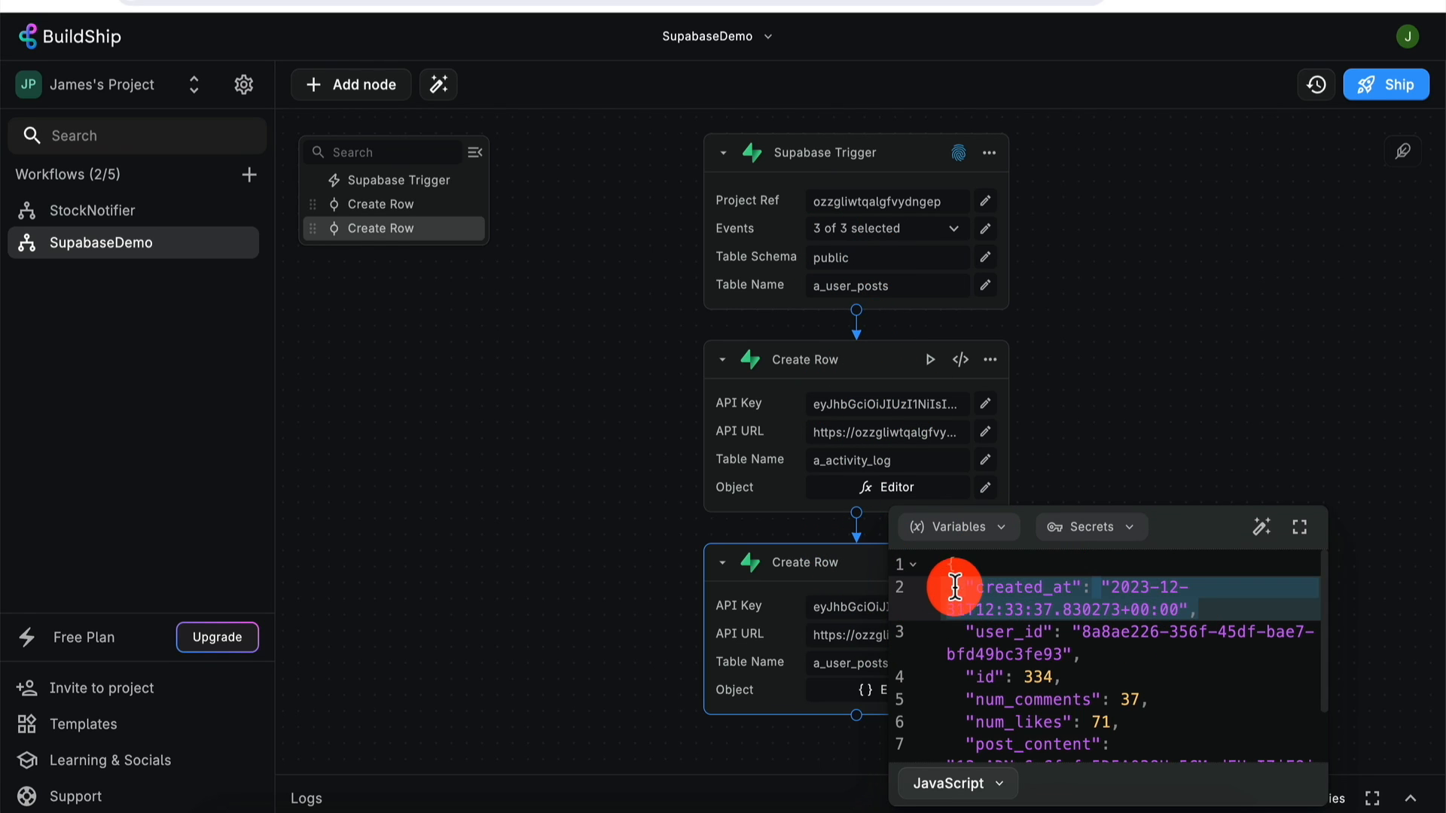
pyautogui.press('BackSpace')
pyautogui.press('BackSpace')
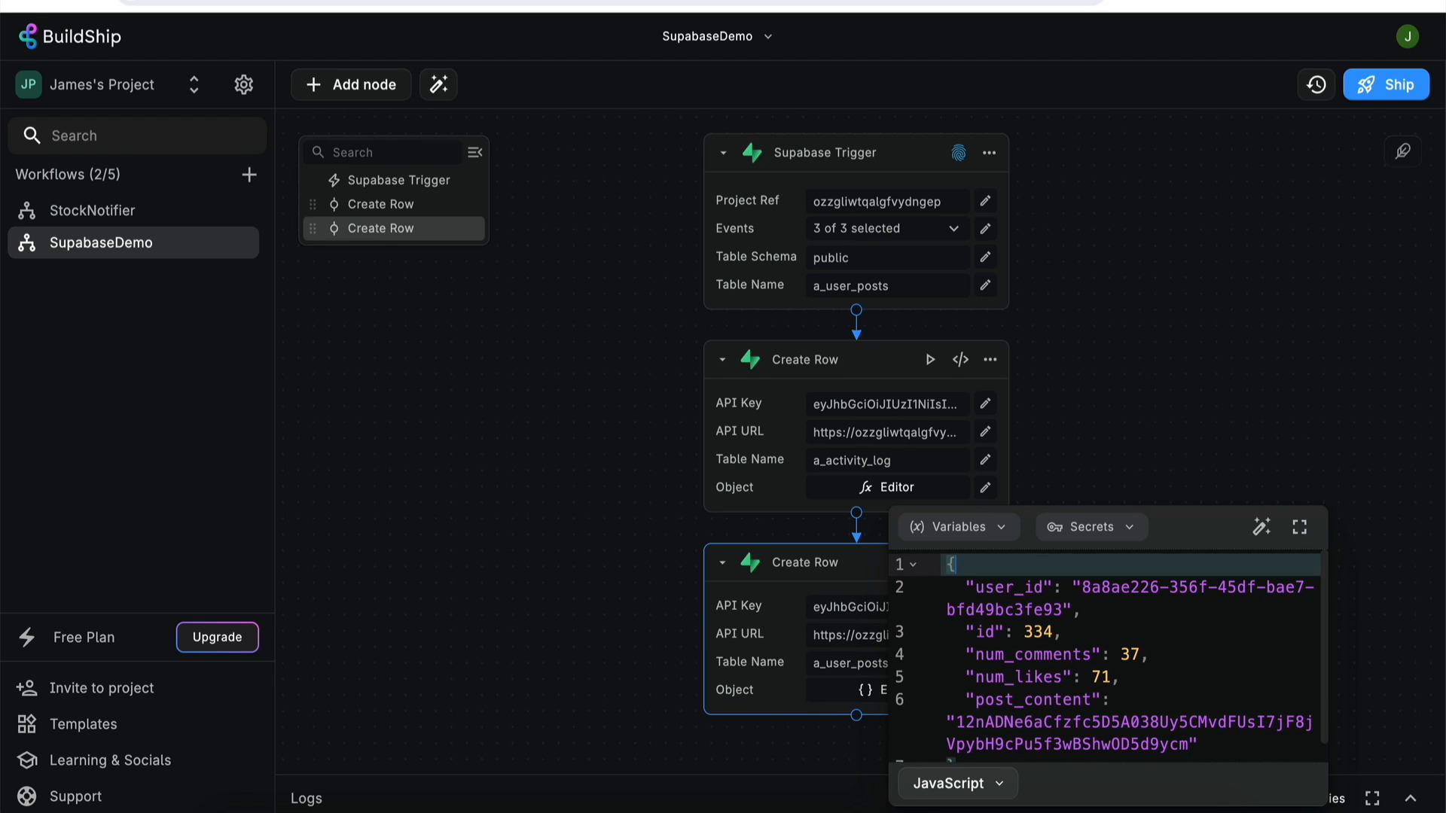
pyautogui.click(1109, 633)
pyautogui.press('BackSpace')
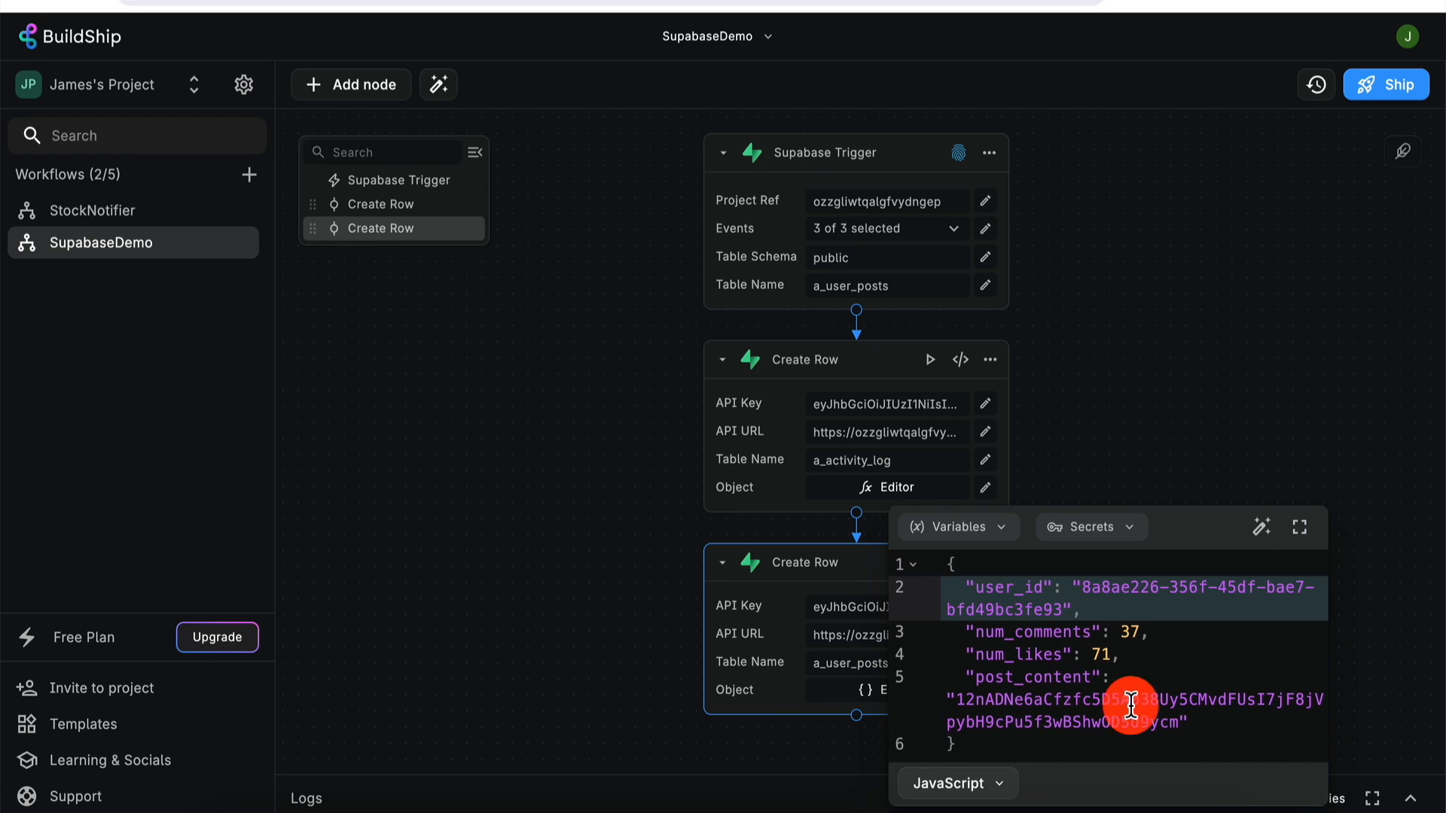
# Replace the hard-coded user_id value in the object with the trigger variable record.user_id
pyautogui.click(1098, 604)
pyautogui.moveTo(1098, 609); pyautogui.dragTo(1075, 588)
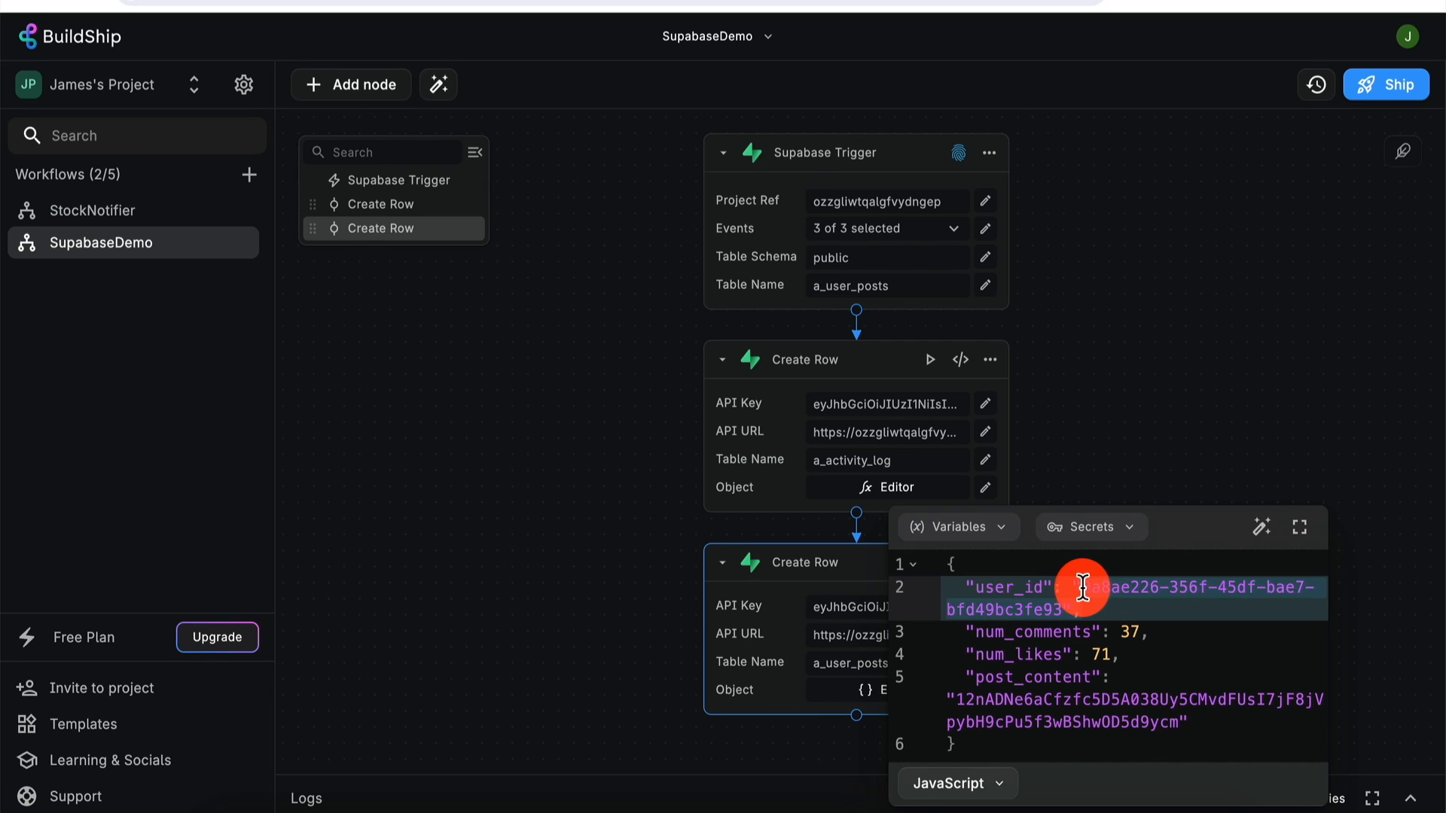
pyautogui.write('reco')
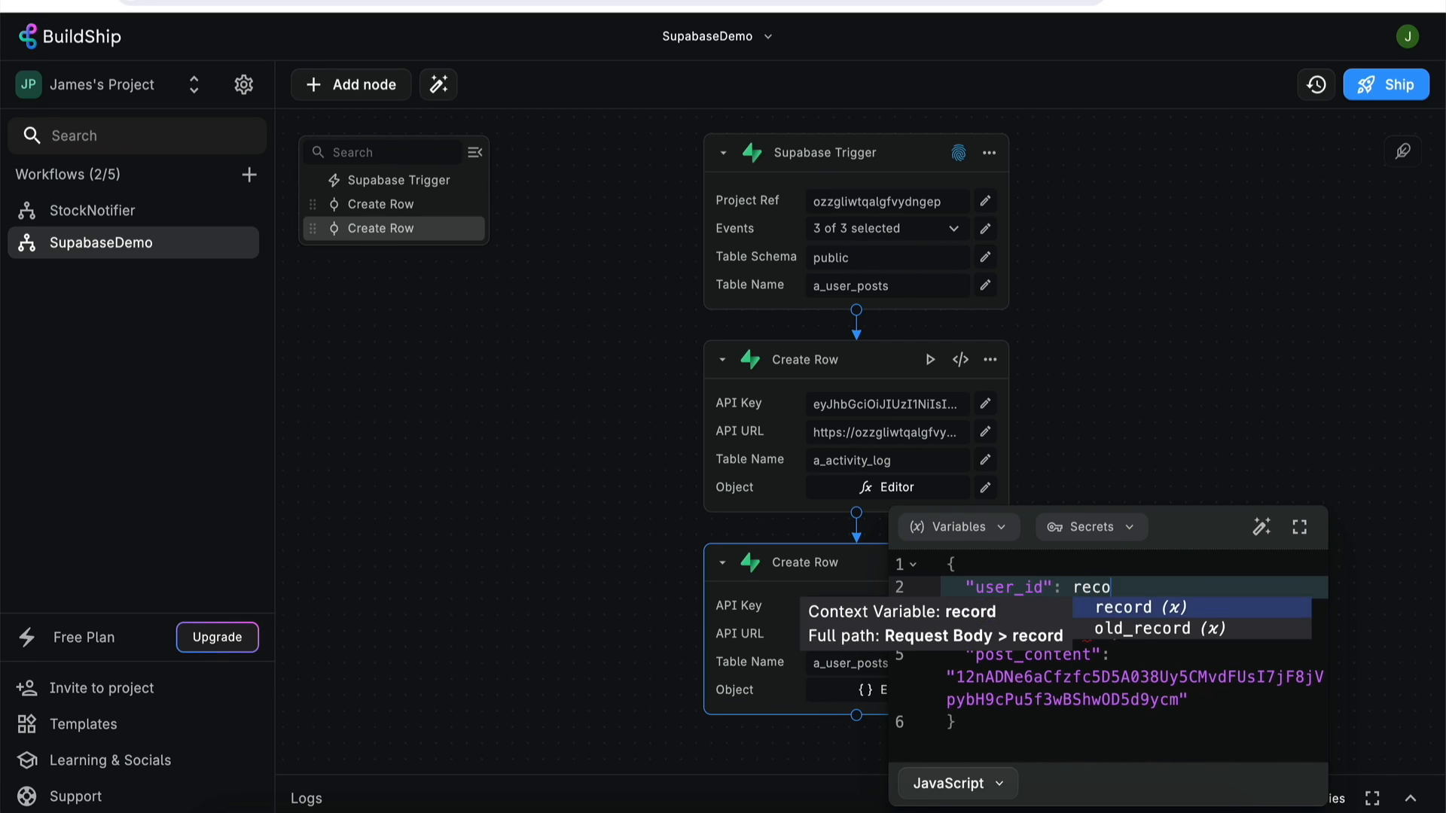
pyautogui.press('Return')
pyautogui.write('.user_id,')
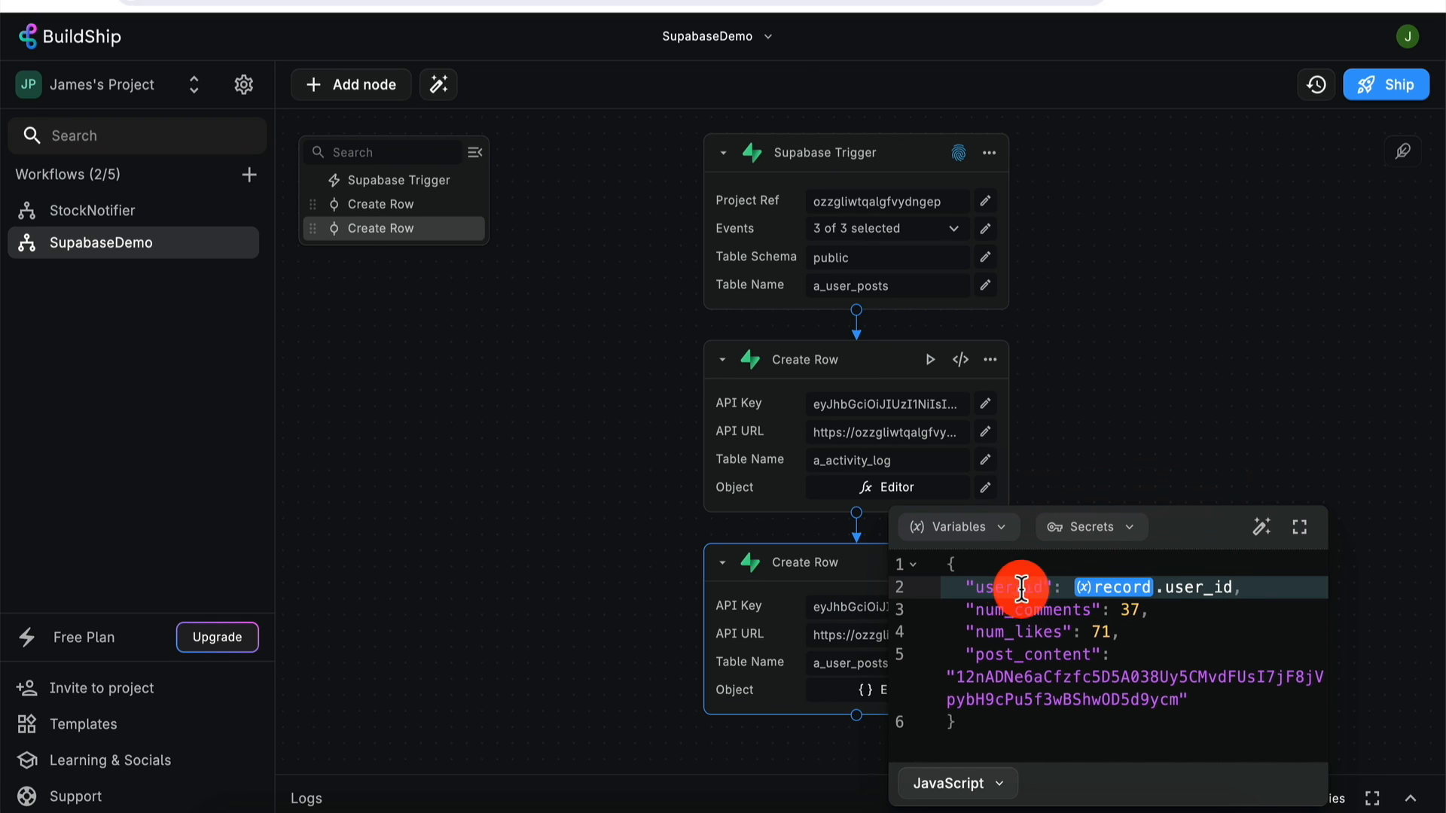
# Replace the fixed num_comments value in the object with the trigger variable record.num_comments
pyautogui.click(1151, 610)
pyautogui.press('BackSpace')
pyautogui.write('reco')
pyautogui.press('Return')
pyautogui.write('.n')
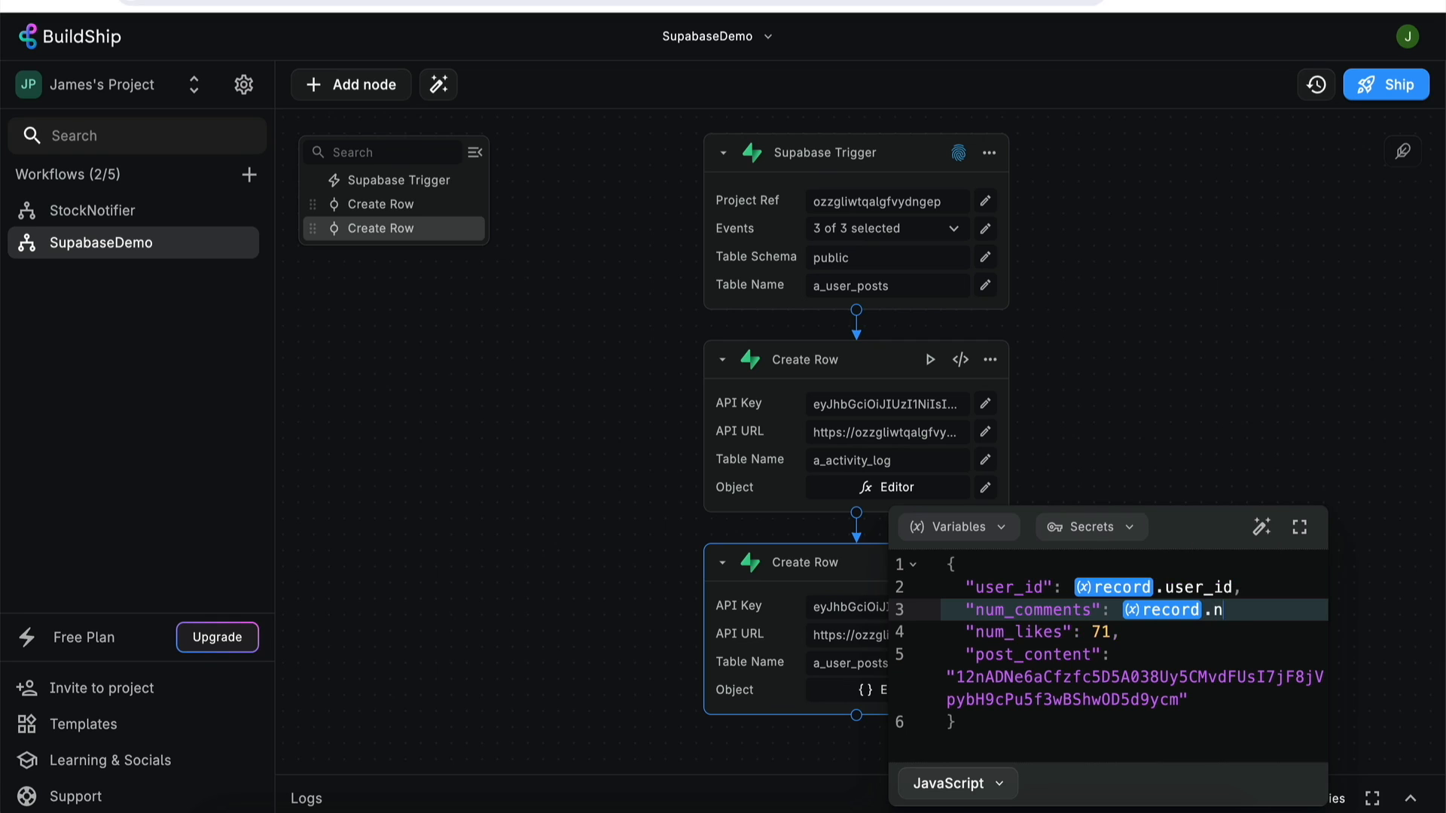
pyautogui.write('ts,')
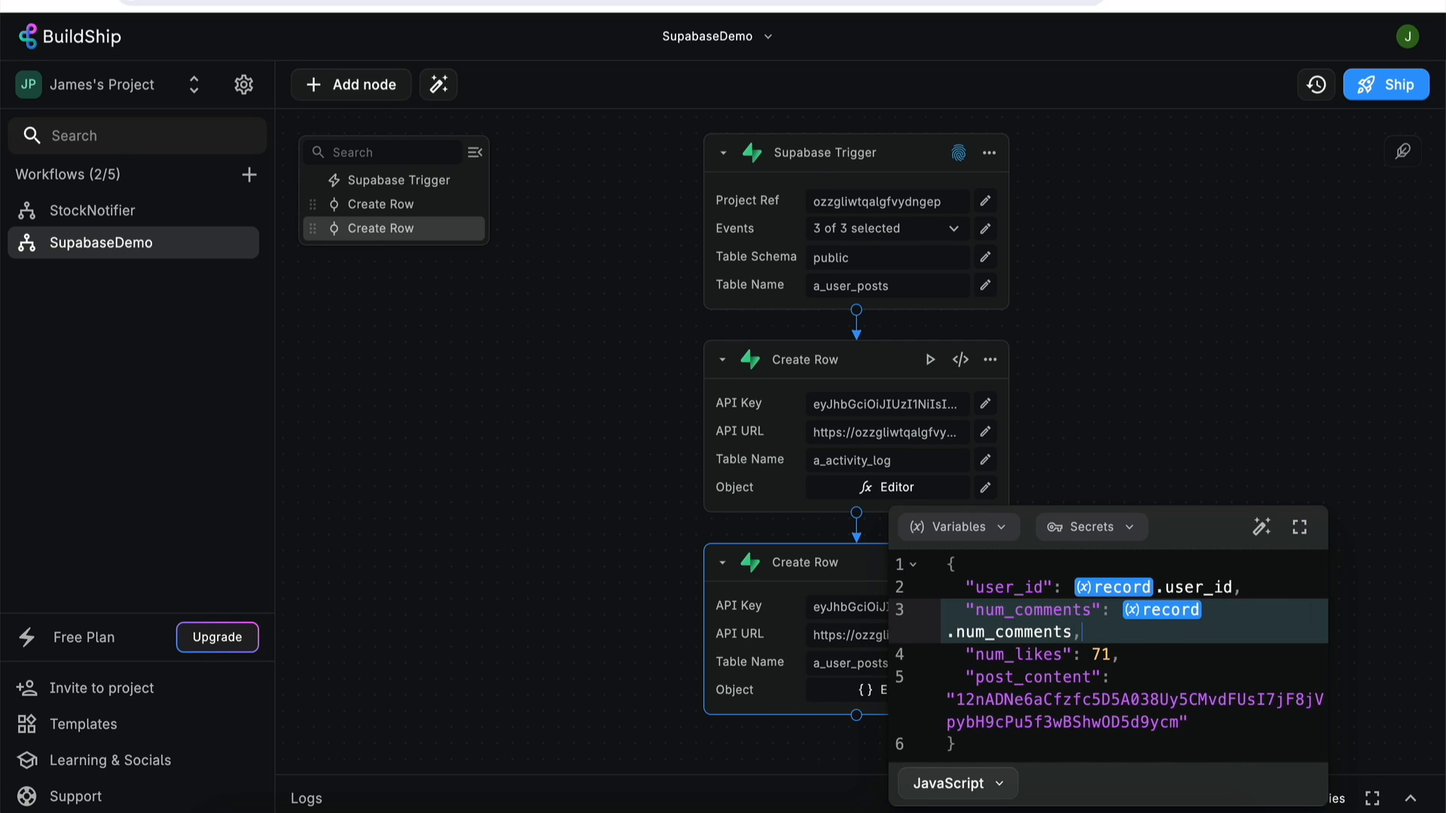
# Replace the fixed num_likes value in the object with the trigger variable record.num_likes
pyautogui.click(1131, 652)
pyautogui.press('BackSpace')
pyautogui.write('re')
pyautogui.press('Return')
pyautogui.write('.num_l')
pyautogui.write('ikes')
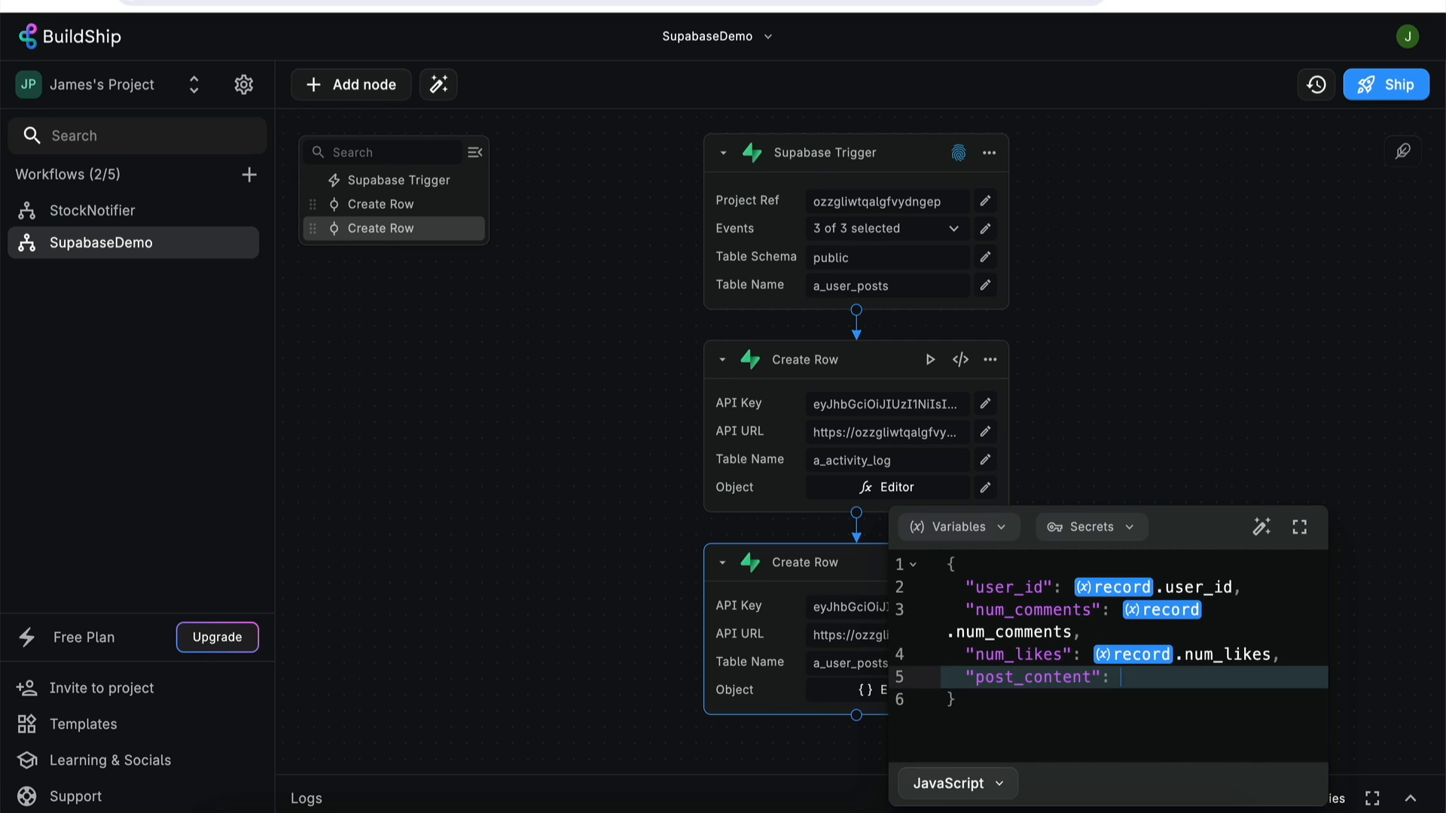
# Set post_content in the object to the trigger variable record.post_content and close the object editor
pyautogui.write('reco')
pyautogui.press('Return')
pyautogui.write('.post_content')
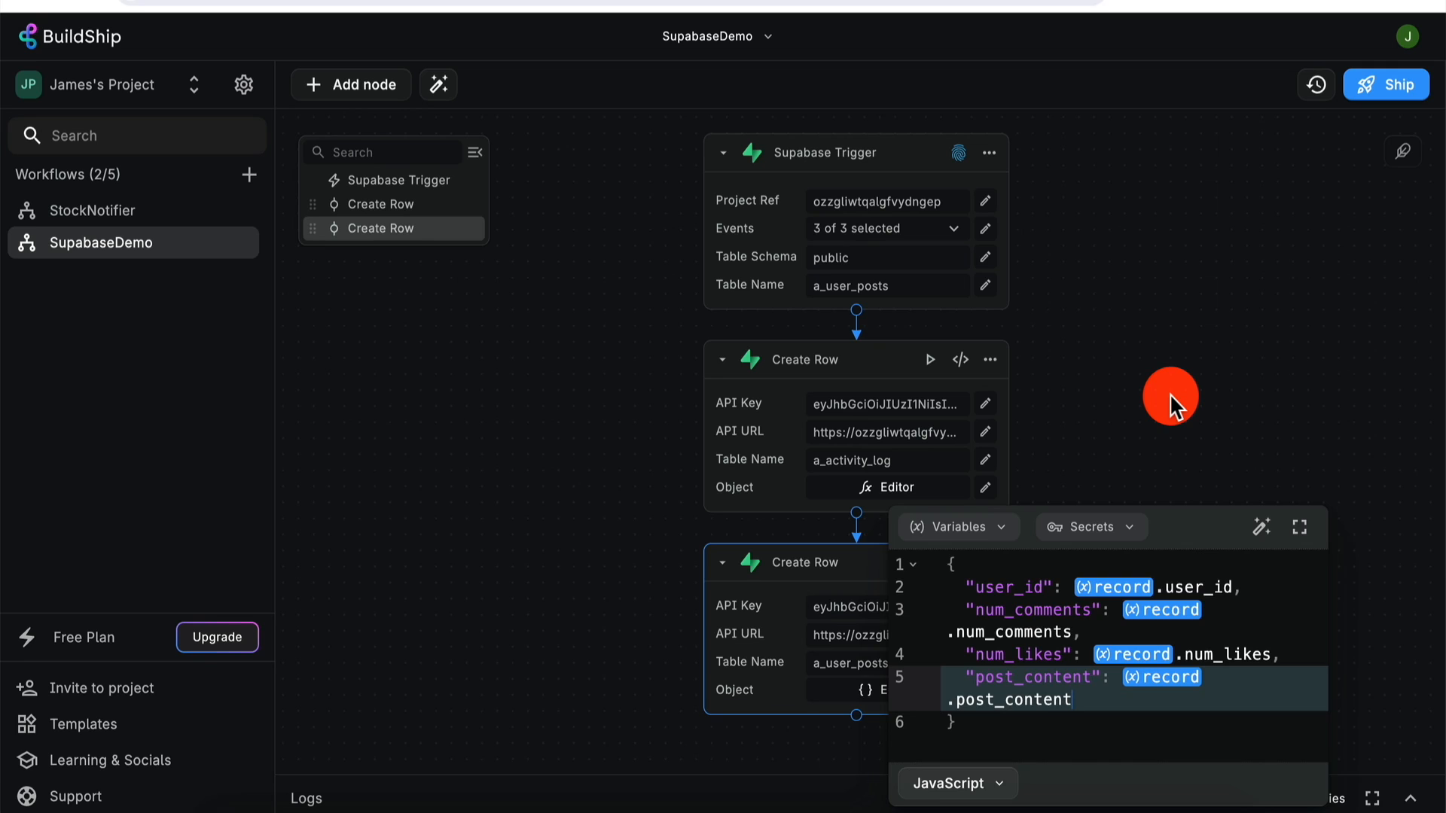
pyautogui.click(1168, 393)
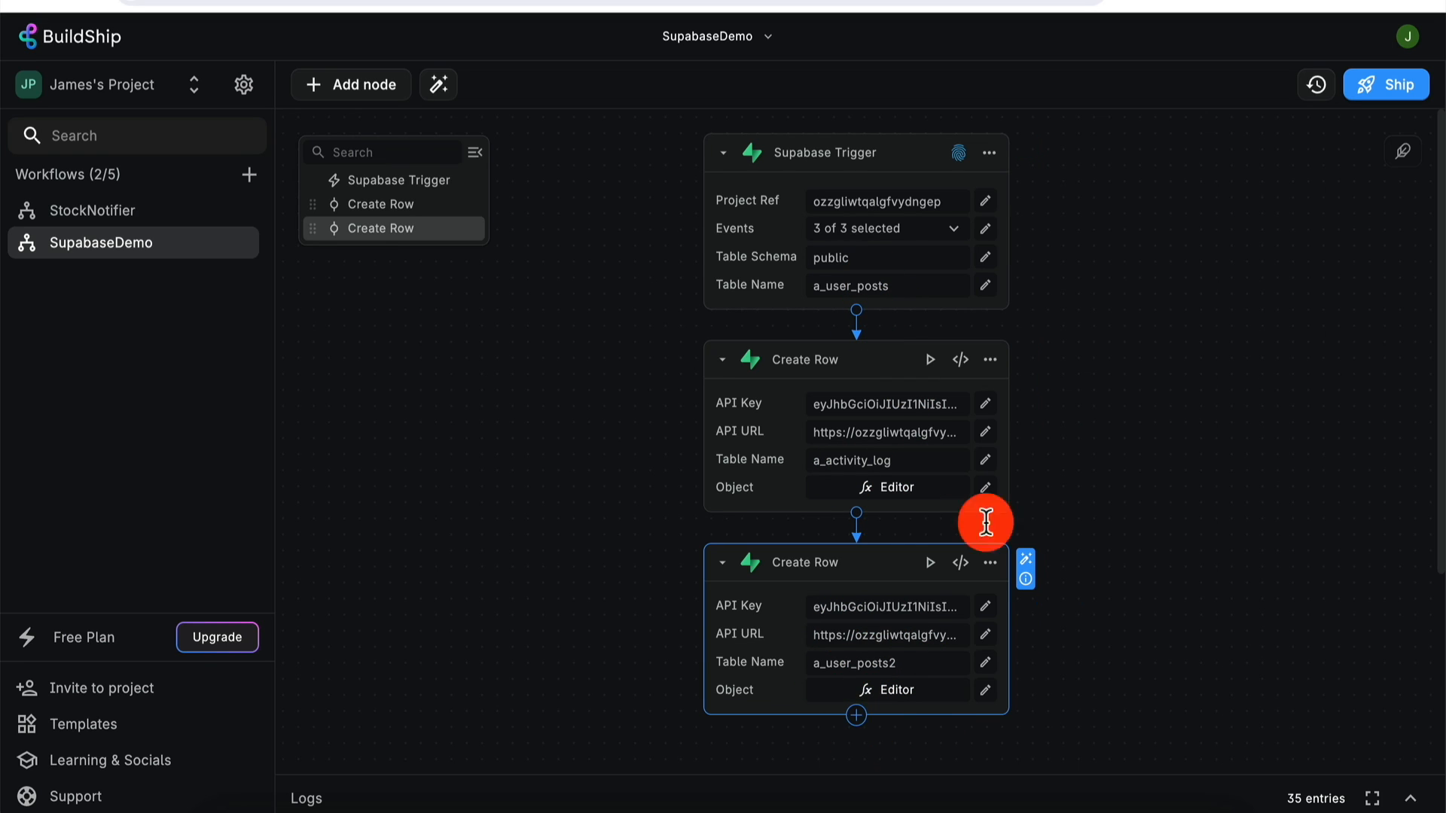
# Ship the SupabaseDemo workflow and write a new post in the FlutterFlow test app
pyautogui.click(1400, 85)
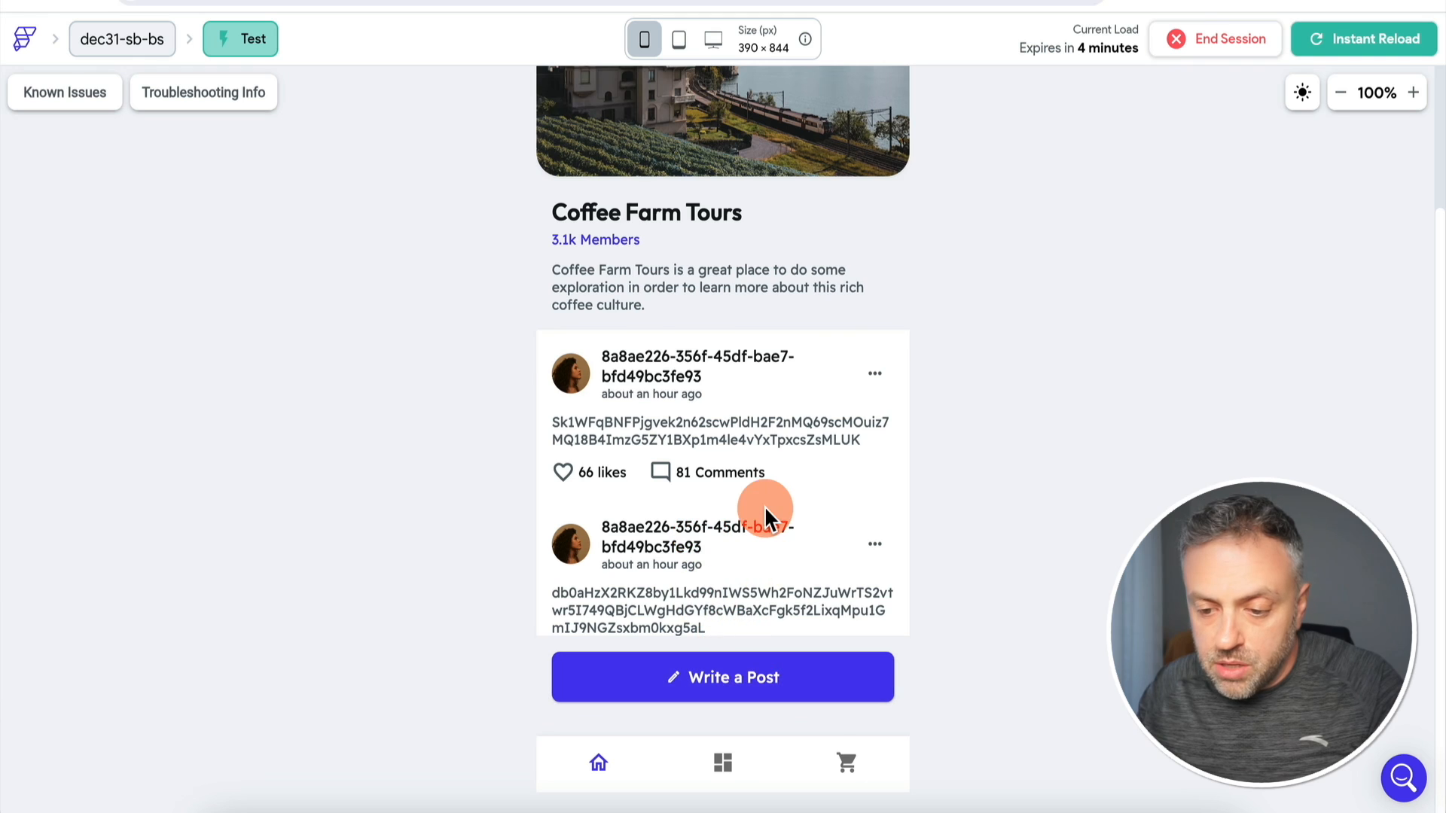
pyautogui.scroll(-10, 764, 505)
pyautogui.click(735, 677)
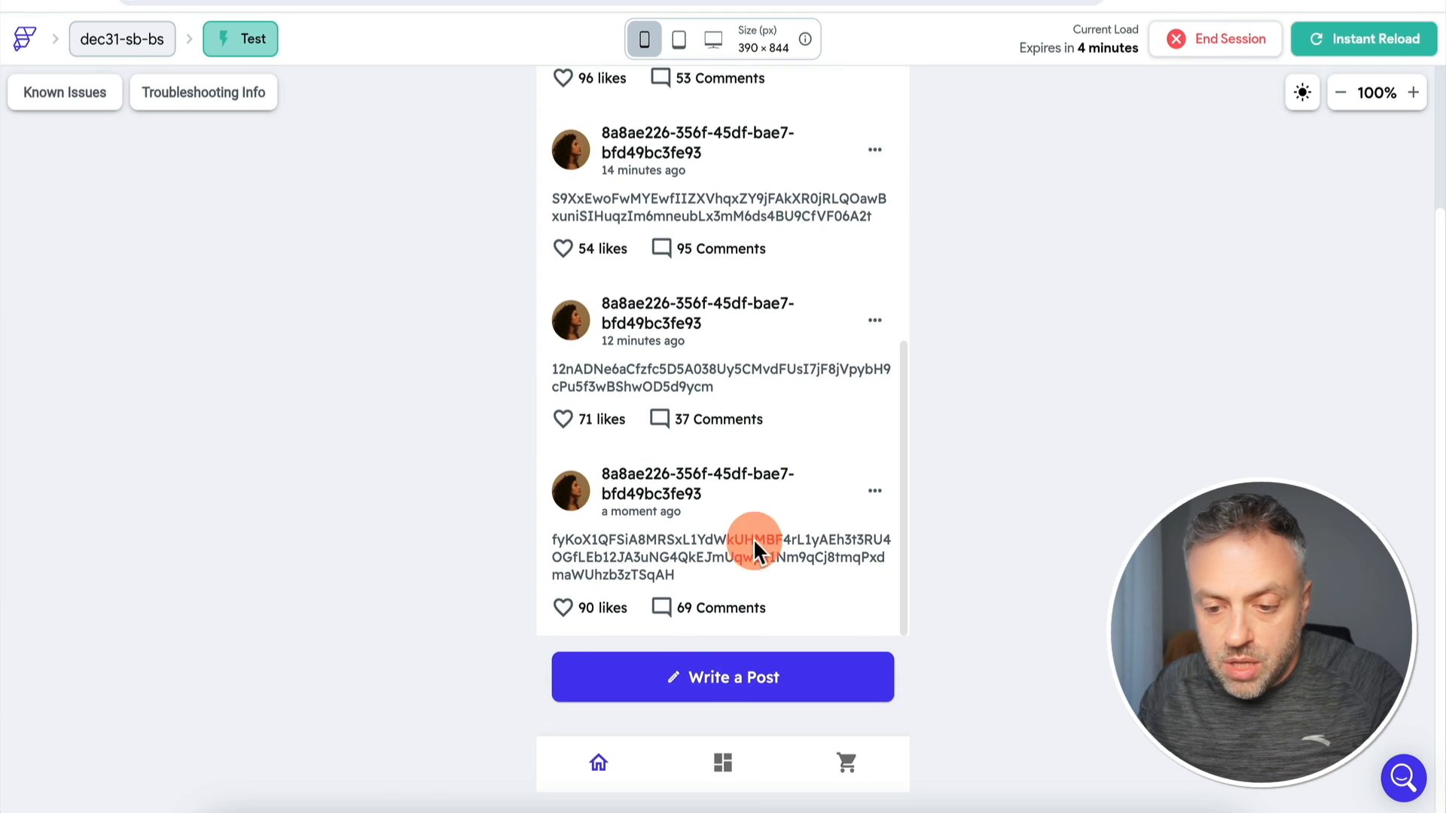
# Switch to Supabase and compare the newest rows in the a_user_posts2 and a_user_posts tables
pyautogui.hotkey('ctrl', 'Tab')
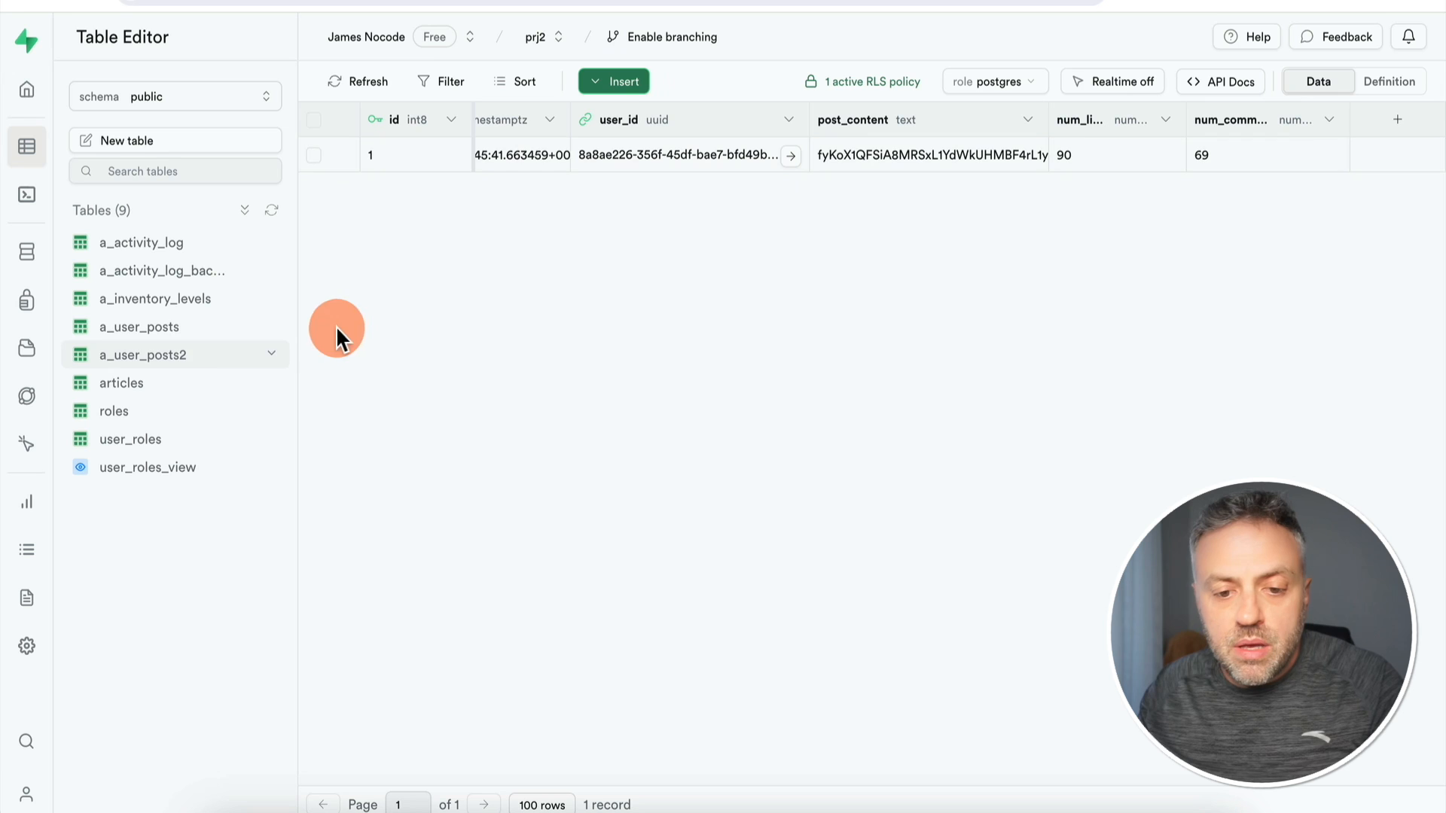
pyautogui.click(174, 337)
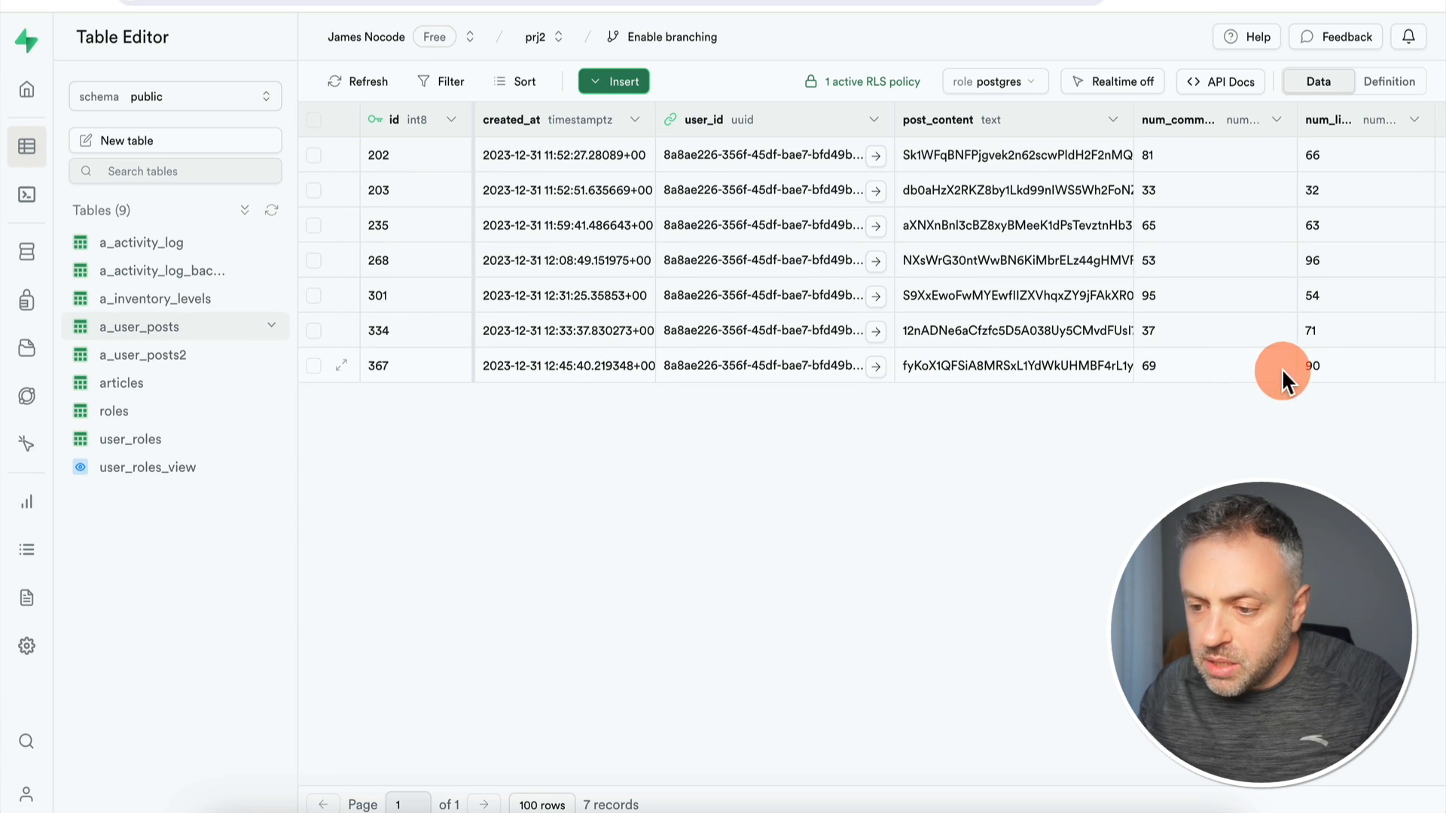
pyautogui.click(178, 354)
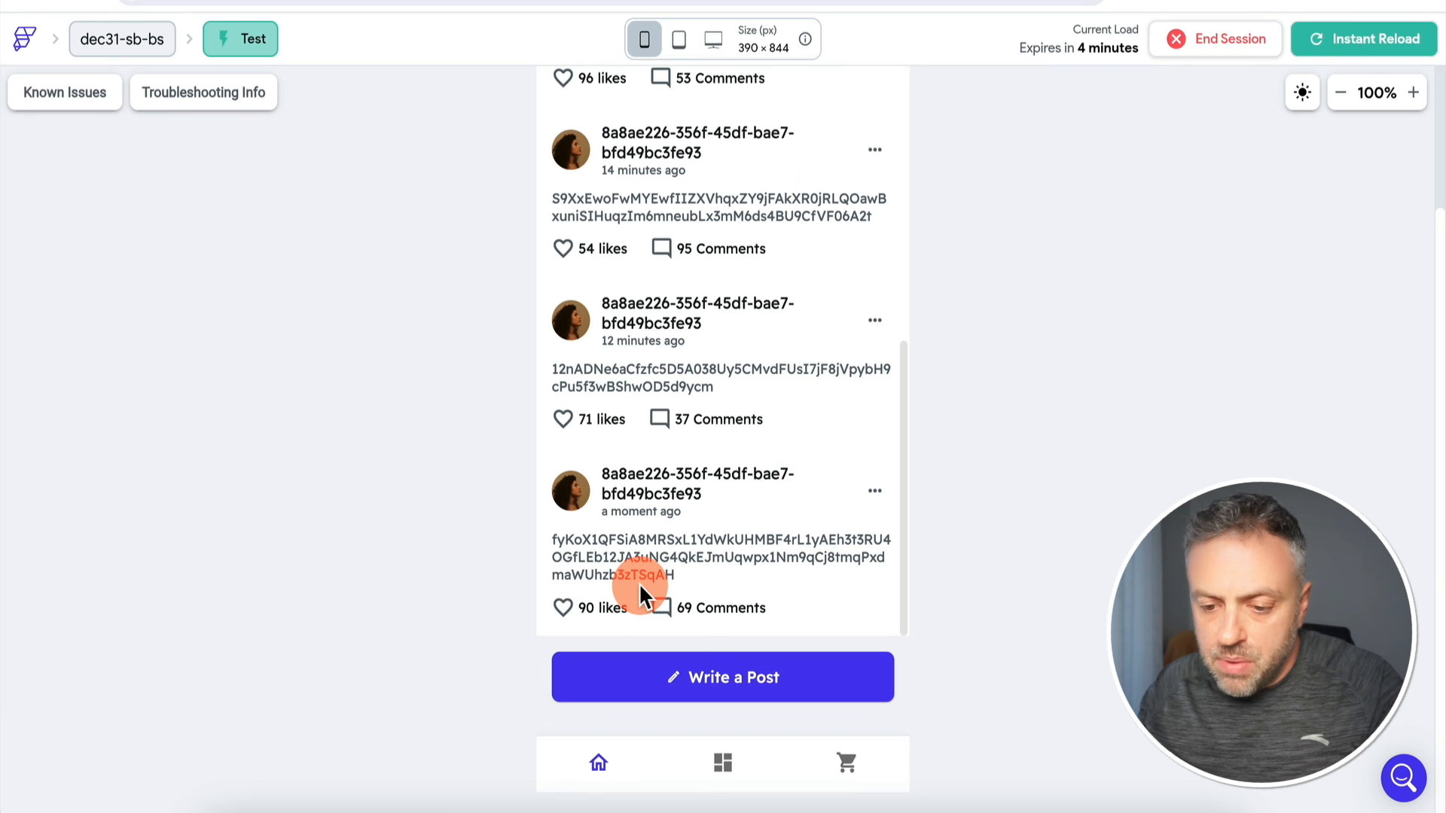
# Write another post in the FlutterFlow test app and check the a_user_posts2 table for its row
pyautogui.click(700, 671)
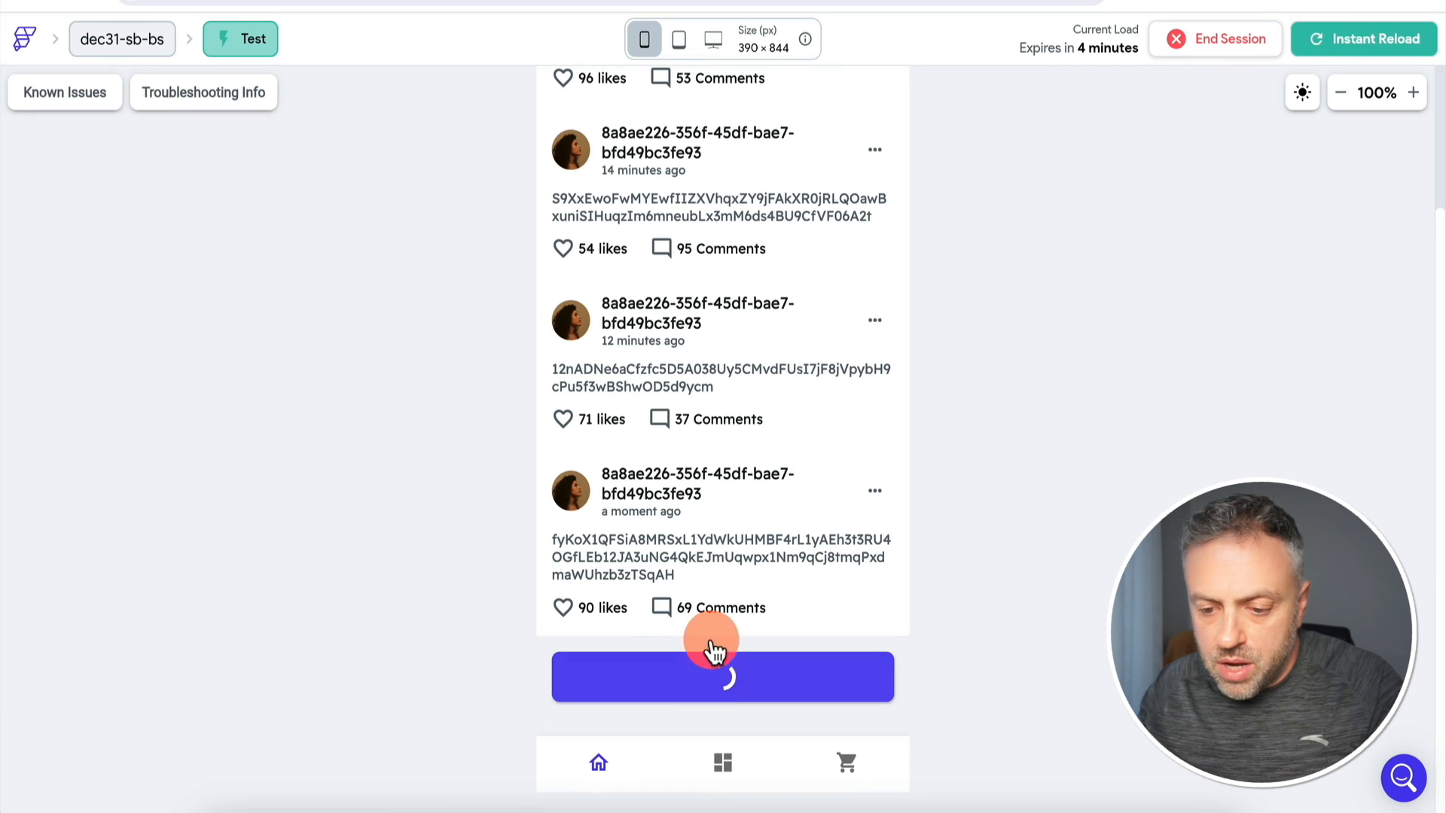
pyautogui.scroll(-3, 752, 414)
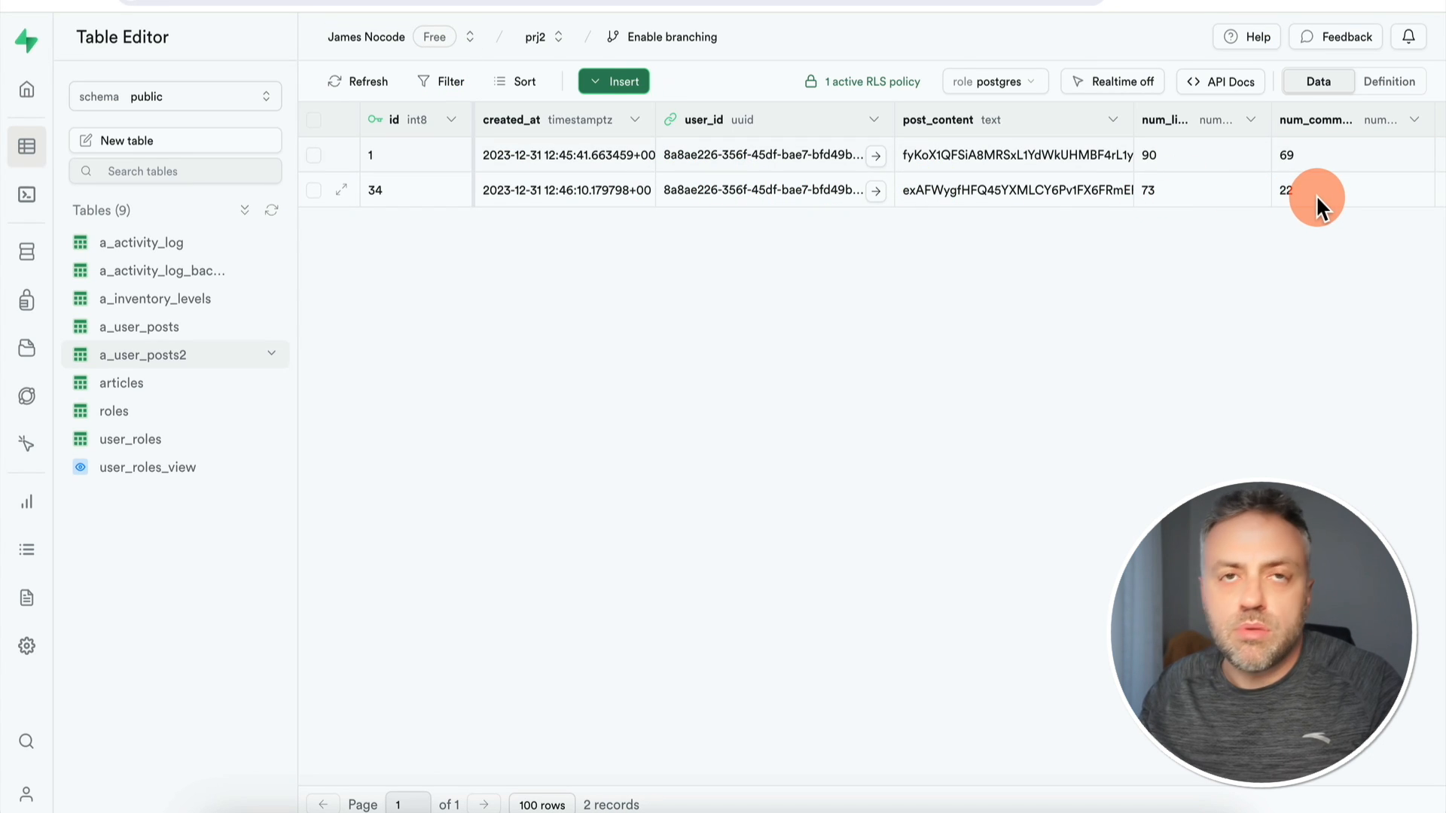
# Check the a_user_posts table in Supabase, and switch to FlutterFlow to view the test app's product page and the project editor
pyautogui.click(210, 327)
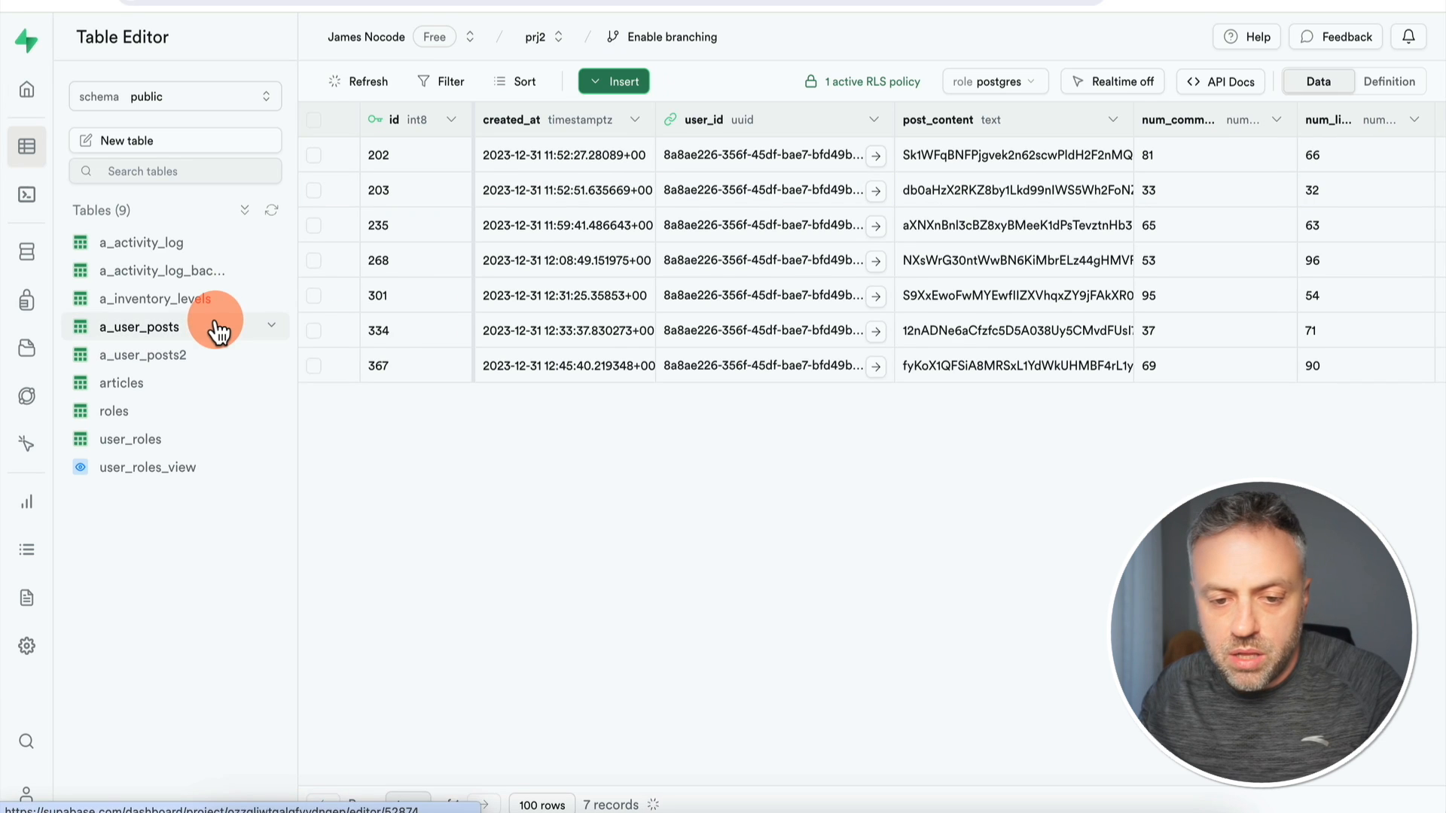
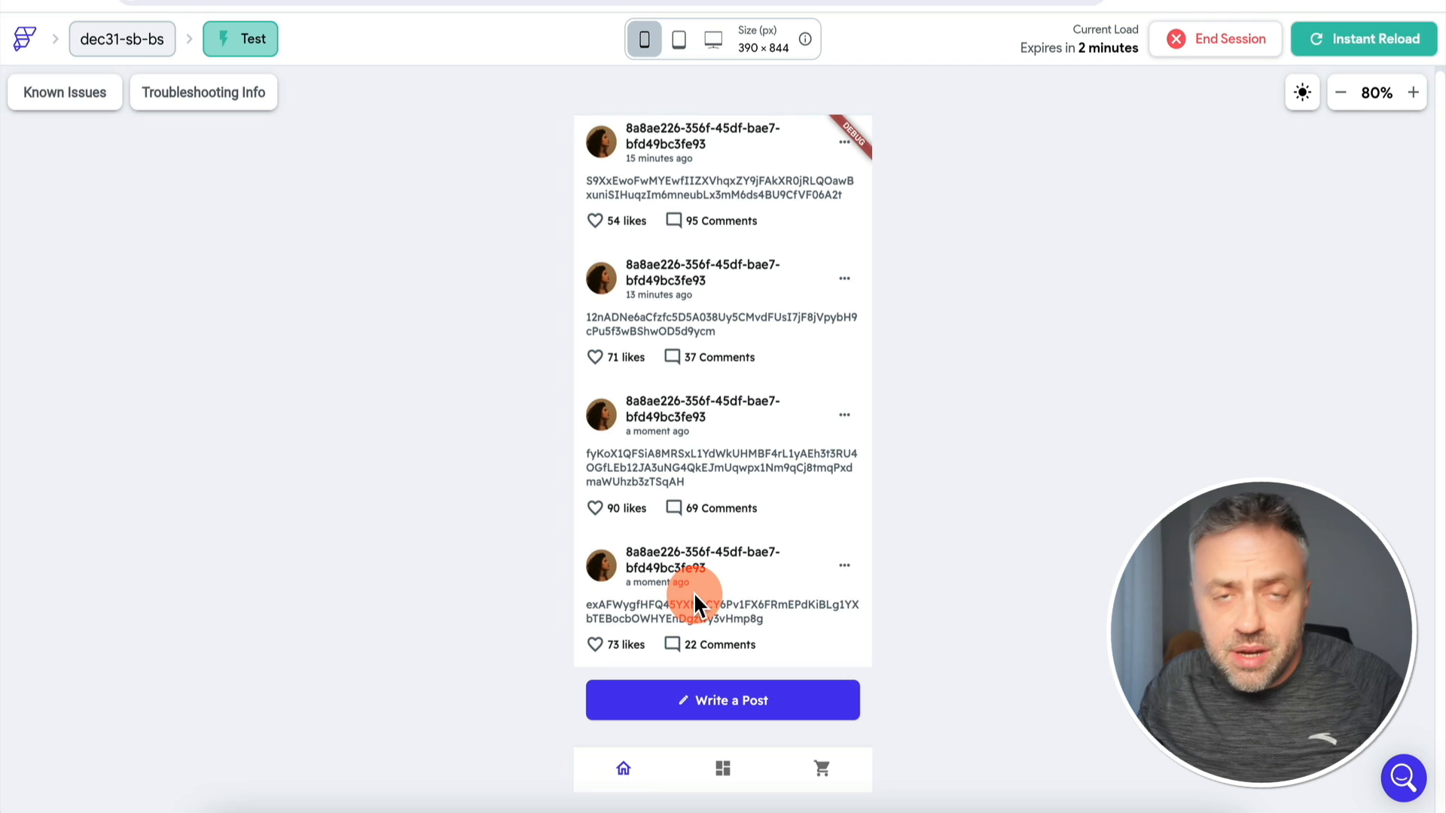
pyautogui.click(823, 768)
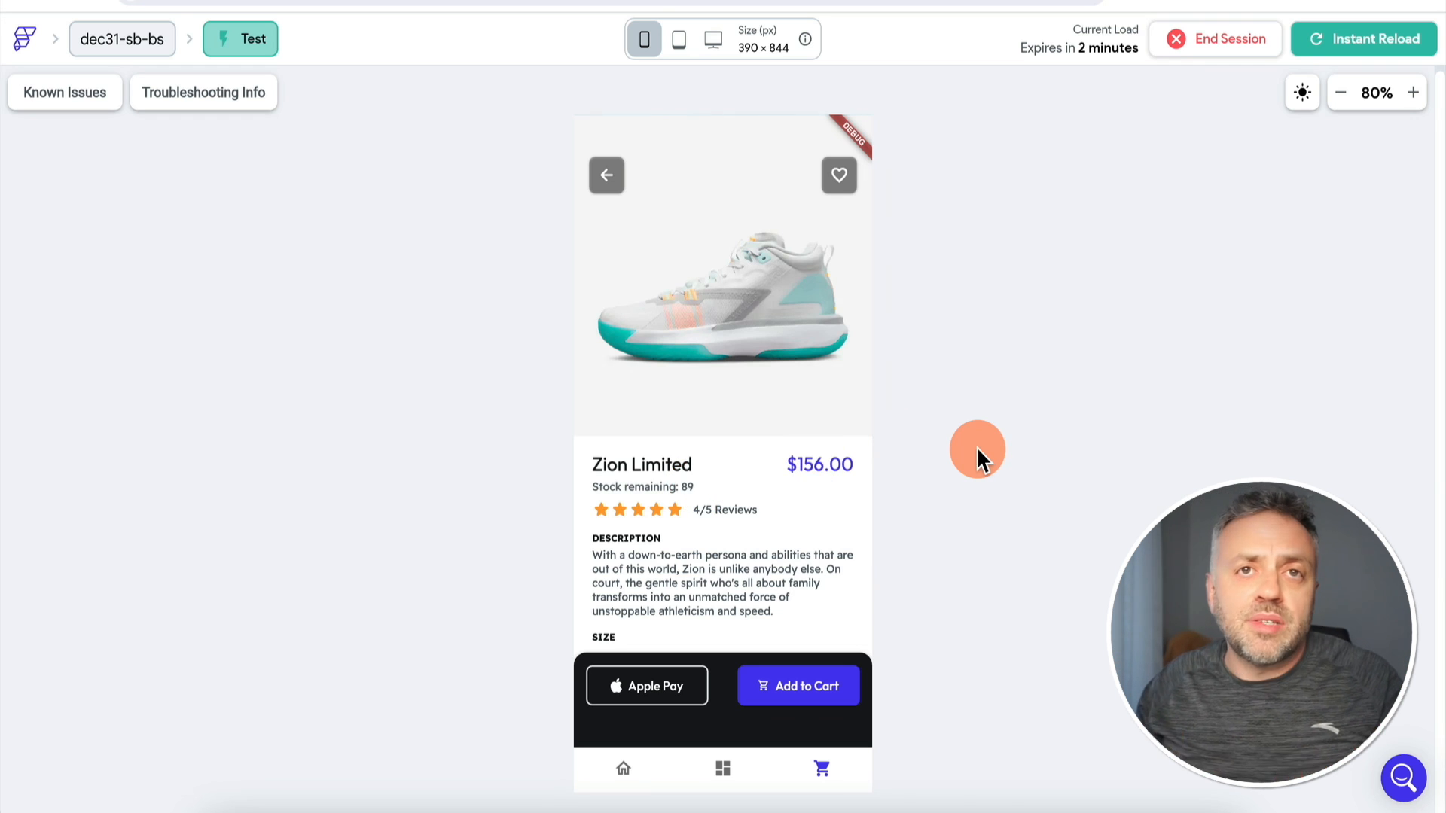
pyautogui.click(1020, 1)
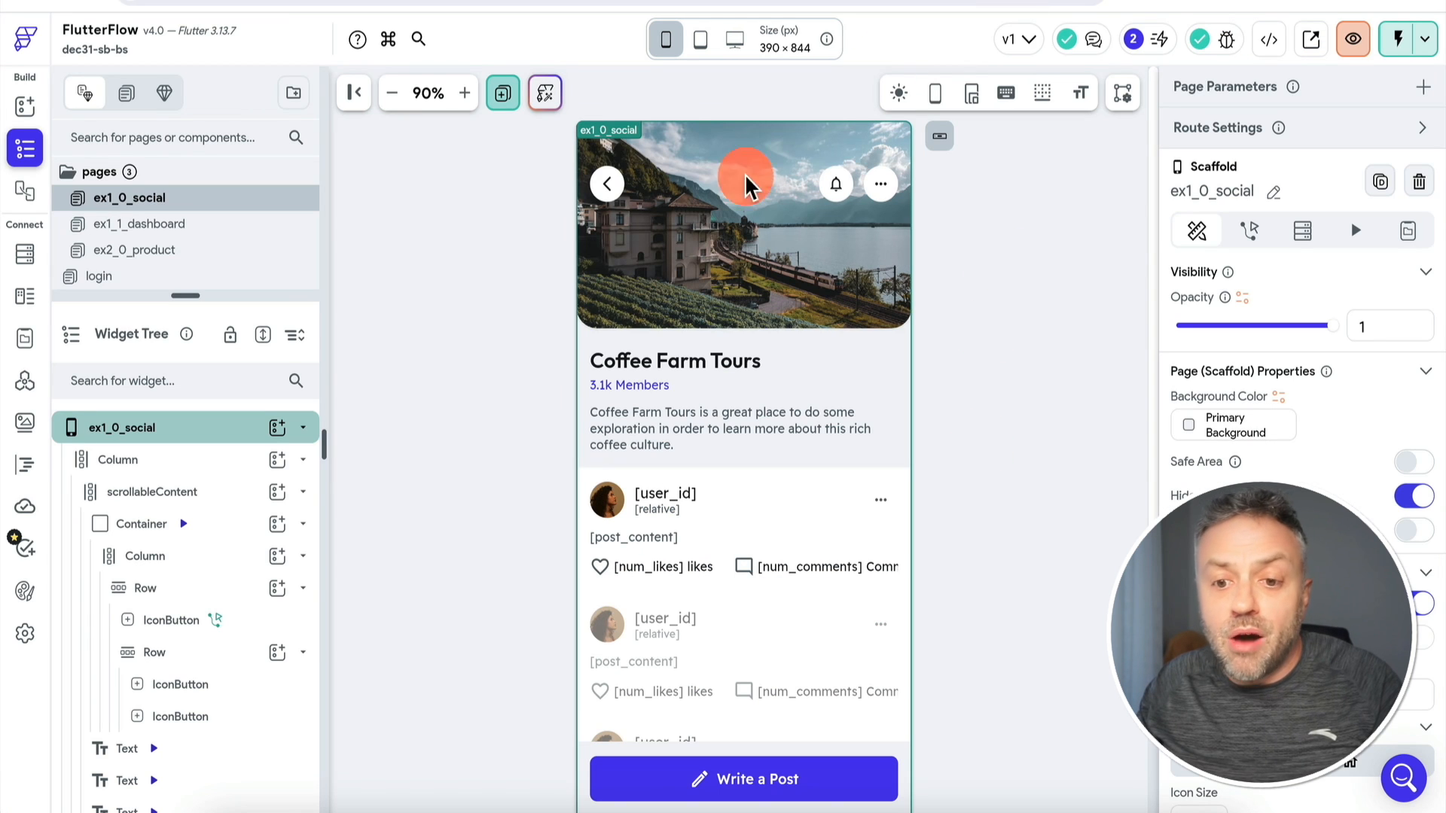
pyautogui.click(419, 355)
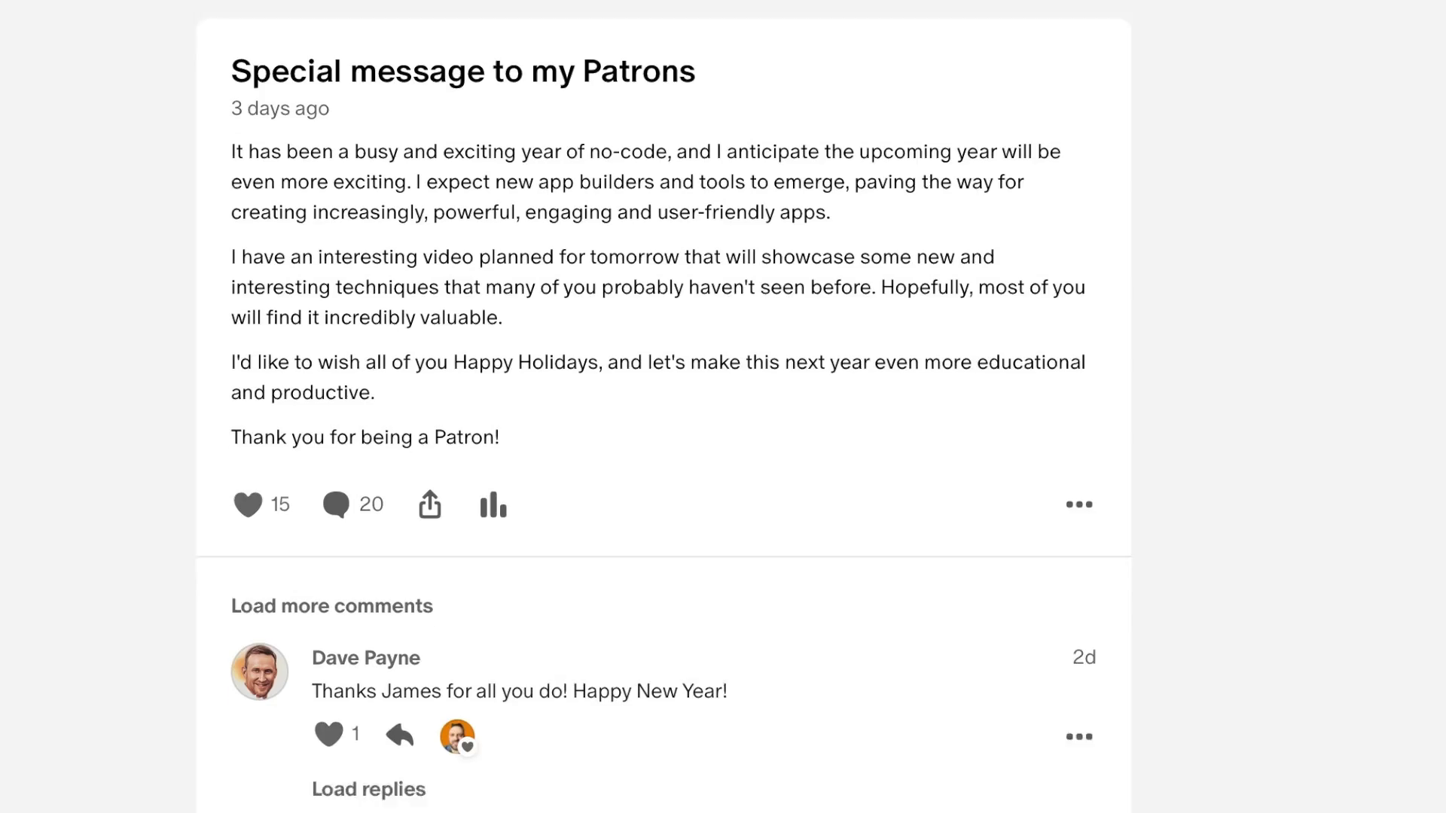
# Browse the Patreon feed from the special message to patrons down through the older tutorial posts
pyautogui.scroll(-15, 662, 406)
pyautogui.scroll(-20, 662, 406)
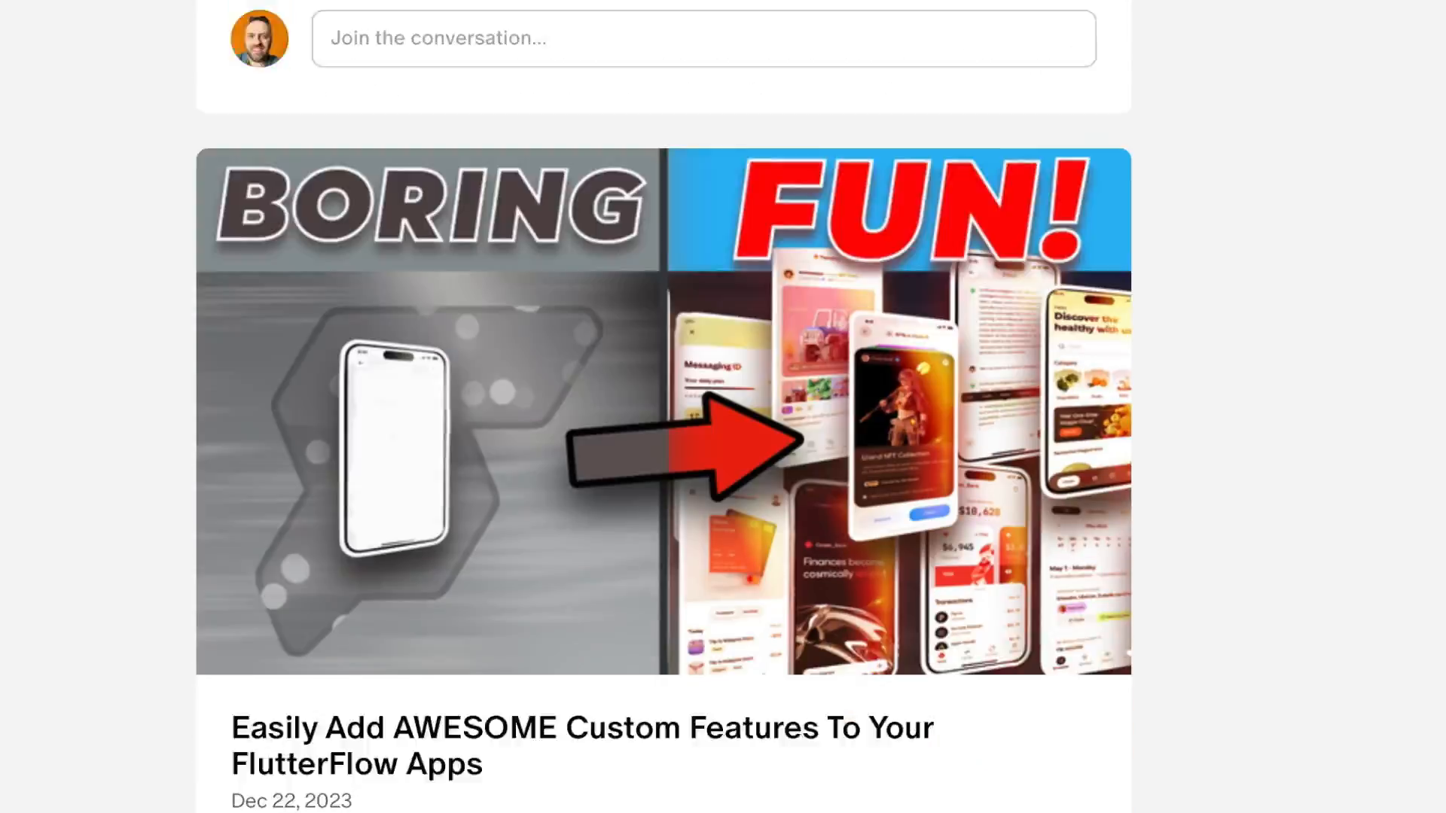
pyautogui.scroll(-20, 663, 406)
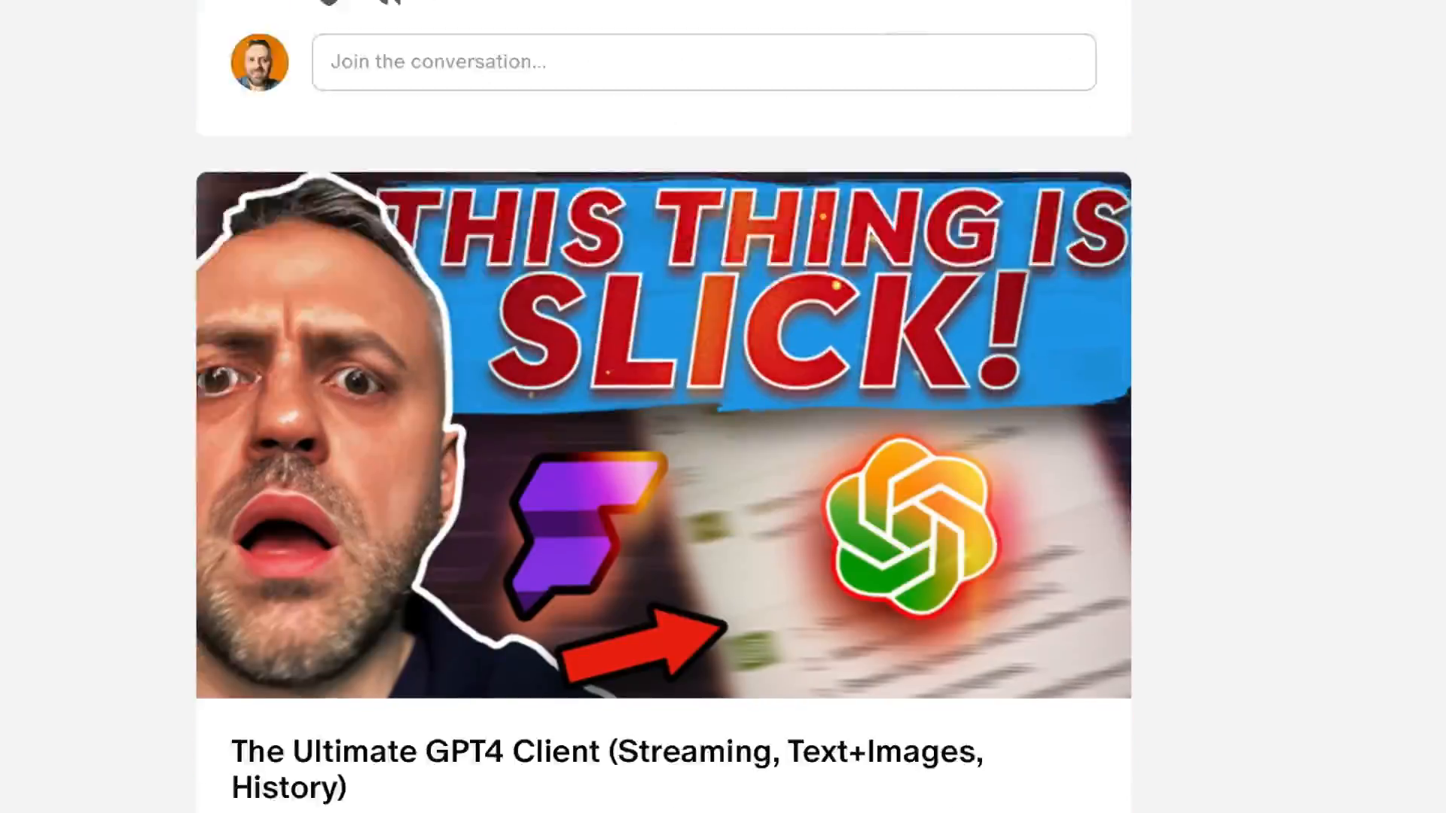
pyautogui.scroll(-20, 663, 406)
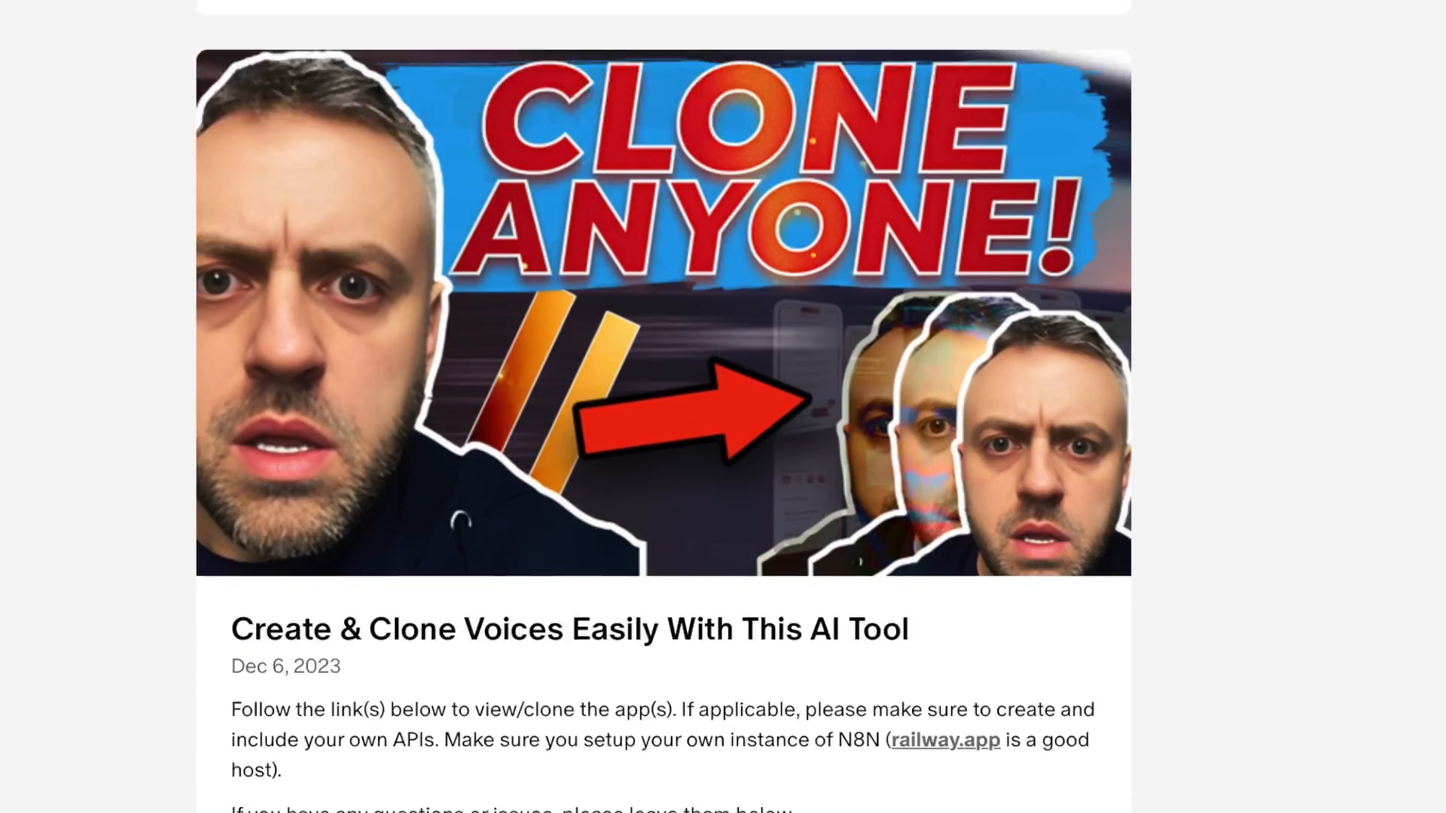